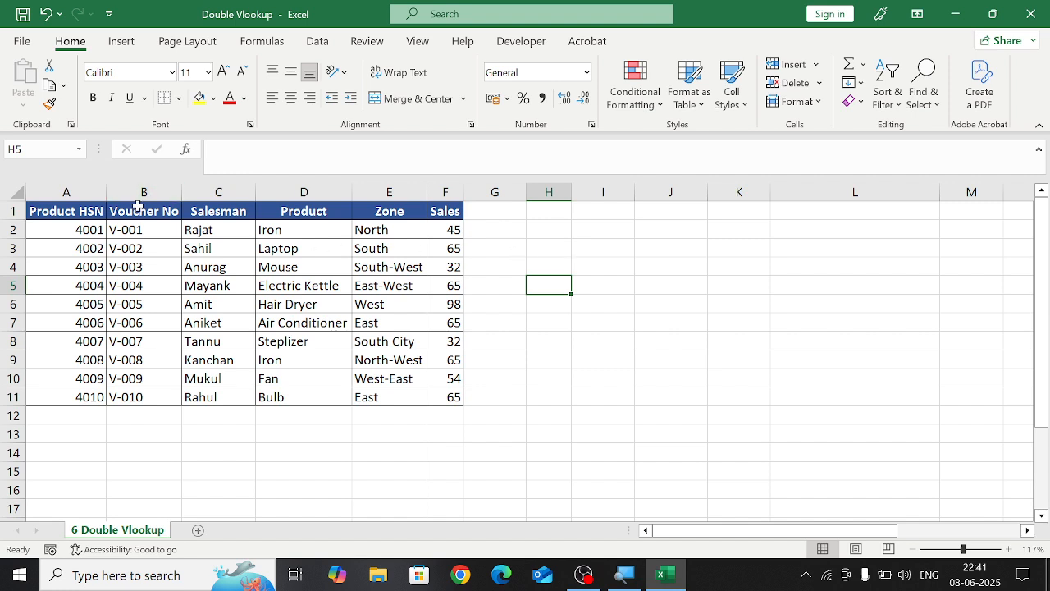
- Review the sales table column by column, from Product HSN through Voucher No, Salesman, Product and Zone to Sales
left_click(98, 211)
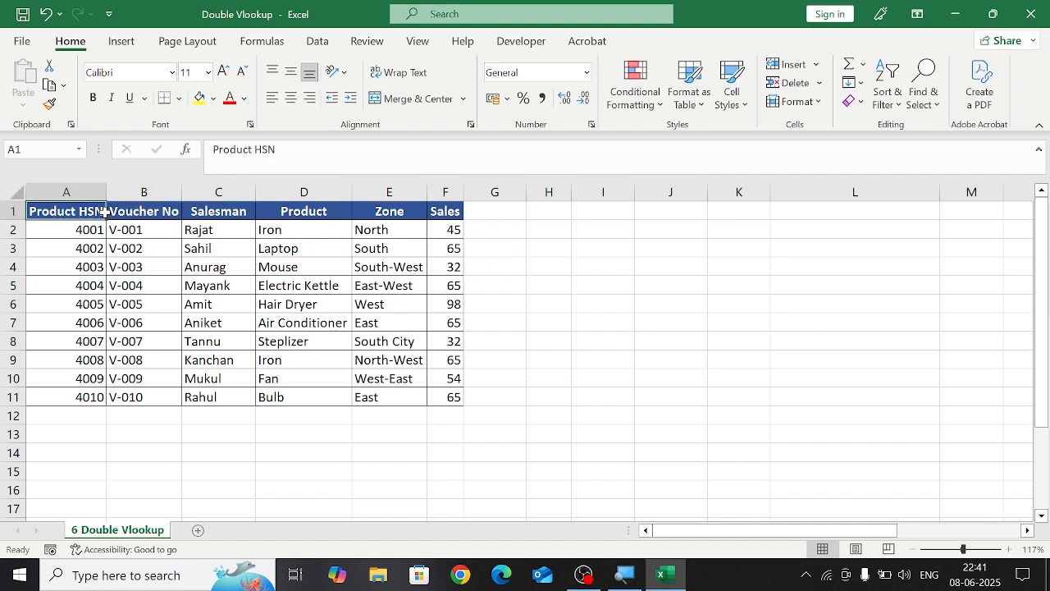
key("ctrl+Right")
key("ctrl+Left")
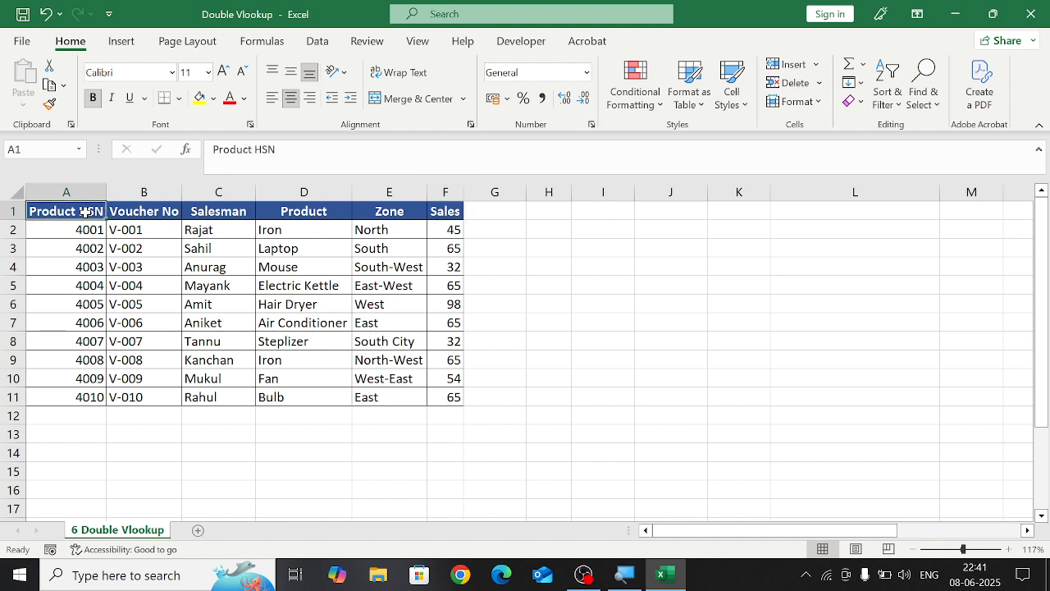
left_click_drag(86, 212, 418, 402)
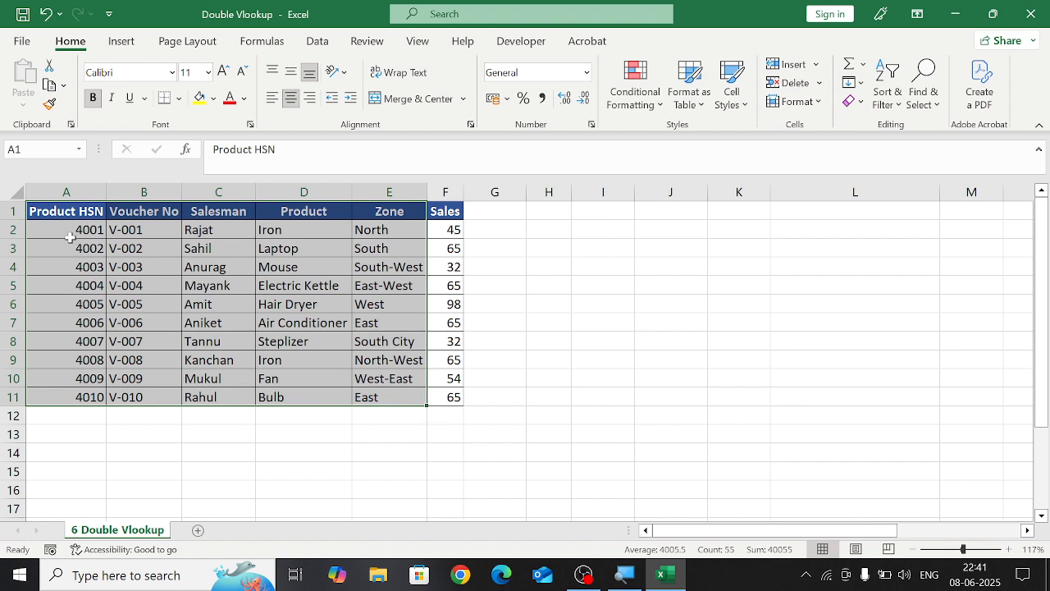
left_click_drag(70, 237, 82, 397)
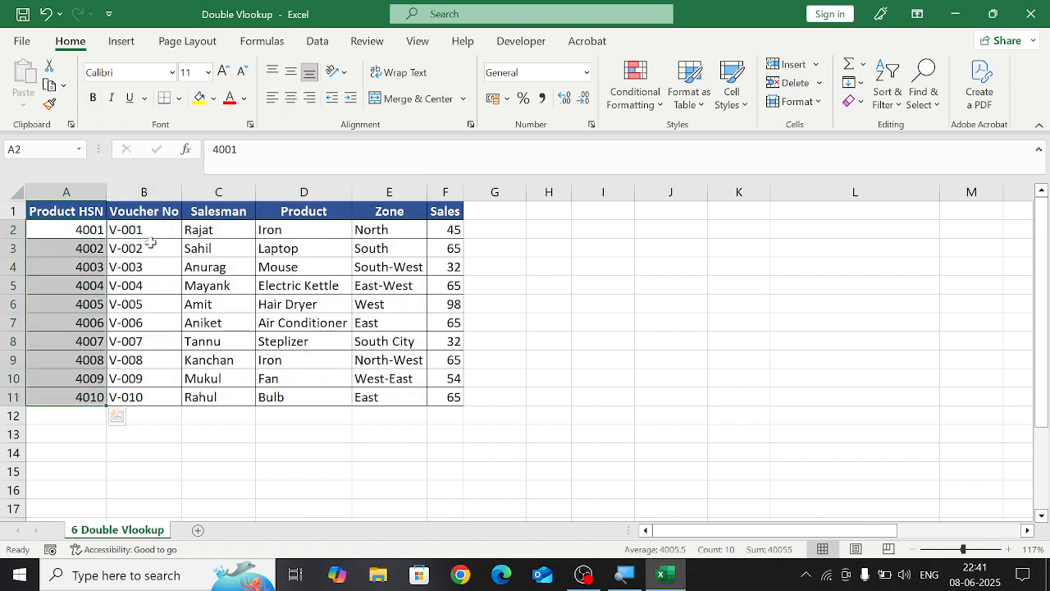
left_click_drag(151, 243, 152, 379)
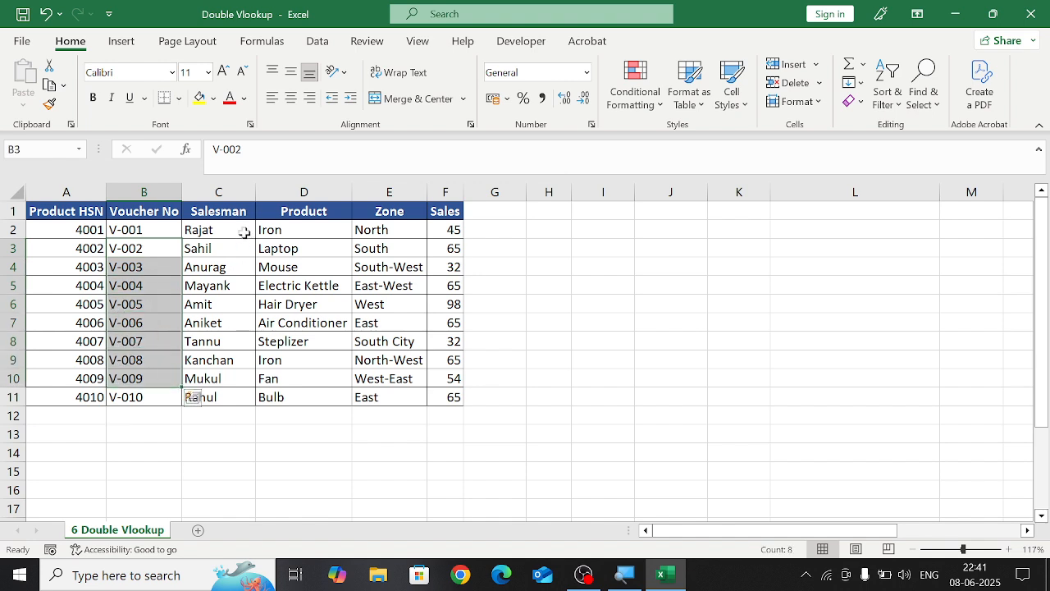
left_click_drag(243, 233, 233, 399)
left_click(325, 229)
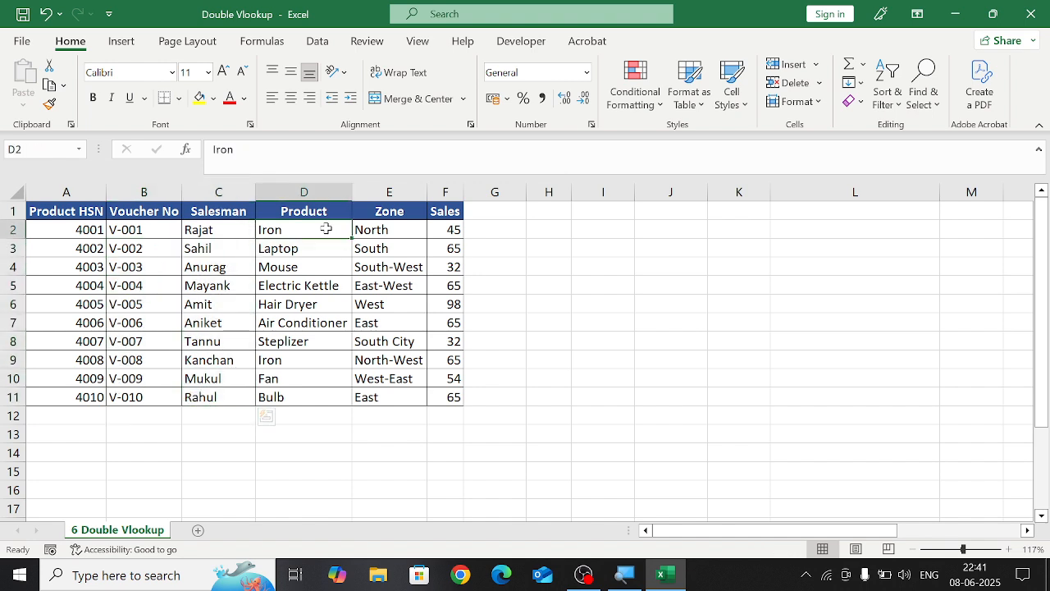
left_click_drag(326, 230, 323, 402)
left_click_drag(379, 233, 361, 392)
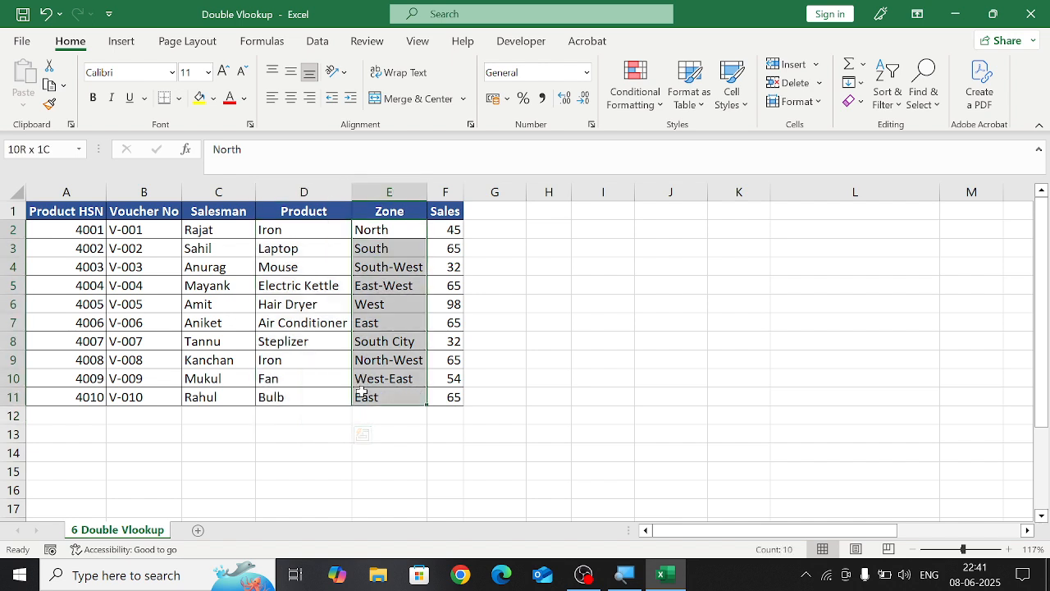
left_click_drag(446, 229, 433, 392)
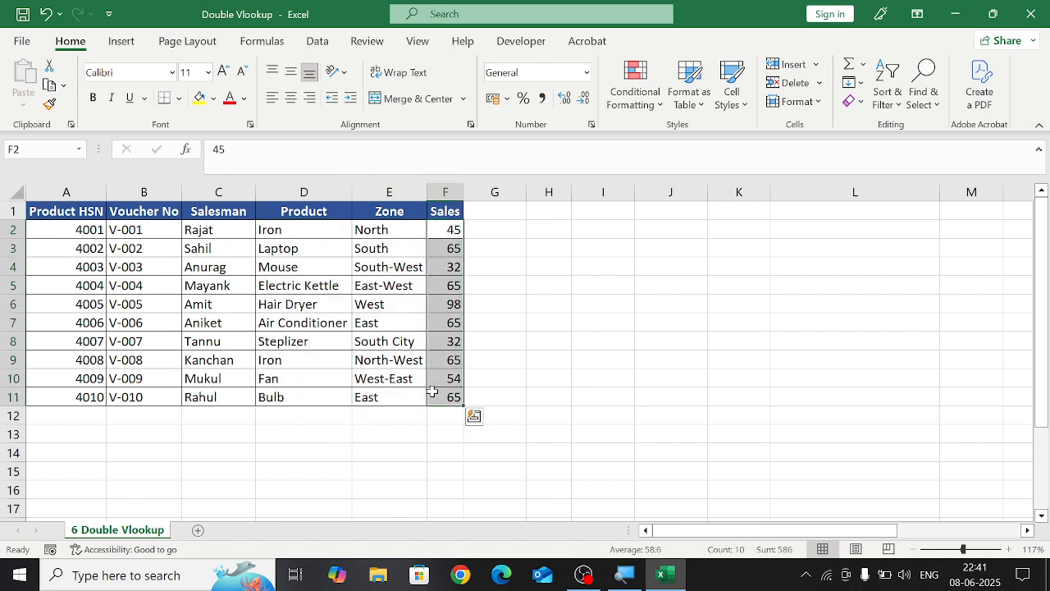
- Examine the Product HSN and Voucher No columns as lookup keys for the Salesman, Product and Zone details
left_click_drag(202, 229, 359, 228)
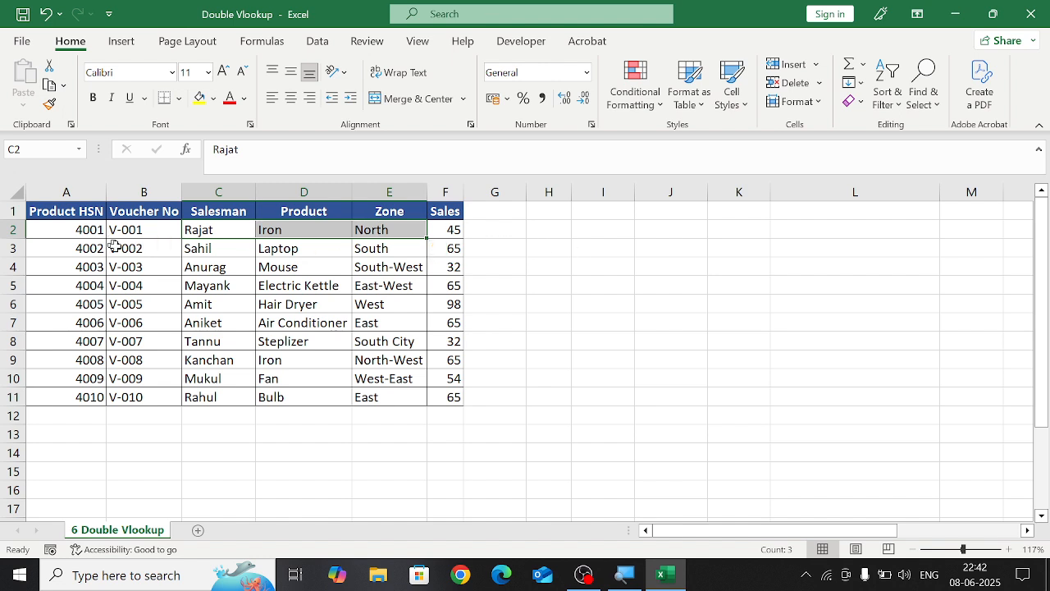
left_click_drag(93, 229, 149, 353)
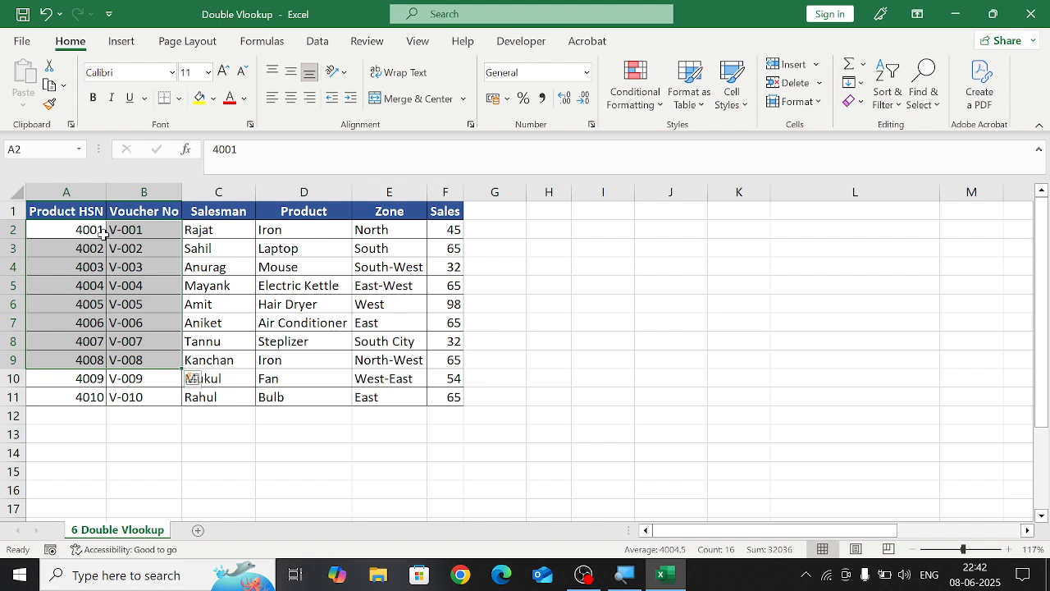
left_click_drag(79, 232, 120, 396)
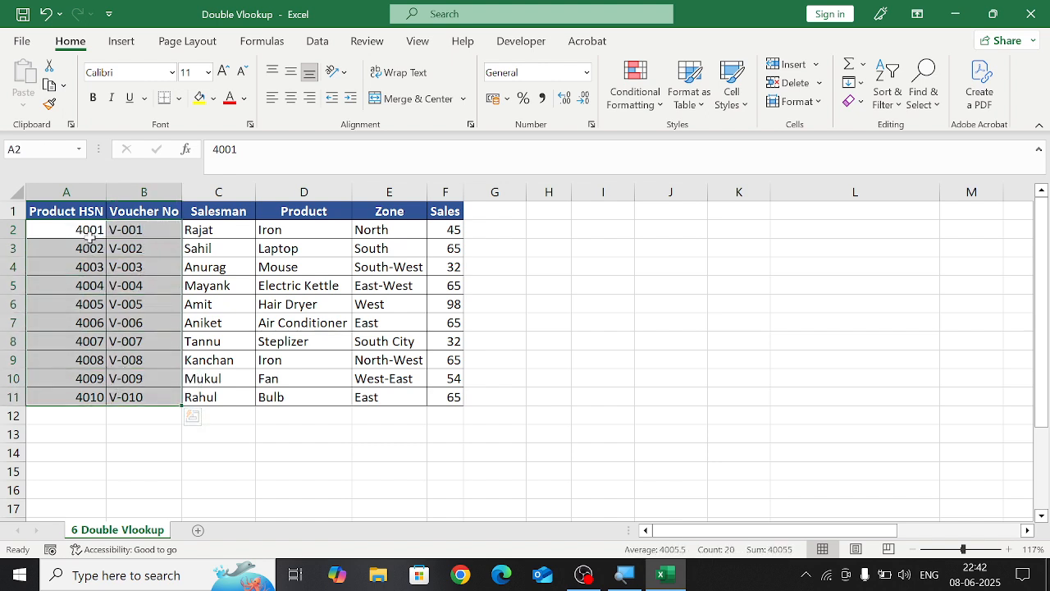
left_click(264, 251)
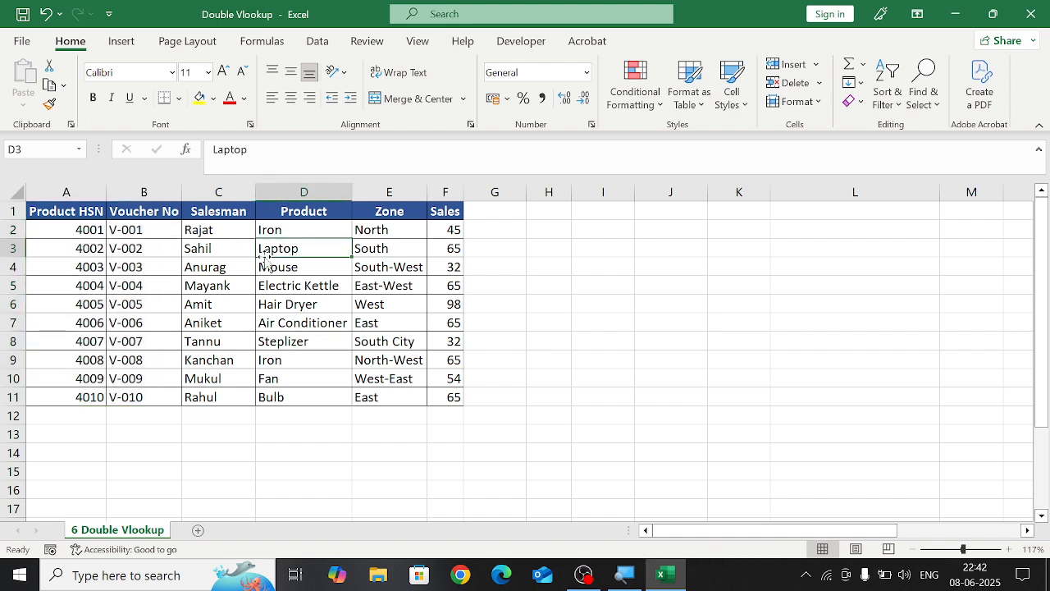
left_click(289, 232)
left_click_drag(293, 239, 303, 306)
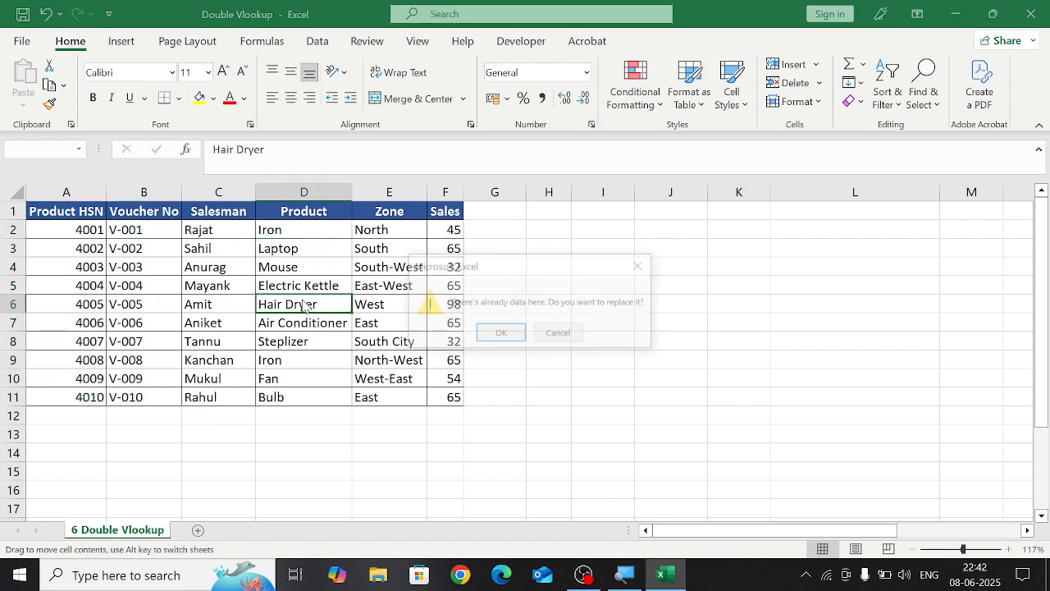
left_click(549, 342)
left_click(130, 286)
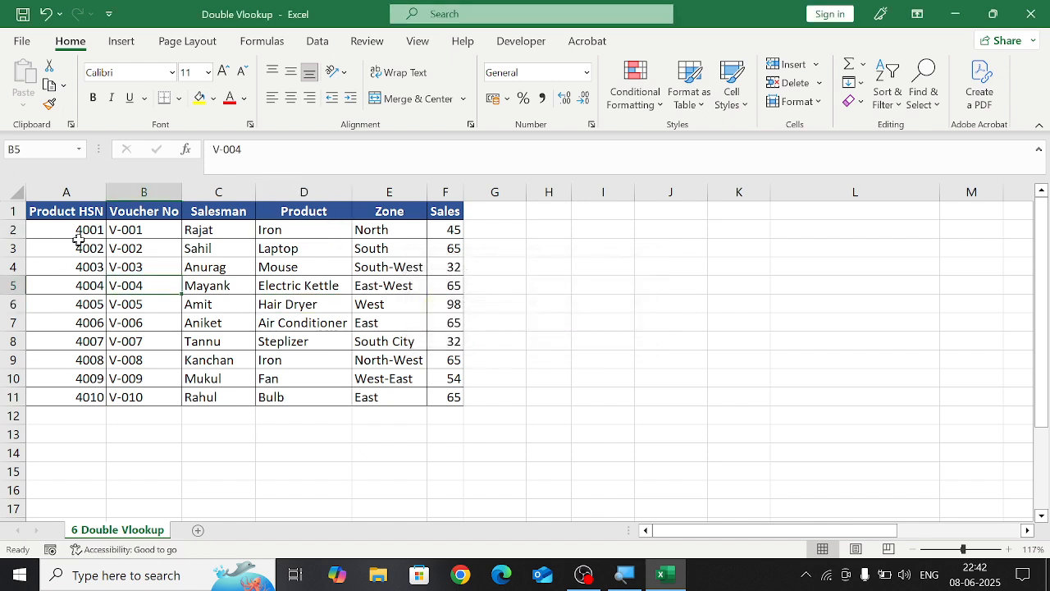
left_click_drag(95, 232, 95, 361)
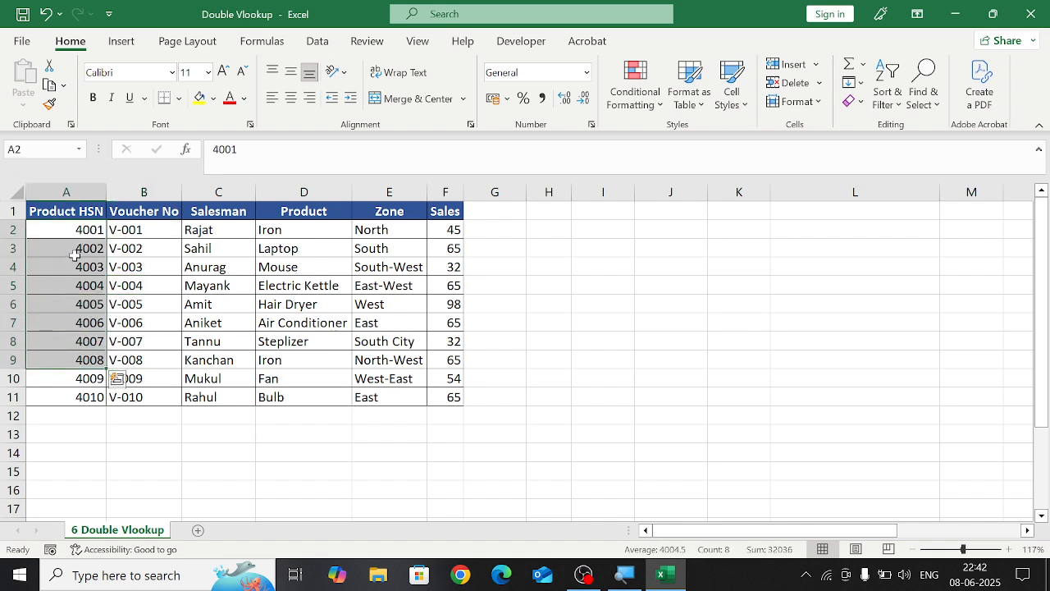
- Enter the product HSN 4001 in cell H3 as a sample lookup value
left_click(550, 248)
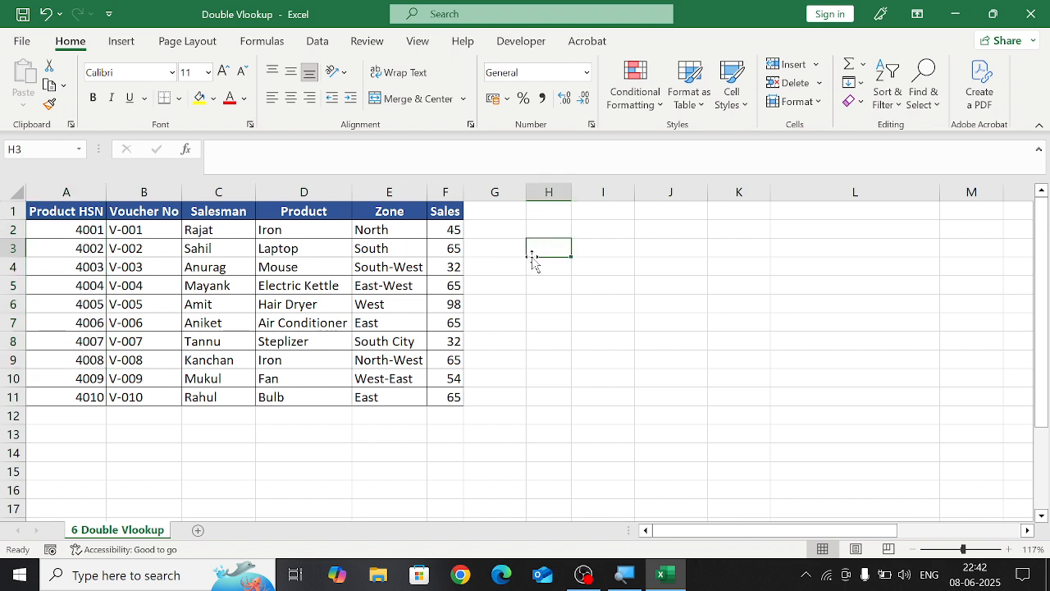
type("4001")
key("Return")
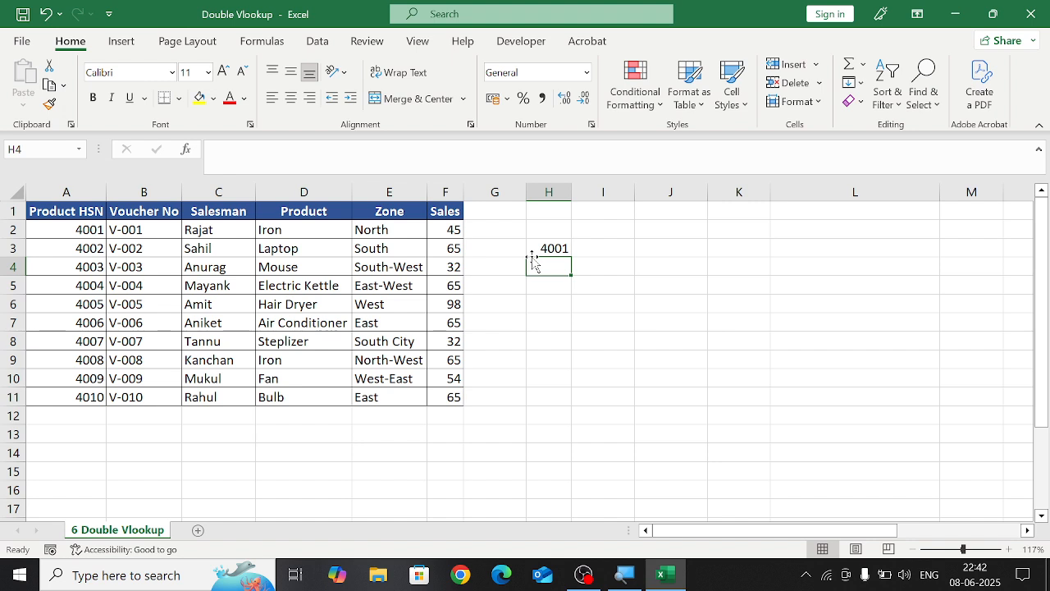
- Copy the voucher number from cell B3 into cell H4 beside the table
left_click(197, 229)
left_click(133, 242)
key("ctrl+c")
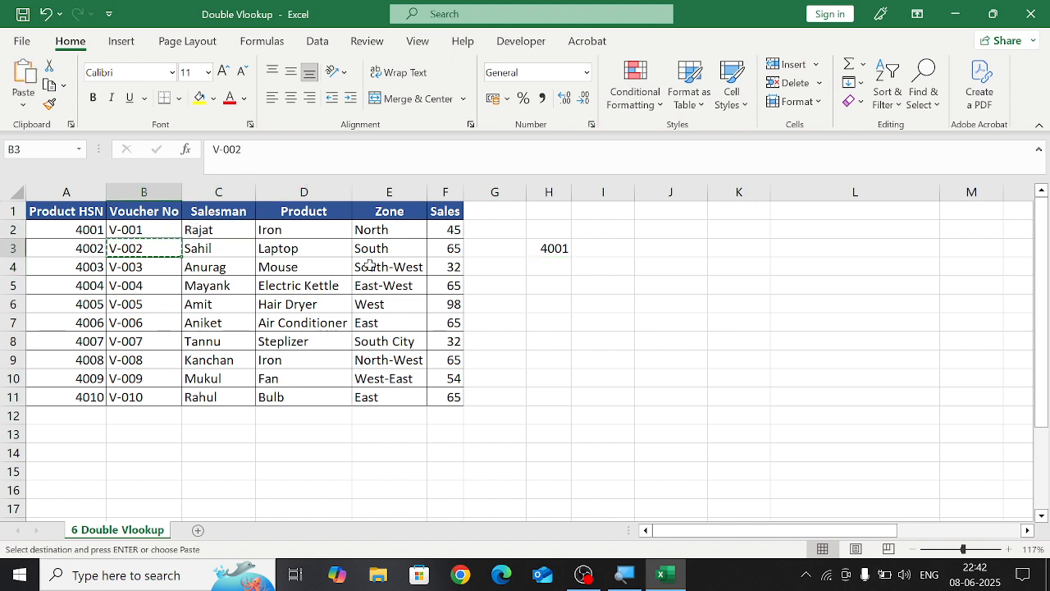
left_click(561, 266)
key("ctrl+v")
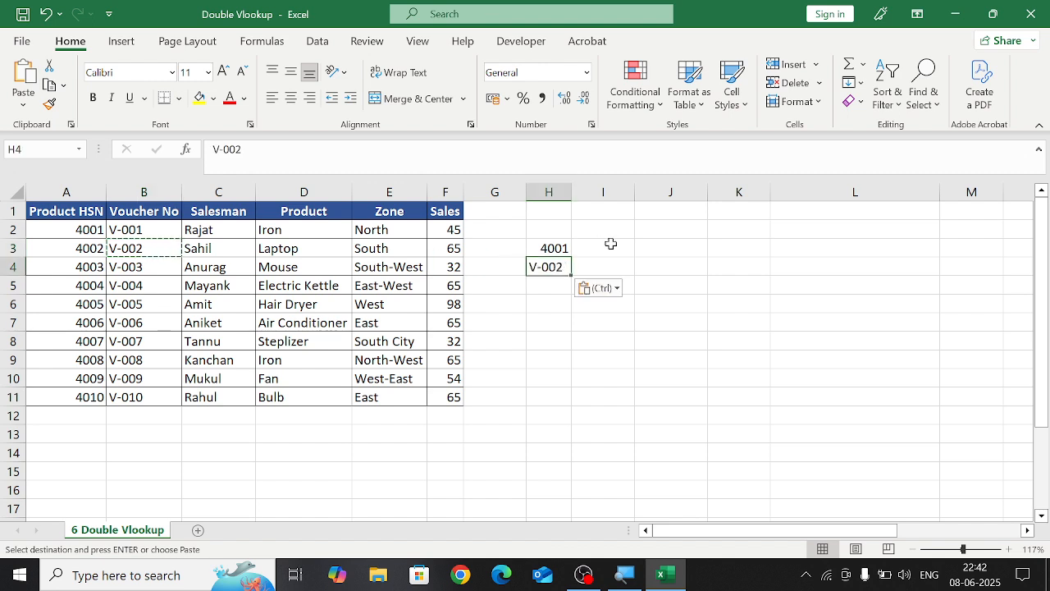
left_click(610, 246)
left_click(602, 269)
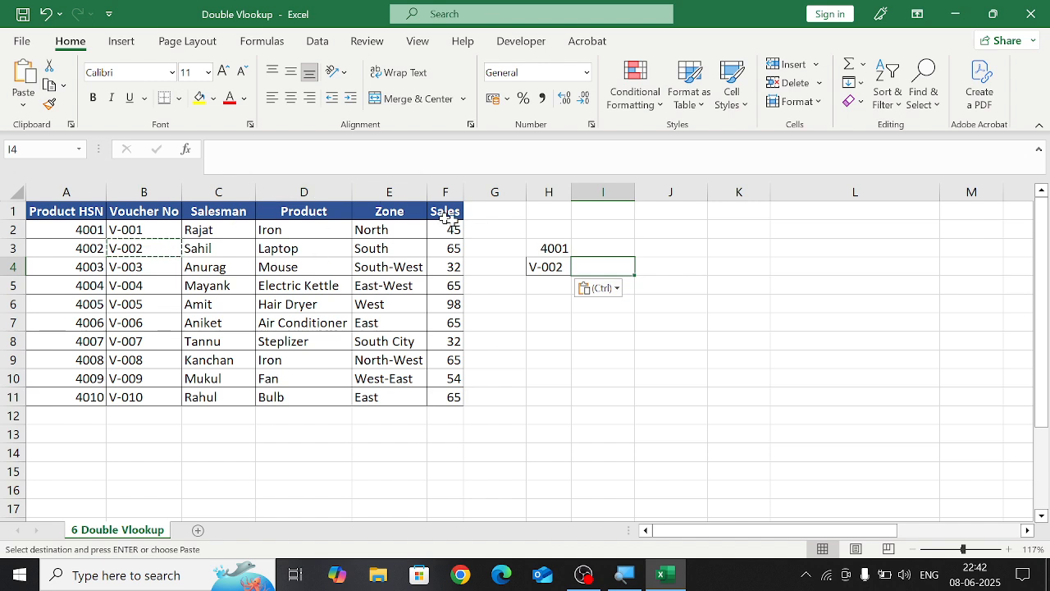
- Clear the sample product HSN from cell H3
left_click(547, 248)
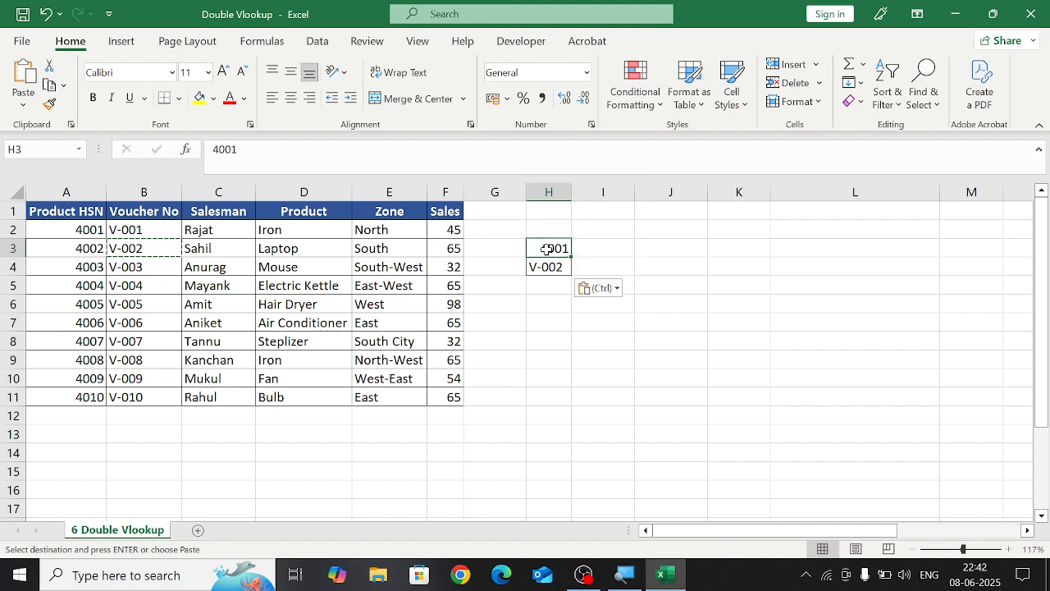
key("BackSpace")
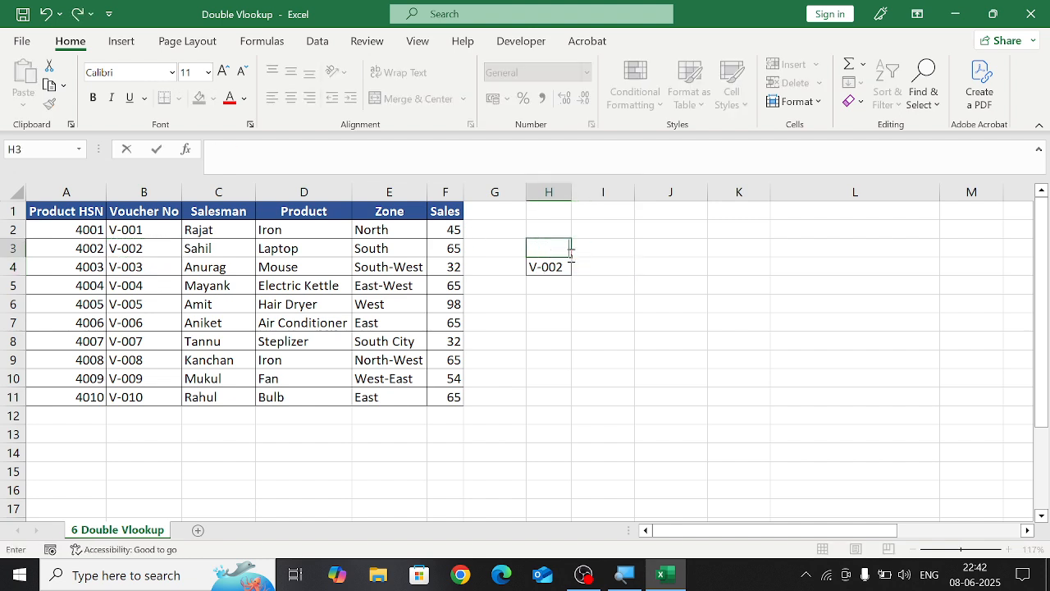
left_click(529, 271)
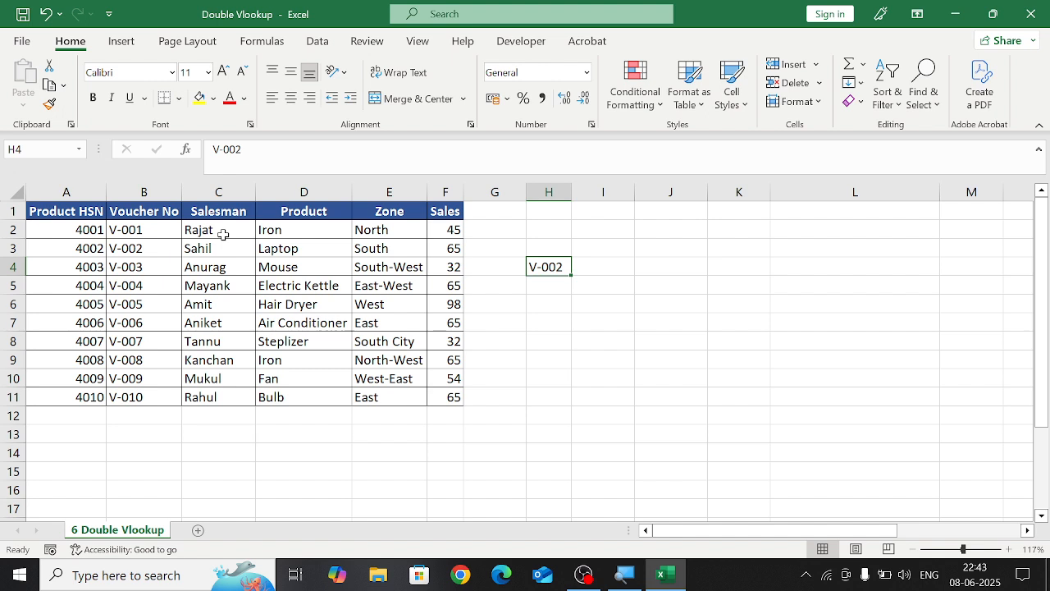
- Examine how the Product HSN column, the first record and the Product column relate within the sales table A1:F11
left_click_drag(86, 230, 78, 376)
left_click(71, 212)
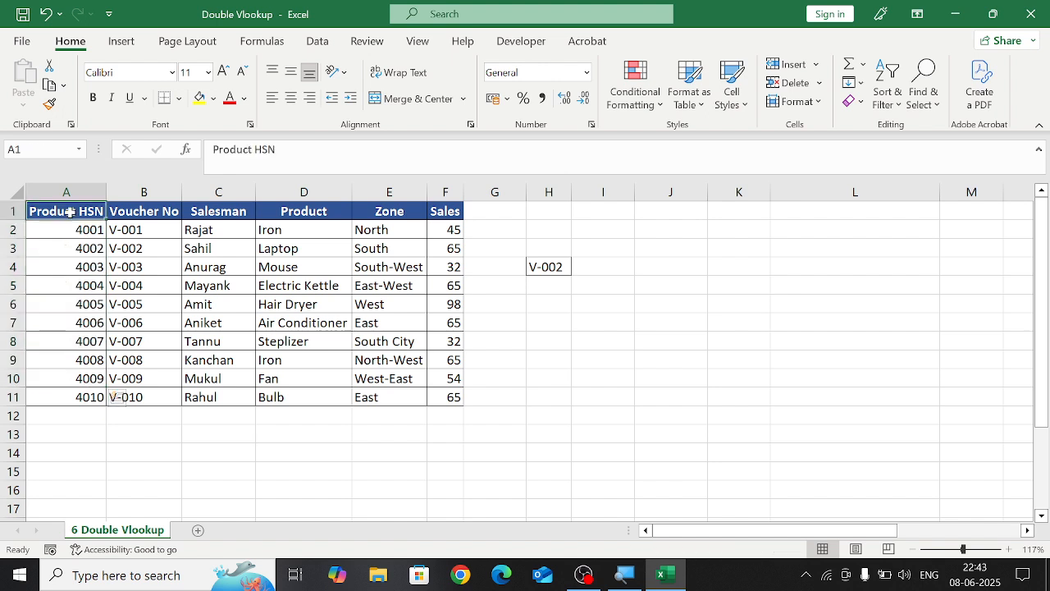
left_click_drag(71, 212, 429, 399)
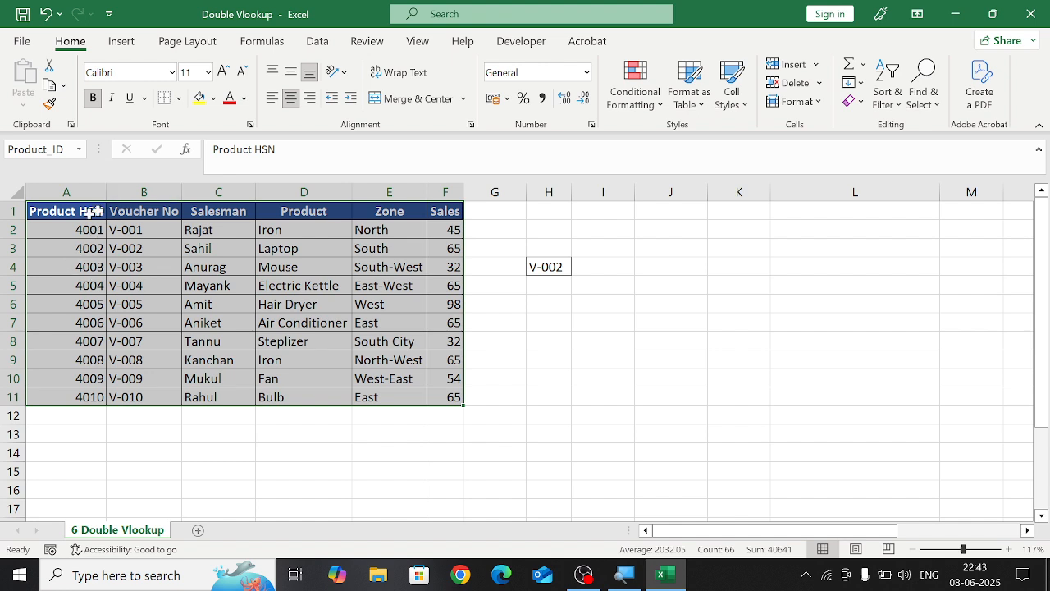
left_click(69, 223)
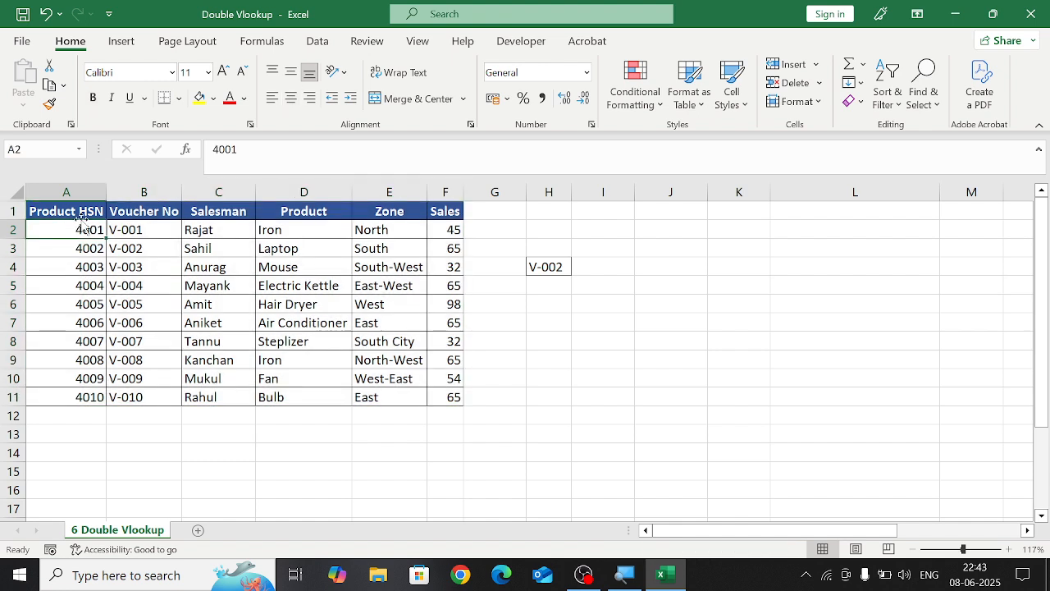
left_click_drag(82, 215, 74, 381)
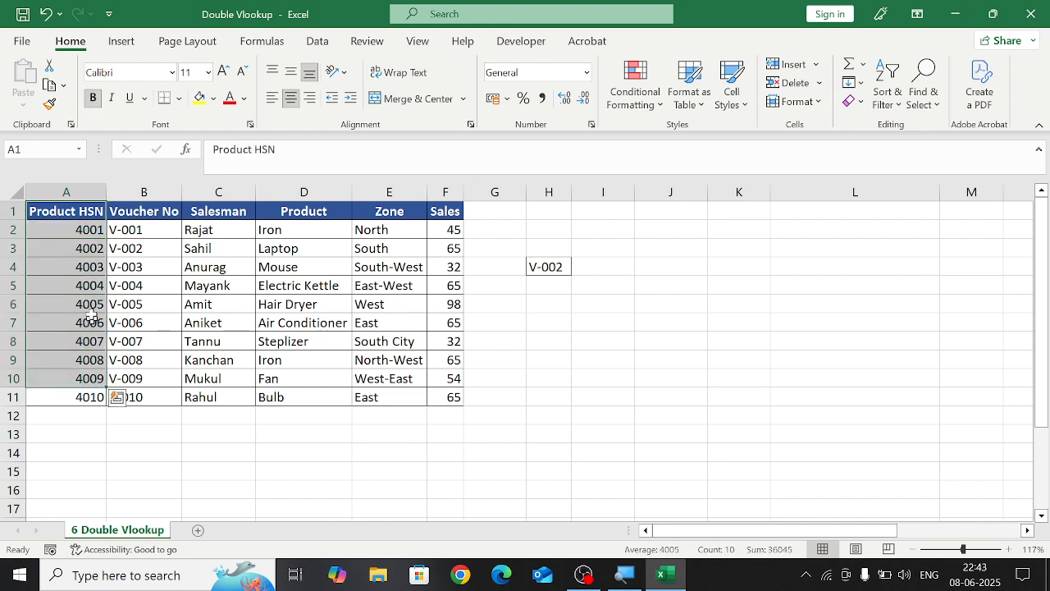
left_click(78, 228)
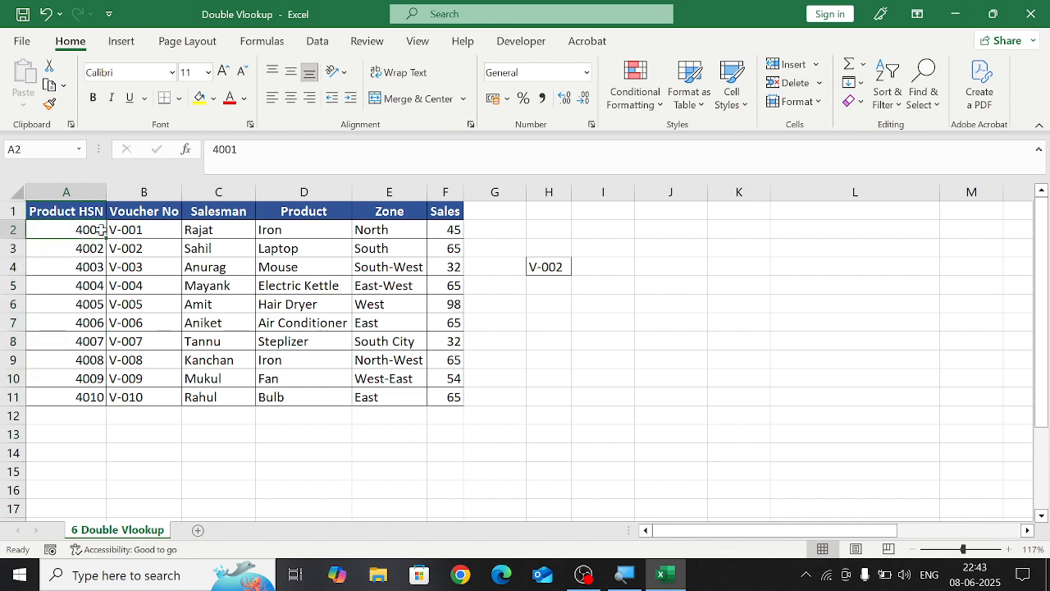
left_click_drag(91, 230, 327, 229)
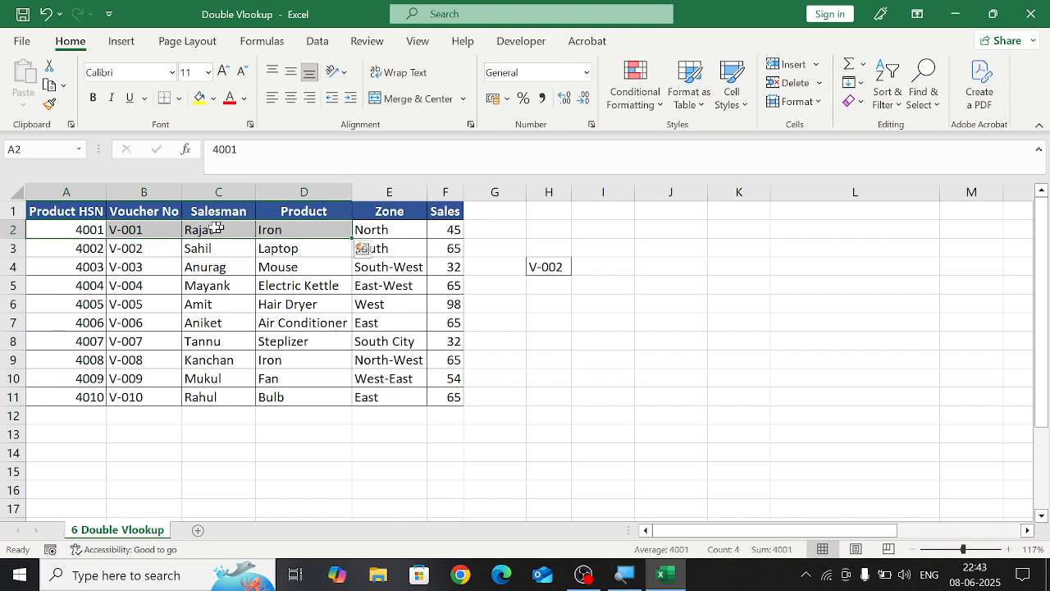
left_click_drag(277, 229, 316, 414)
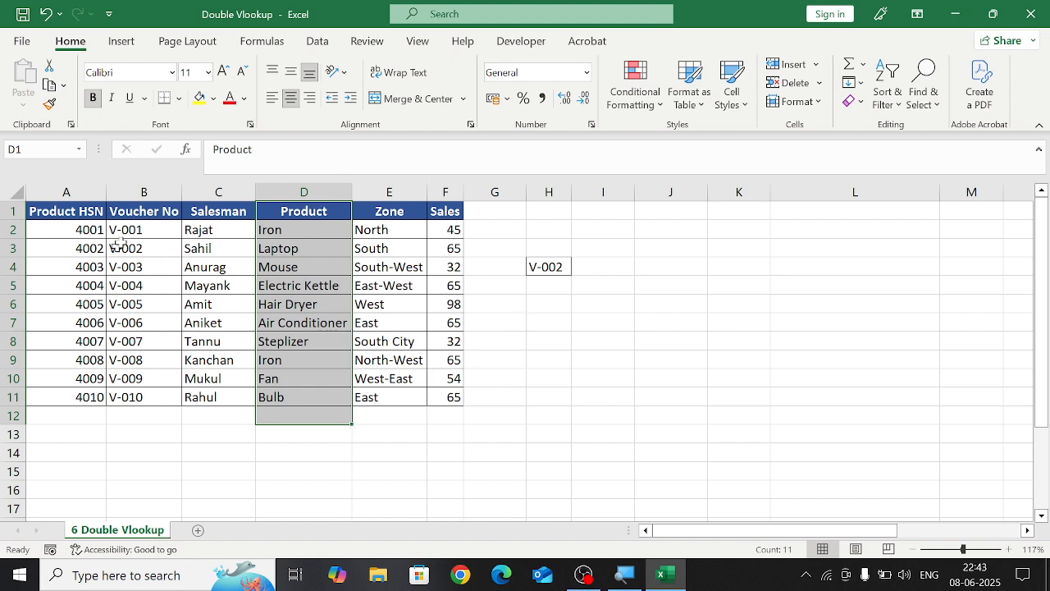
left_click_drag(82, 211, 225, 287)
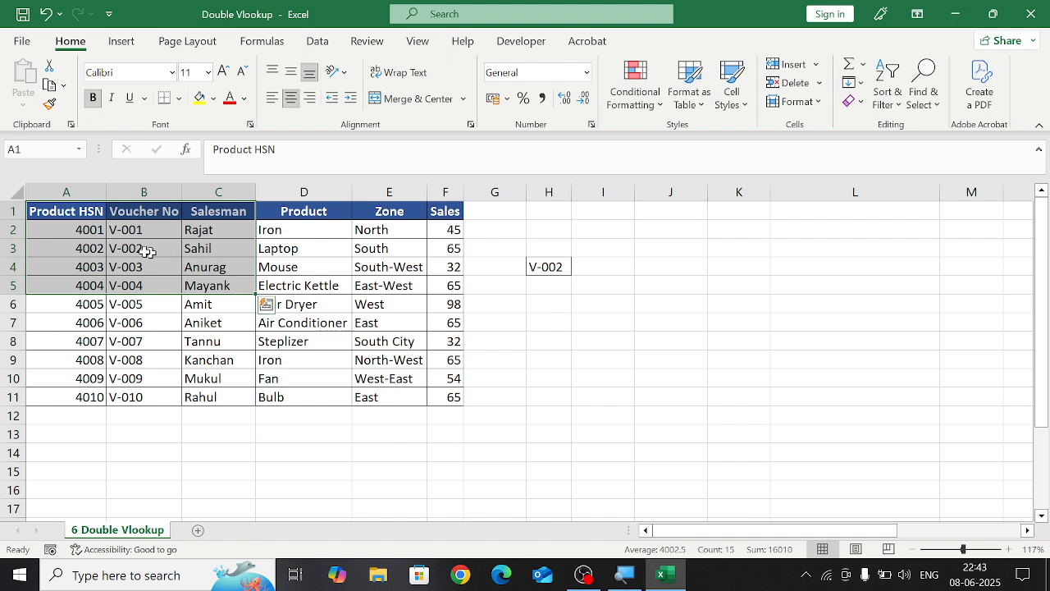
left_click_drag(87, 229, 449, 378)
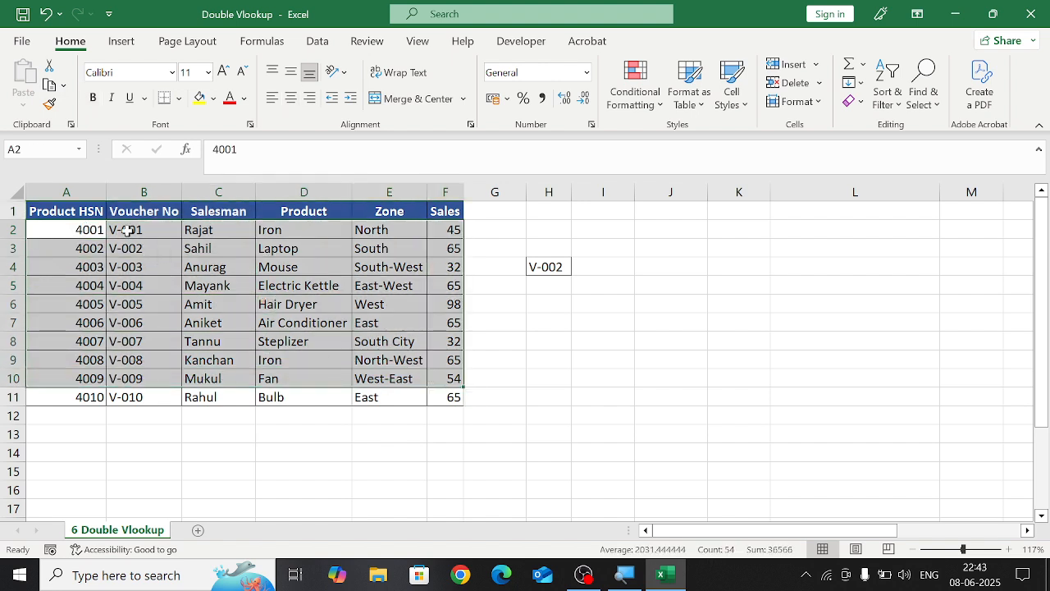
left_click_drag(67, 226, 113, 243)
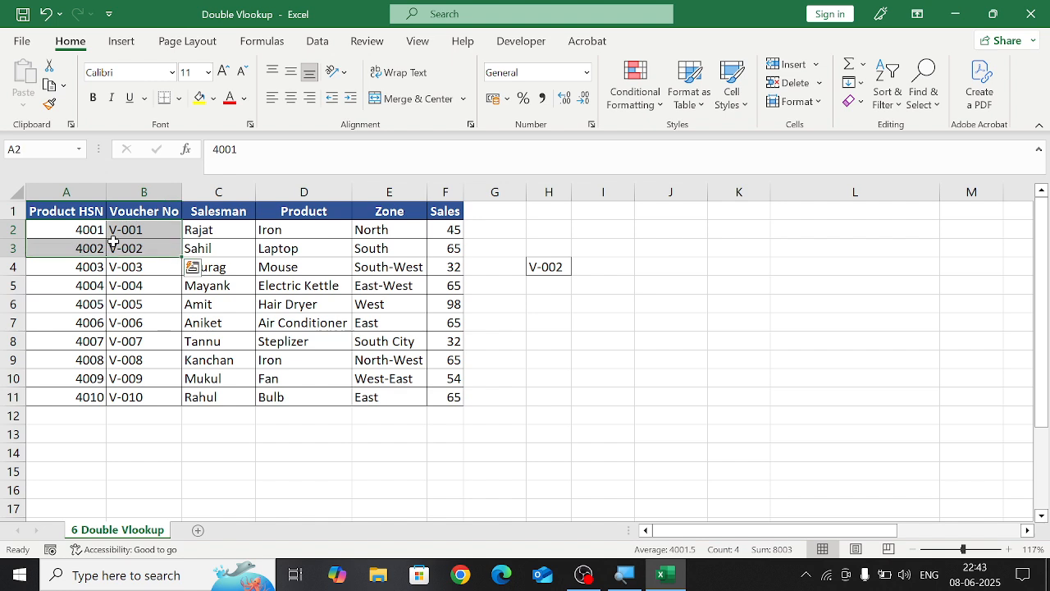
left_click_drag(64, 220, 376, 229)
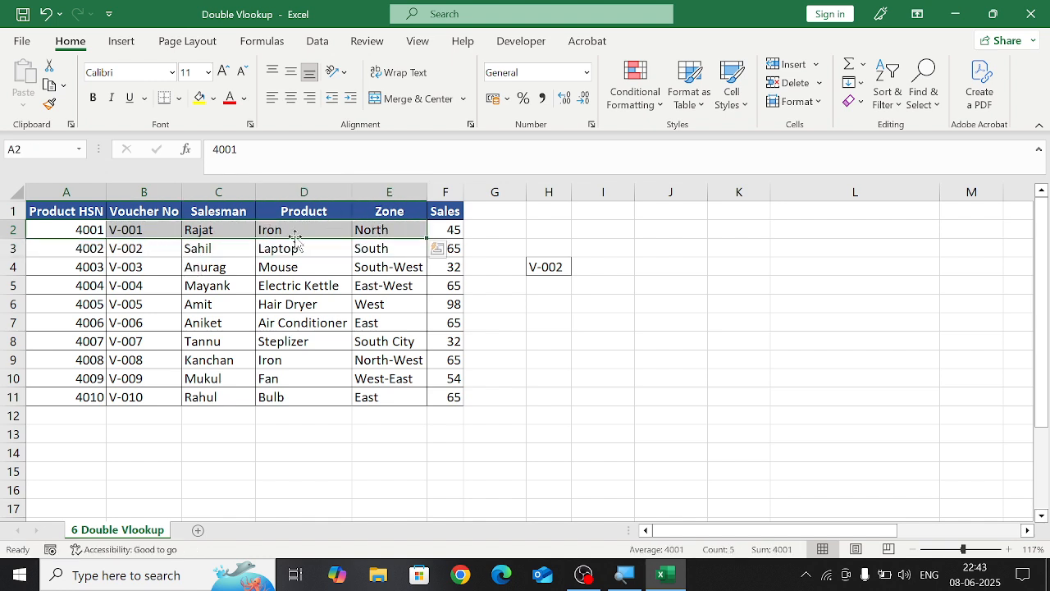
left_click_drag(285, 212, 321, 372)
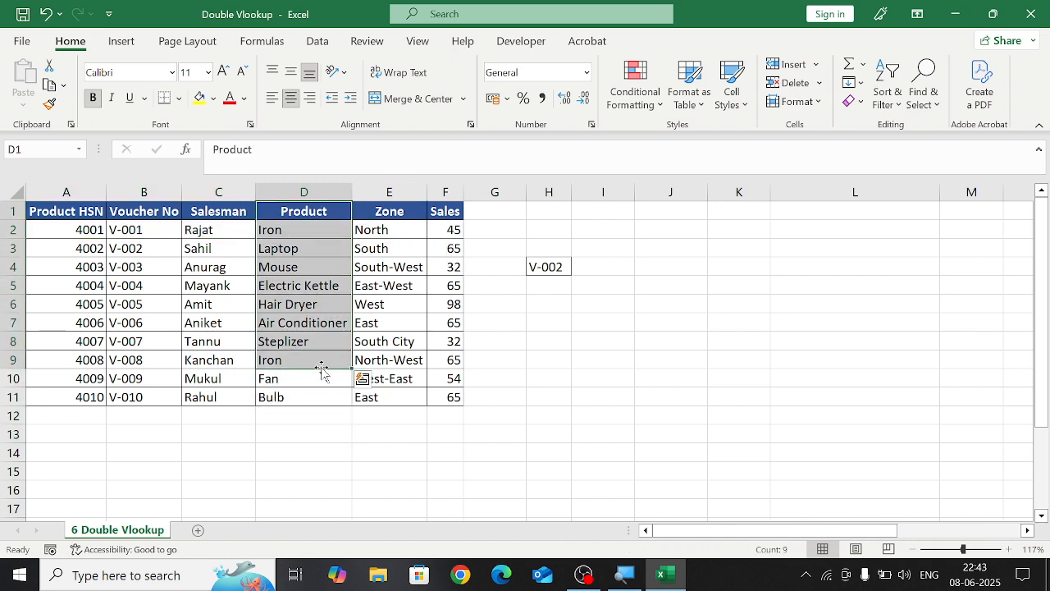
- Examine how the voucher number in H4 relates to the Voucher No, Salesman, Product and Sales columns of the table
left_click(608, 263)
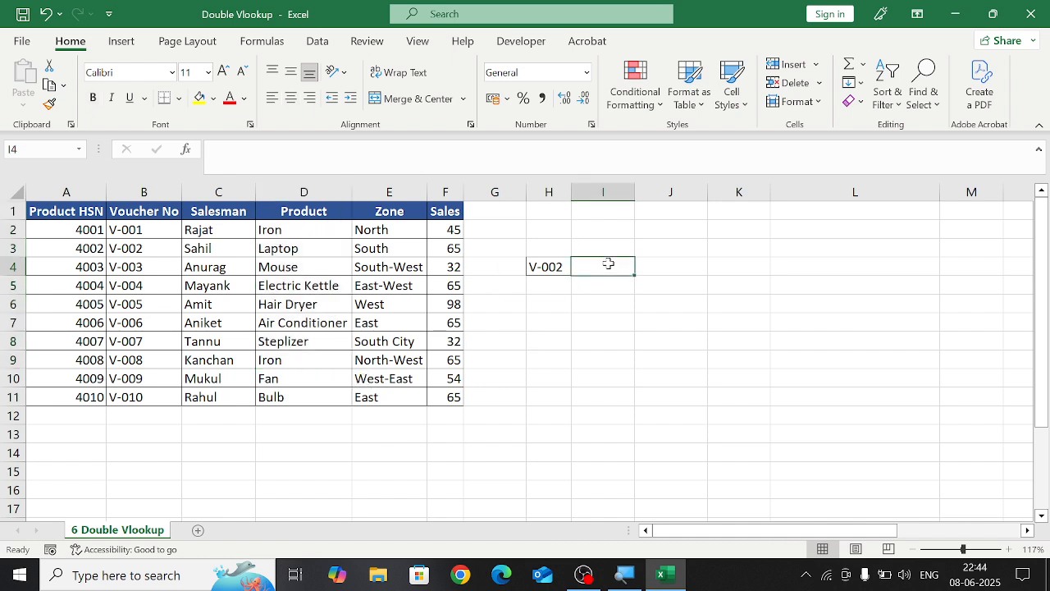
left_click(558, 267)
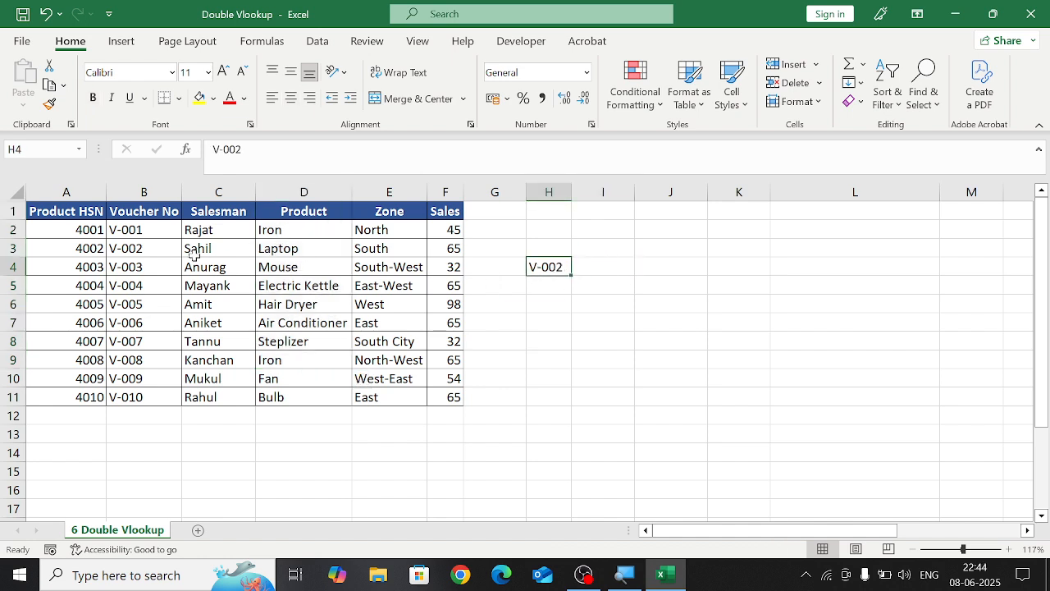
left_click(159, 248)
left_click(537, 265)
left_click(171, 244)
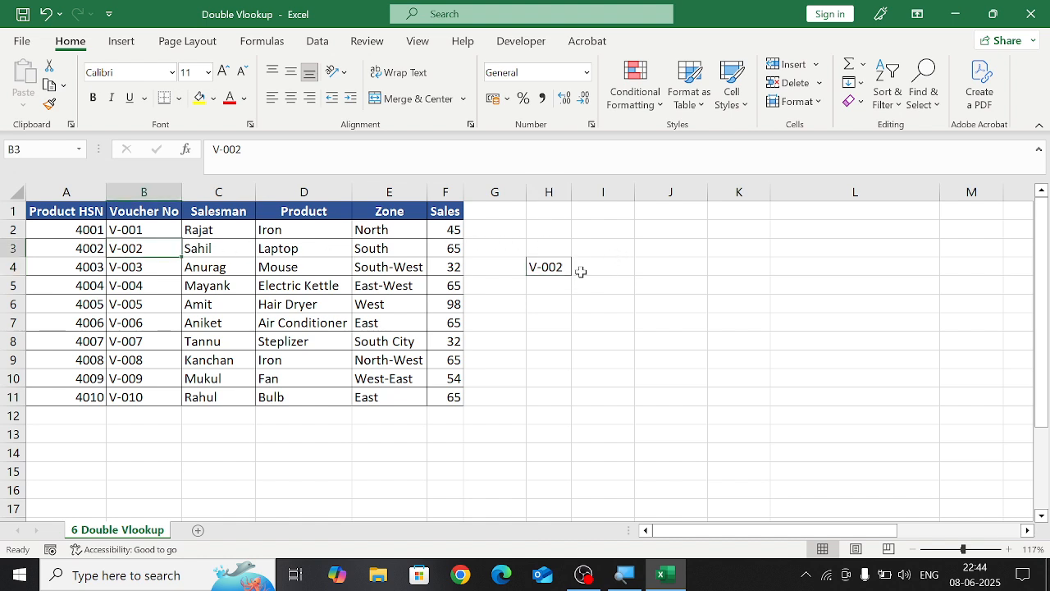
left_click_drag(432, 230, 434, 354)
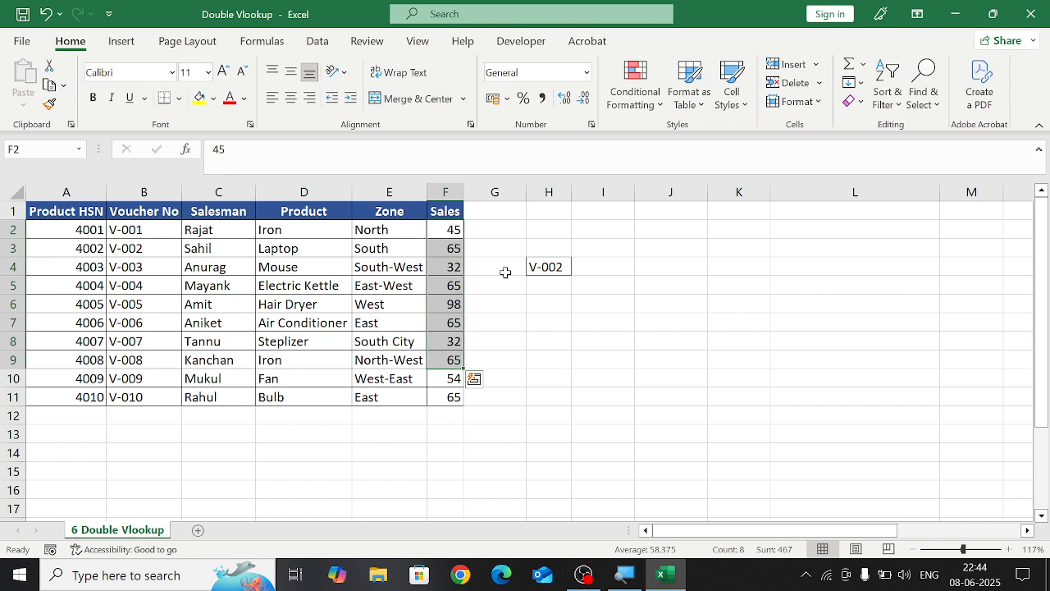
left_click(563, 266)
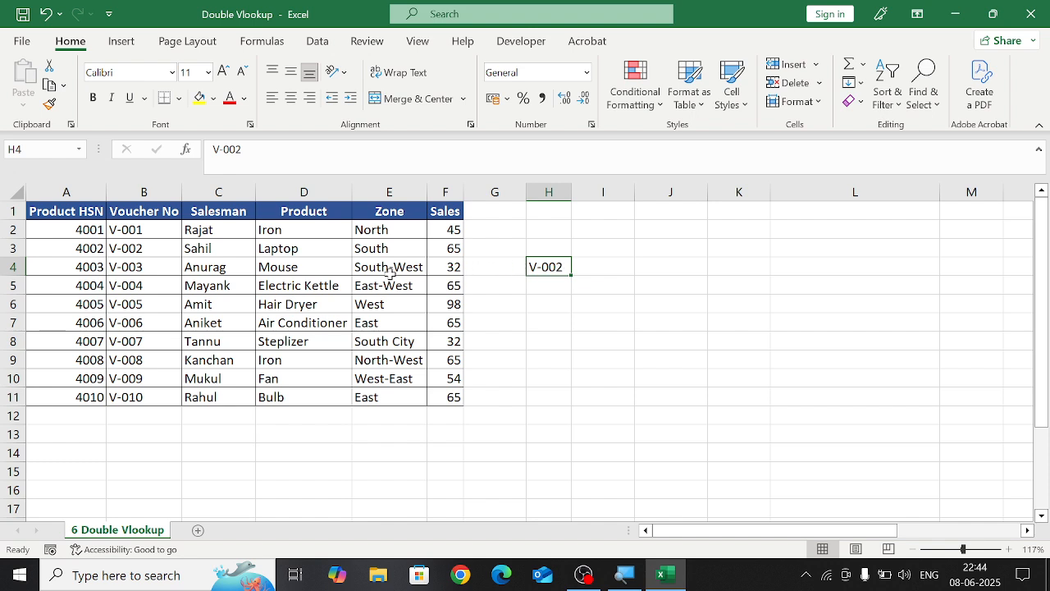
left_click_drag(225, 233, 222, 321)
left_click_drag(293, 249, 301, 342)
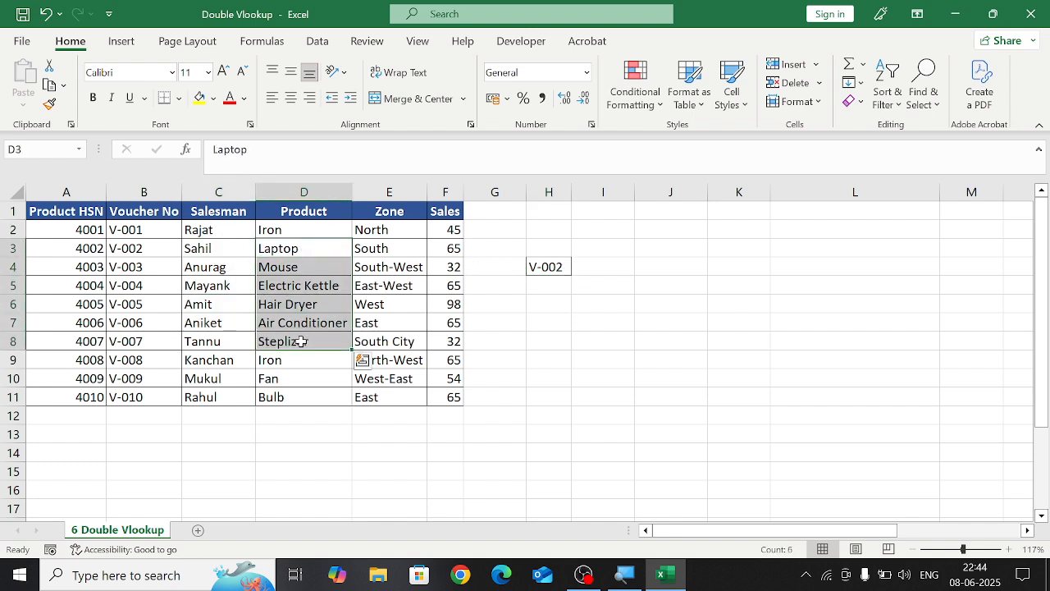
left_click(206, 284)
left_click(289, 244)
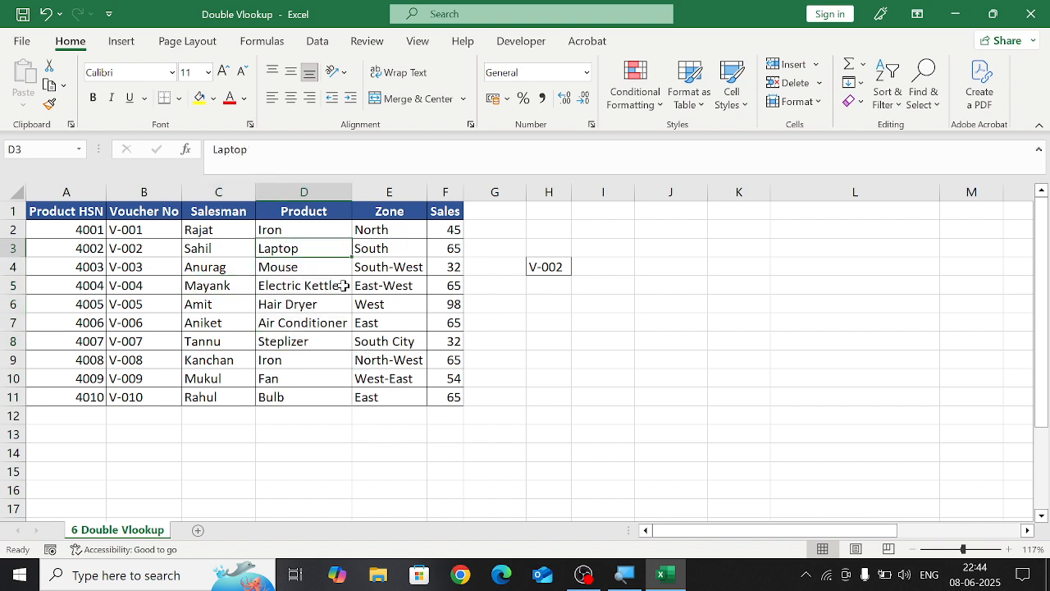
left_click(581, 268)
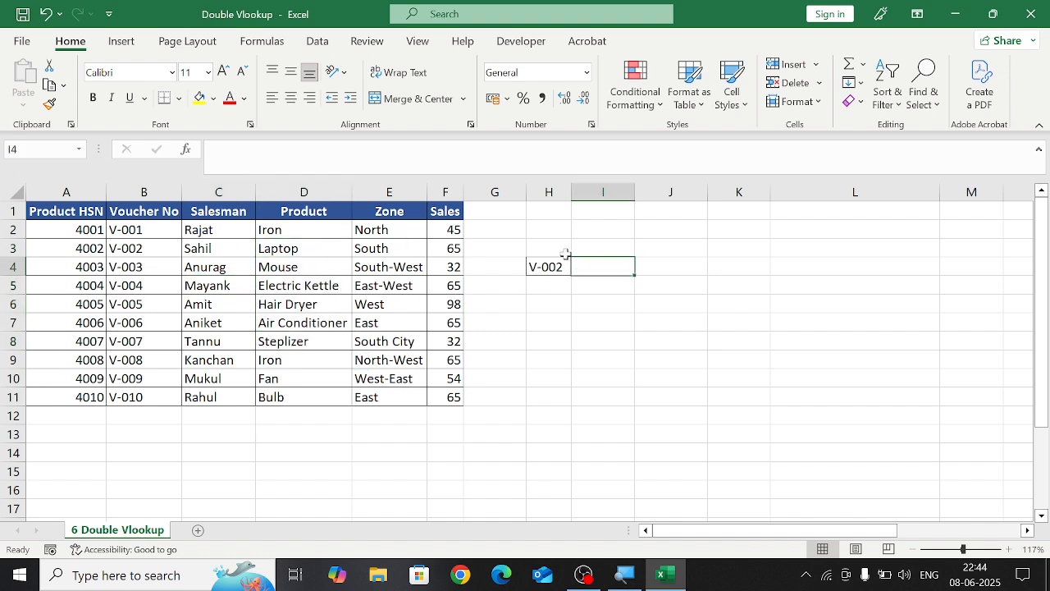
left_click(565, 254)
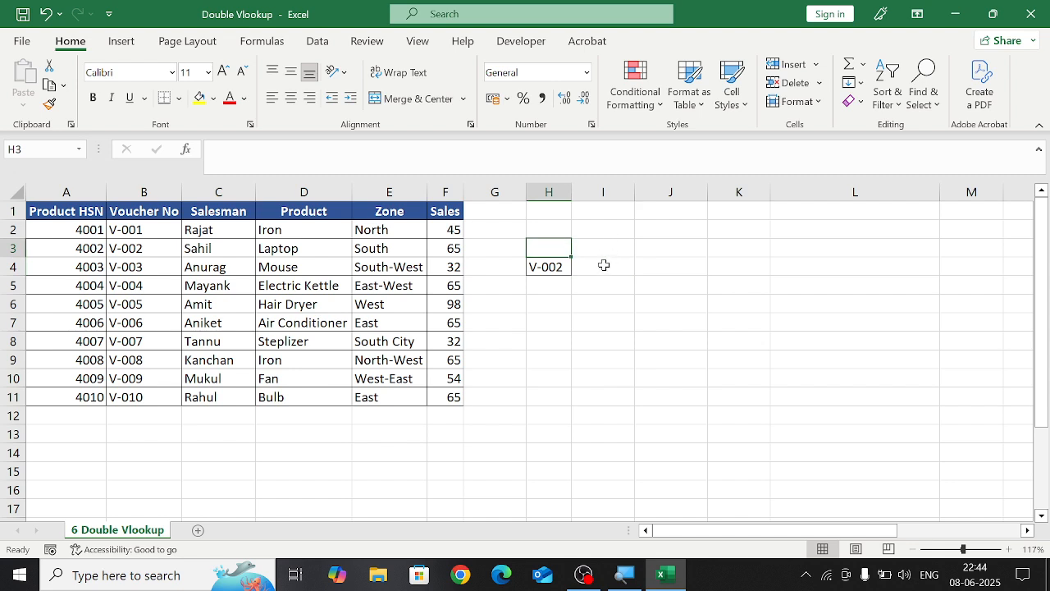
- Start a VLOOKUP formula in cell I4 with H4 as the lookup value, moving the function hint clear of the cell
left_click(604, 265)
type("=VLOO")
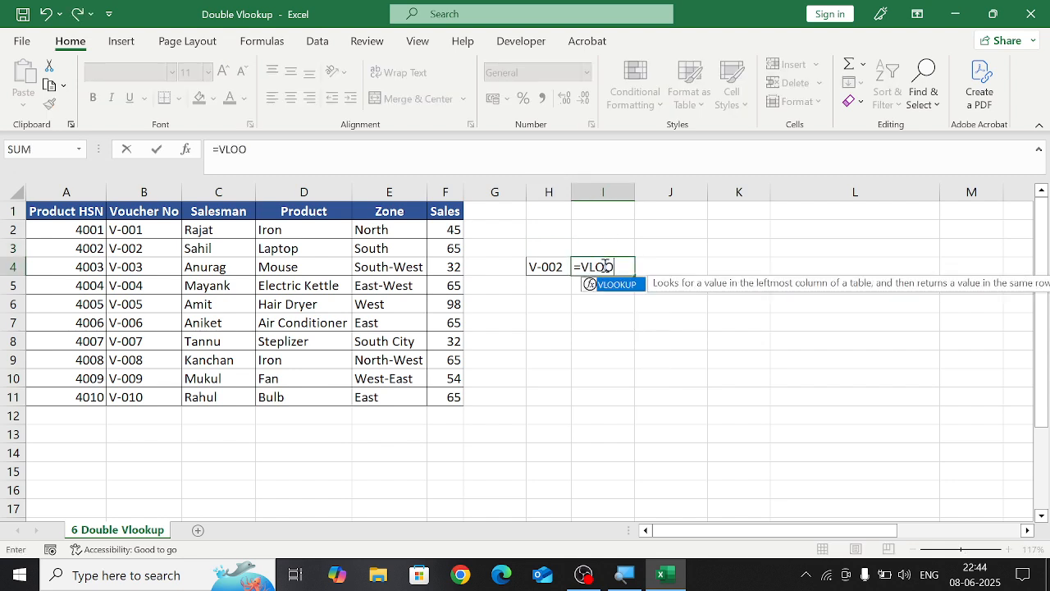
key("Tab")
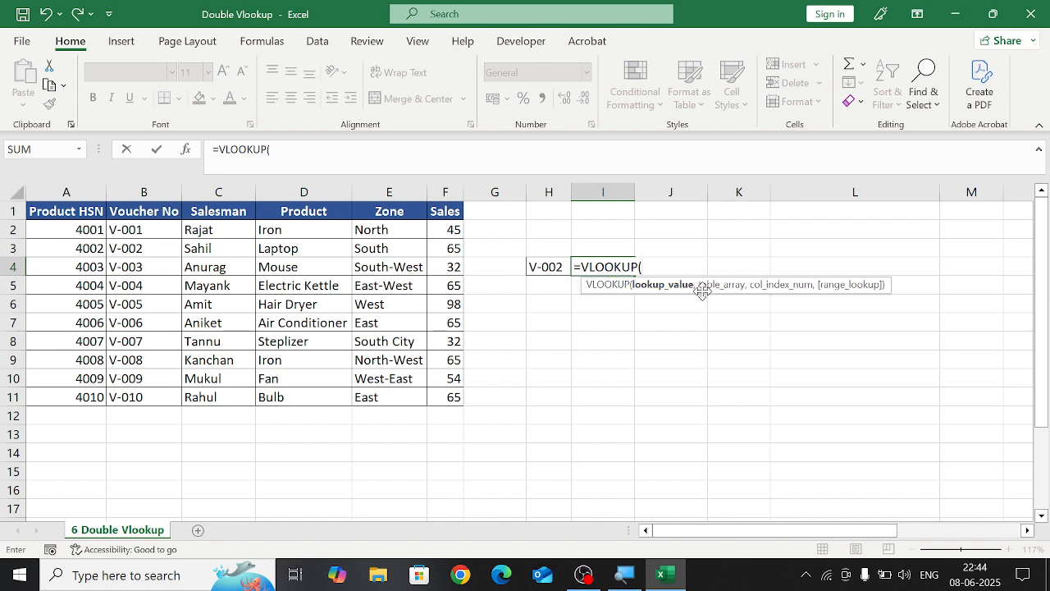
left_click_drag(703, 289, 738, 332)
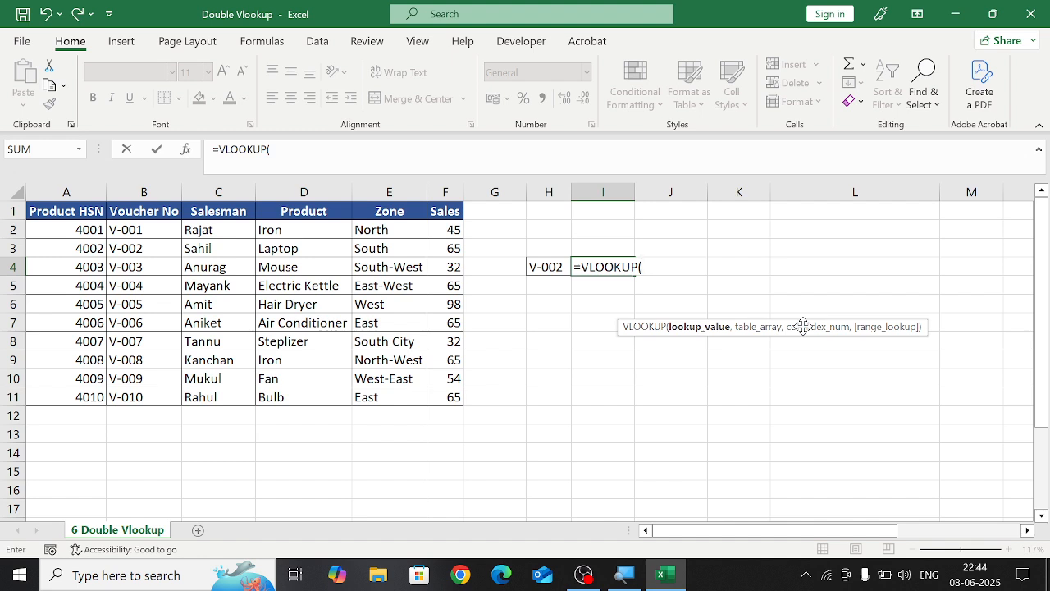
left_click(545, 271)
type(",")
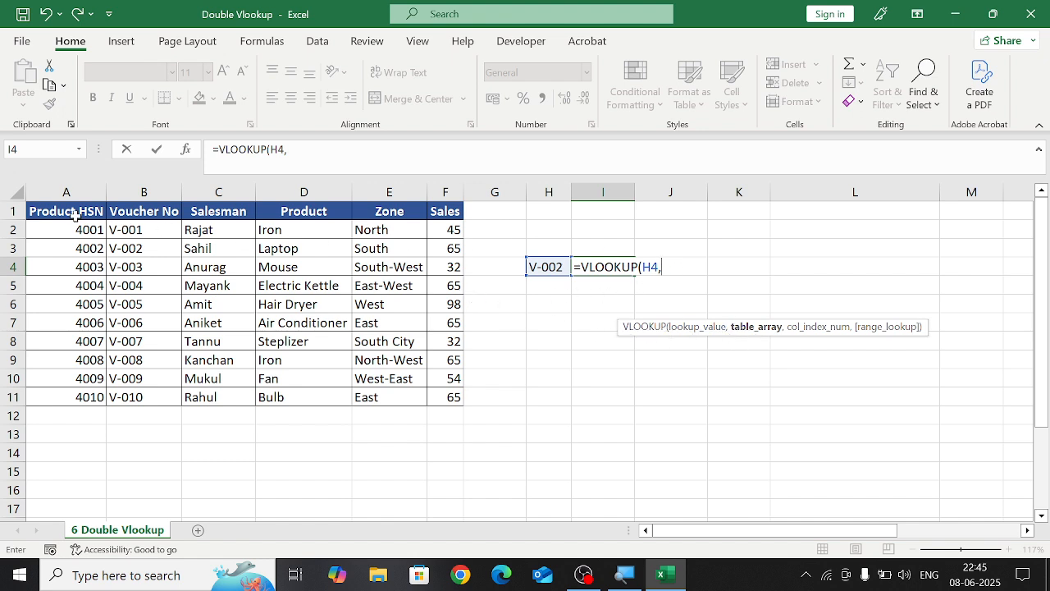
left_click_drag(76, 215, 442, 402)
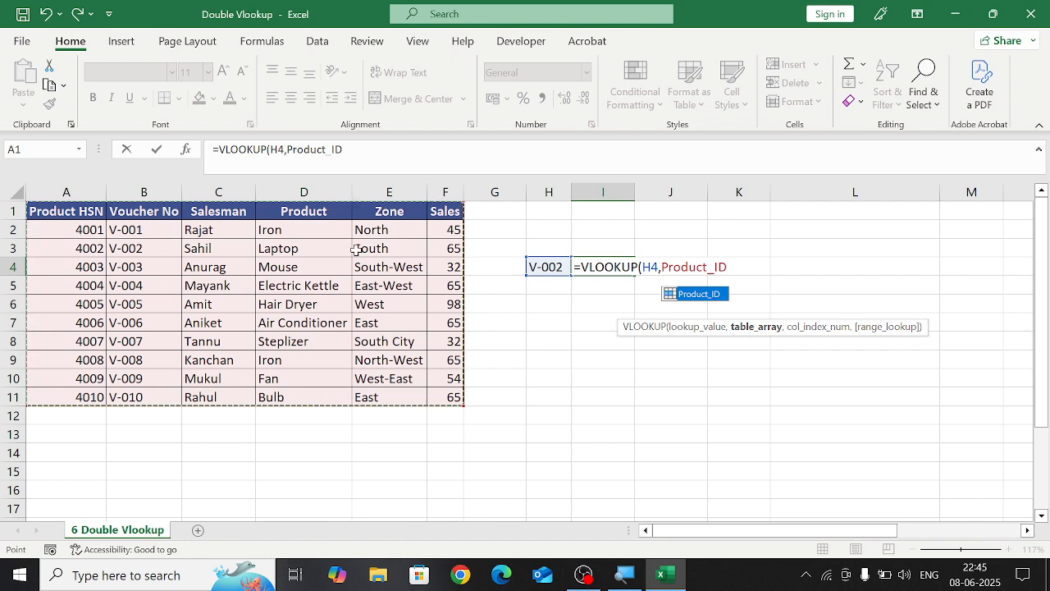
type(",")
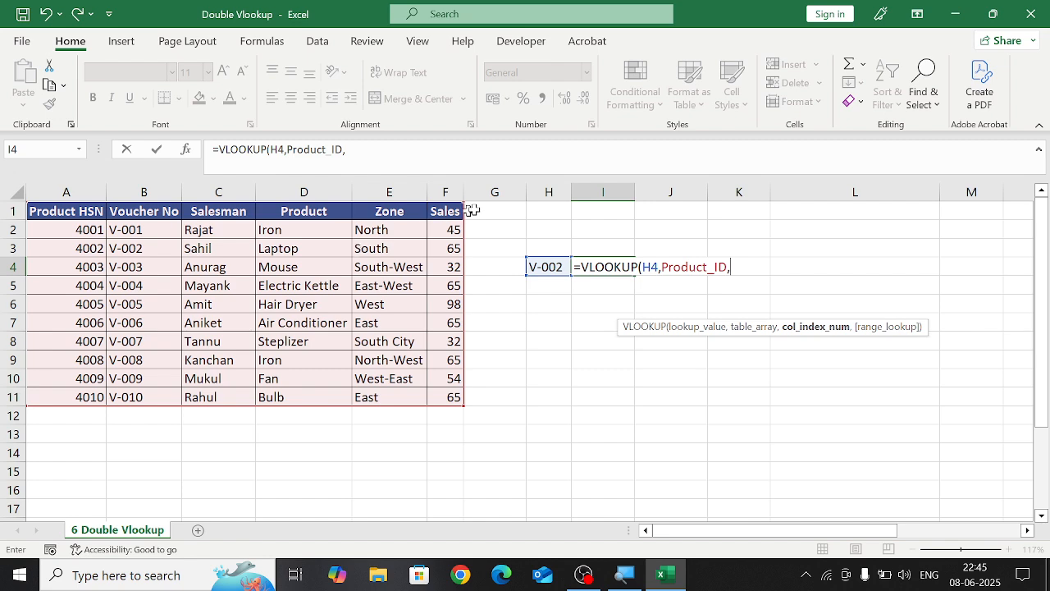
key("BackSpace")
key("BackSpace")
key("BackSpace")
key("BackSpace")
key("BackSpace")
key("BackSpace")
key("BackSpace")
key("BackSpace")
key("BackSpace")
key("BackSpace")
key("BackSpace")
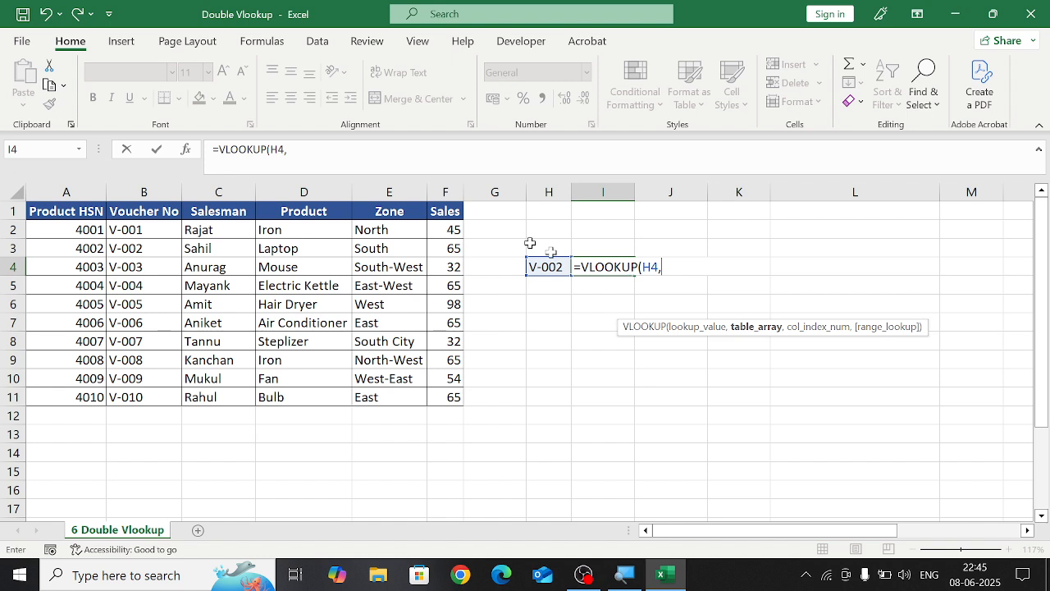
- Complete the VLOOKUP in I4 with the range B1:F11 (Bill_NO) as table array, column index 3 and exact match 0
left_click_drag(161, 224, 186, 268)
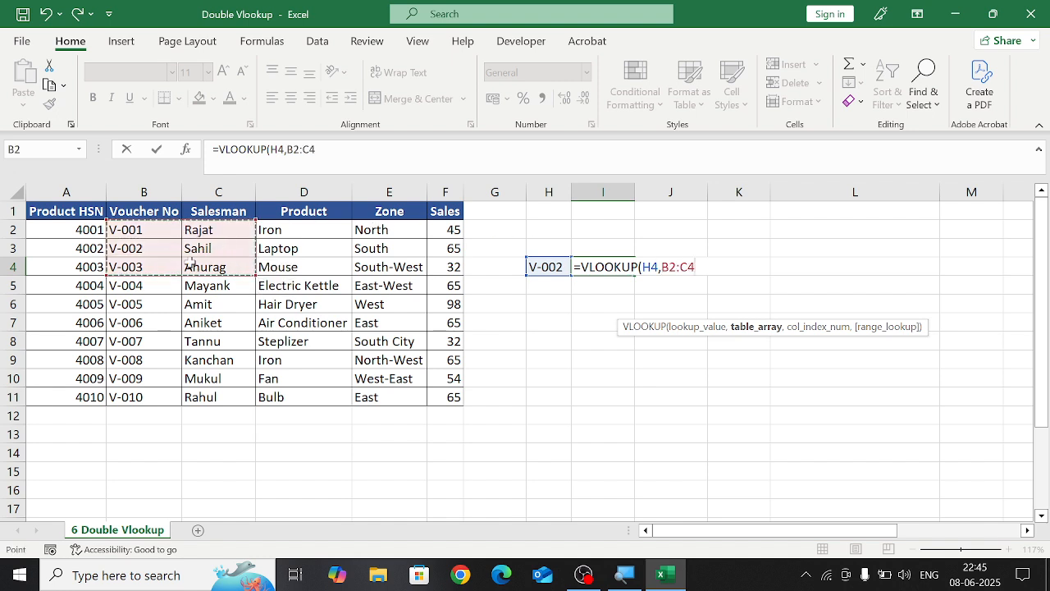
left_click_drag(155, 207, 445, 396)
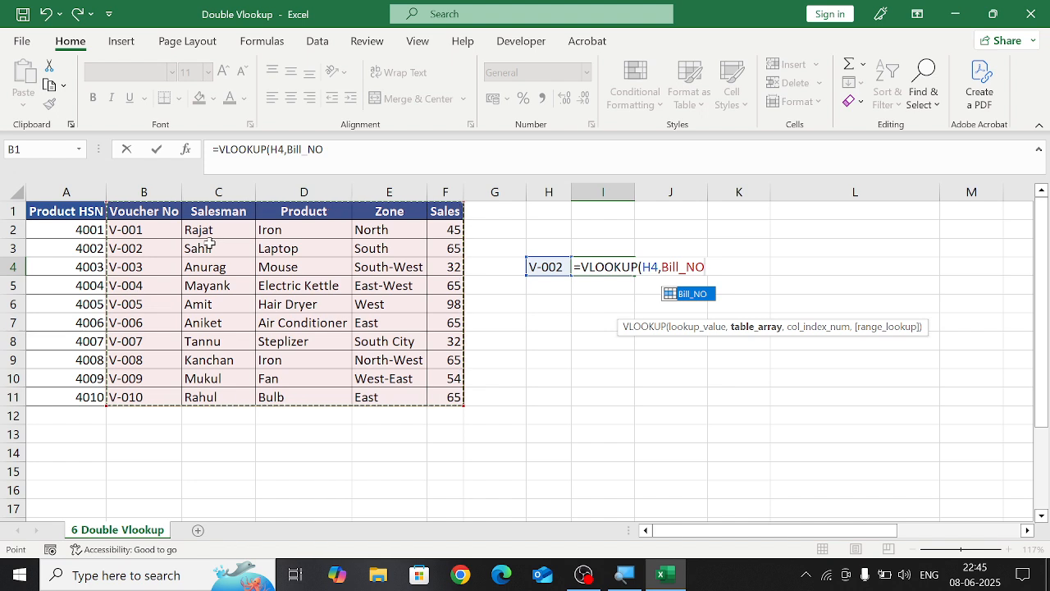
type(",")
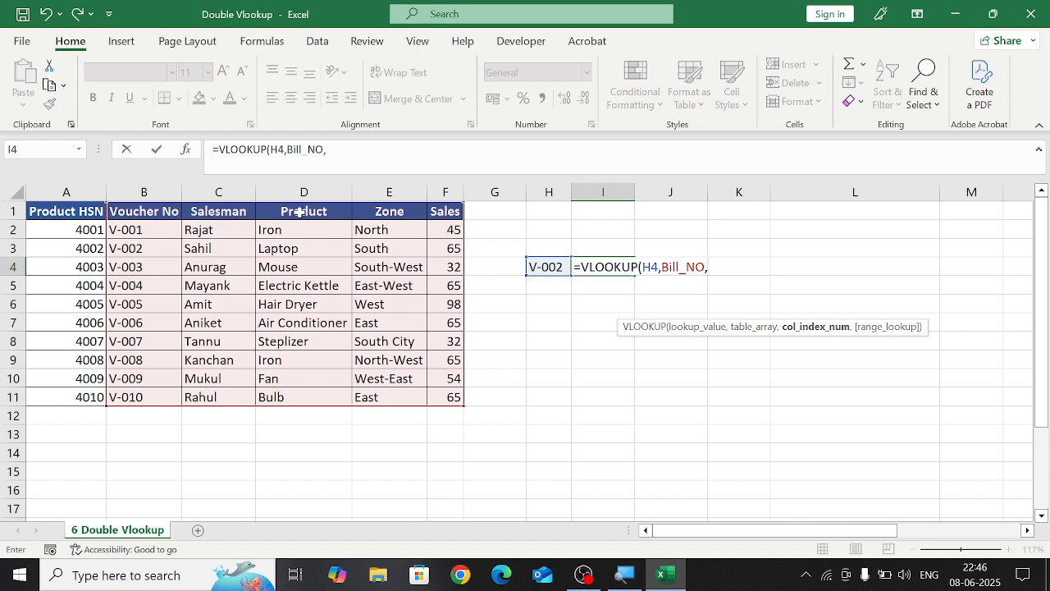
type("3")
type(",")
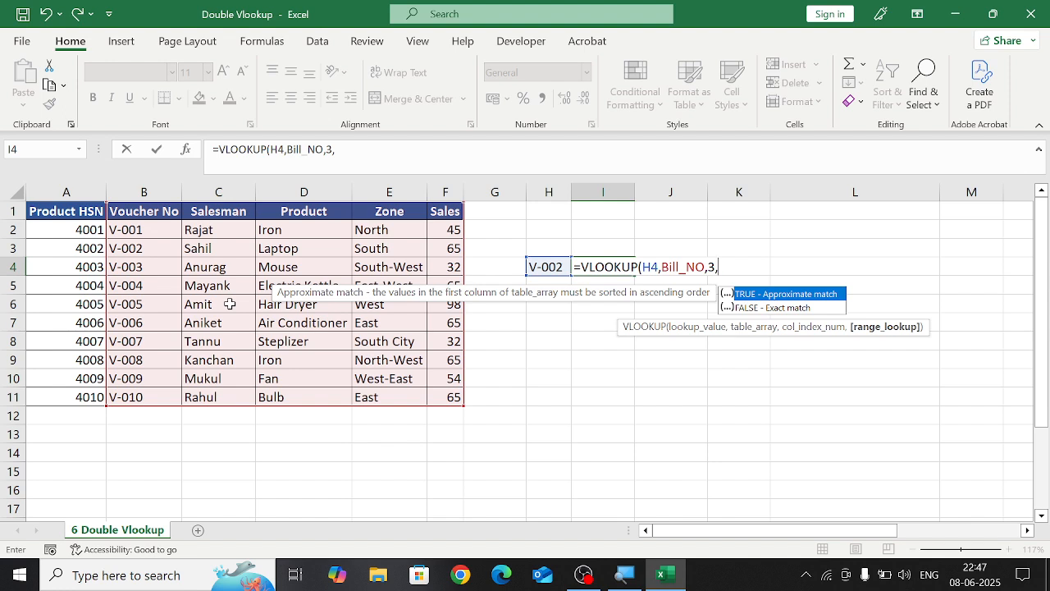
type("0")
key("Return")
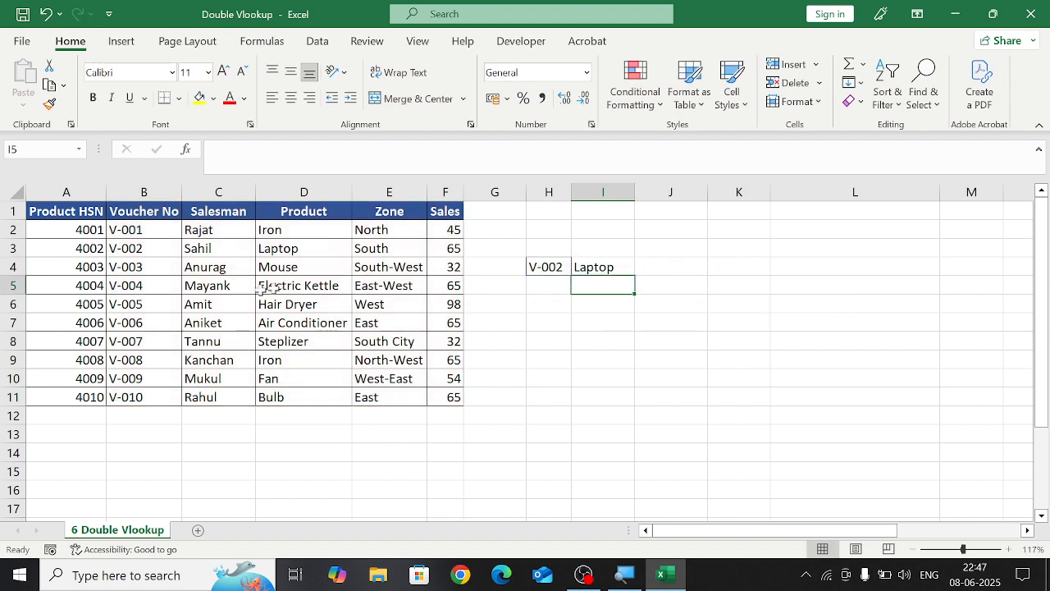
- Change the lookup voucher number in H4 to V-011, which follows the last voucher in the table
left_click_drag(160, 246, 346, 249)
left_click(548, 265)
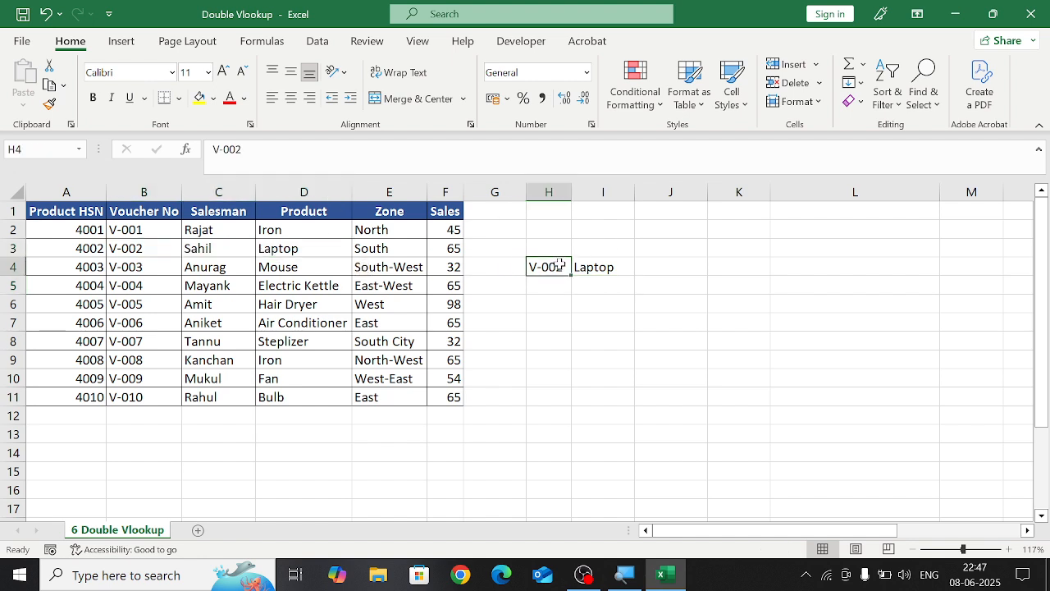
double_click(561, 265)
key("BackSpace")
key("BackSpace")
type("11")
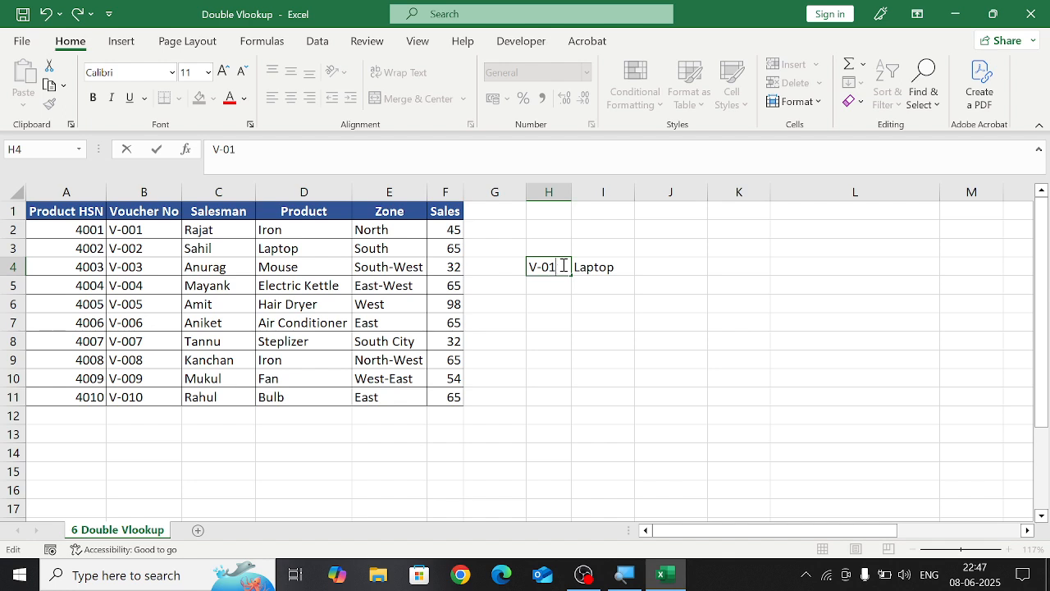
key("Return")
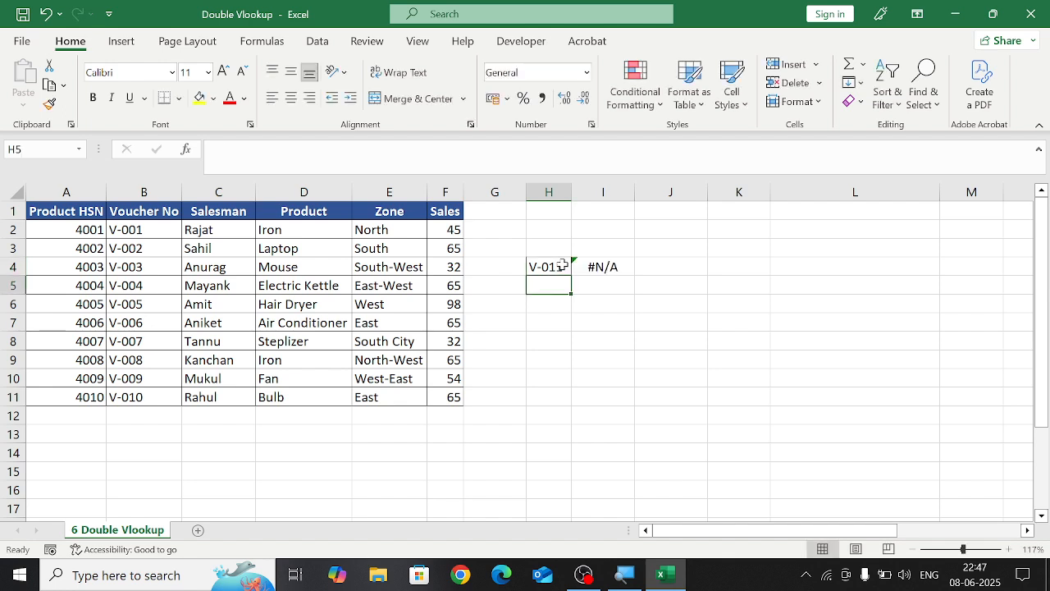
- Switch the VLOOKUP in I4 to approximate match by setting its range lookup argument to 1
left_click_drag(164, 230, 125, 400)
double_click(607, 269)
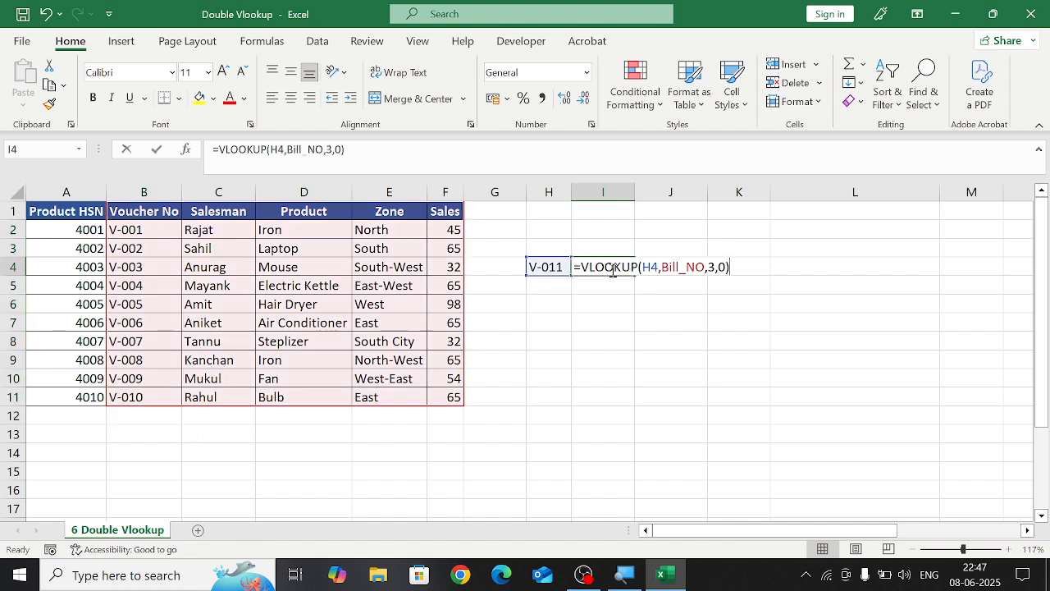
key("BackSpace")
key("BackSpace")
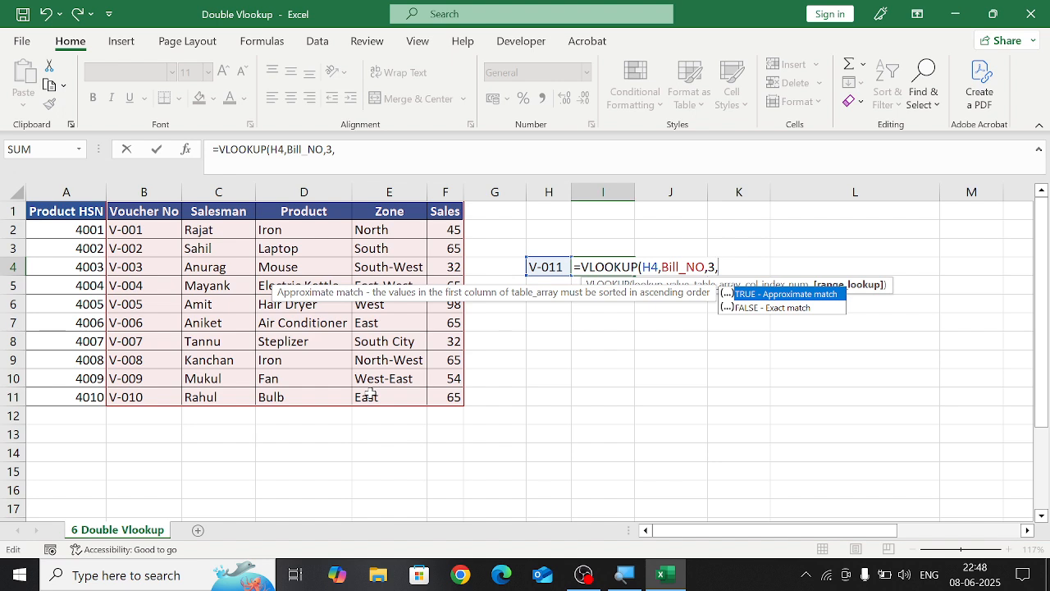
key("Return")
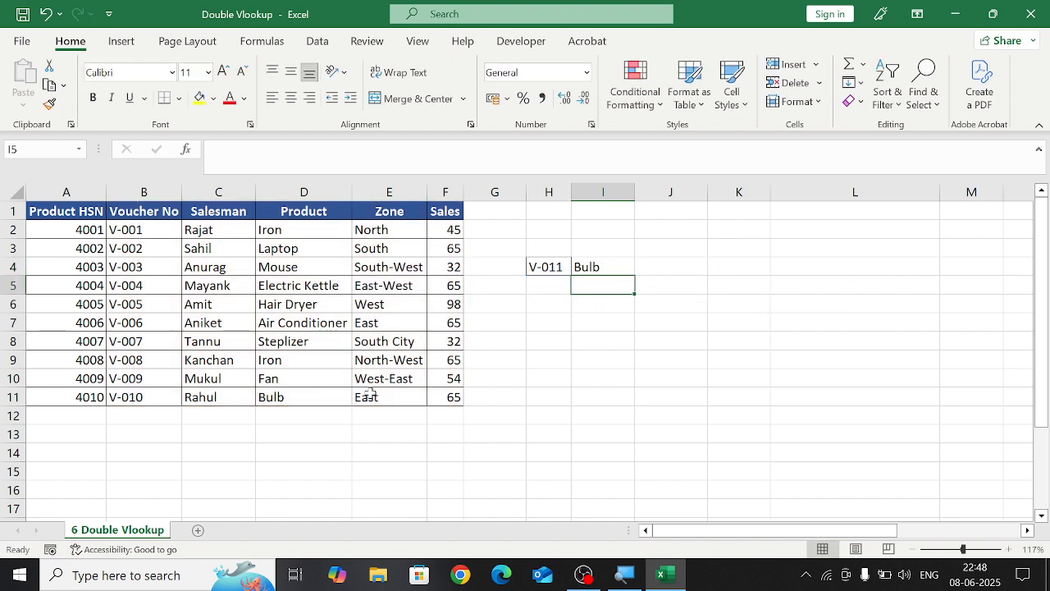
- Compare the voucher number in H4 with the table's last record, from its Voucher No to its Product
left_click_drag(154, 397, 315, 399)
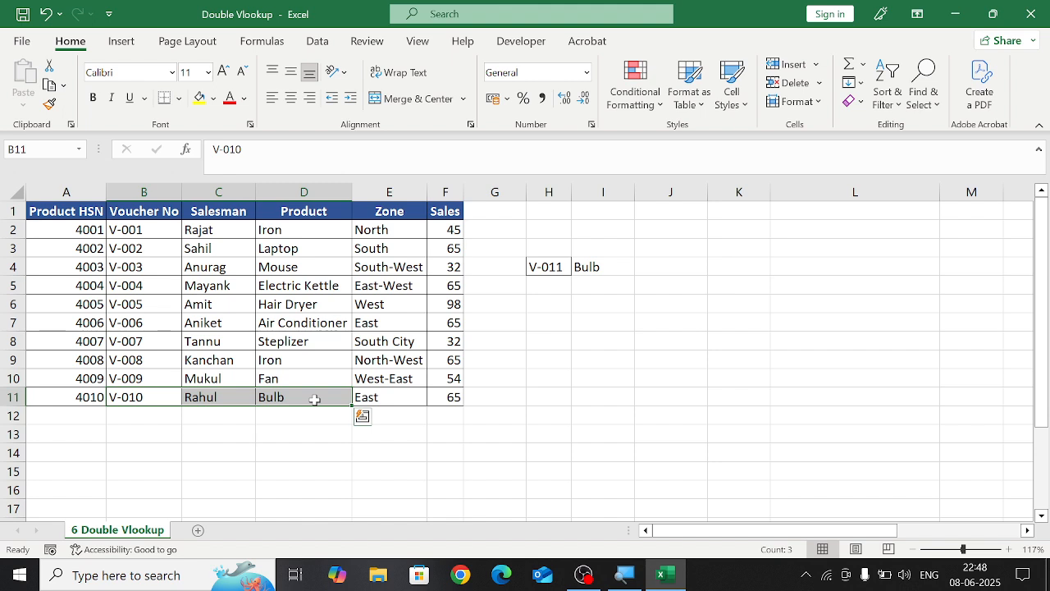
left_click(158, 398)
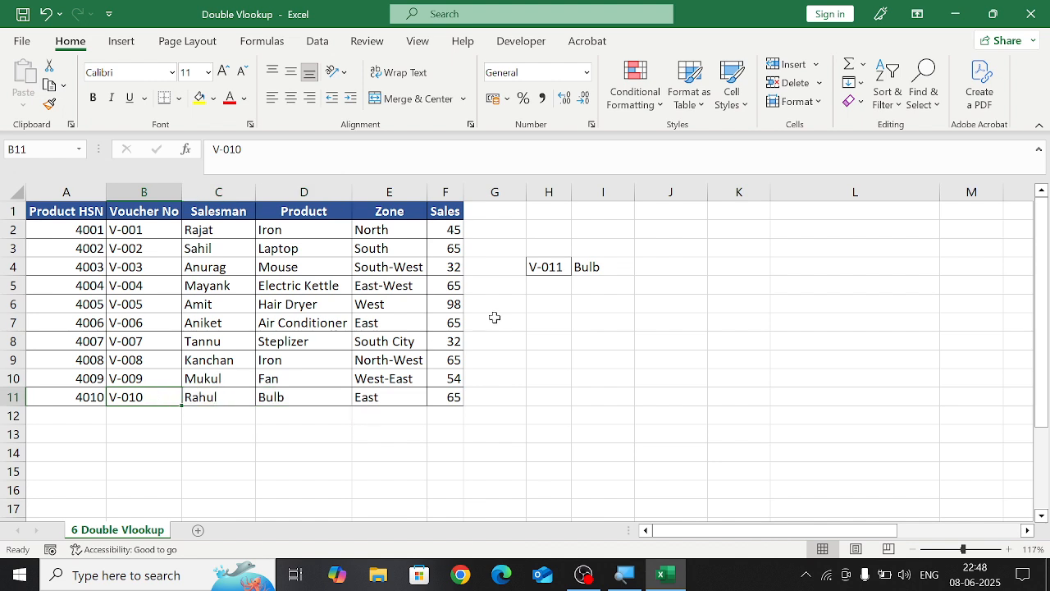
left_click(547, 268)
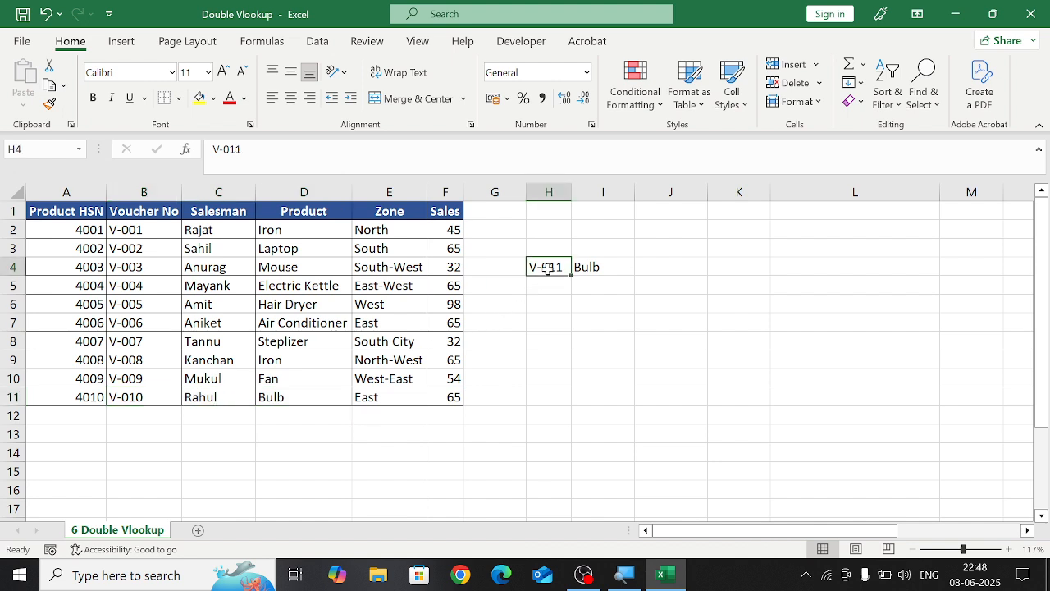
left_click(135, 397)
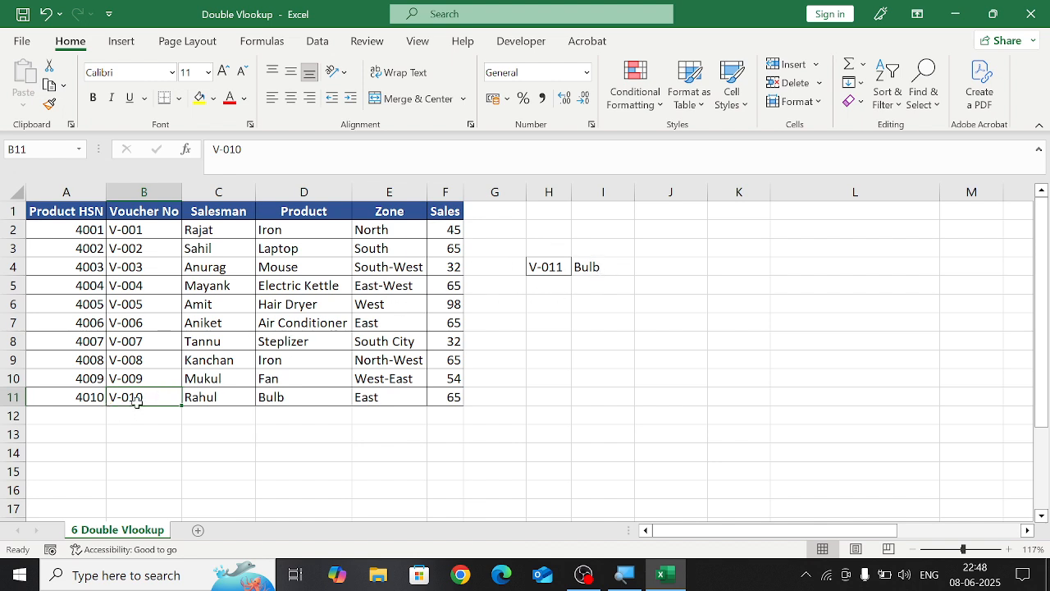
left_click_drag(137, 400, 276, 401)
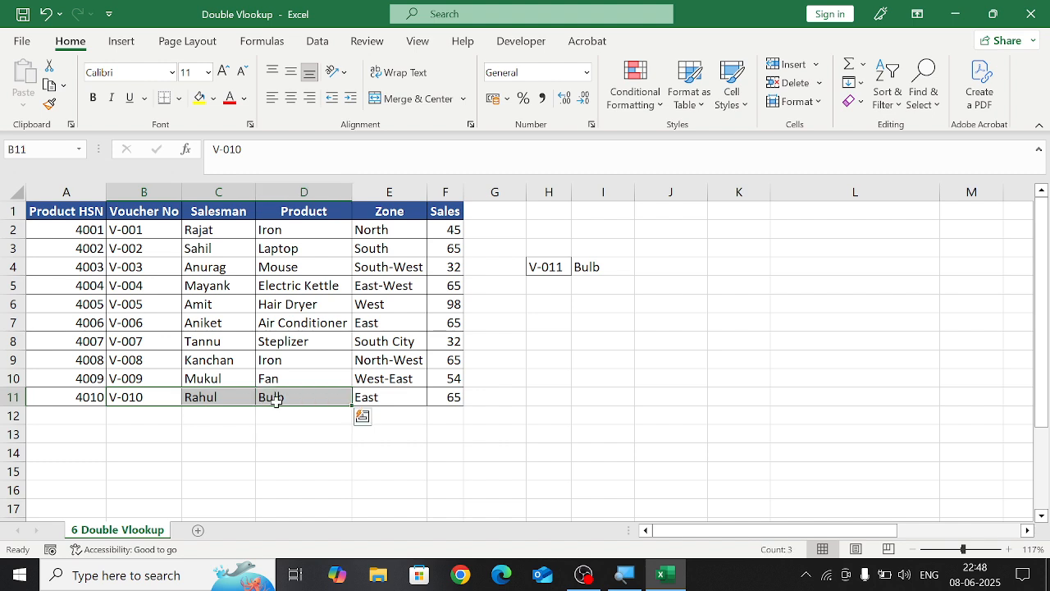
- Delete the whole VLOOKUP formula from cell I4
left_click(623, 267)
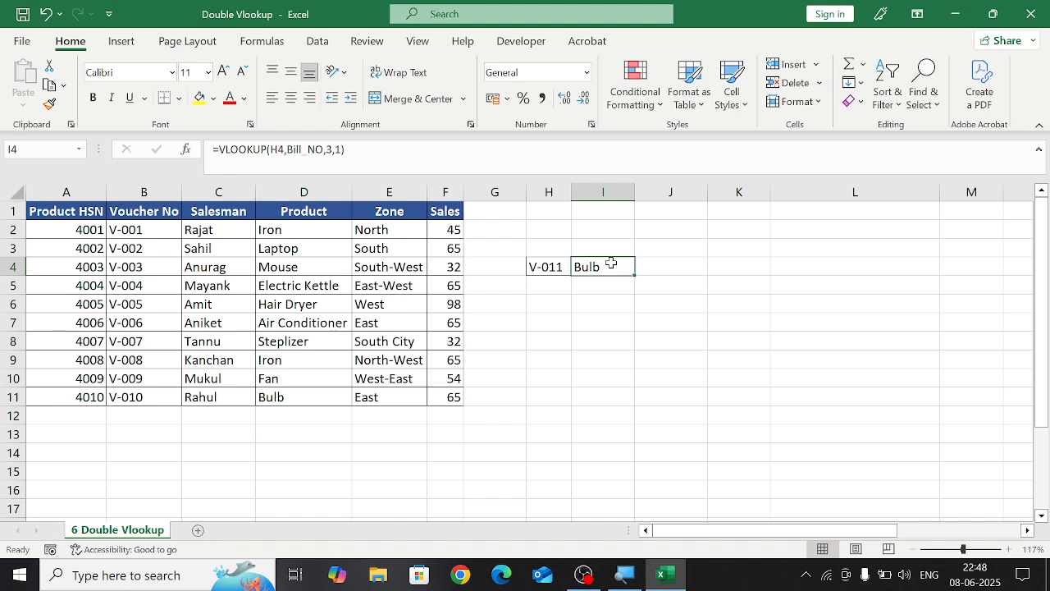
double_click(611, 264)
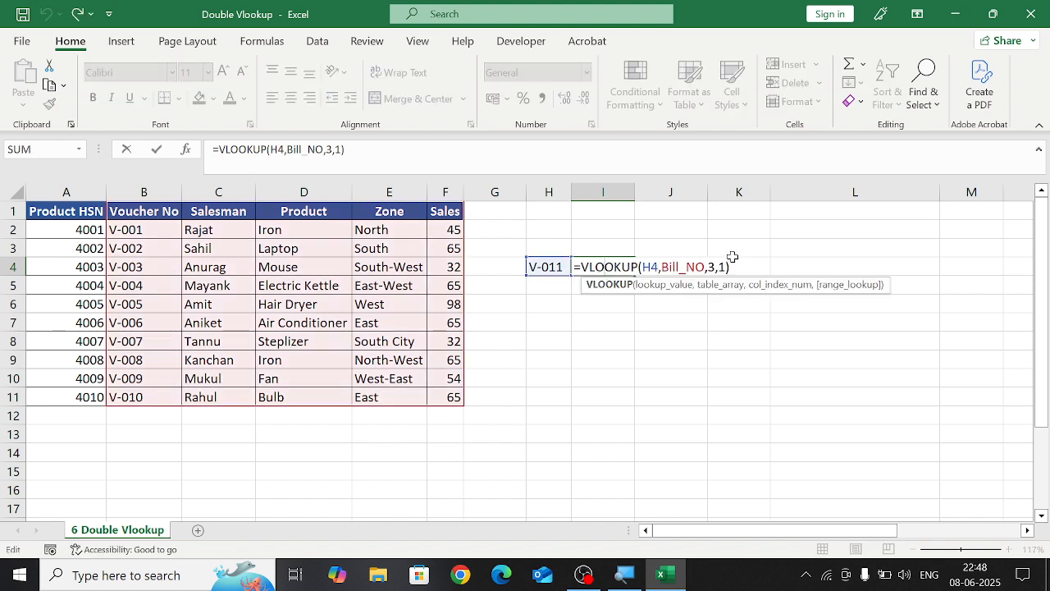
key("BackSpace")
key("BackSpace")
key("BackSpace")
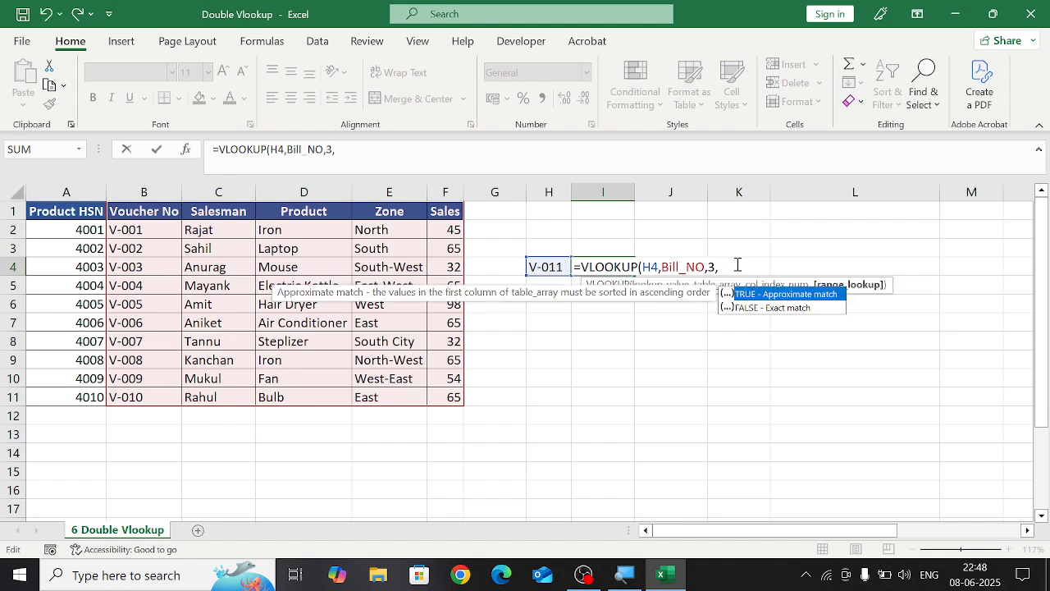
key("BackSpace")
key("BackSpace")
key("BackSpace")
key("BackSpace")
key("BackSpace")
key("BackSpace")
key("BackSpace")
key("BackSpace")
key("BackSpace")
key("BackSpace")
key("BackSpace")
key("BackSpace")
key("BackSpace")
key("BackSpace")
key("BackSpace")
key("BackSpace")
key("BackSpace")
key("BackSpace")
key("BackSpace")
key("BackSpace")
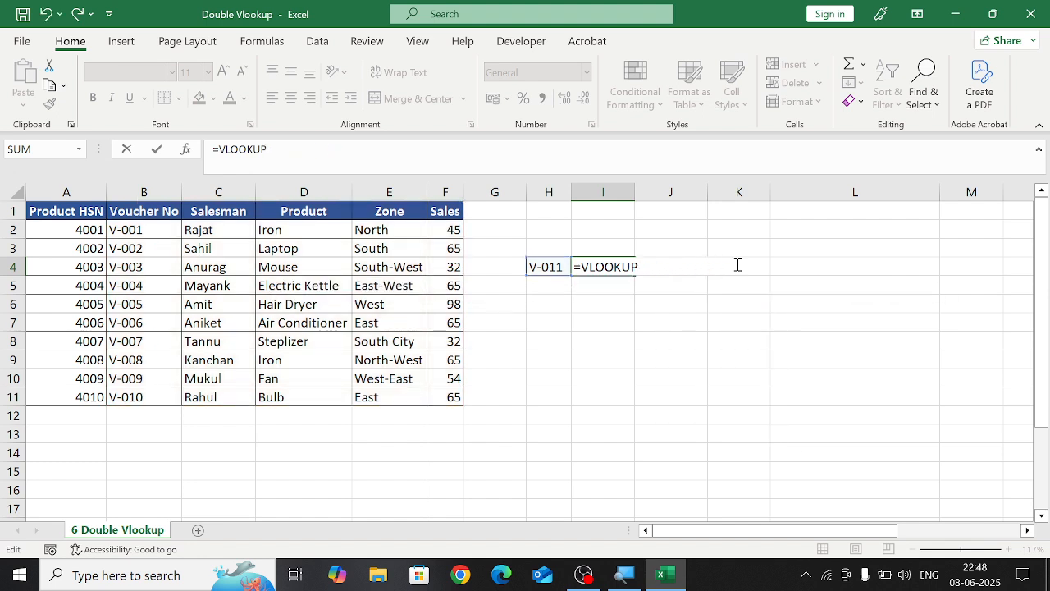
left_click(616, 309)
- Clear both the voucher number and the formatting from cell H4
left_click(544, 268)
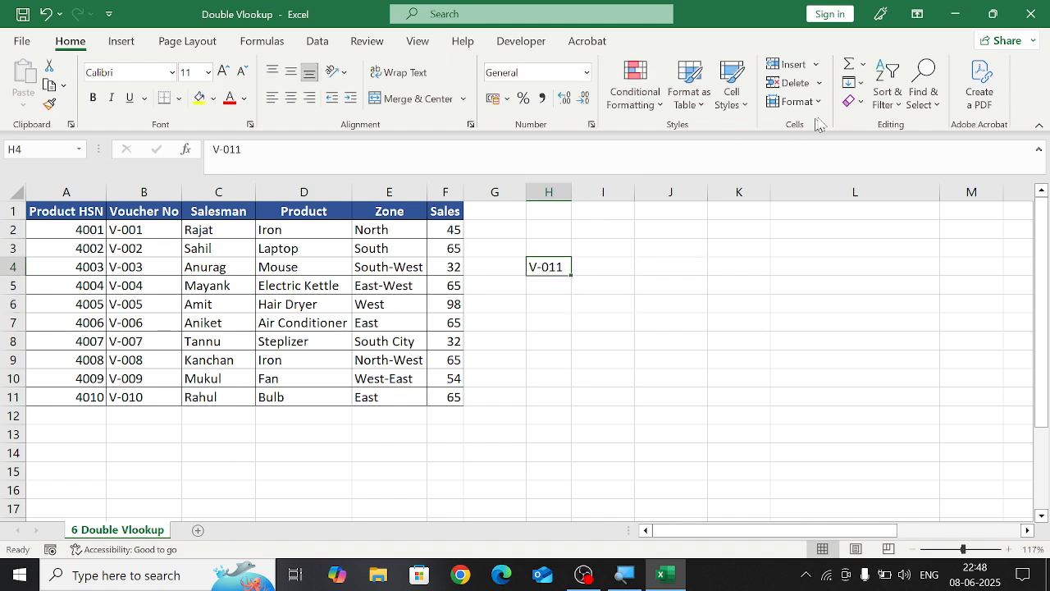
left_click(860, 102)
left_click(886, 124)
left_click(581, 226)
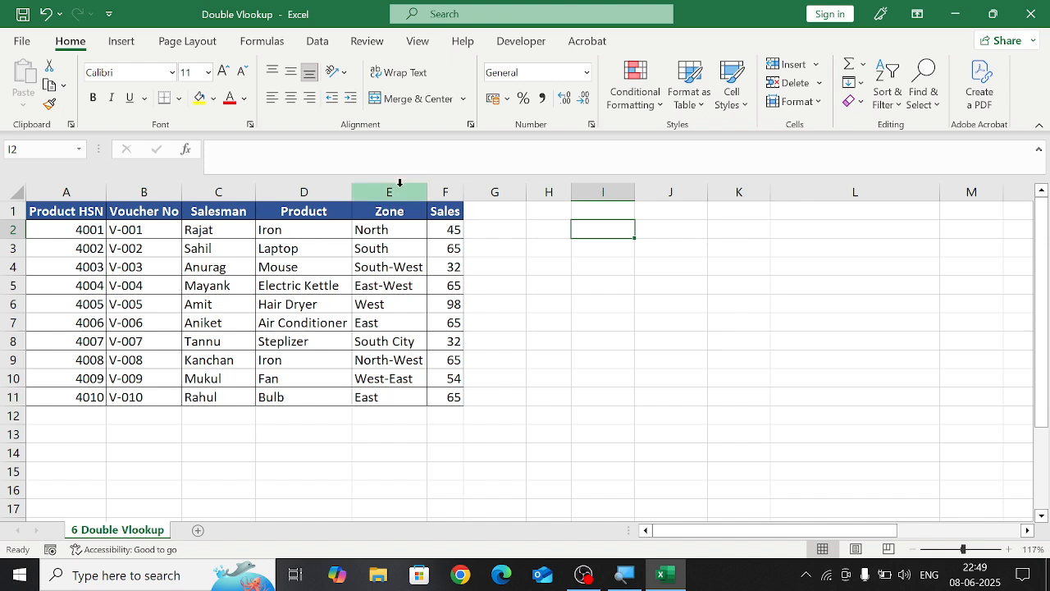
- Review the Product HSN and Voucher No columns as the two possible lookup fields
left_click_drag(78, 236, 74, 416)
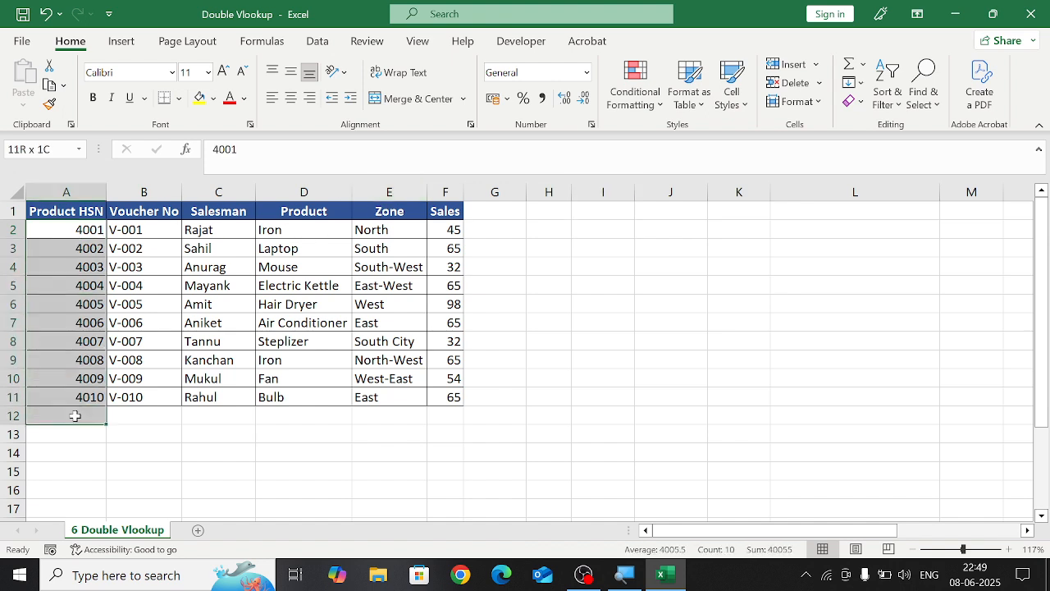
left_click(55, 210)
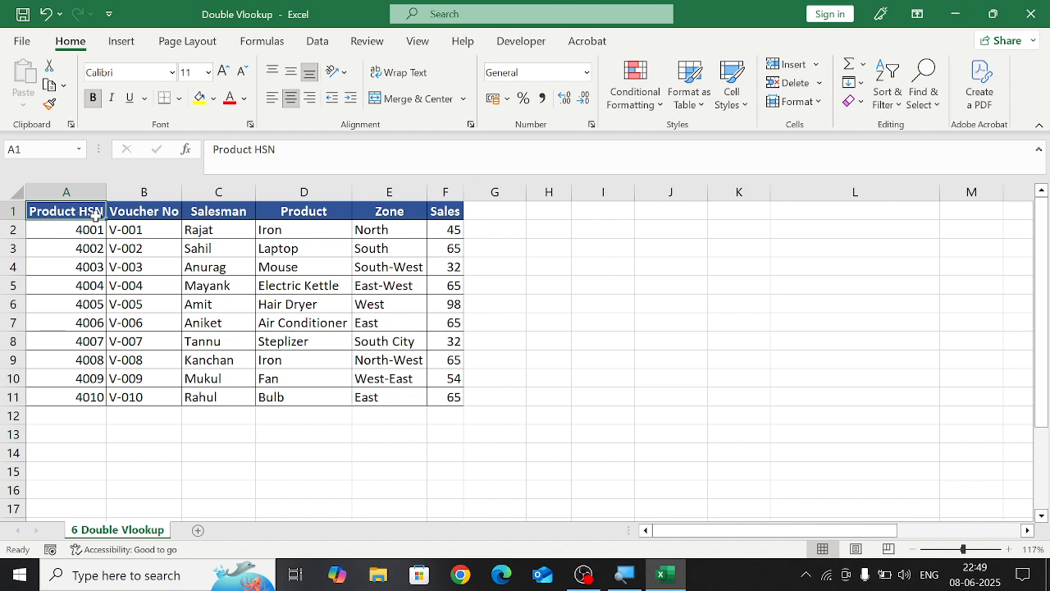
left_click_drag(106, 232, 102, 397)
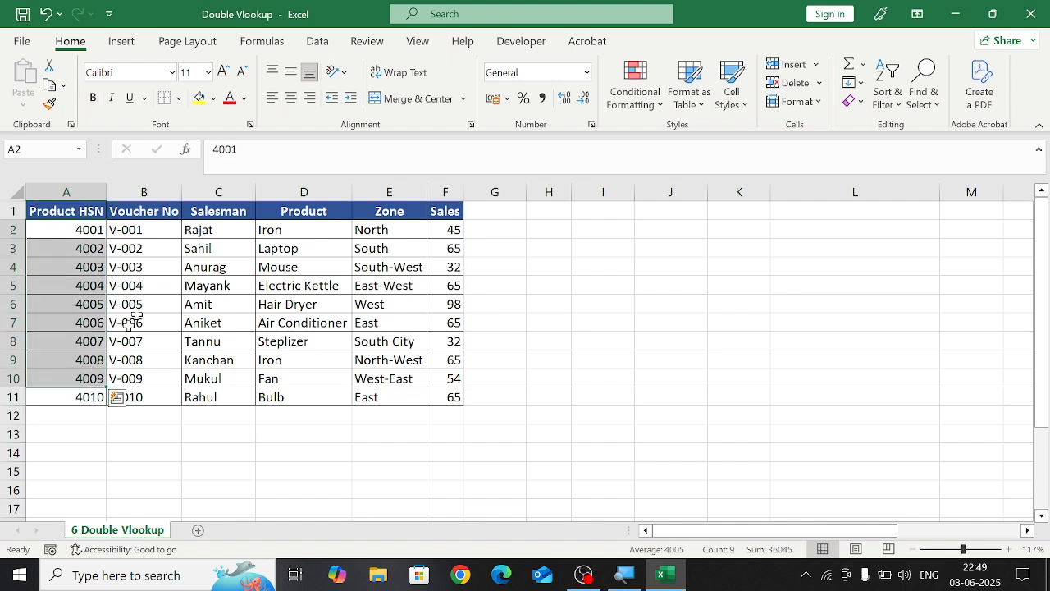
left_click(146, 208)
left_click_drag(154, 247, 143, 410)
left_click(581, 210)
- Start a data validation rule for cell I2 that allows a List
left_click(607, 233)
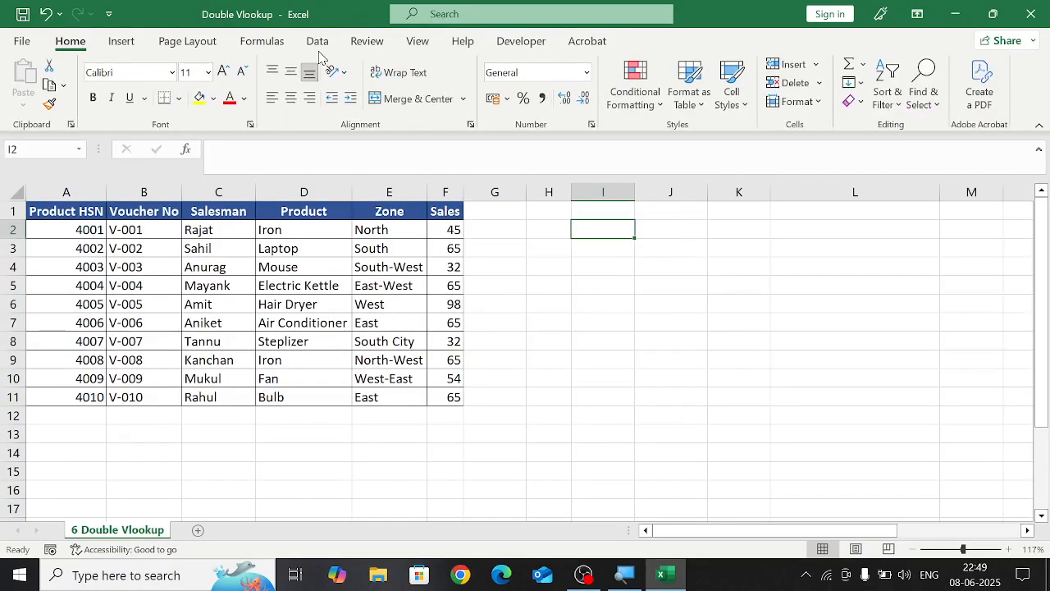
left_click(319, 44)
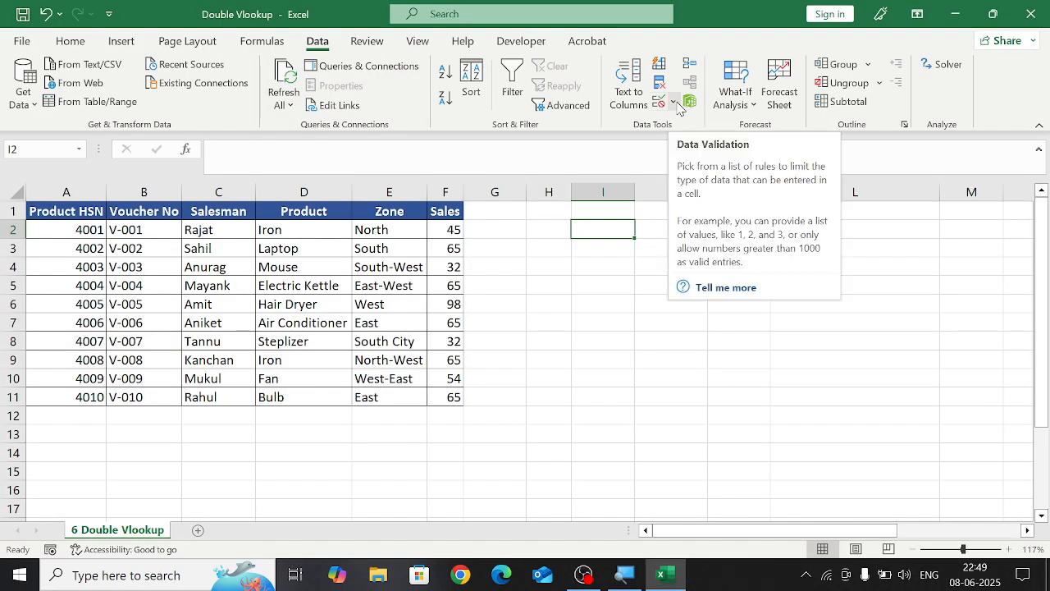
left_click(674, 102)
left_click(698, 112)
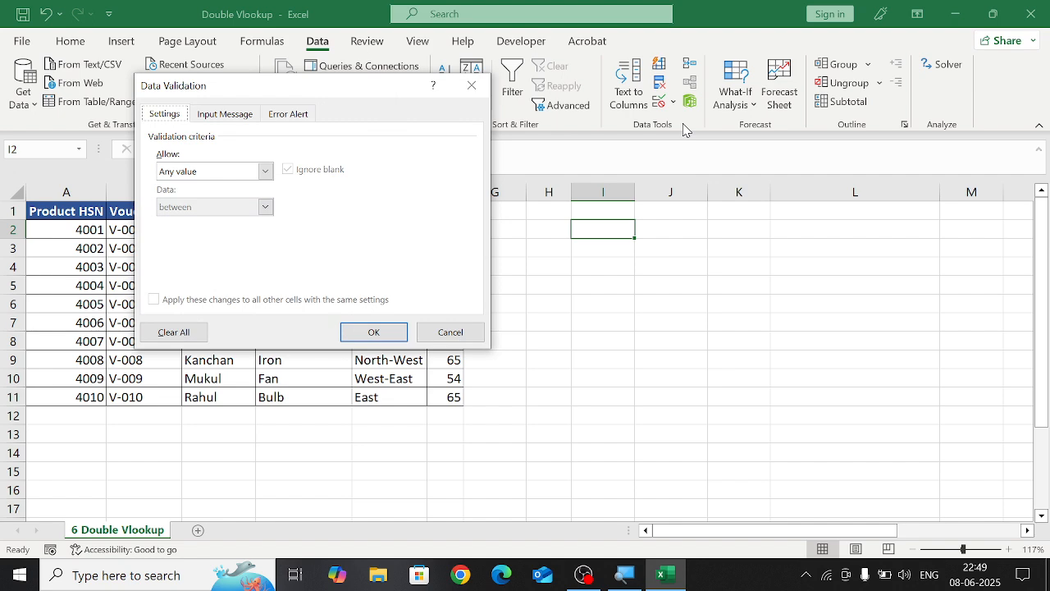
left_click_drag(309, 89, 786, 241)
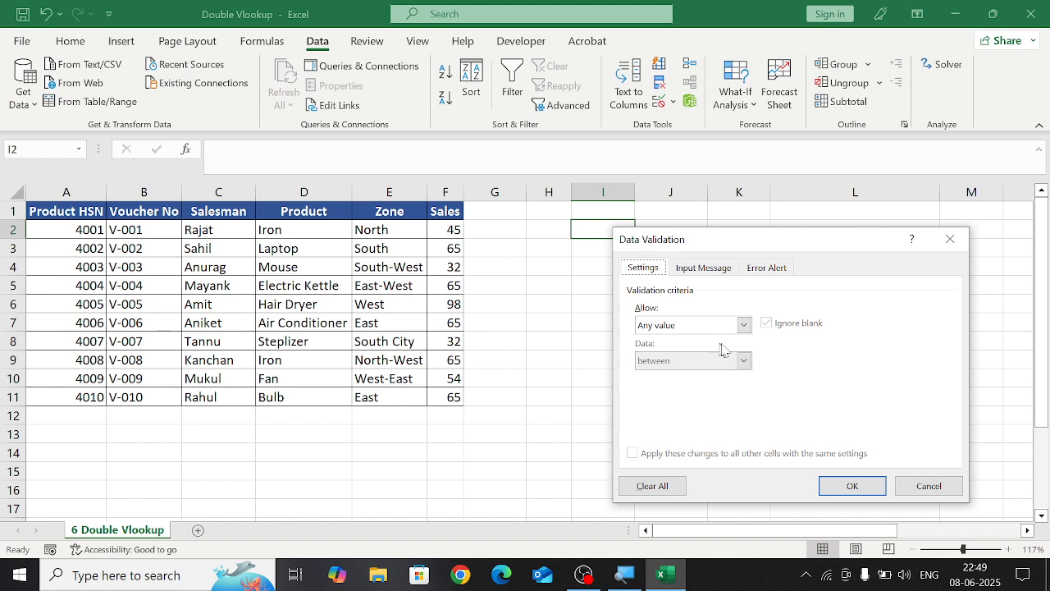
left_click(745, 327)
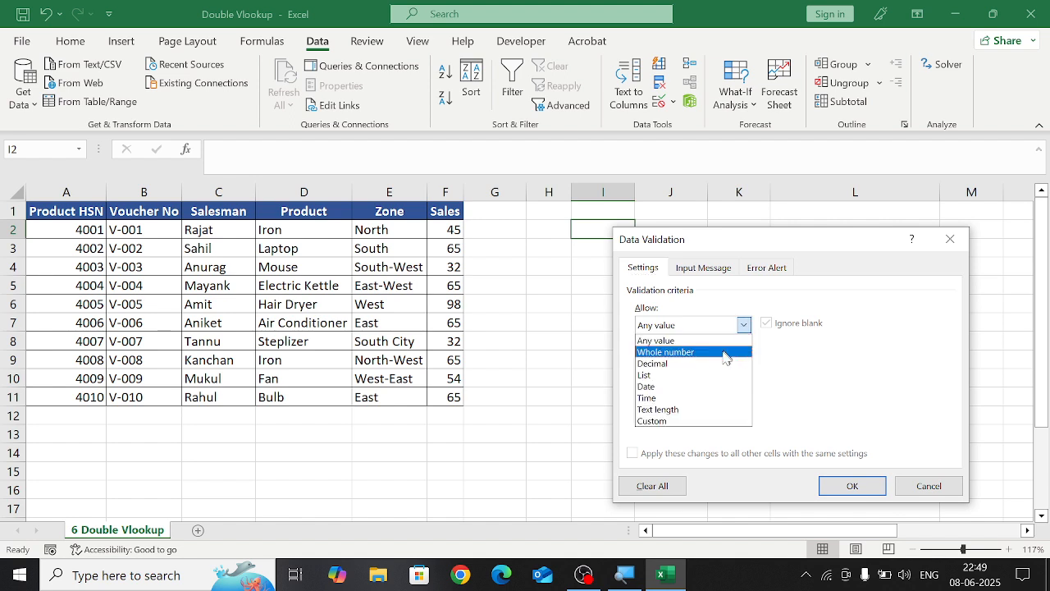
left_click(691, 375)
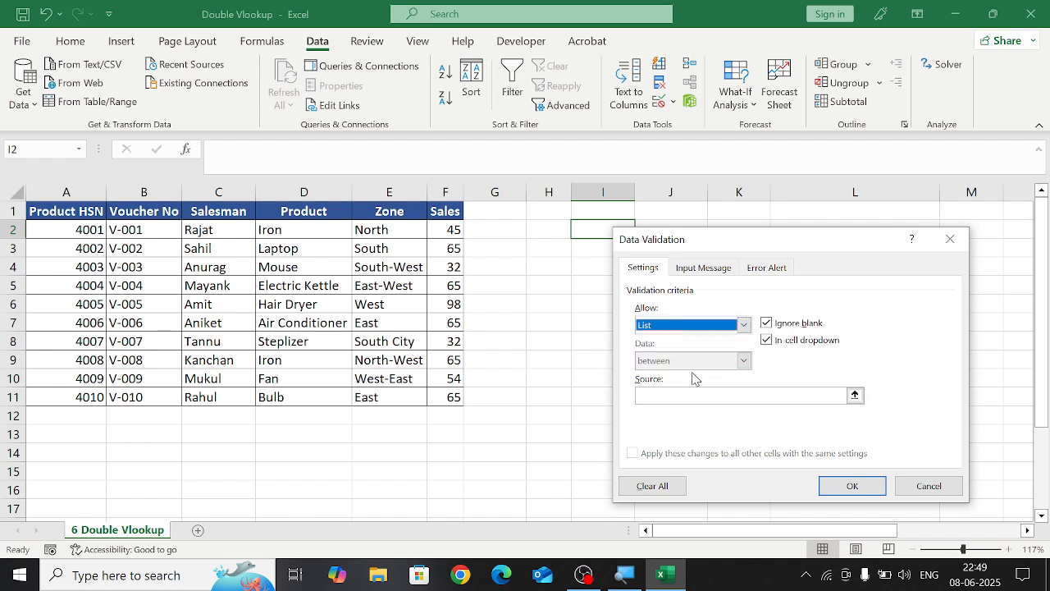
- Use the headers Product HSN and Voucher No in A1:B1 as the list source and apply the rule
left_click(670, 395)
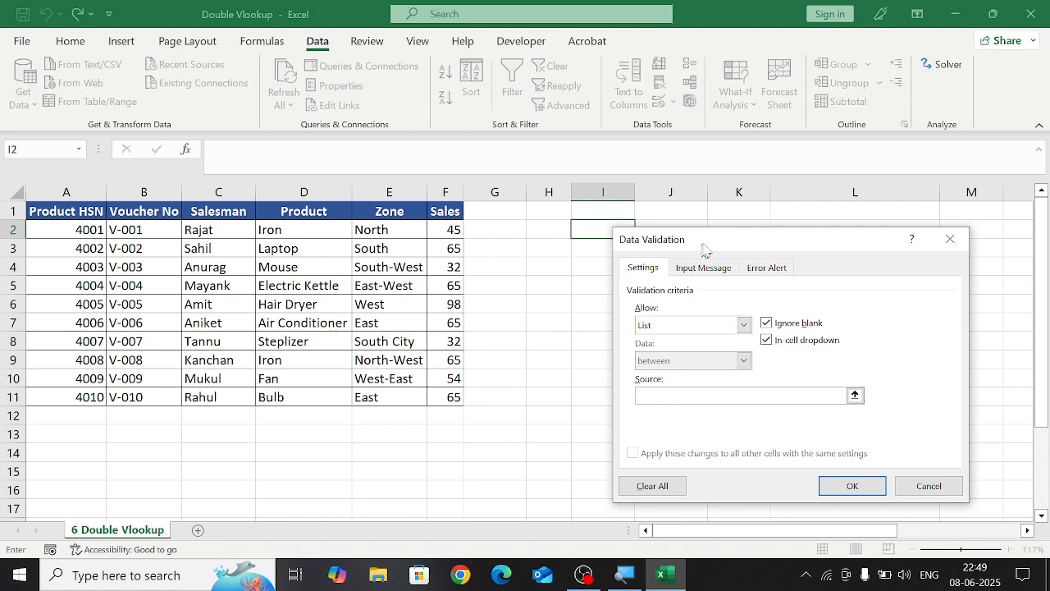
left_click_drag(708, 246, 882, 95)
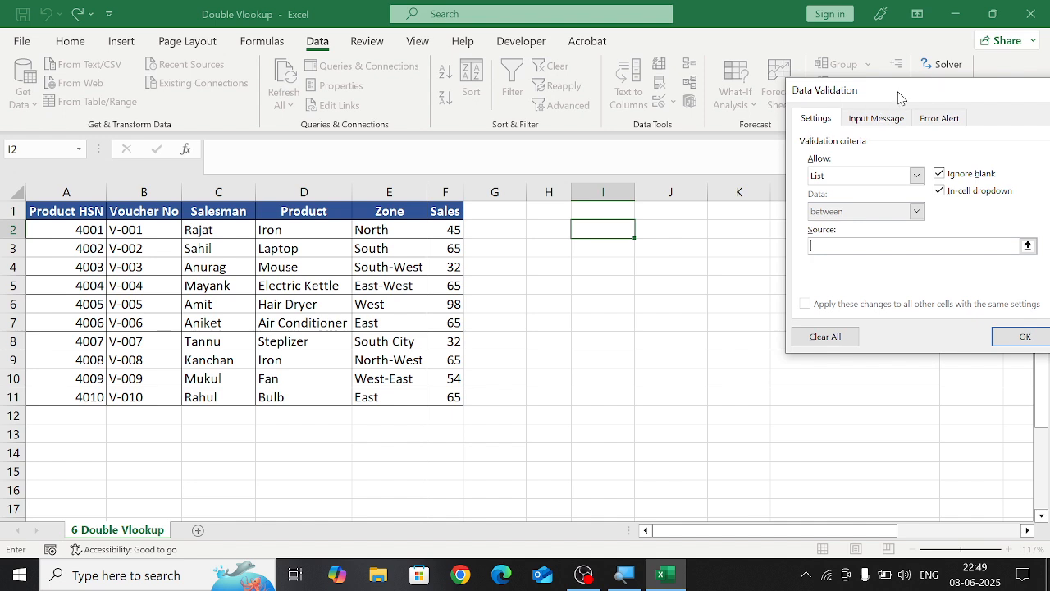
left_click_drag(898, 98, 820, 68)
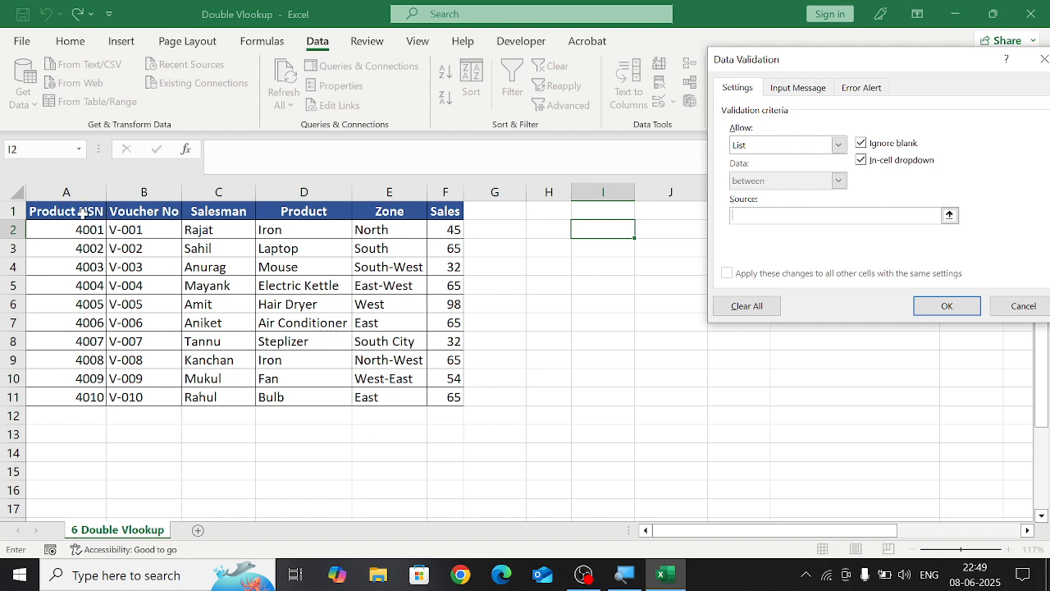
left_click_drag(82, 212, 144, 209)
key("Return")
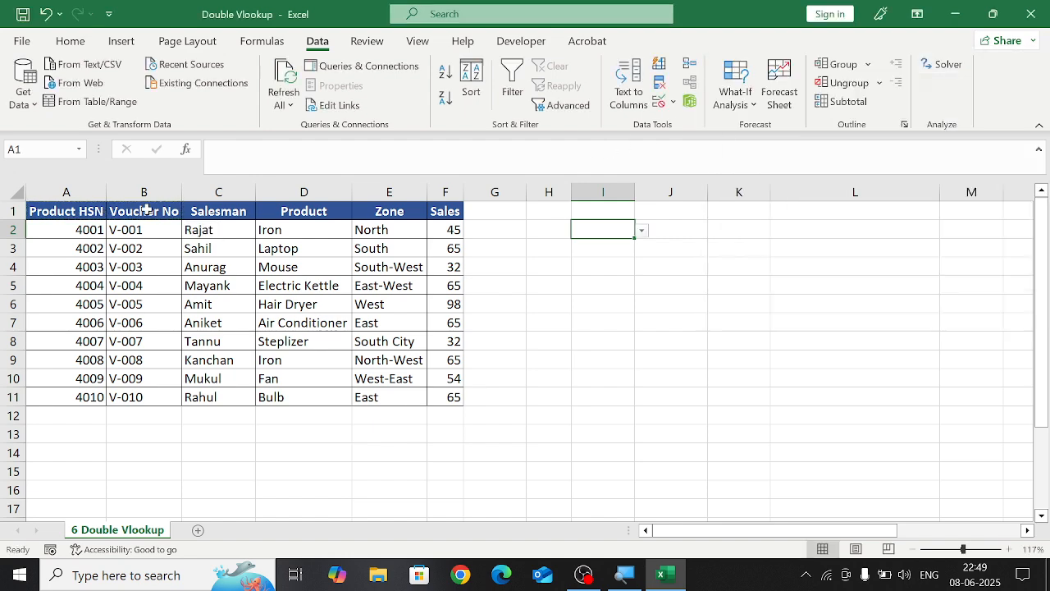
- Choose Product HSN from the dropdown list in I2 and autofit column I to its content
left_click(643, 231)
left_click(626, 246)
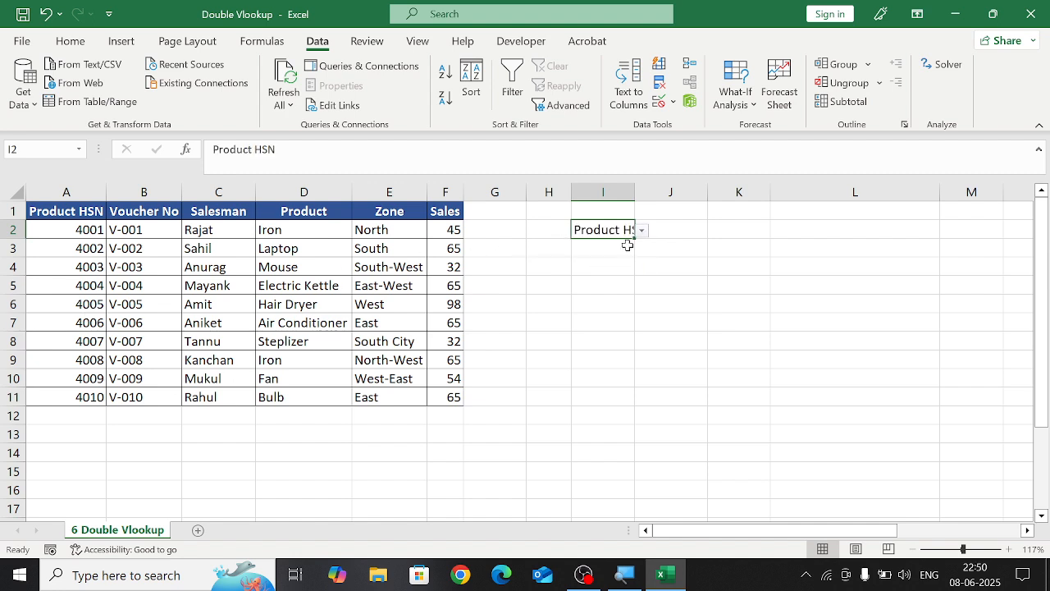
double_click(635, 195)
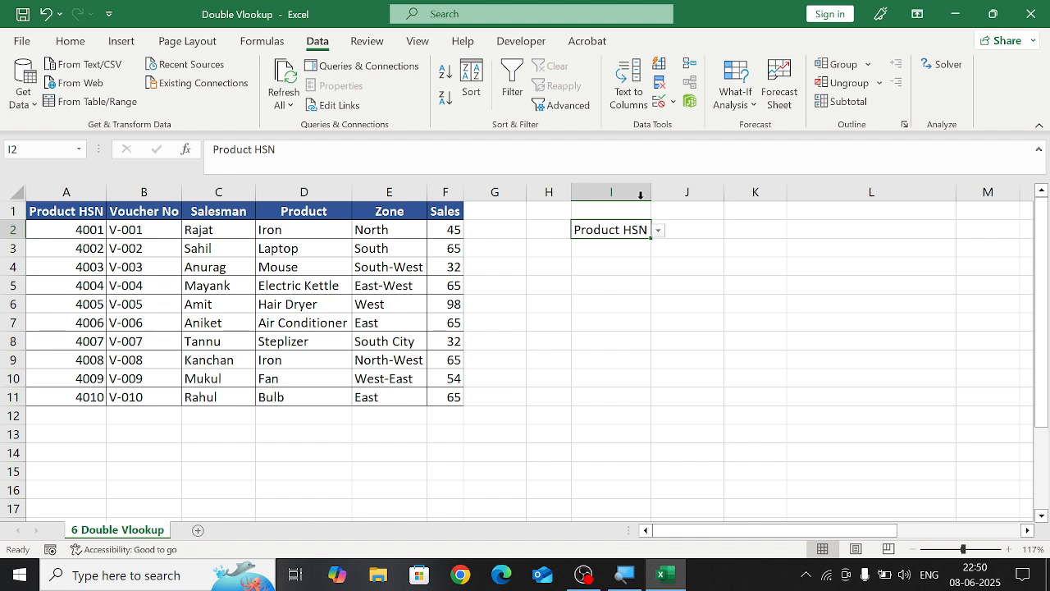
- Examine the table's headers and the Product HSN values against the field chosen in I2
left_click(637, 266)
left_click(617, 251)
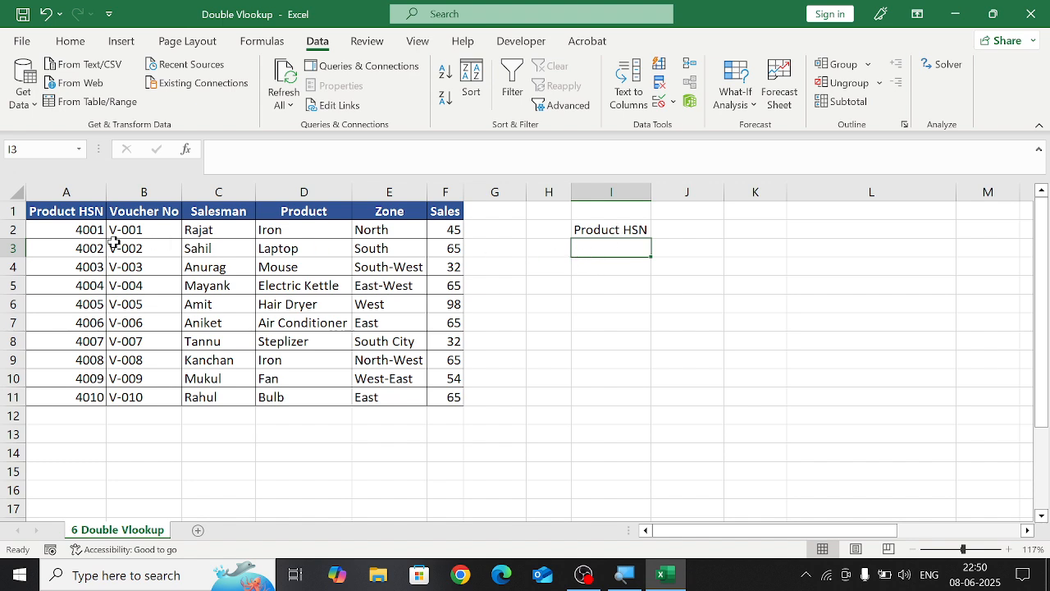
left_click(83, 215)
left_click_drag(83, 215, 251, 212)
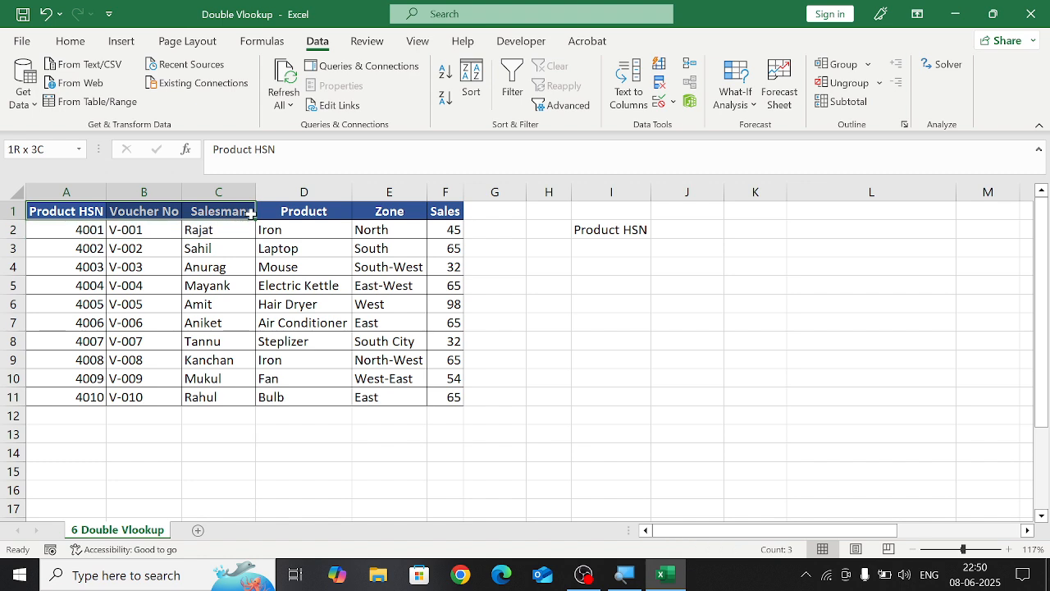
left_click(287, 212)
double_click(289, 212)
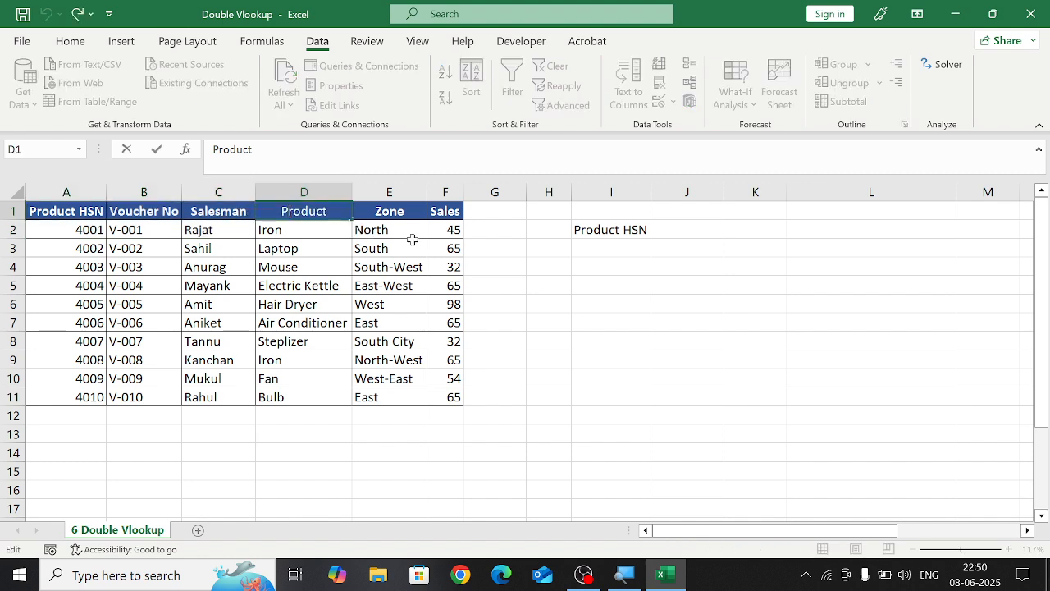
key("Return")
left_click_drag(638, 229, 5, 298)
left_click(59, 300)
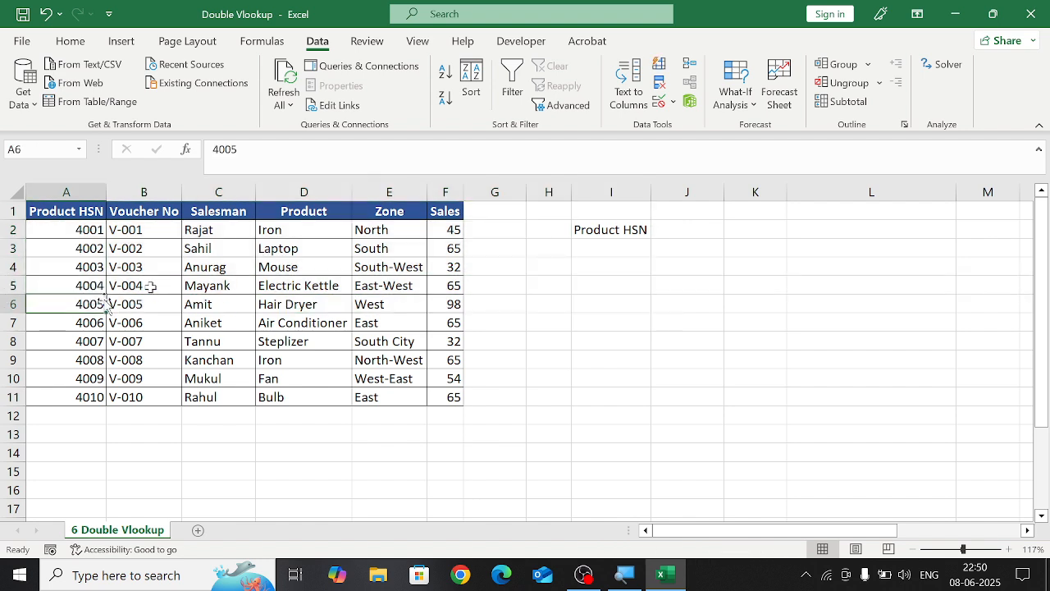
left_click(632, 229)
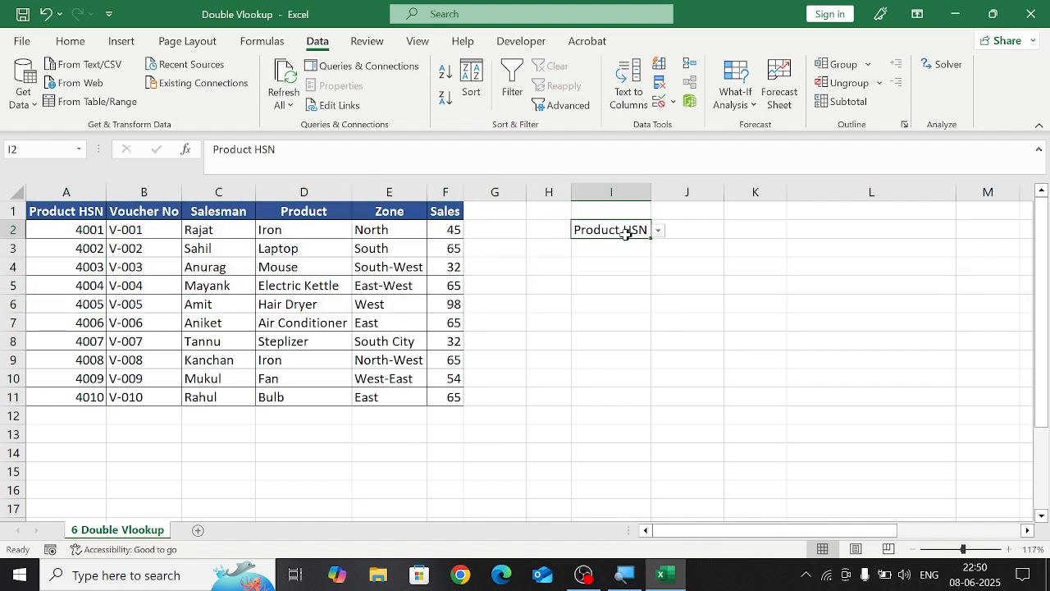
left_click(601, 248)
left_click(632, 229)
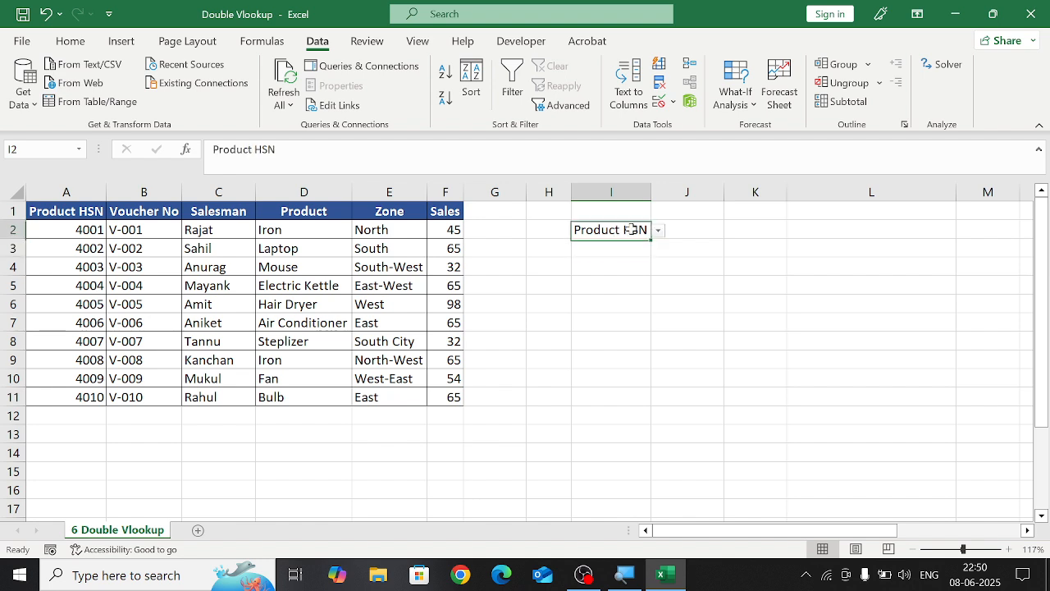
left_click(613, 245)
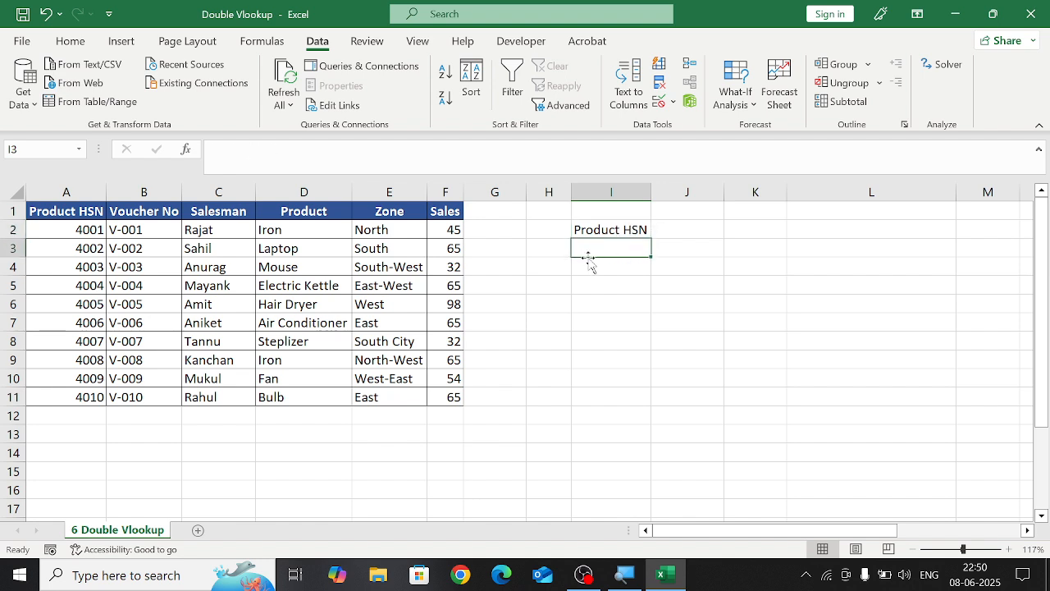
left_click_drag(57, 229, 63, 398)
- Switch the dropdown selection in I2 to Voucher No and check it against the Voucher No column
left_click(605, 227)
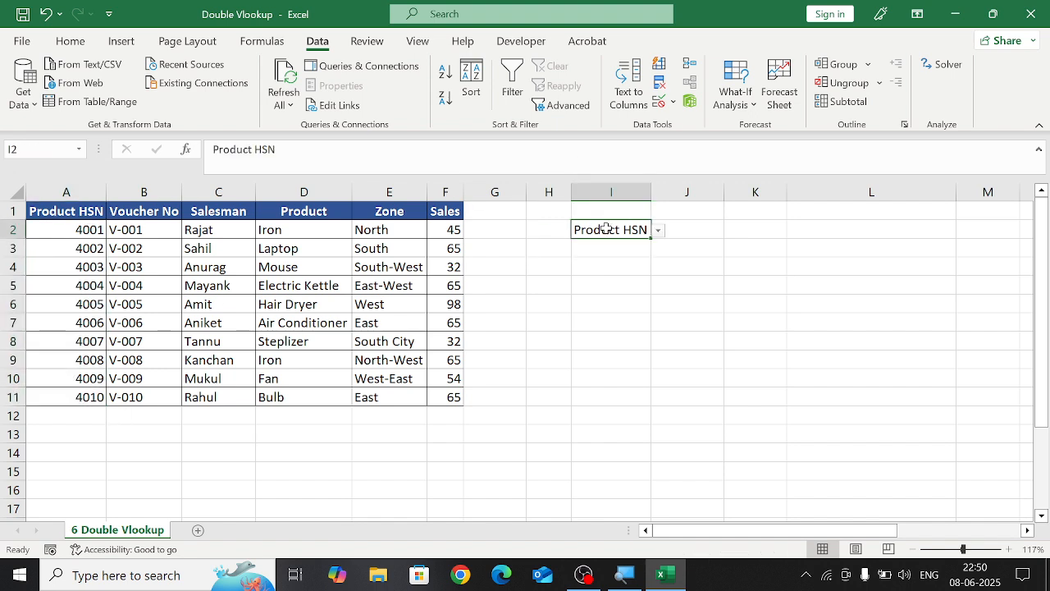
left_click(660, 233)
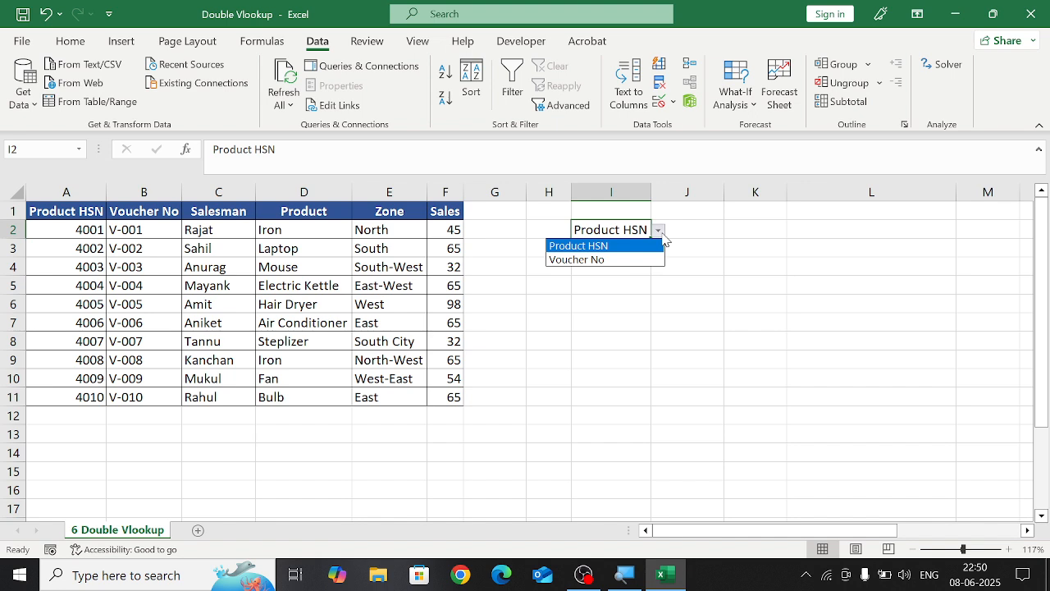
left_click(628, 259)
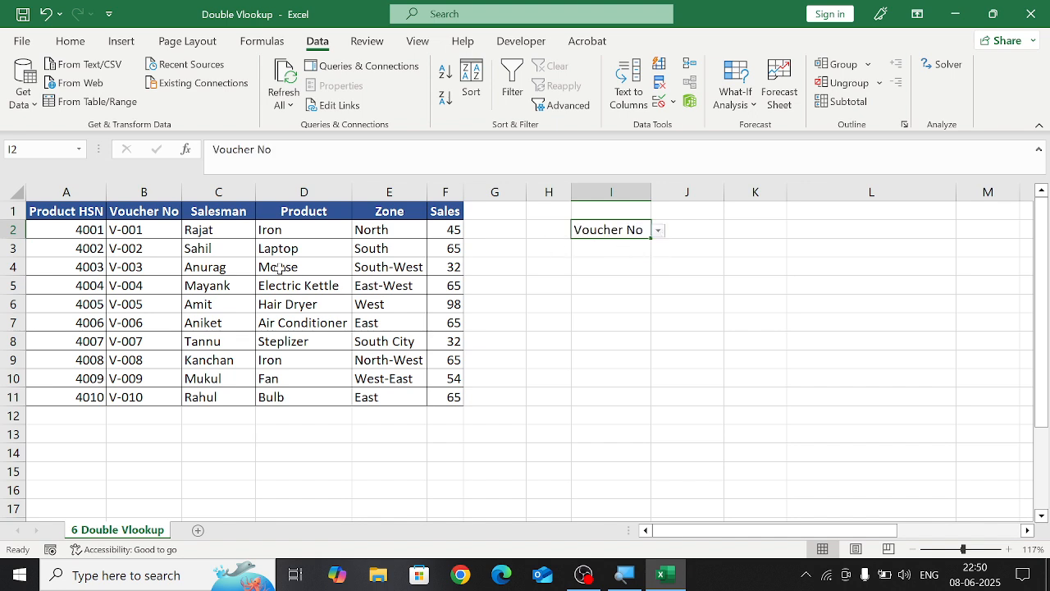
left_click(129, 247)
left_click_drag(128, 248, 164, 248)
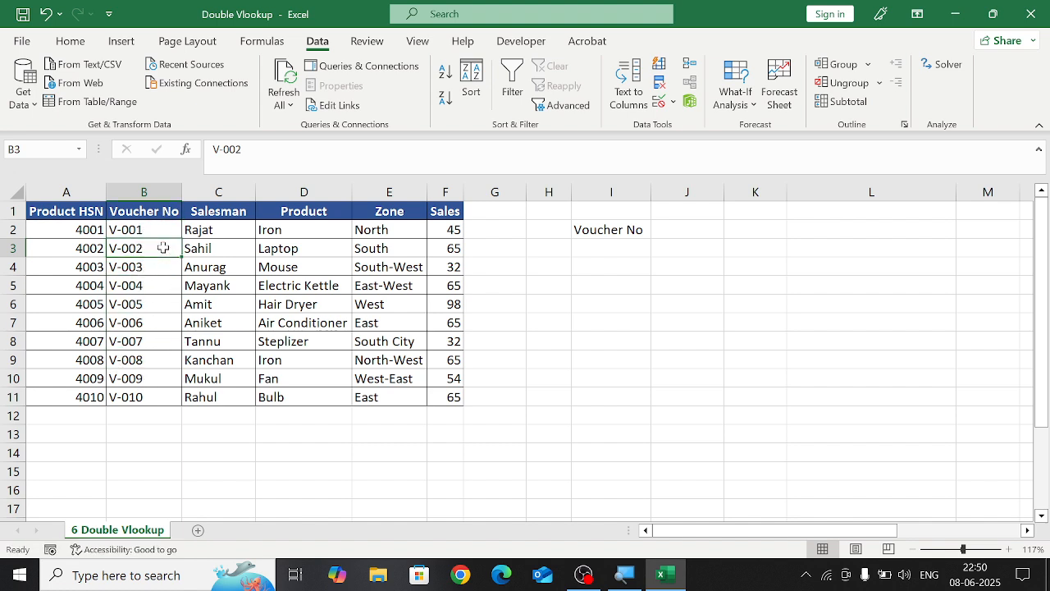
left_click(629, 256)
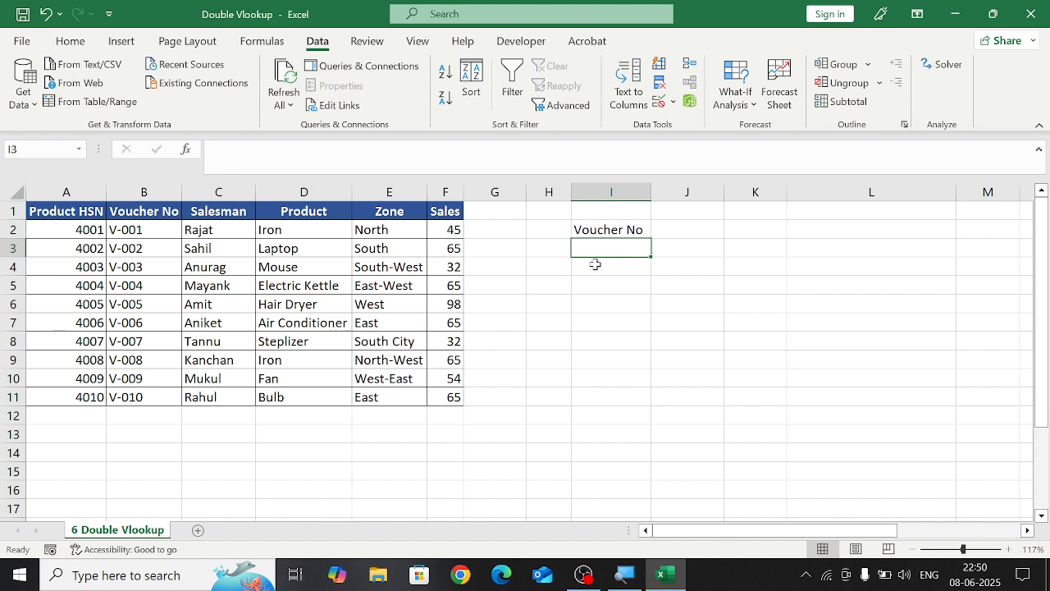
- Try an INDEX formula in H6 on the range A2:C11 with row number 1 and no column number
left_click(560, 300)
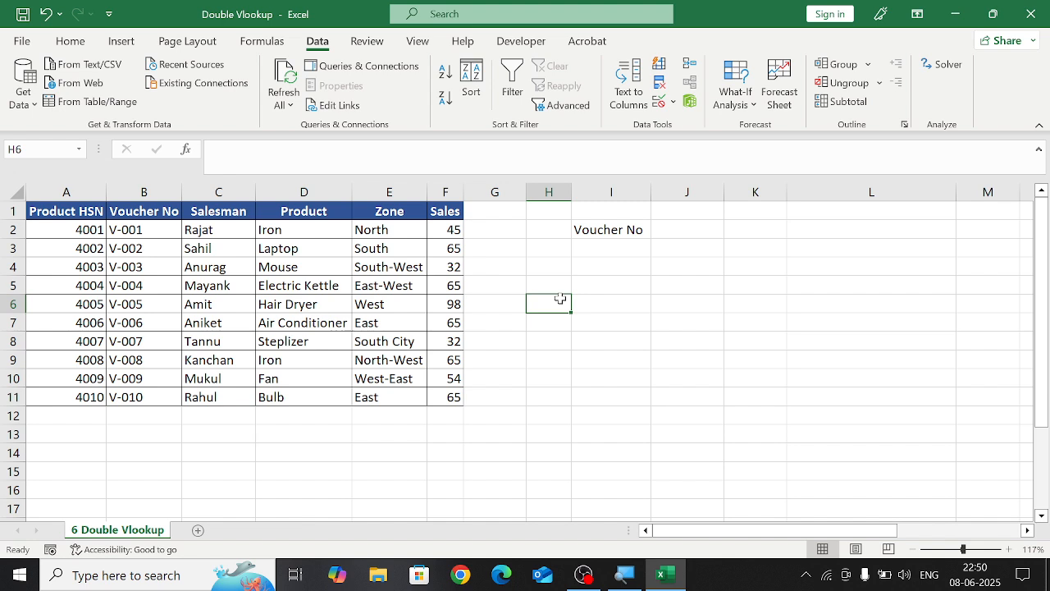
type("=")
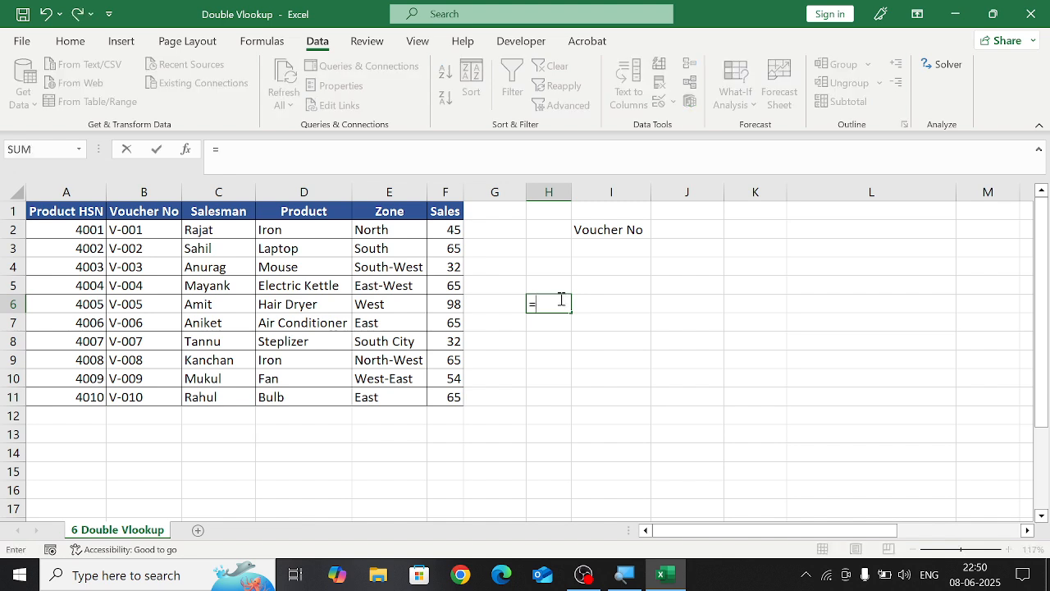
key("BackSpace")
type("=I")
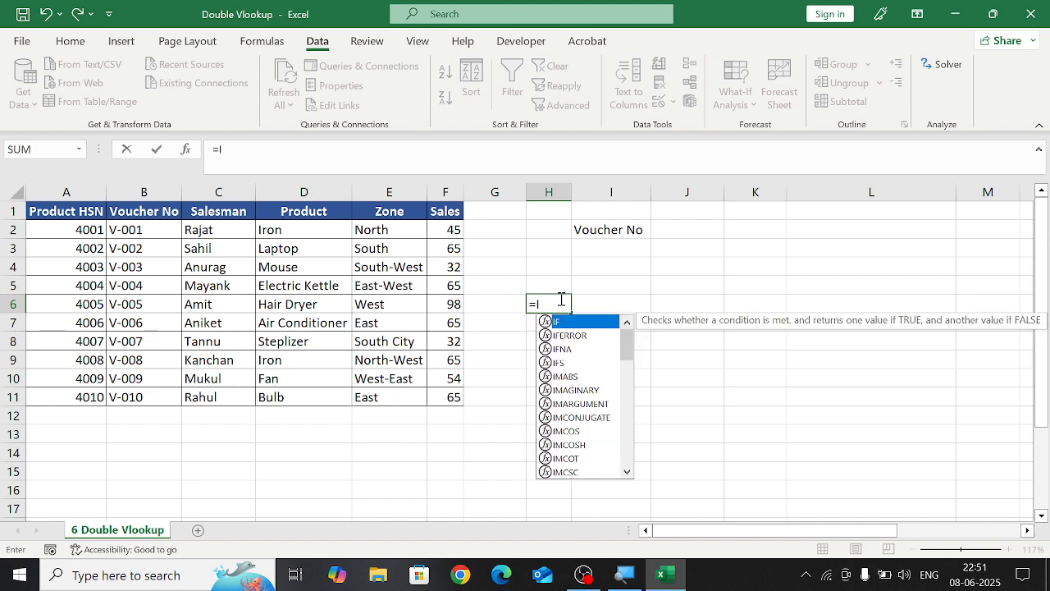
type("NDEX(")
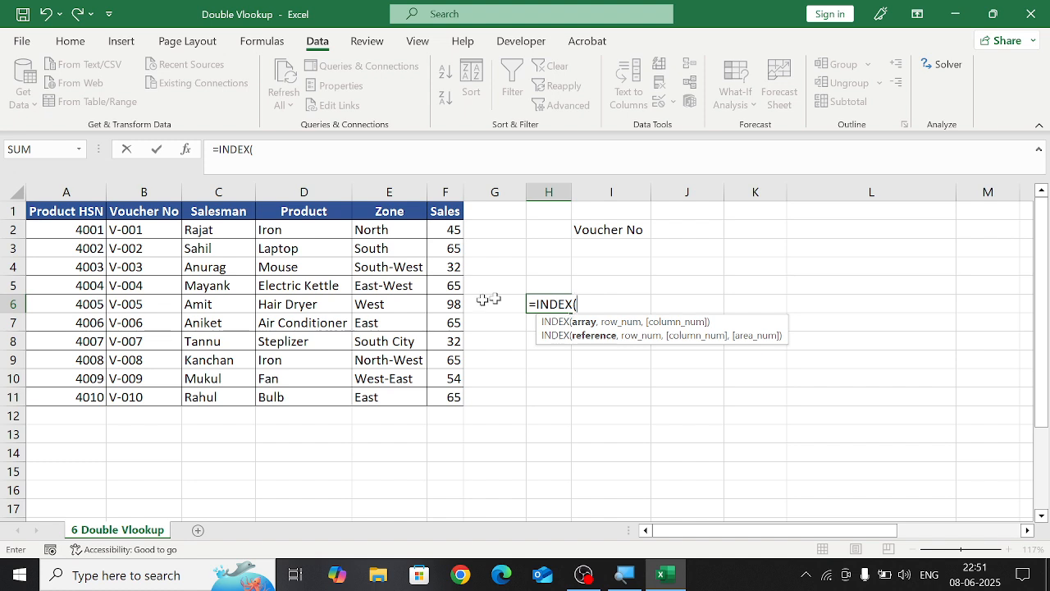
left_click_drag(82, 233, 199, 402)
type(",0")
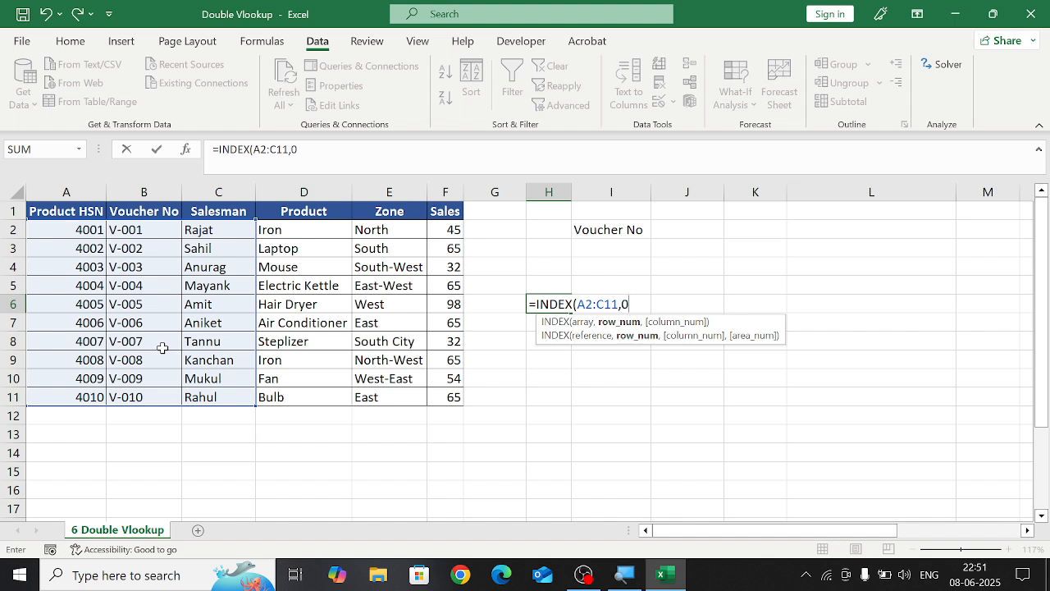
type(",")
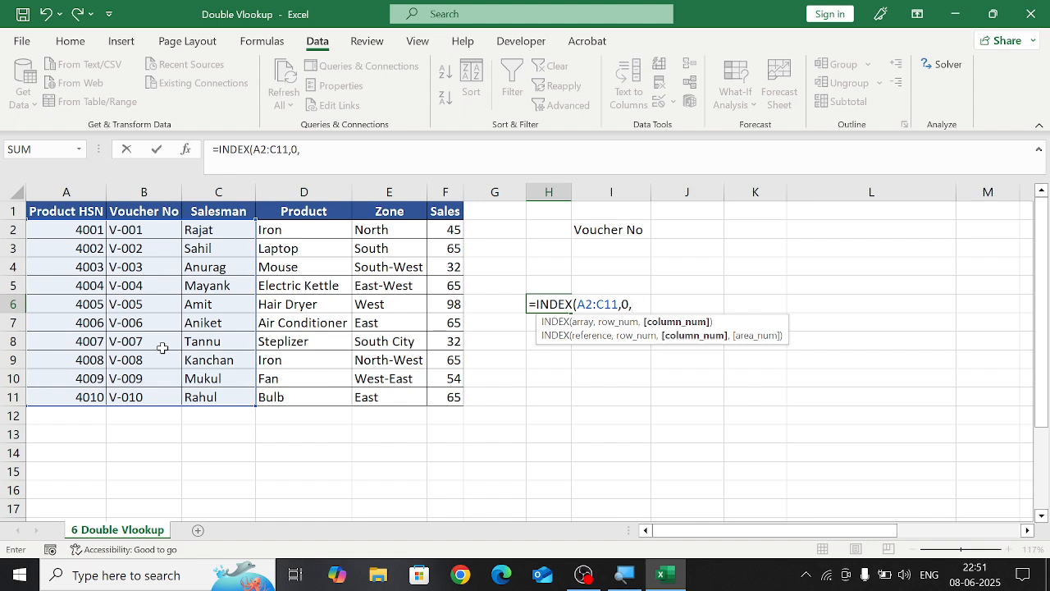
key("BackSpace")
key("BackSpace")
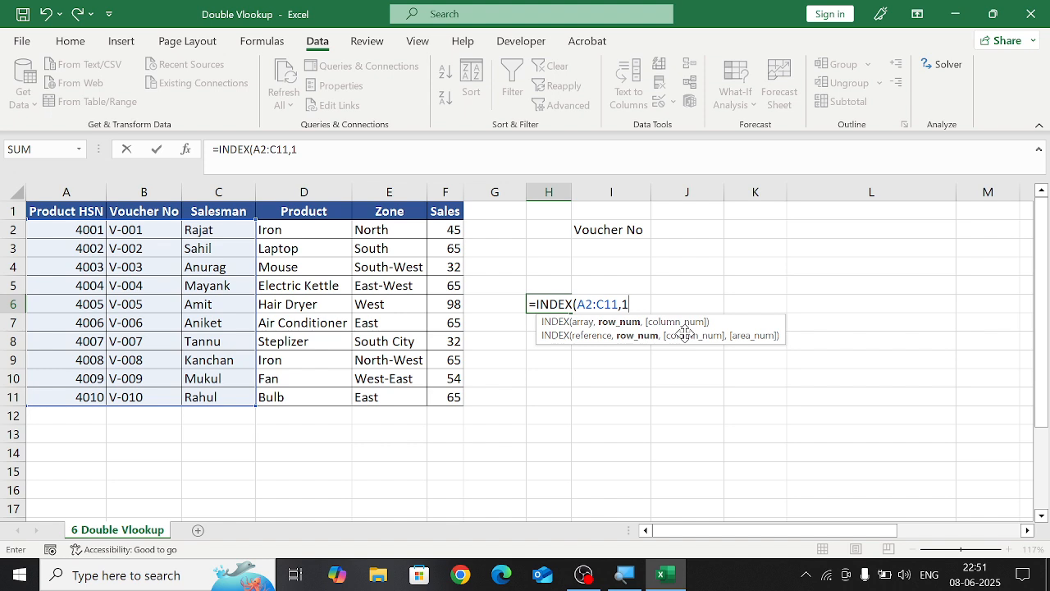
key("Return")
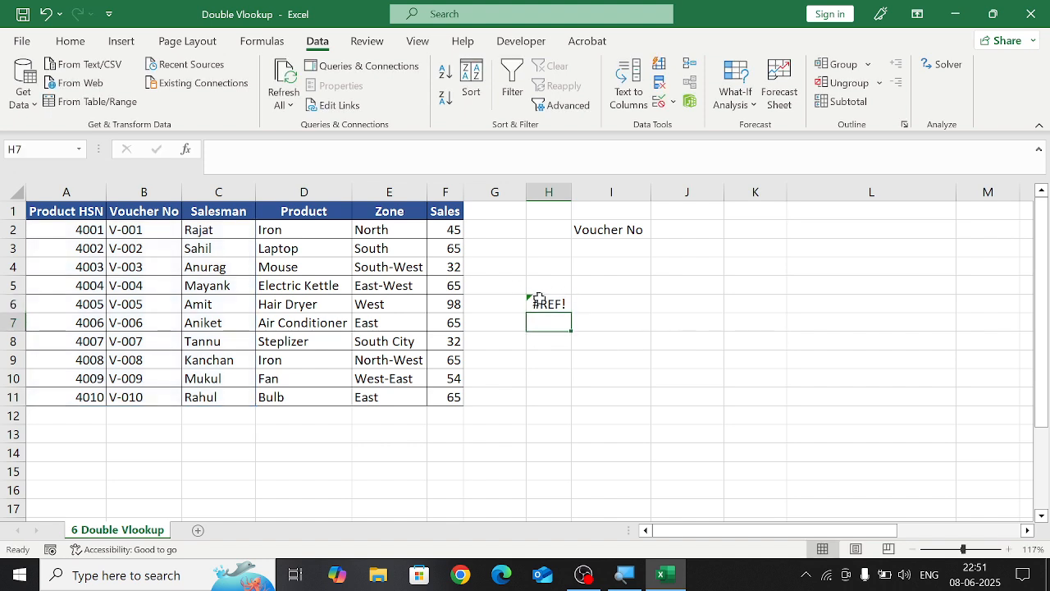
- Change the formula in H6 to =INDEX(A2:C11,0,2) to return the whole second column of the range
left_click(544, 302)
double_click(544, 302)
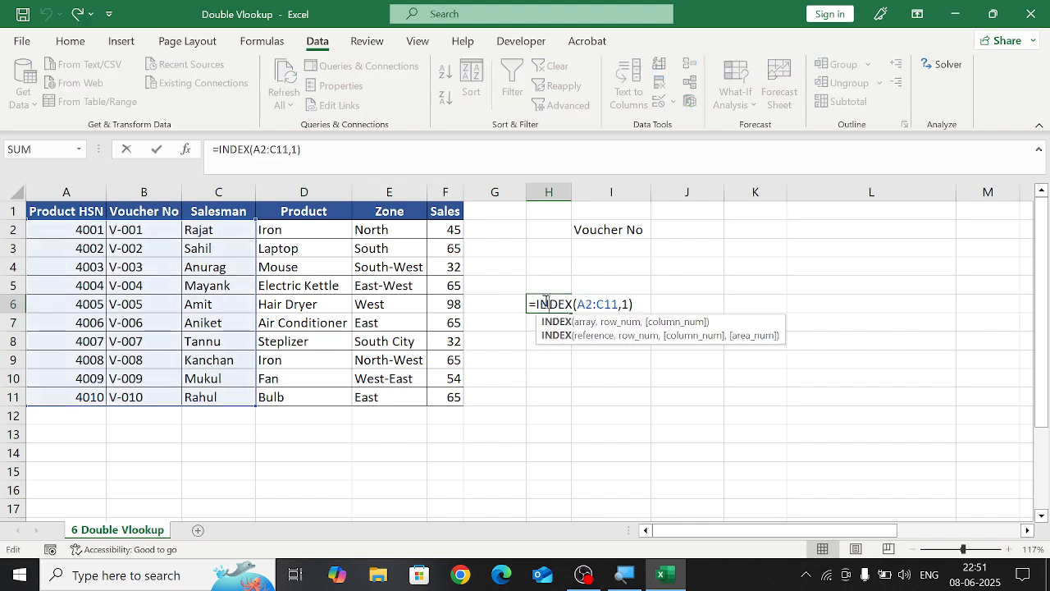
left_click(648, 309)
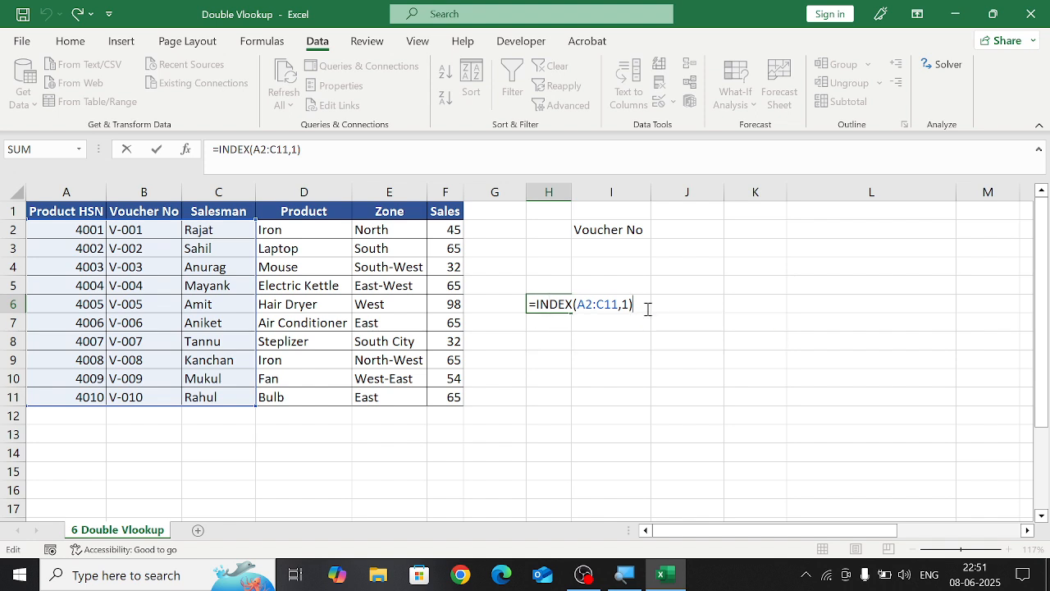
key("BackSpace")
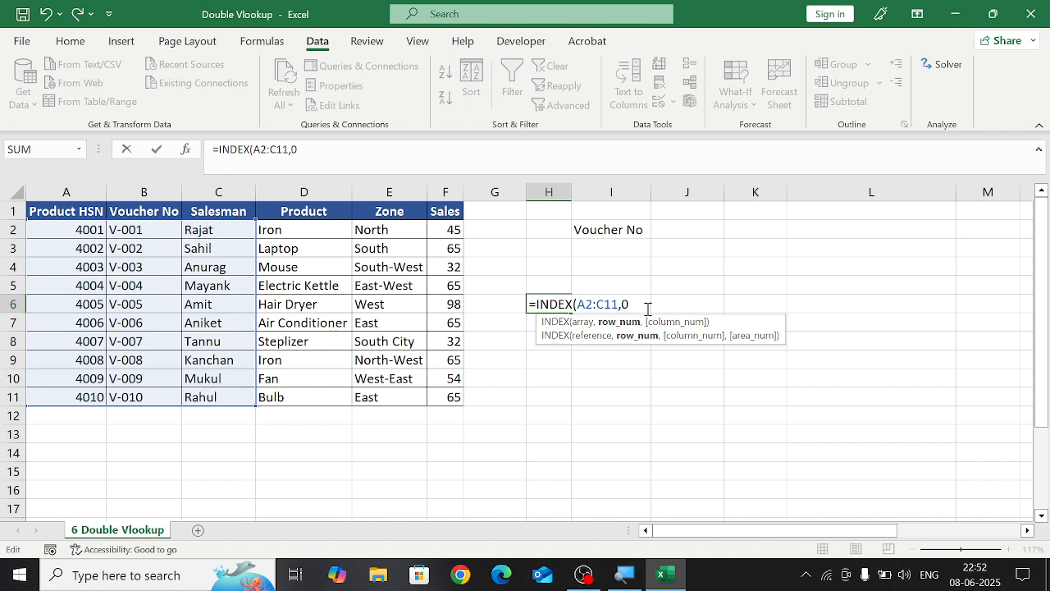
type(",2")
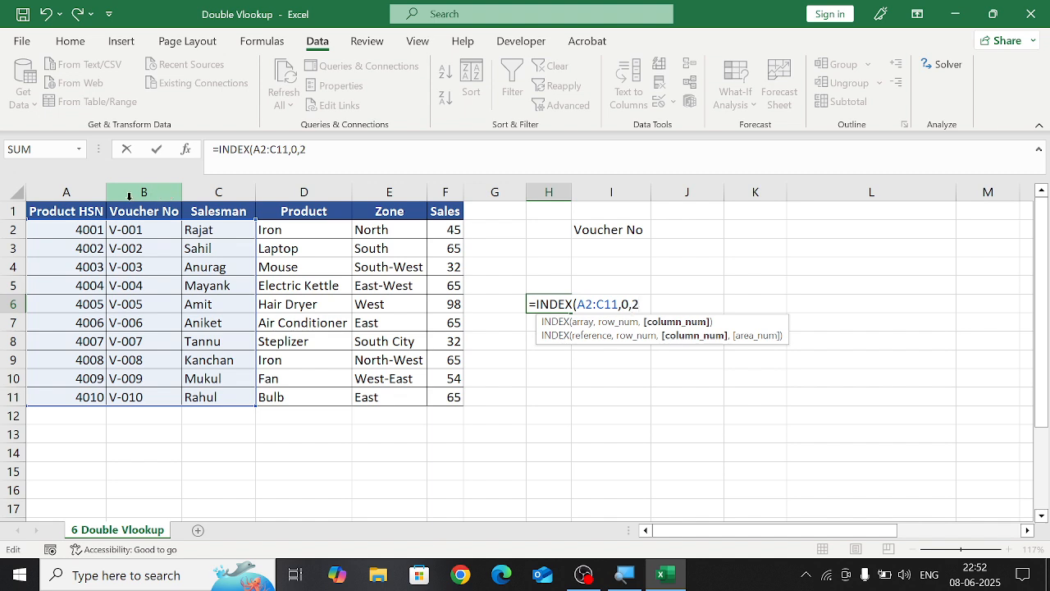
key("Return")
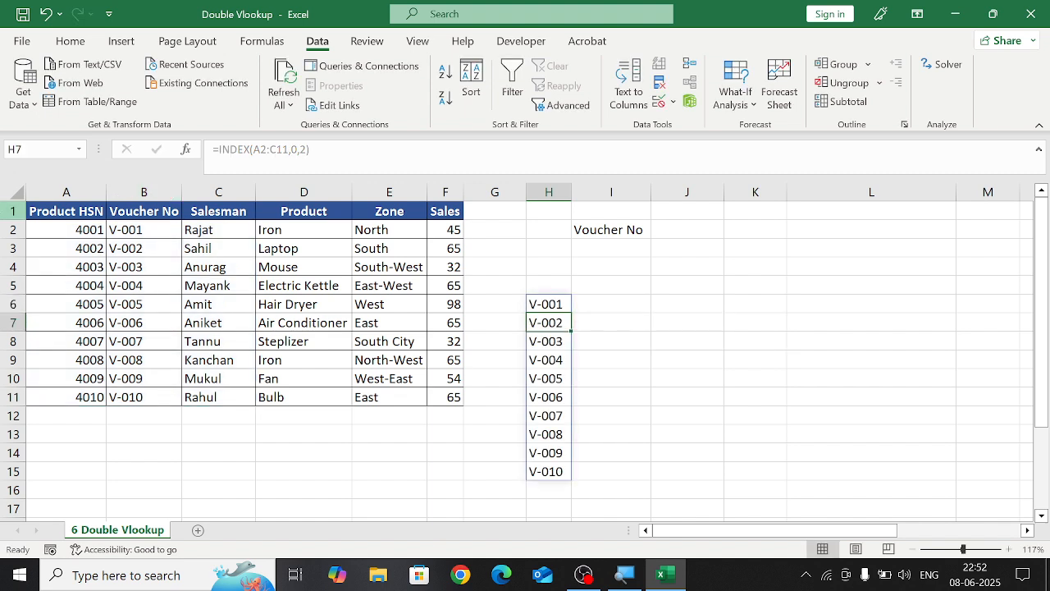
- Examine the list spilled by the INDEX formula from H6 downward and the sheet area around it
left_click_drag(549, 302, 543, 470)
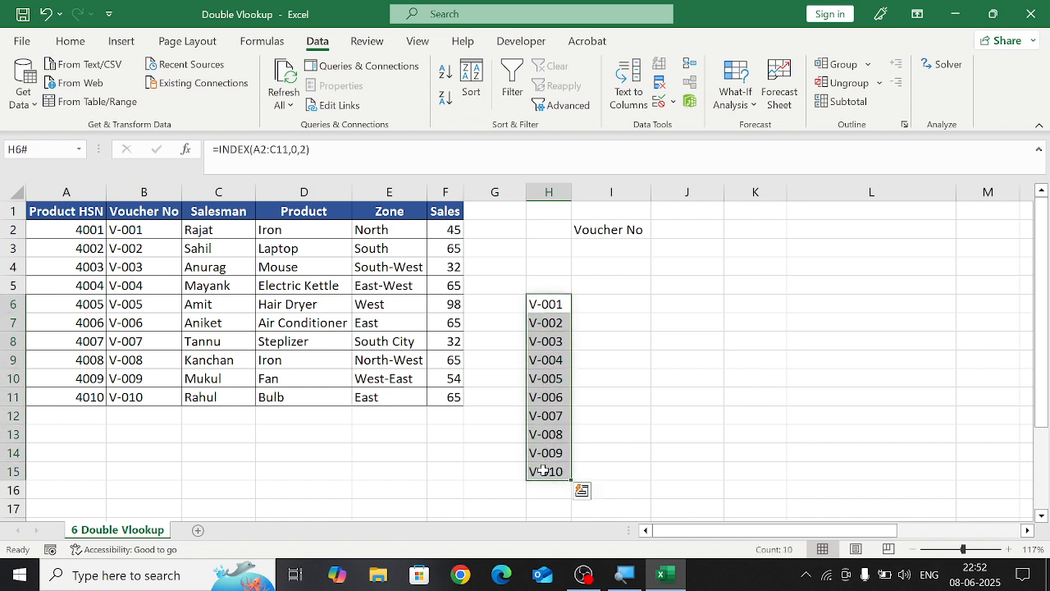
left_click(512, 393)
scroll(566, 328, "down", 6)
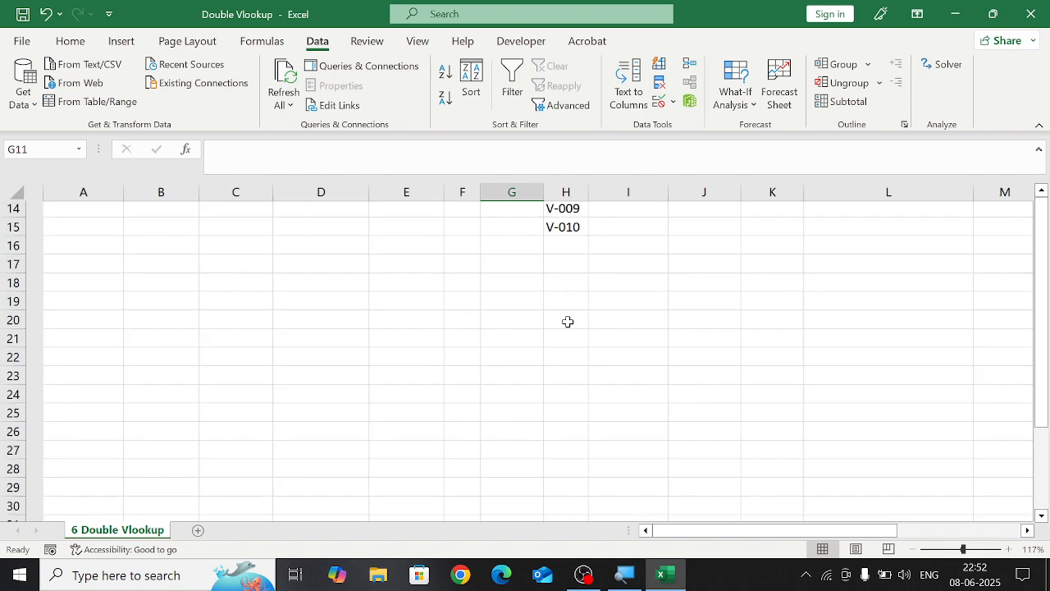
scroll(567, 321, "up", 6)
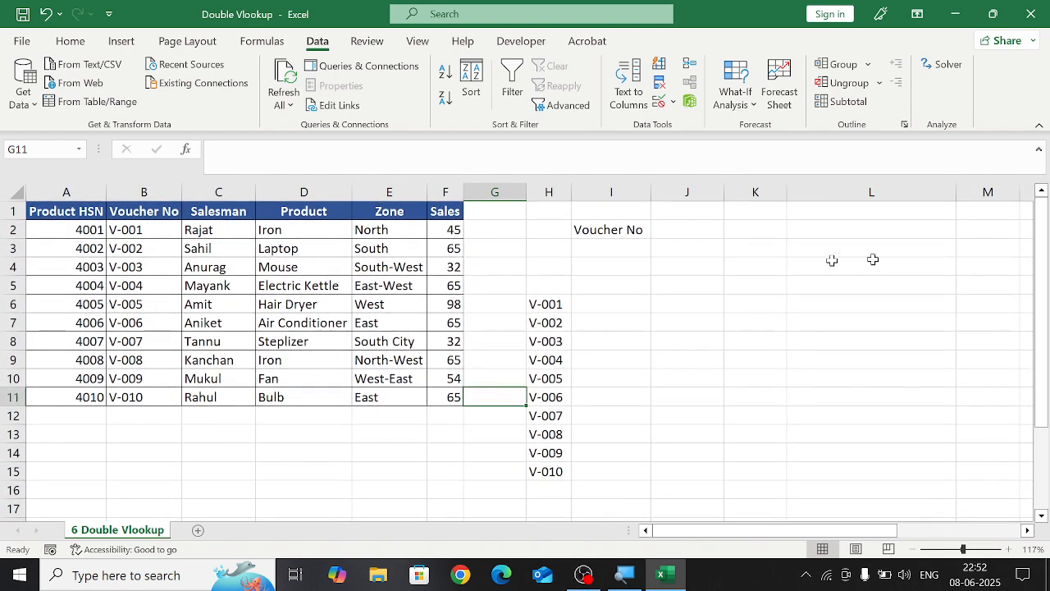
scroll(790, 281, "right", 3)
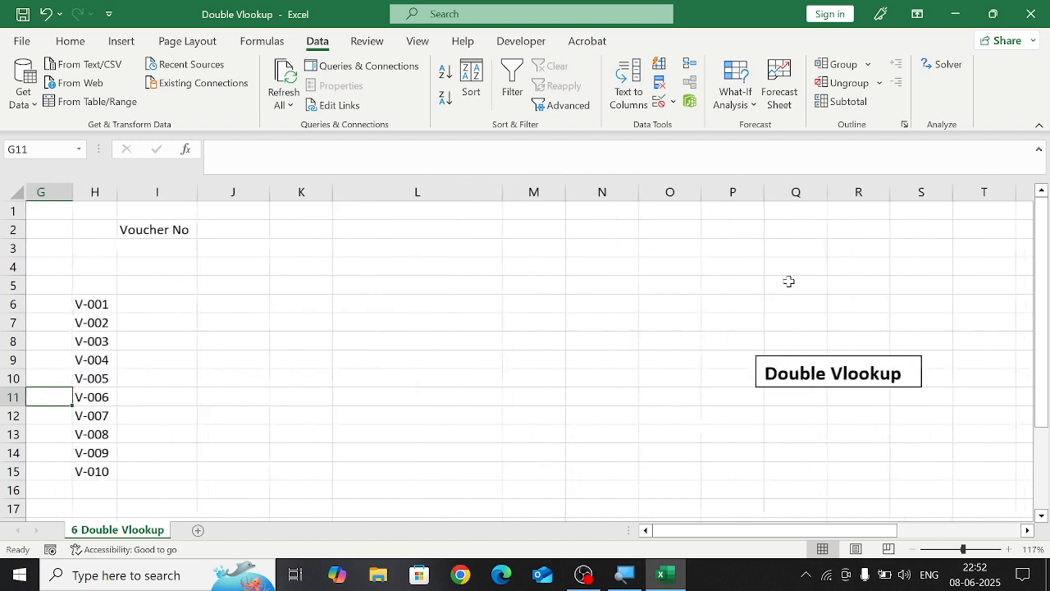
scroll(790, 282, "left", 3)
left_click_drag(547, 323, 538, 467)
left_click(555, 367)
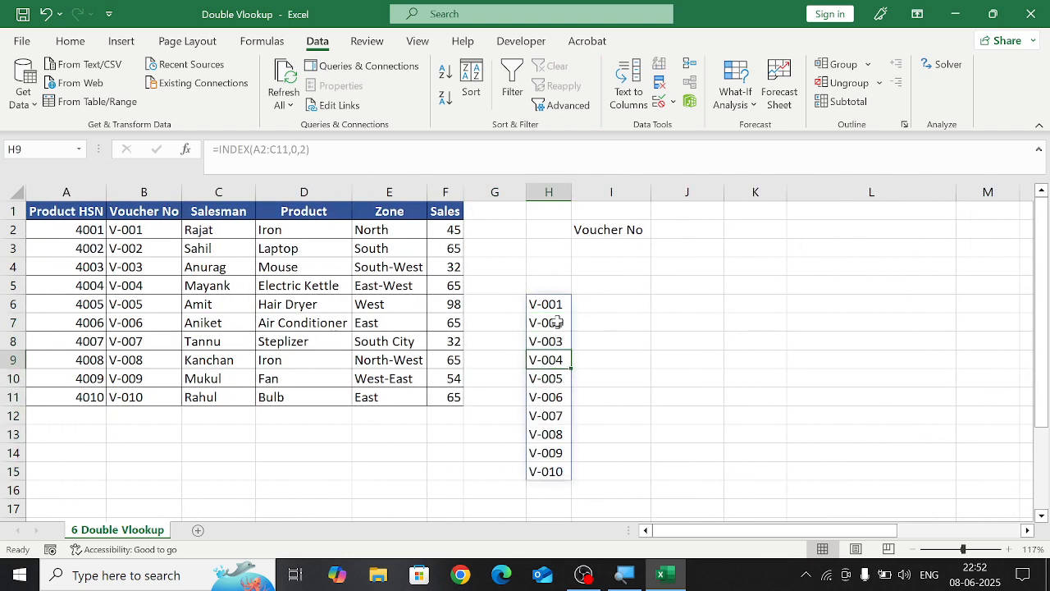
left_click_drag(547, 304, 536, 485)
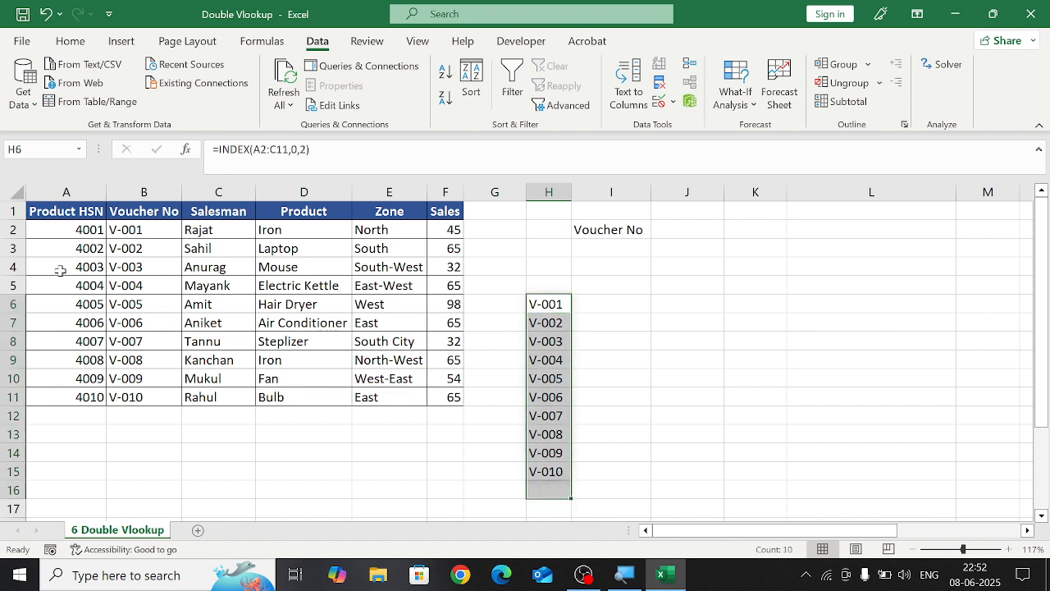
- Compare the spilled list in column H with the source table's Voucher No column and the field chosen in I2
left_click_drag(81, 236, 250, 381)
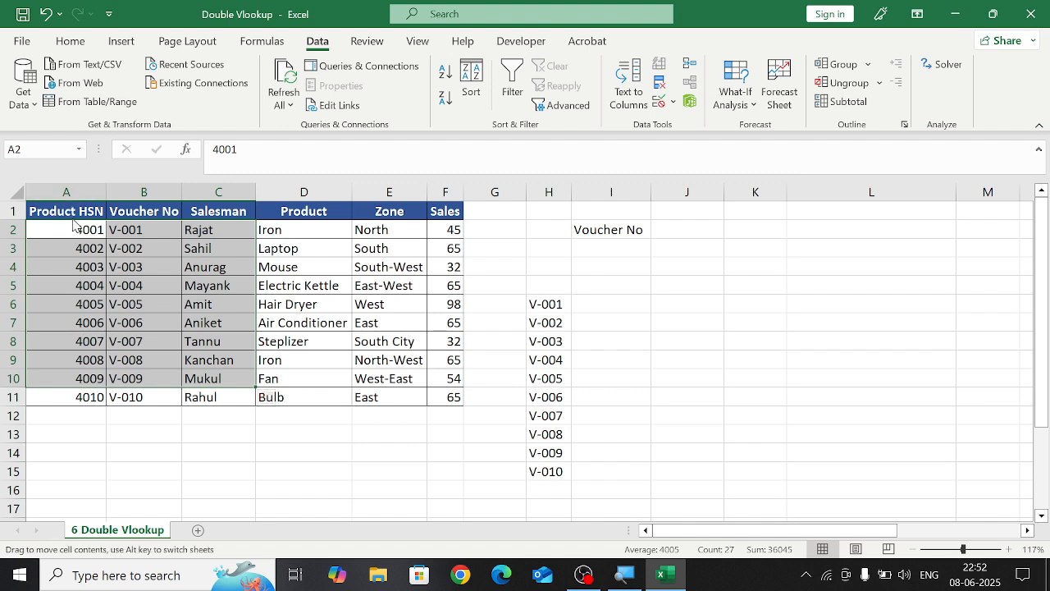
left_click_drag(74, 224, 206, 380)
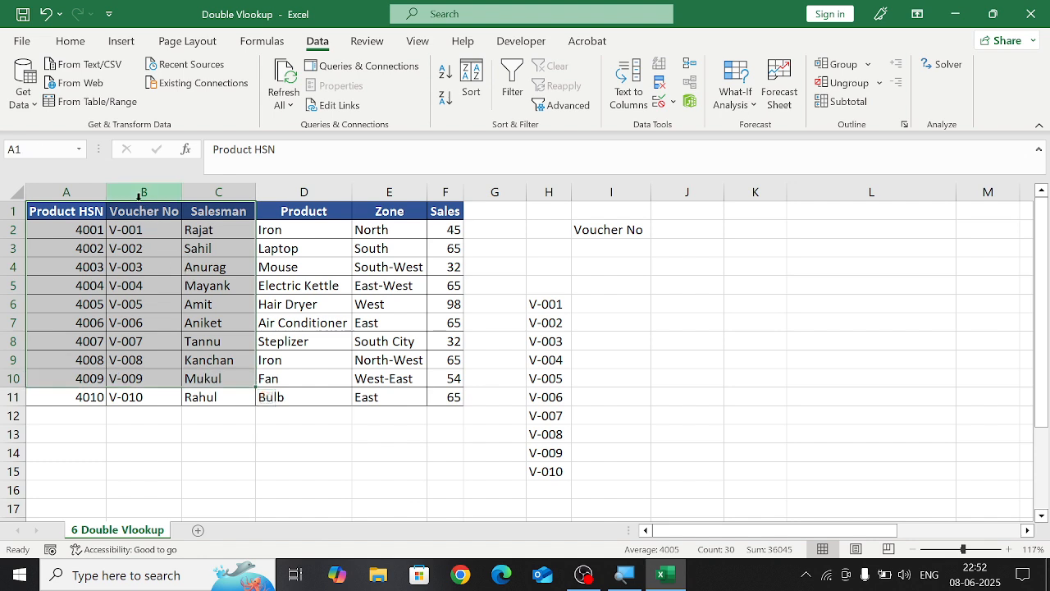
left_click_drag(138, 211, 133, 397)
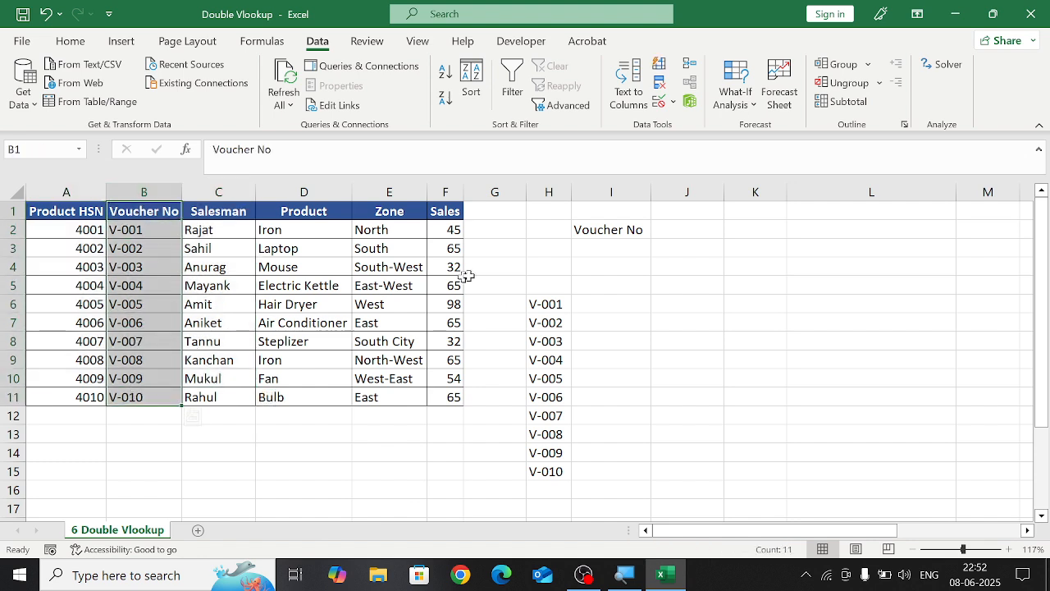
left_click(544, 320)
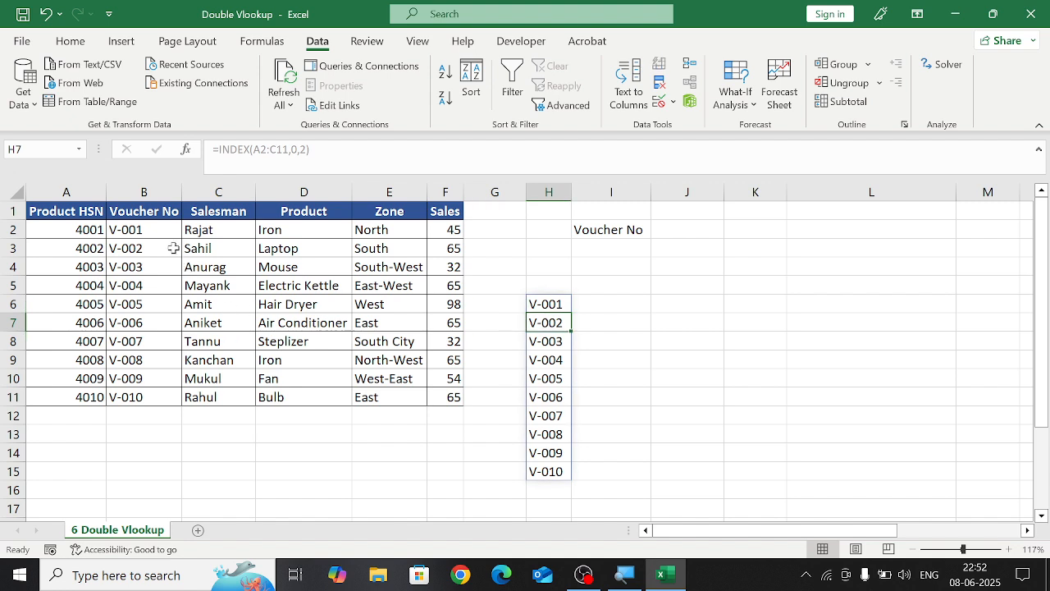
left_click_drag(148, 232, 136, 416)
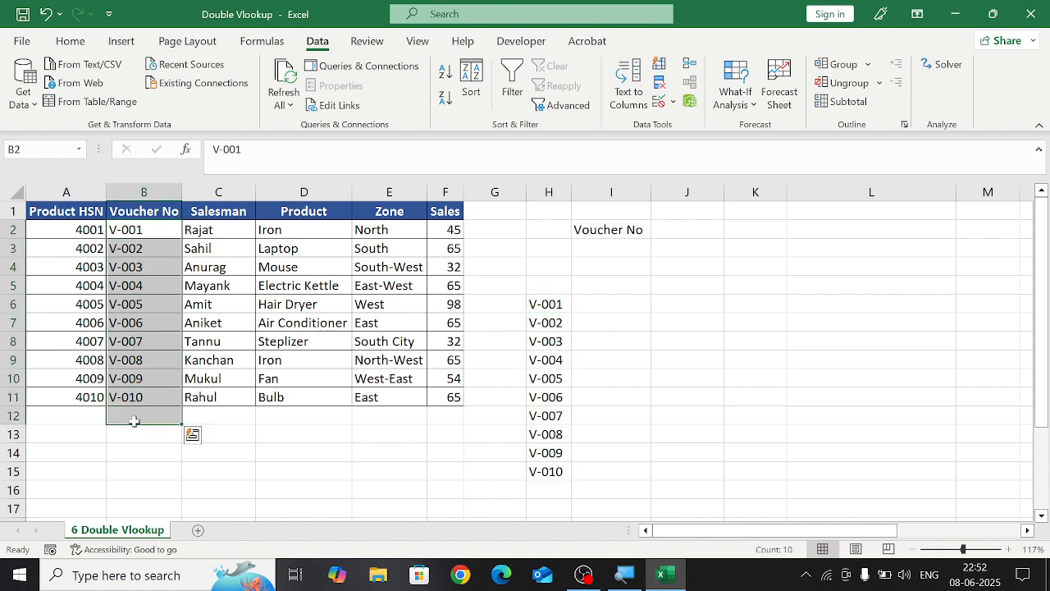
left_click(611, 225)
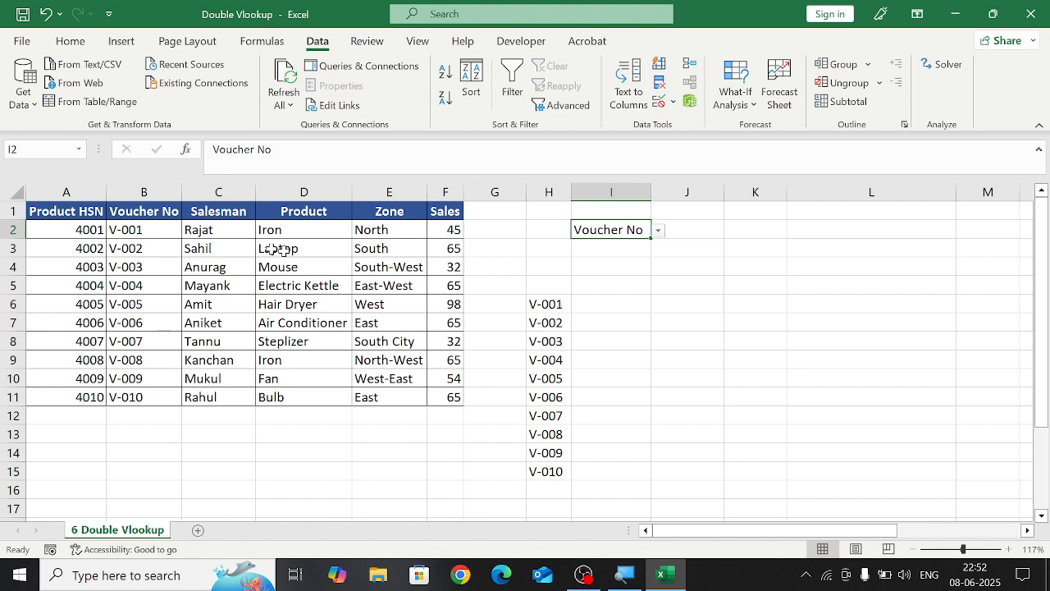
left_click(624, 244)
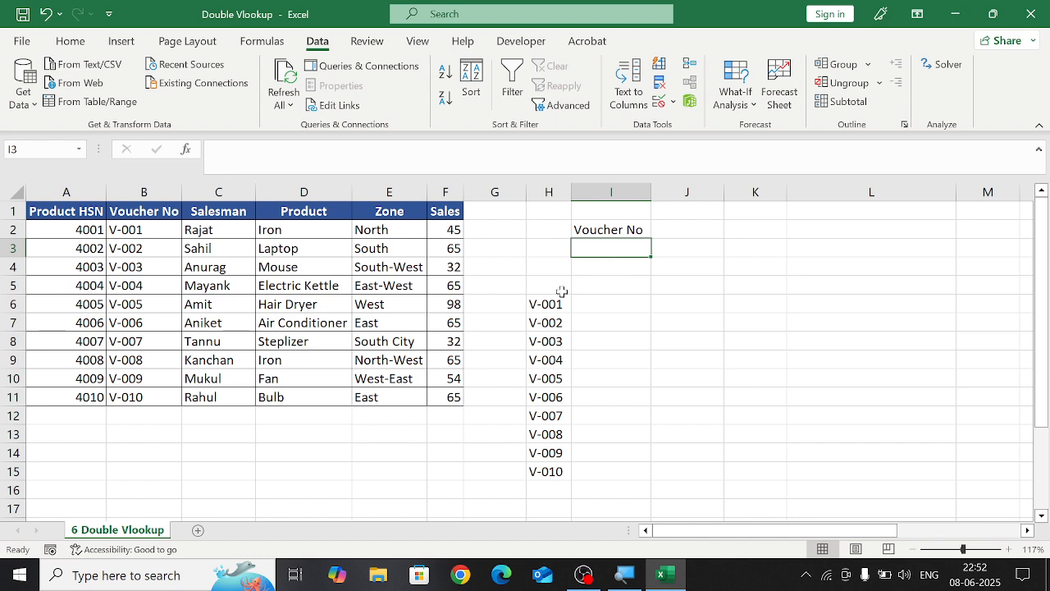
- Clear the test INDEX formula and its spilled list from H6:H15
left_click_drag(544, 302, 530, 471)
key("BackSpace")
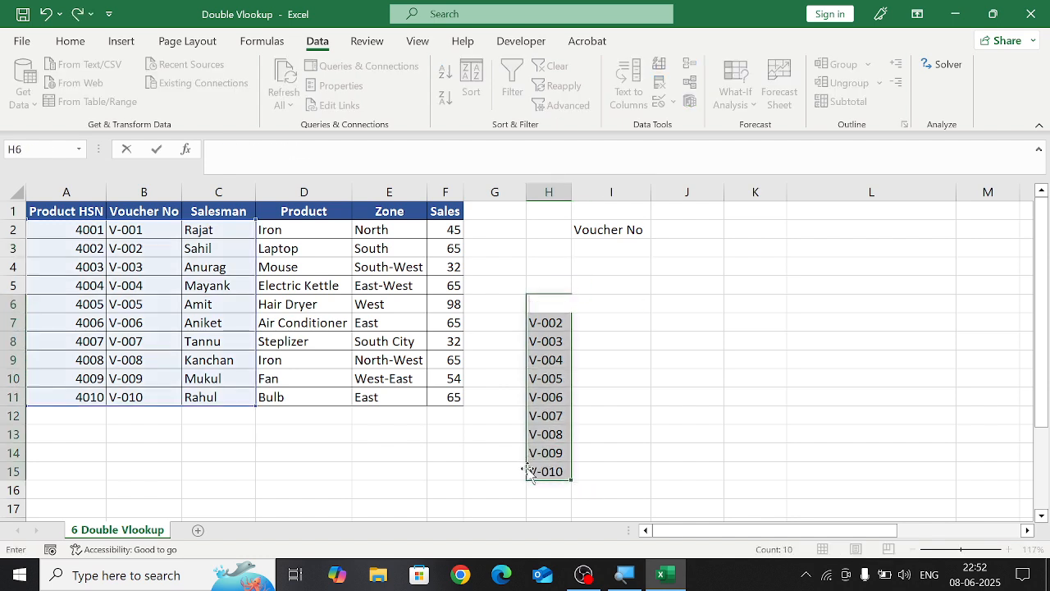
key("Return")
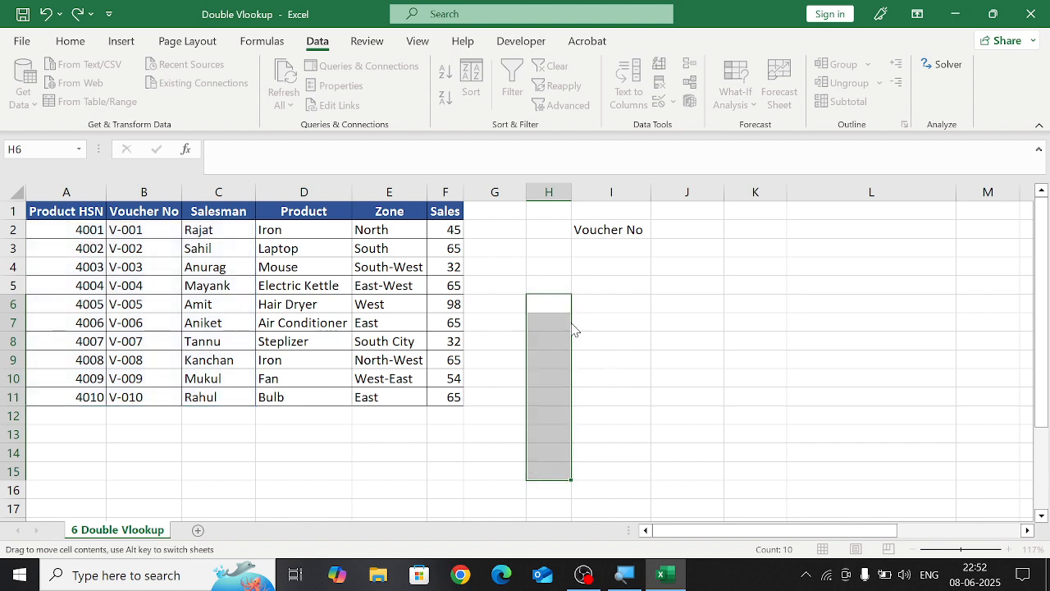
left_click(648, 285)
left_click(625, 249)
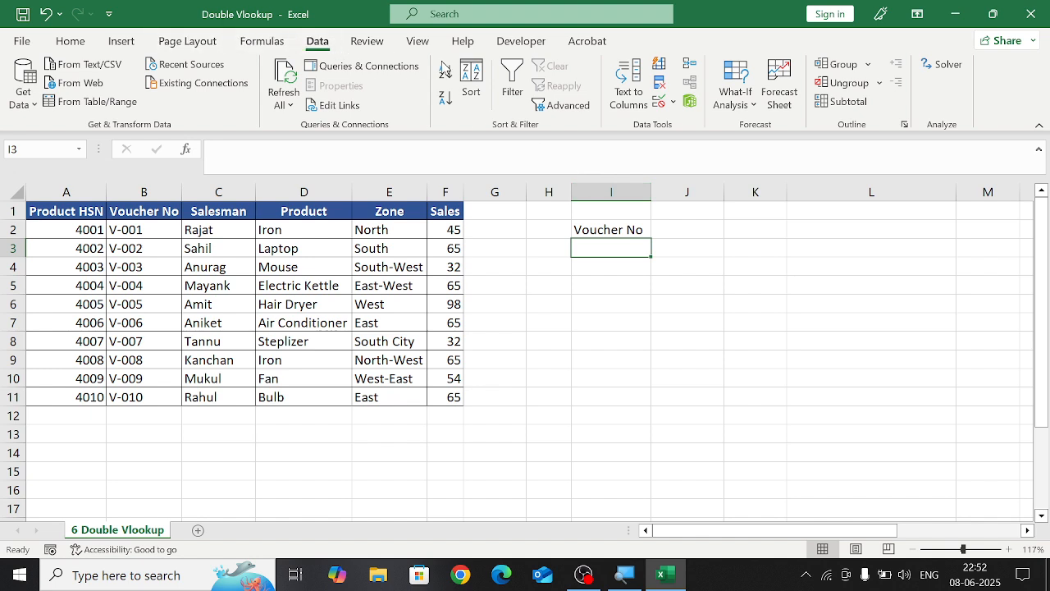
left_click(663, 104)
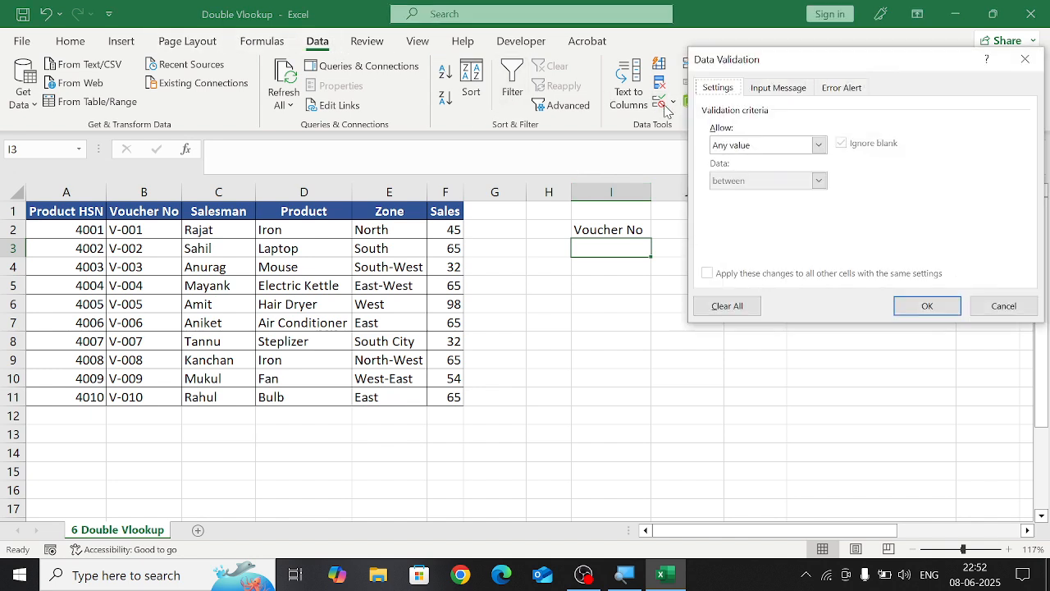
left_click_drag(863, 66, 842, 58)
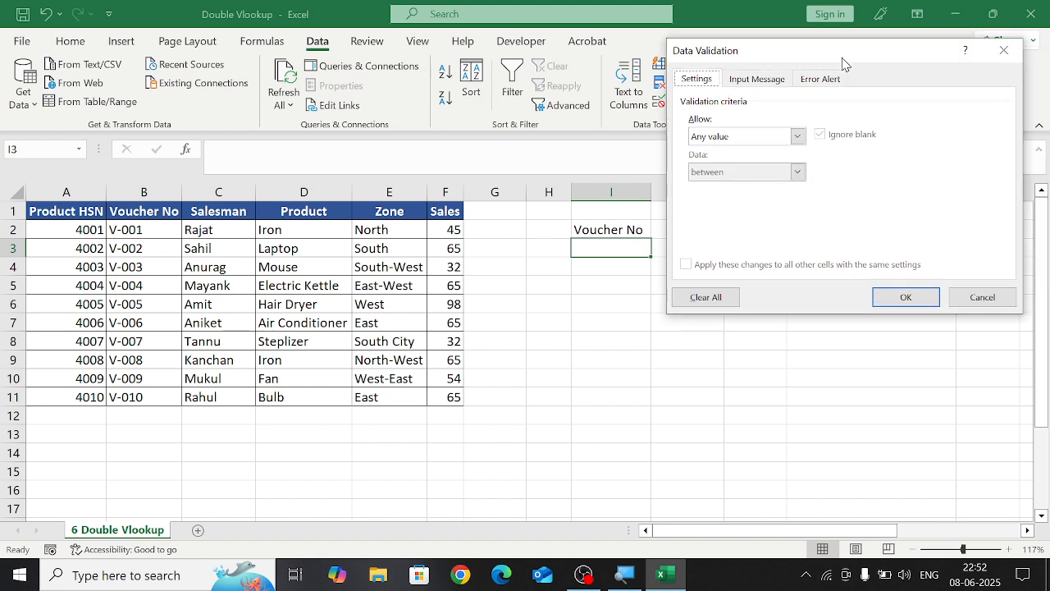
left_click(798, 136)
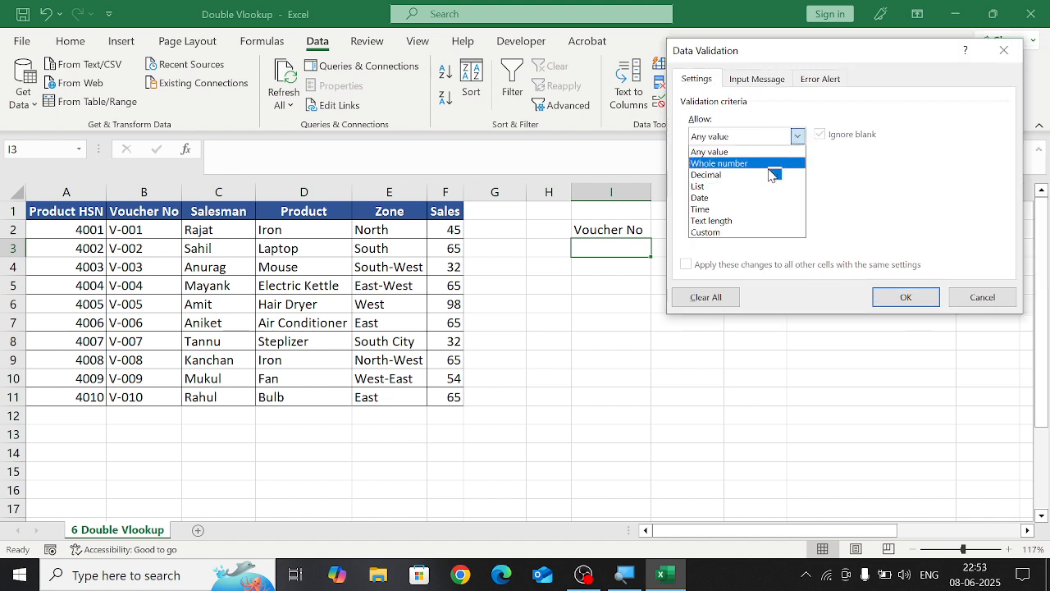
left_click(749, 193)
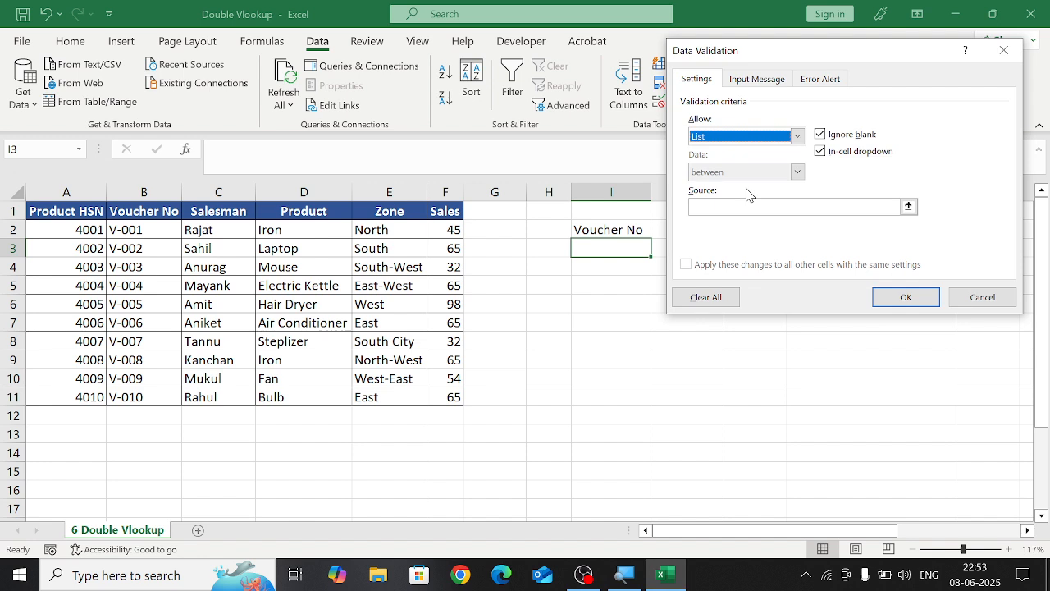
left_click(1003, 50)
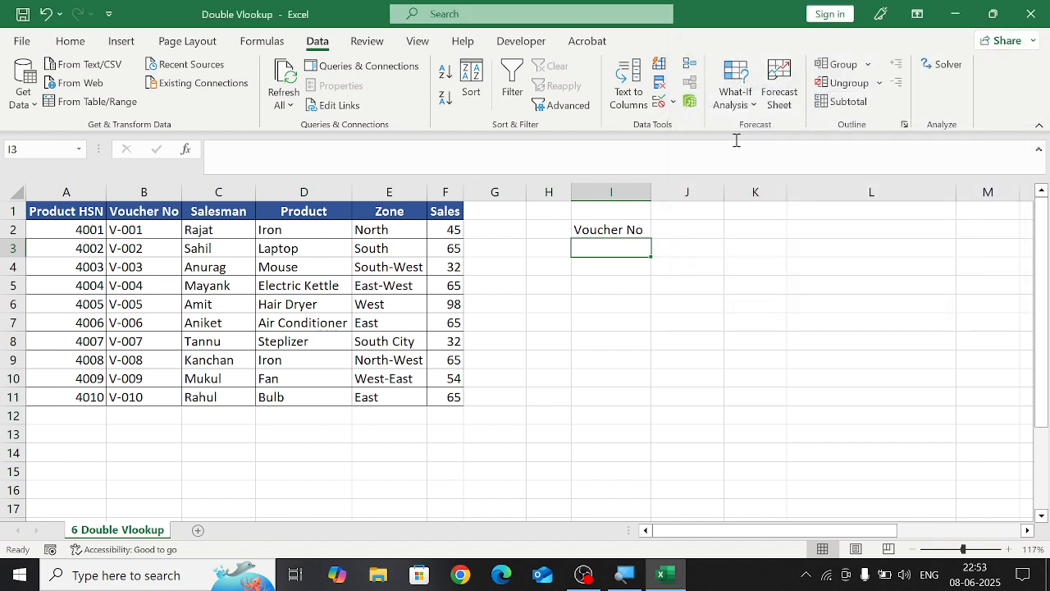
- Review the Product HSN and Voucher No headers and their columns in the source table
left_click(100, 201)
left_click(94, 207)
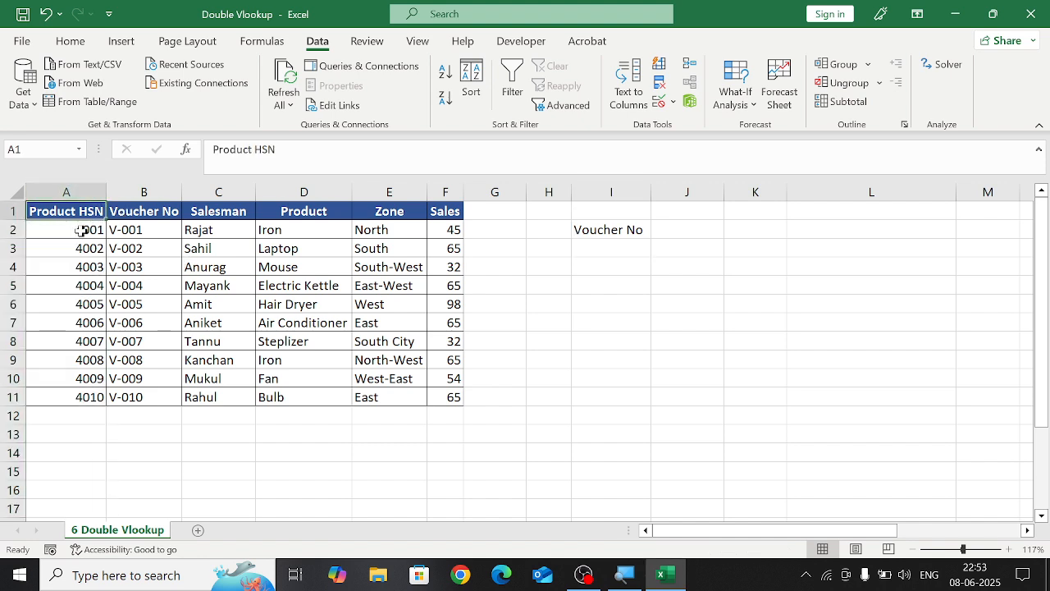
left_click_drag(82, 231, 82, 398)
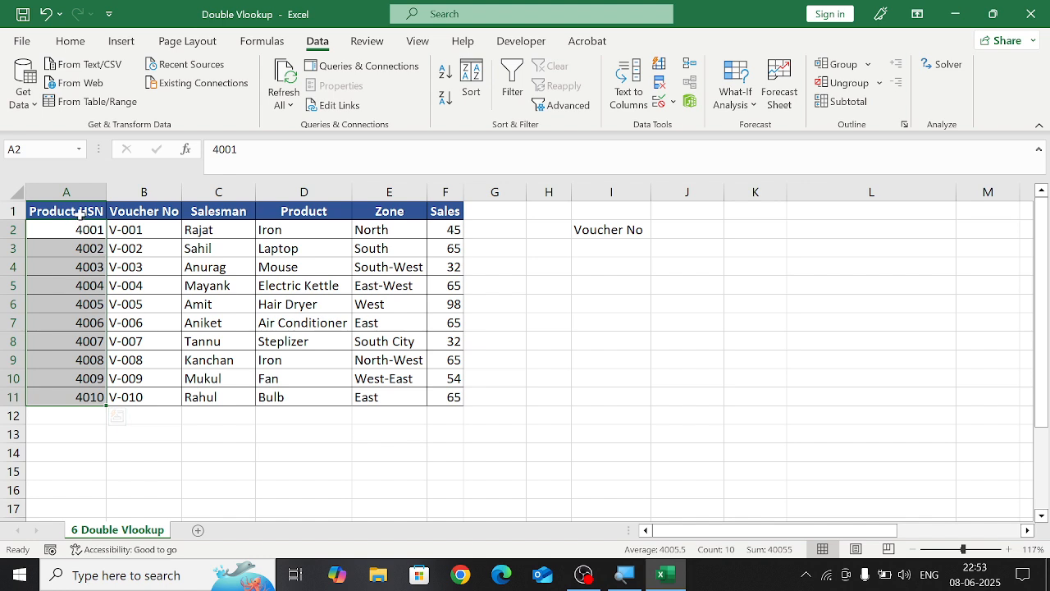
left_click(80, 211)
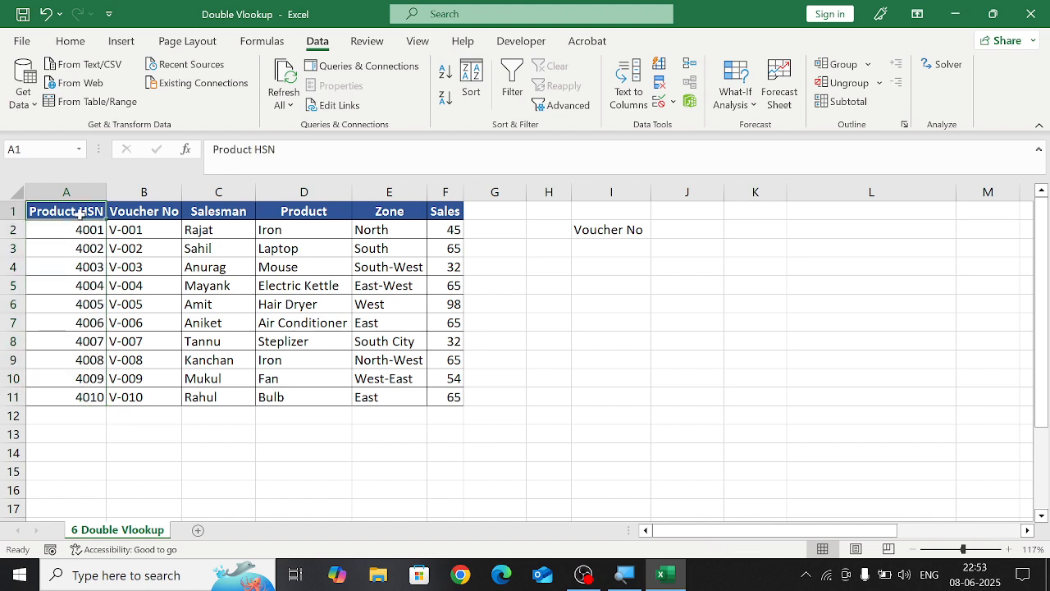
left_click_drag(140, 210, 123, 379)
left_click(117, 213)
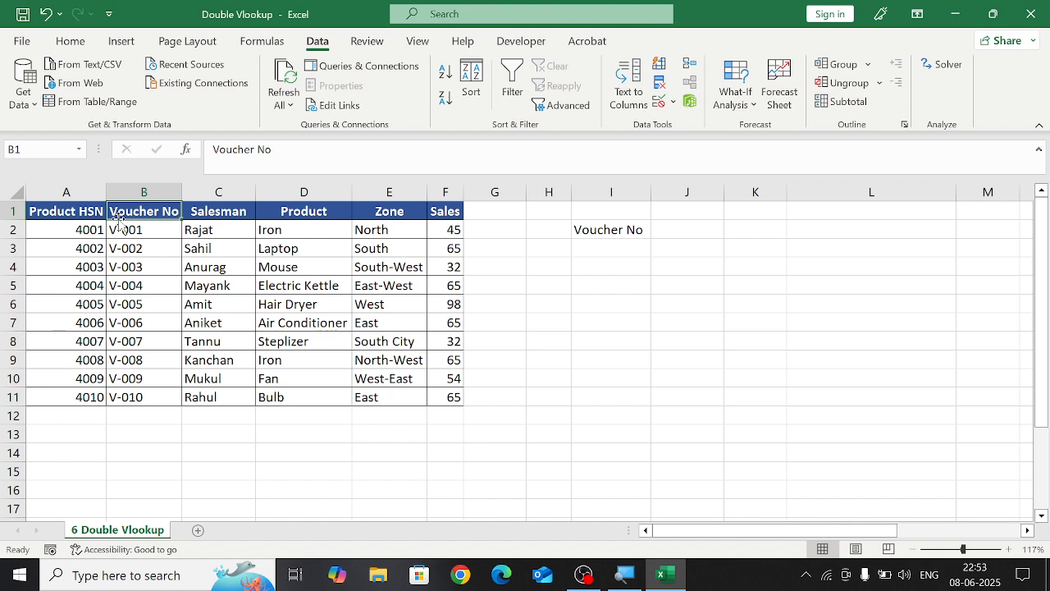
left_click(423, 279)
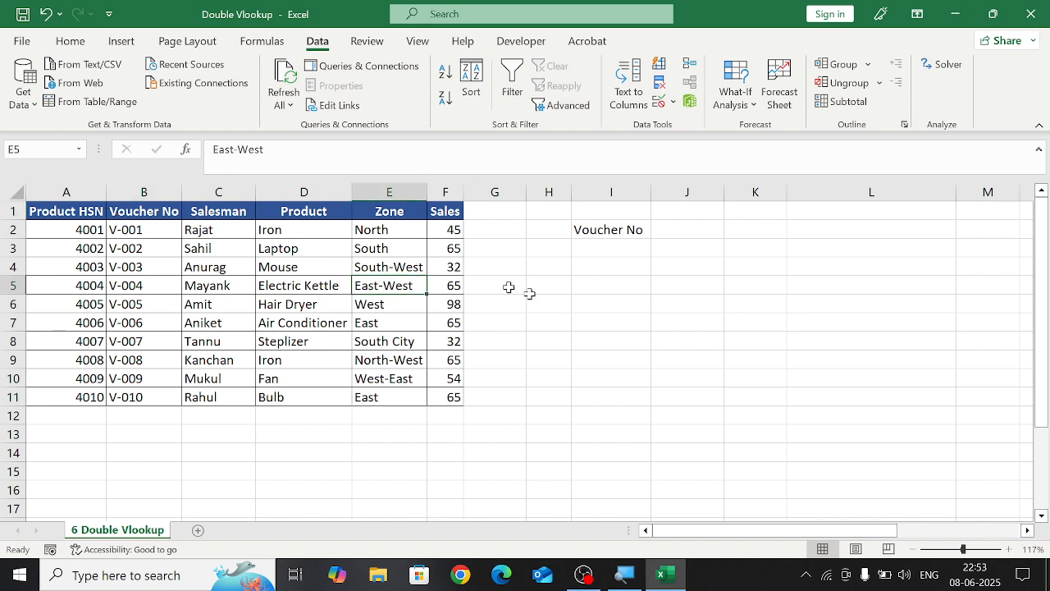
- Start a MATCH formula in I7 with header cell A1 as the lookup value
left_click(585, 315)
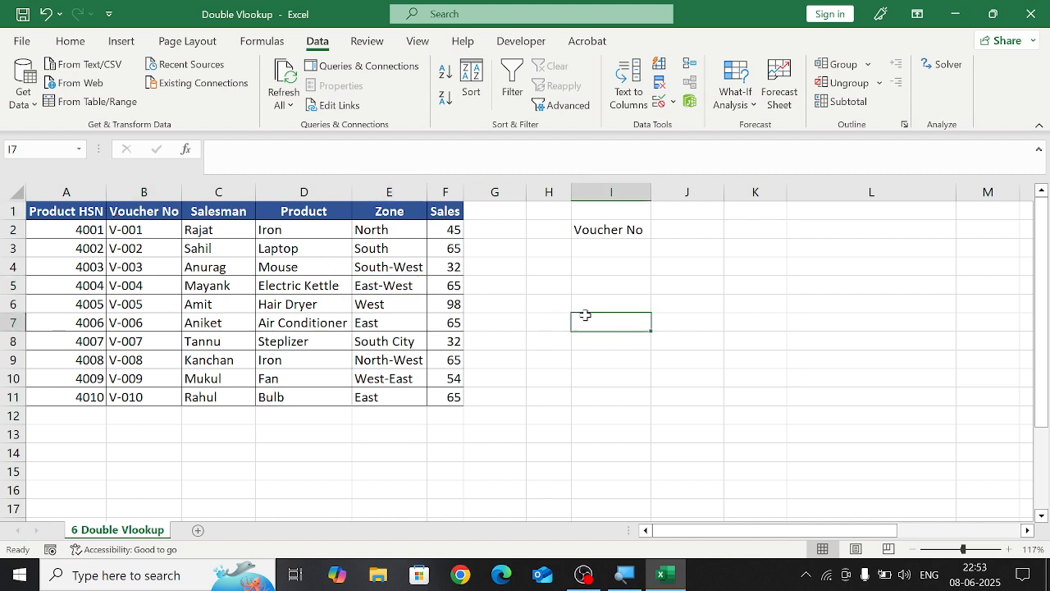
type("=MA")
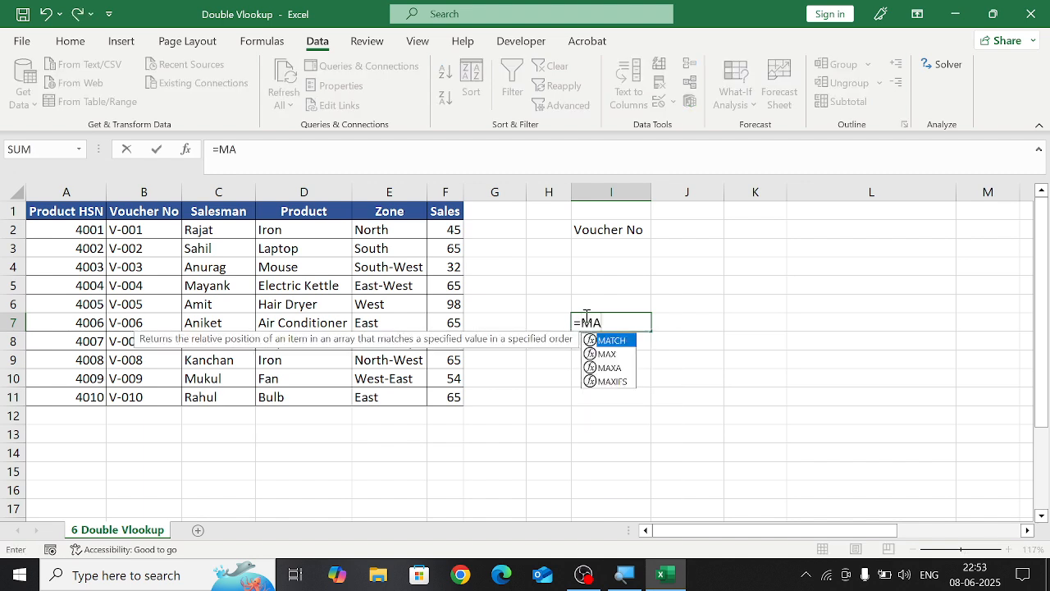
type("CH")
key("BackSpace")
key("BackSpace")
key("BackSpace")
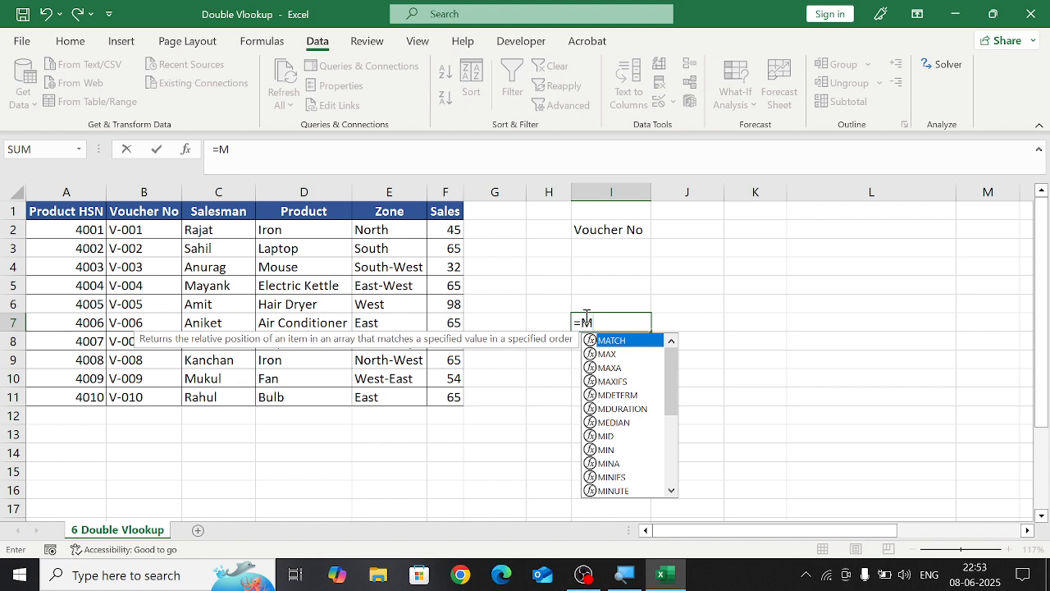
type("ATCH(")
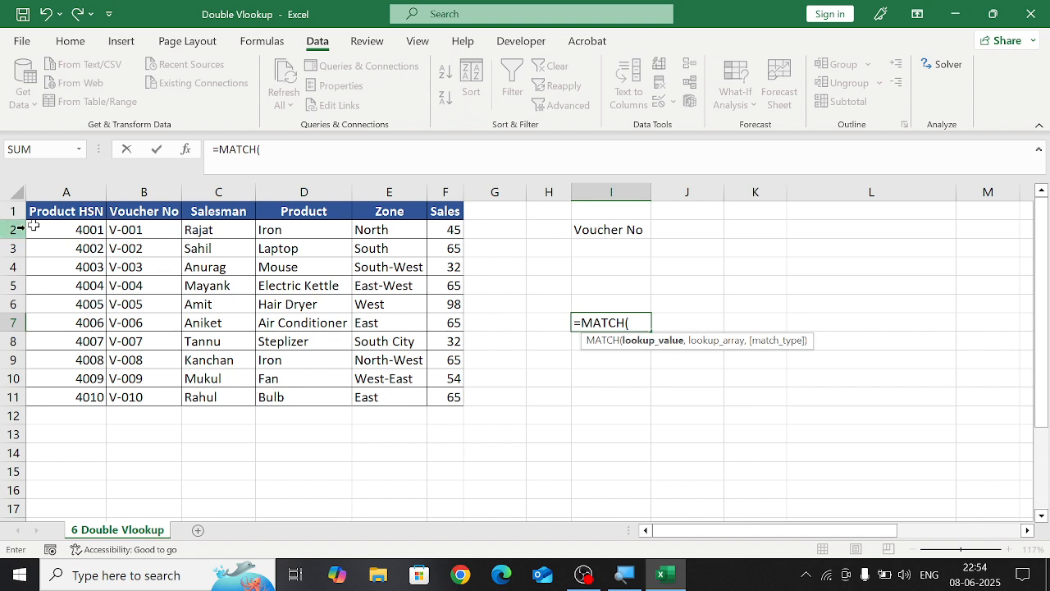
left_click(78, 205)
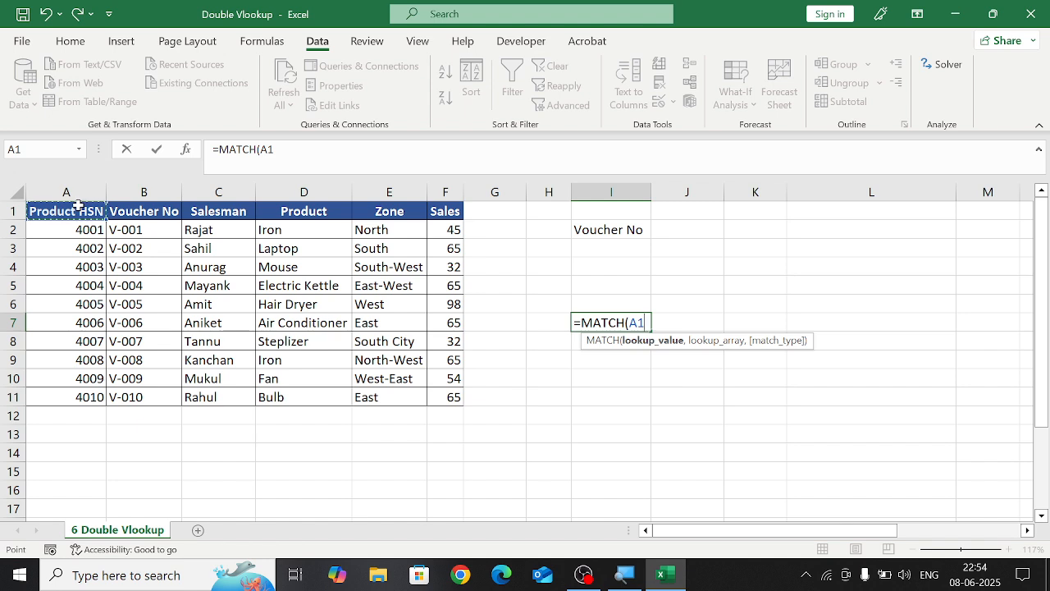
type(",")
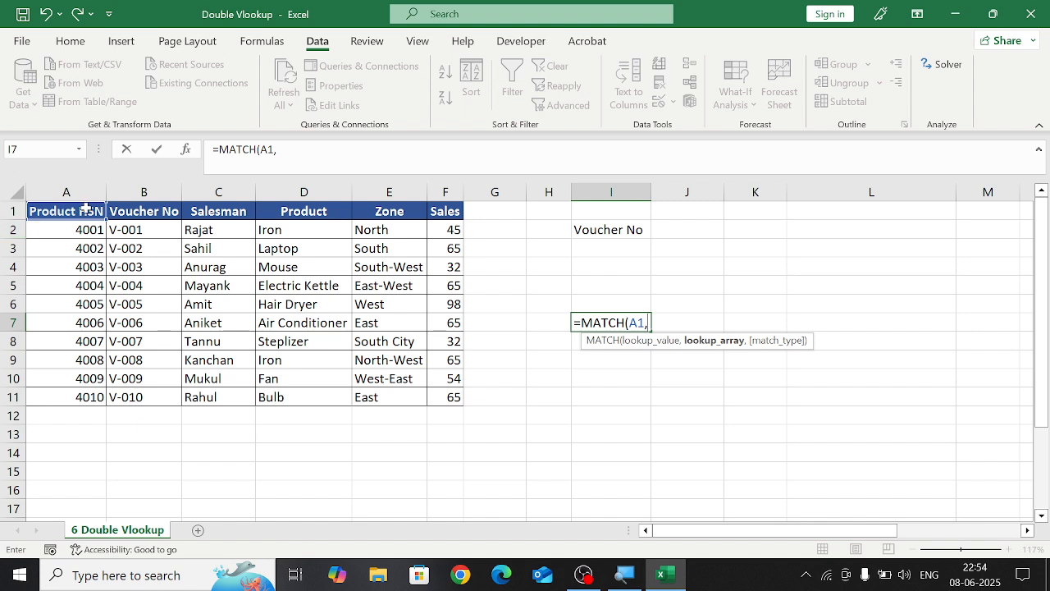
- Complete the formula in I7 as =MATCH(A1,ProductNo2,0), using the header row A1:F1 as lookup array with exact match
left_click_drag(87, 210, 441, 210)
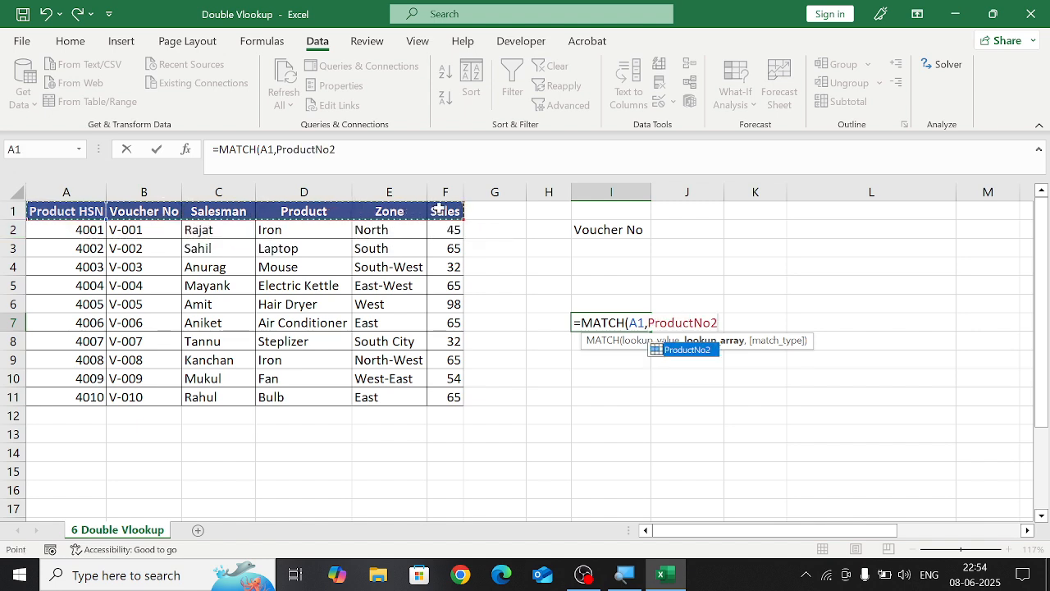
left_click(100, 211)
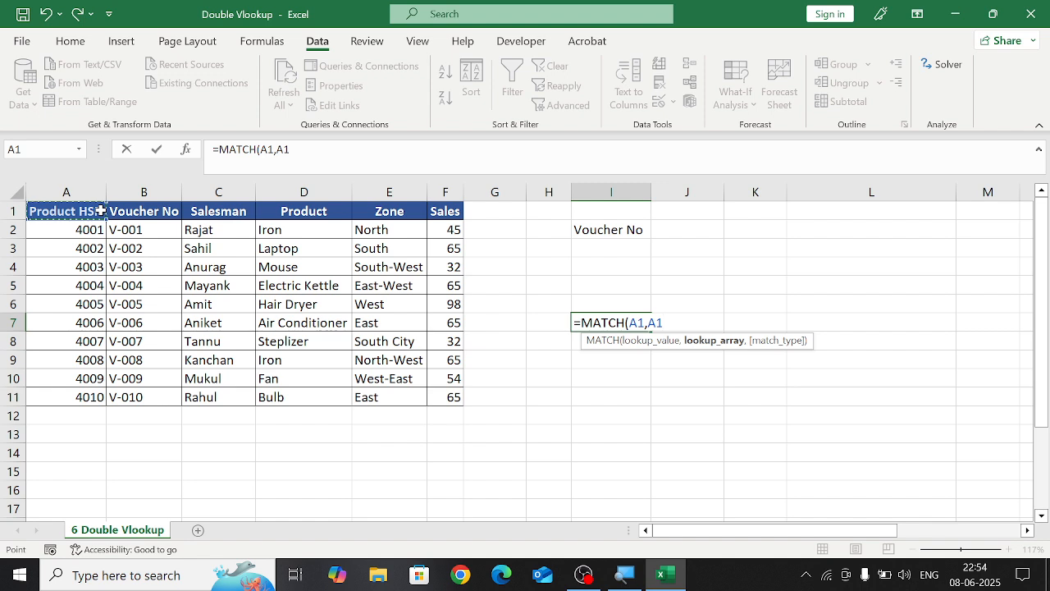
type(",")
key("BackSpace")
key("BackSpace")
key("BackSpace")
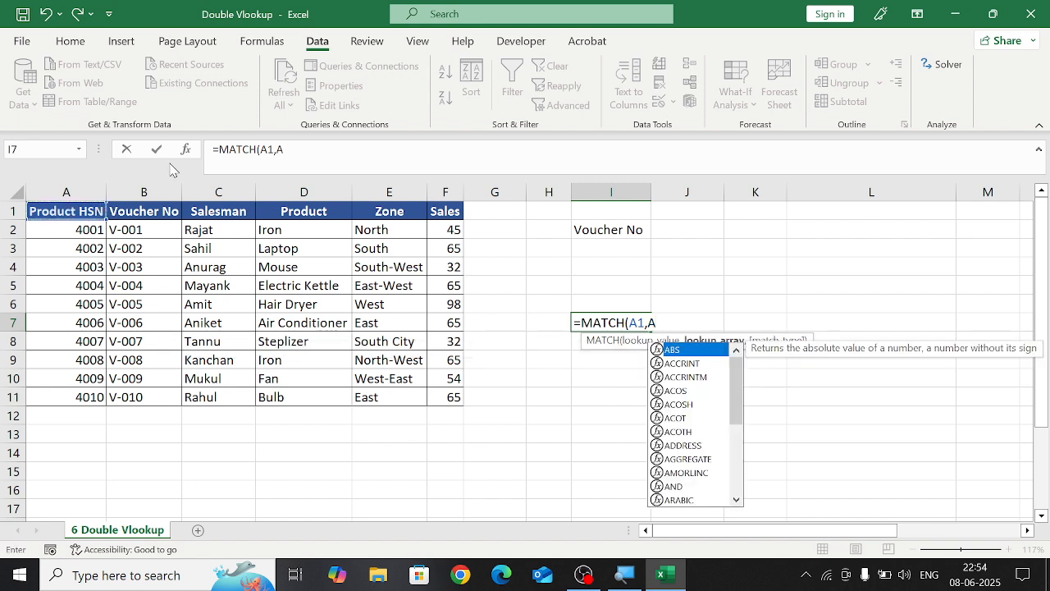
left_click_drag(72, 207, 445, 212)
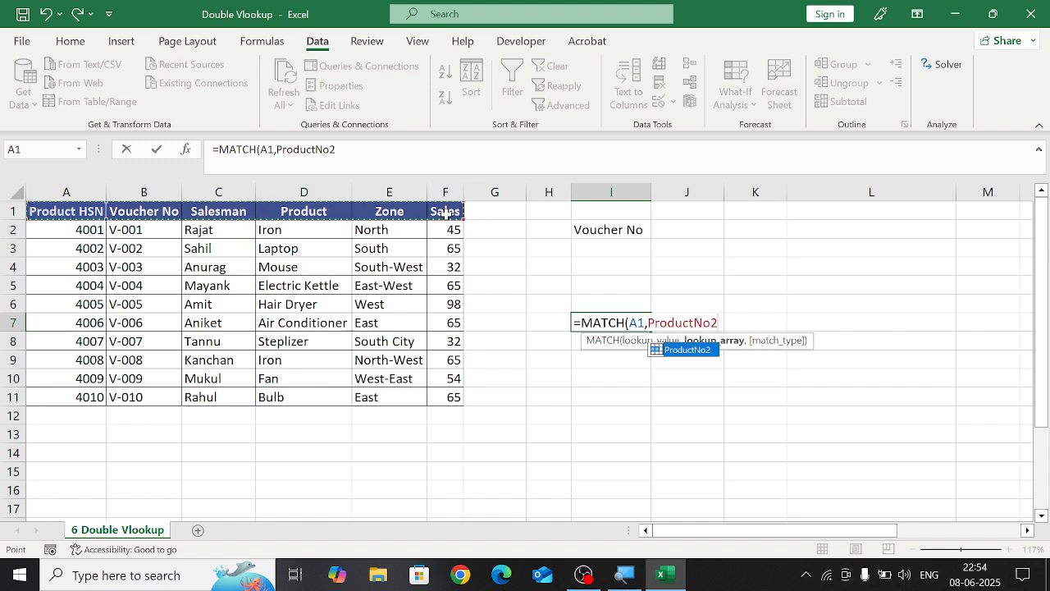
type(",")
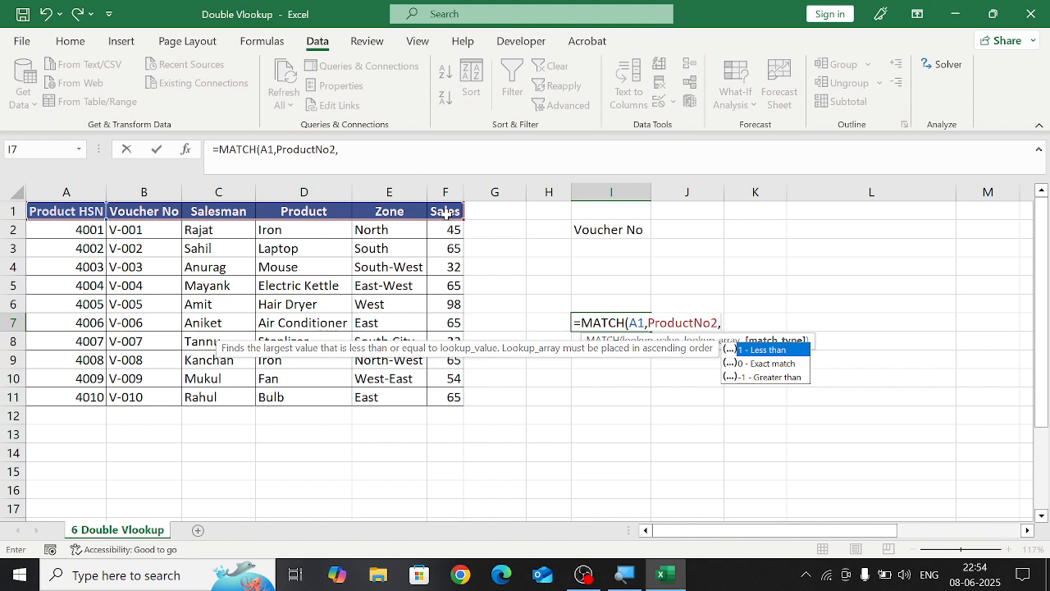
type("0")
key("Return")
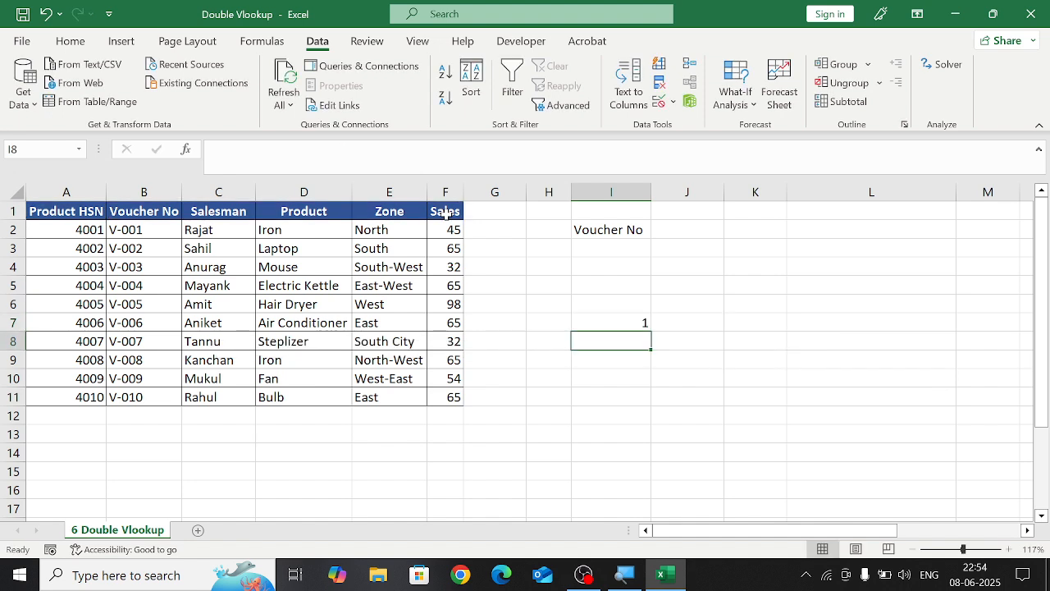
left_click(632, 325)
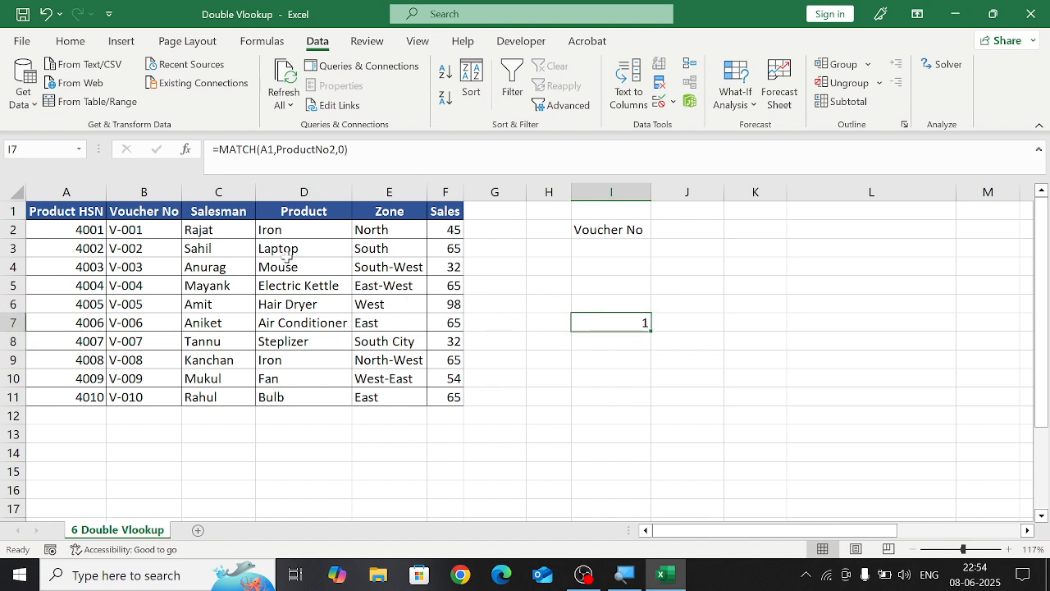
left_click(155, 209)
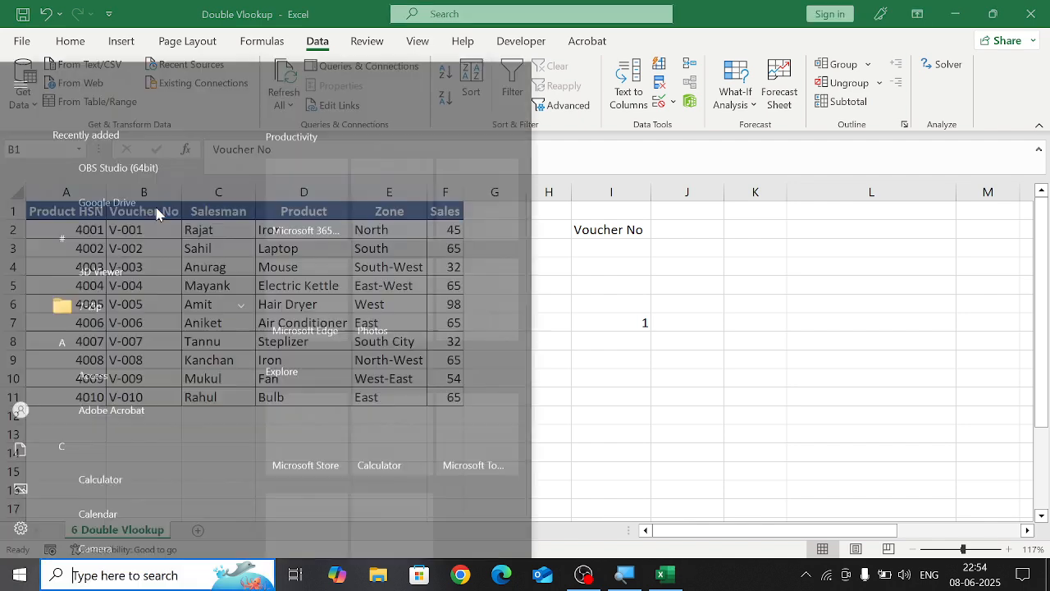
key("ctrl+c")
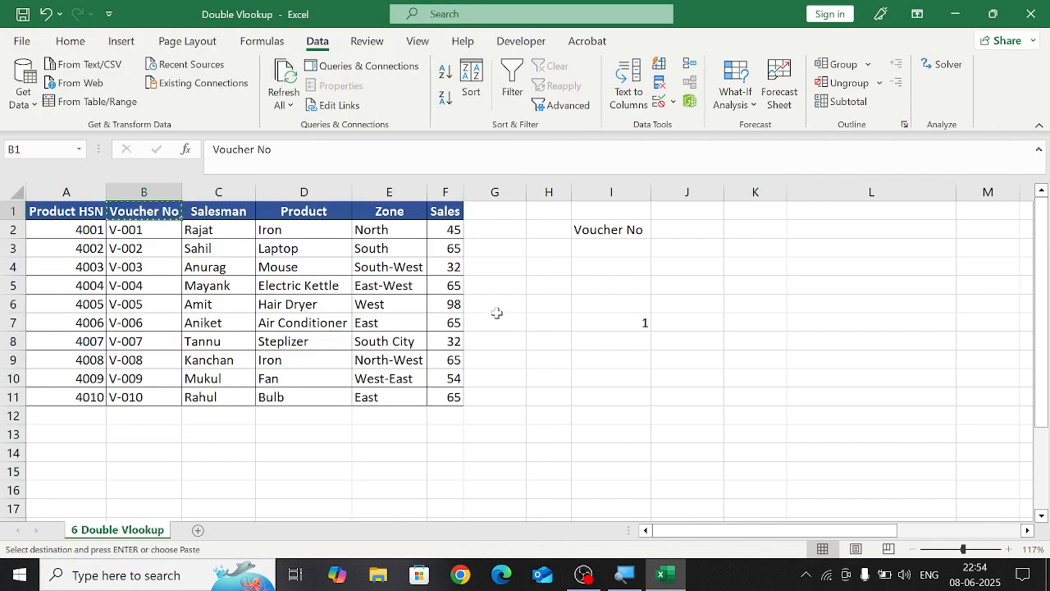
left_click(583, 321)
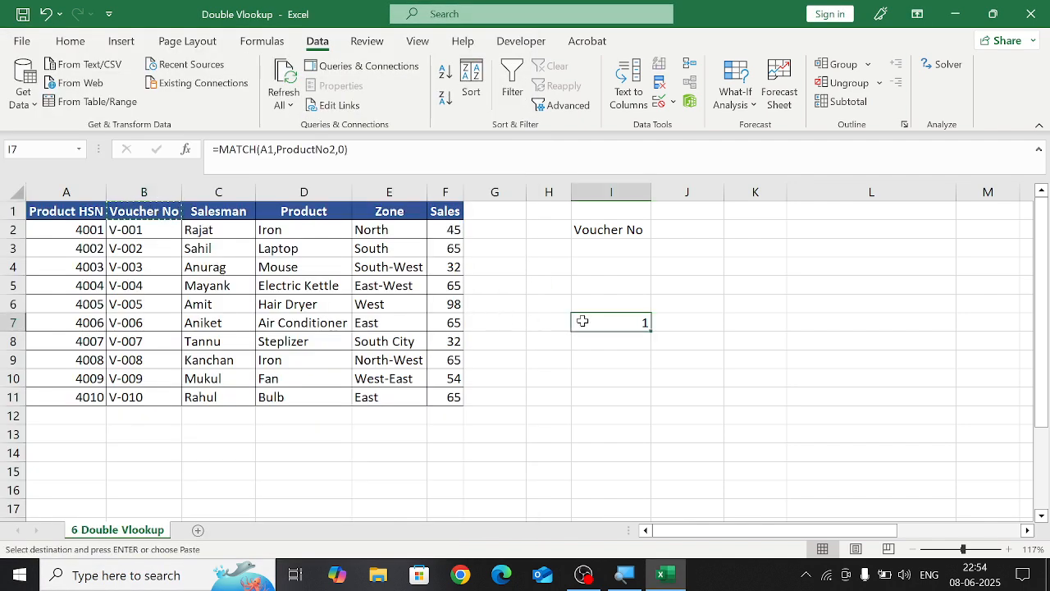
double_click(628, 324)
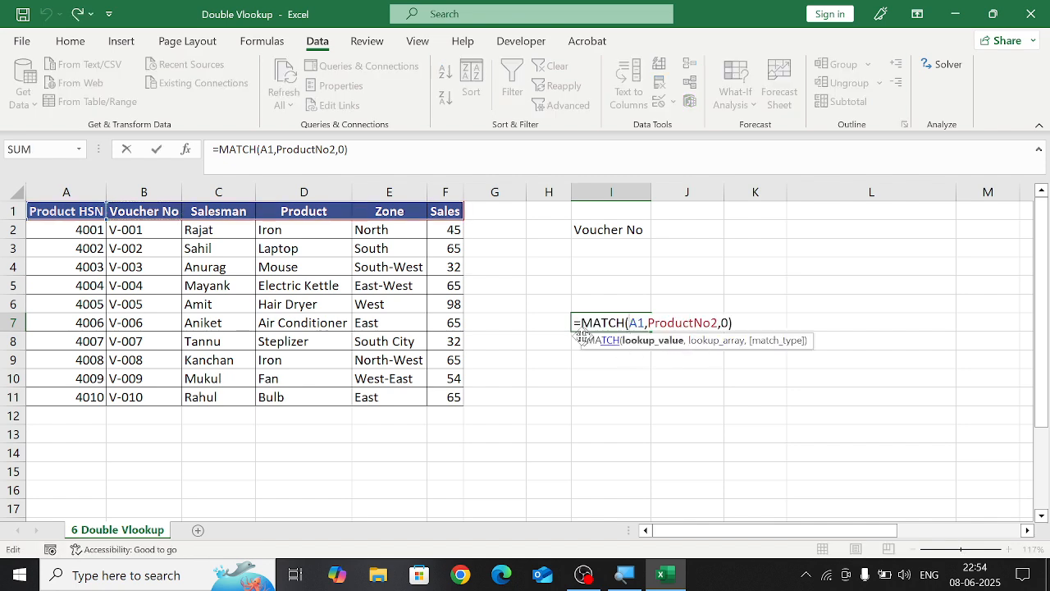
key("Return")
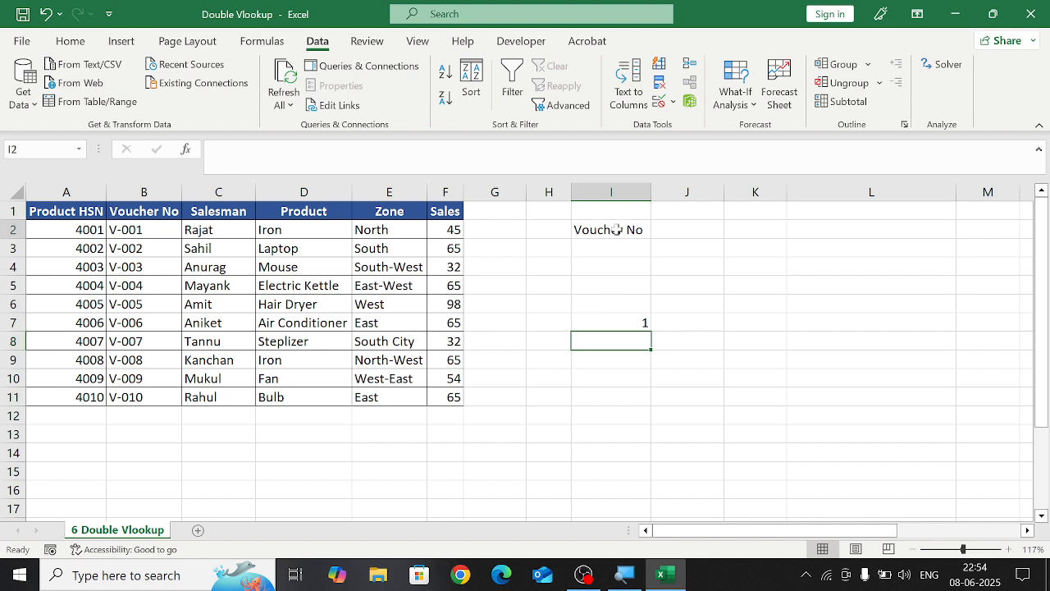
- Switch the field chosen in I2 to Product HSN and back to Voucher No to test the MATCH formula
left_click(611, 229)
left_click(656, 233)
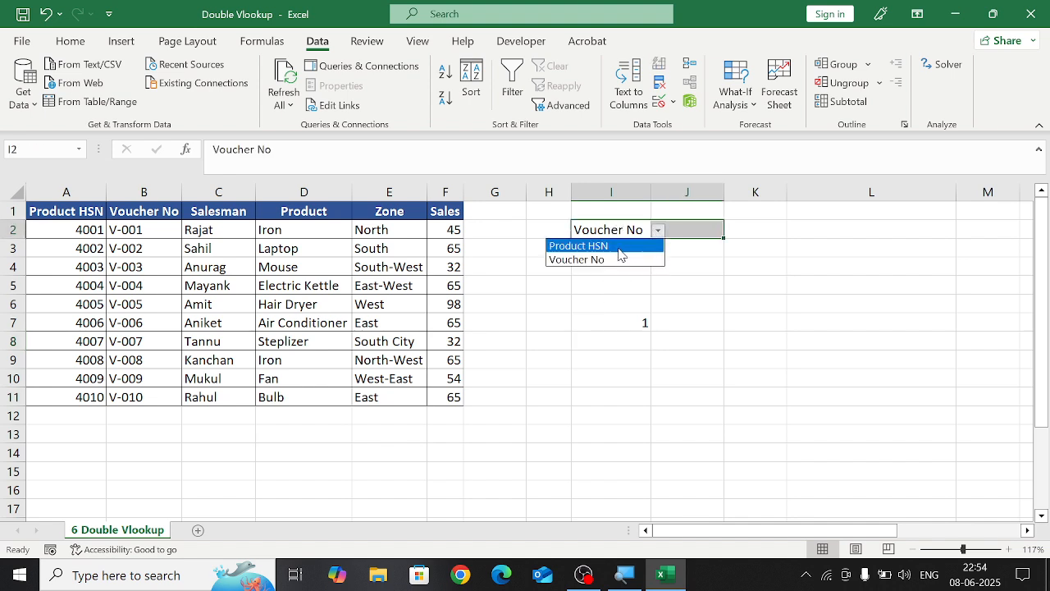
left_click(626, 247)
left_click(632, 230)
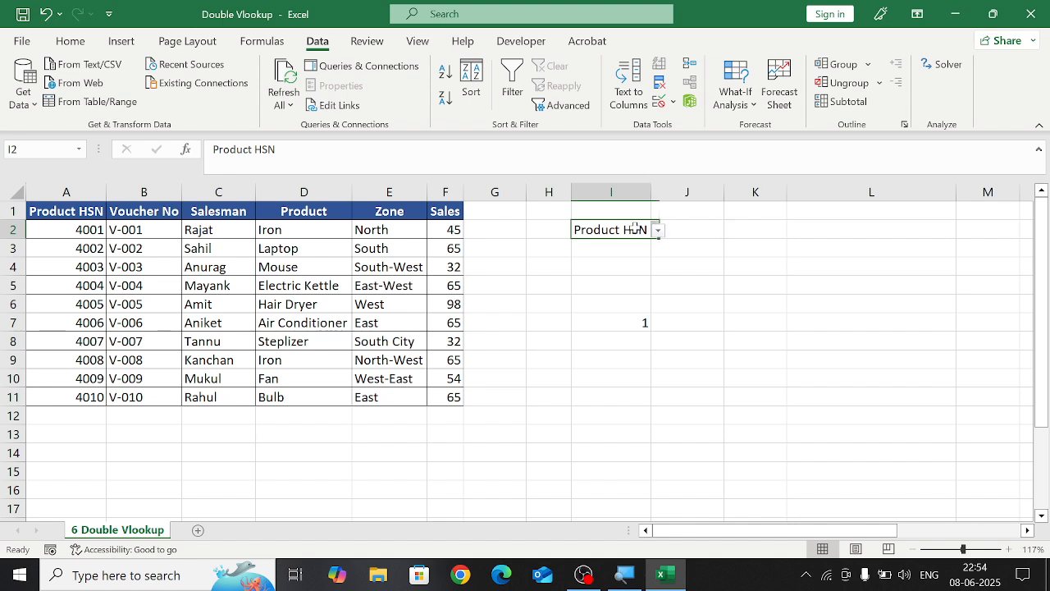
left_click(659, 230)
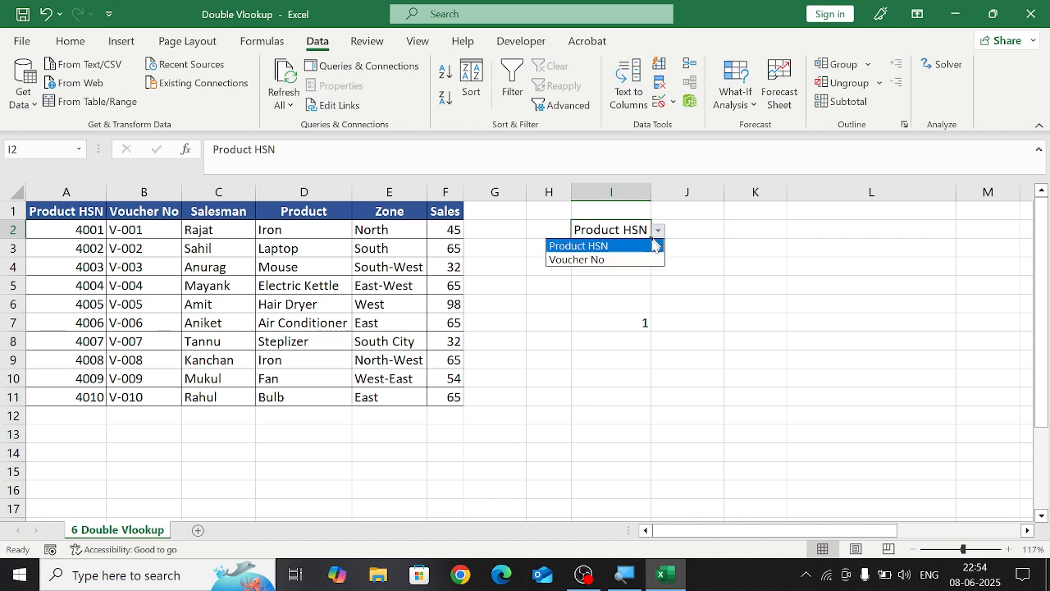
left_click(631, 260)
- Change the lookup value of the MATCH formula in I7 to cell I2
double_click(625, 322)
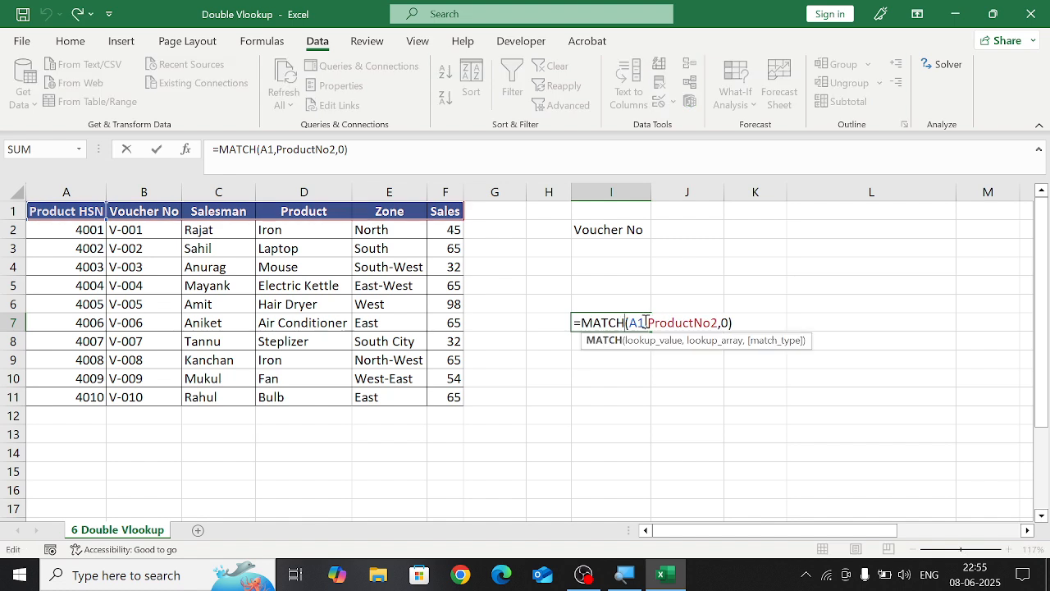
left_click(646, 322)
type("\\")
key("BackSpace")
key("BackSpace")
key("BackSpace")
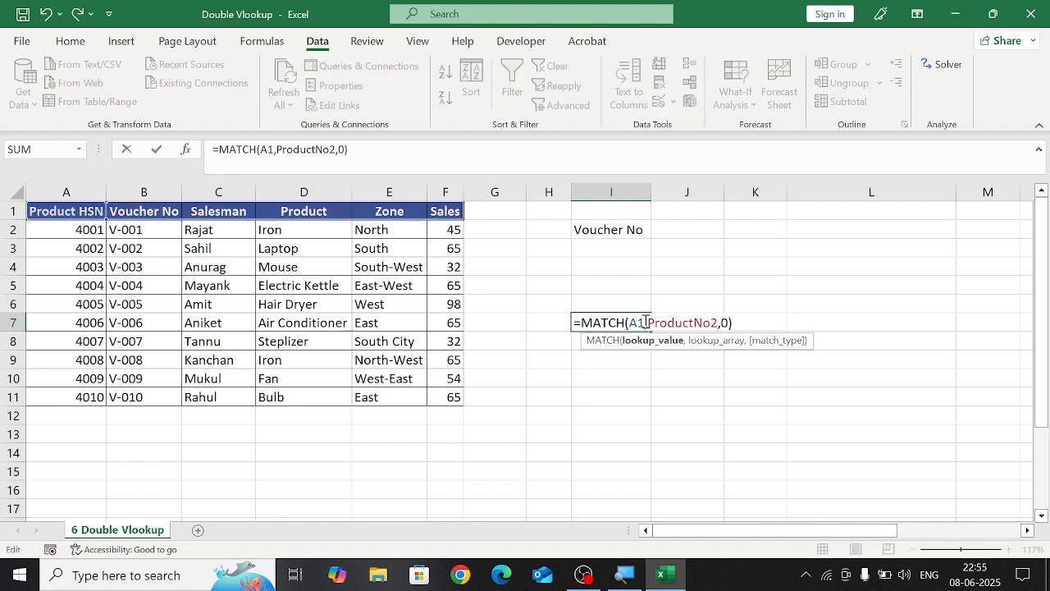
left_click(627, 231)
key("Return")
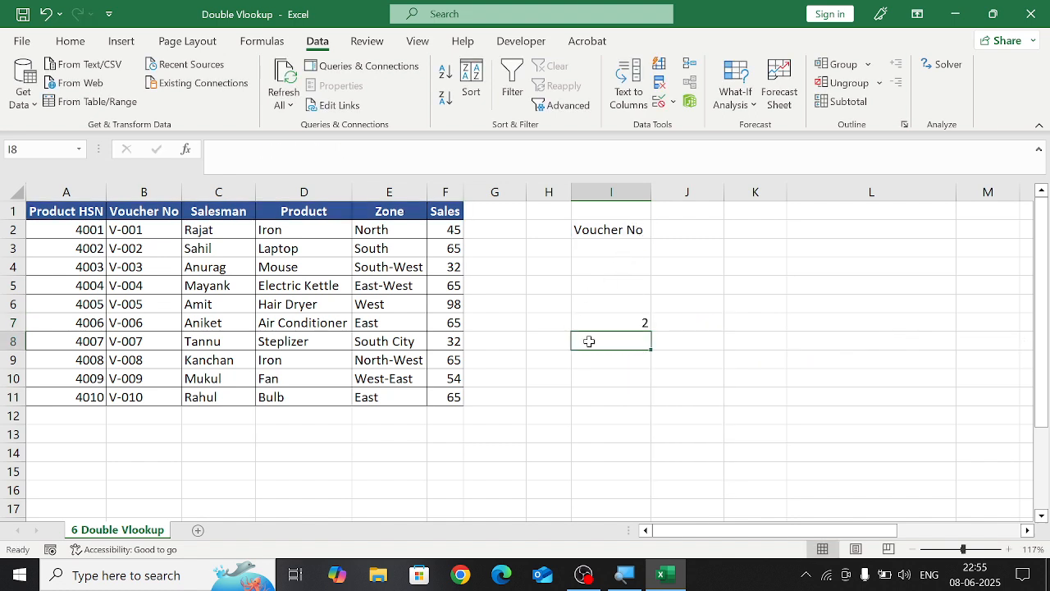
- Choose Product HSN in I2 and check the MATCH result in I7
left_click(636, 321)
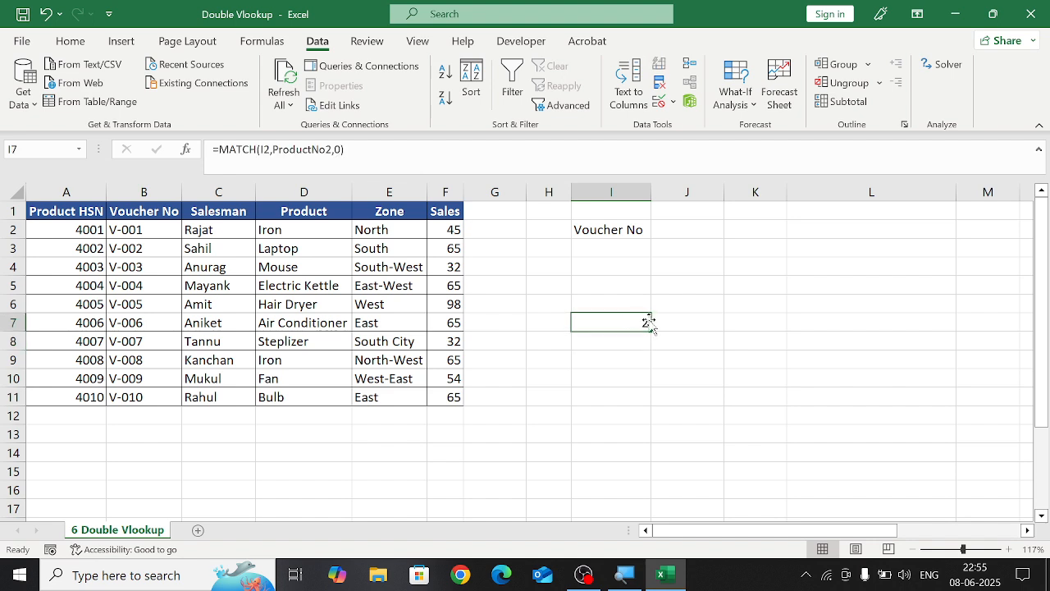
left_click(612, 235)
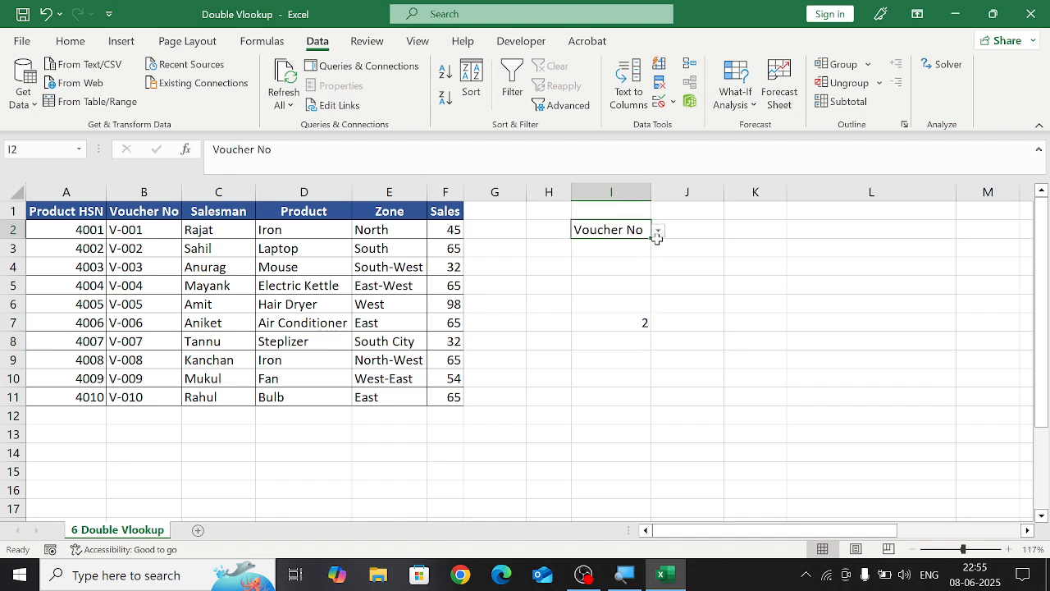
left_click(661, 243)
left_click(649, 232)
left_click(658, 230)
left_click(637, 246)
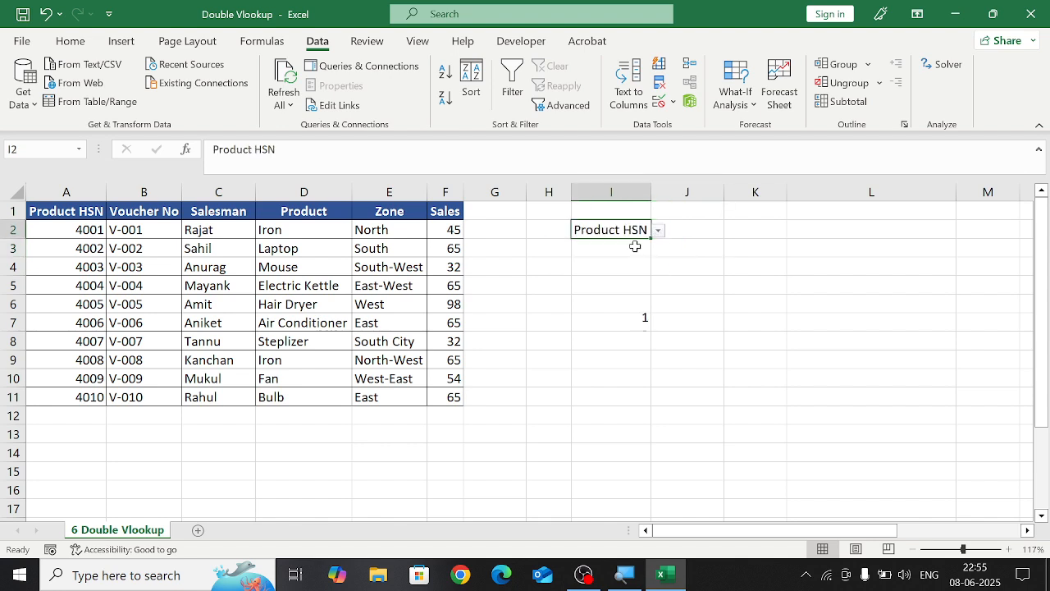
left_click(638, 322)
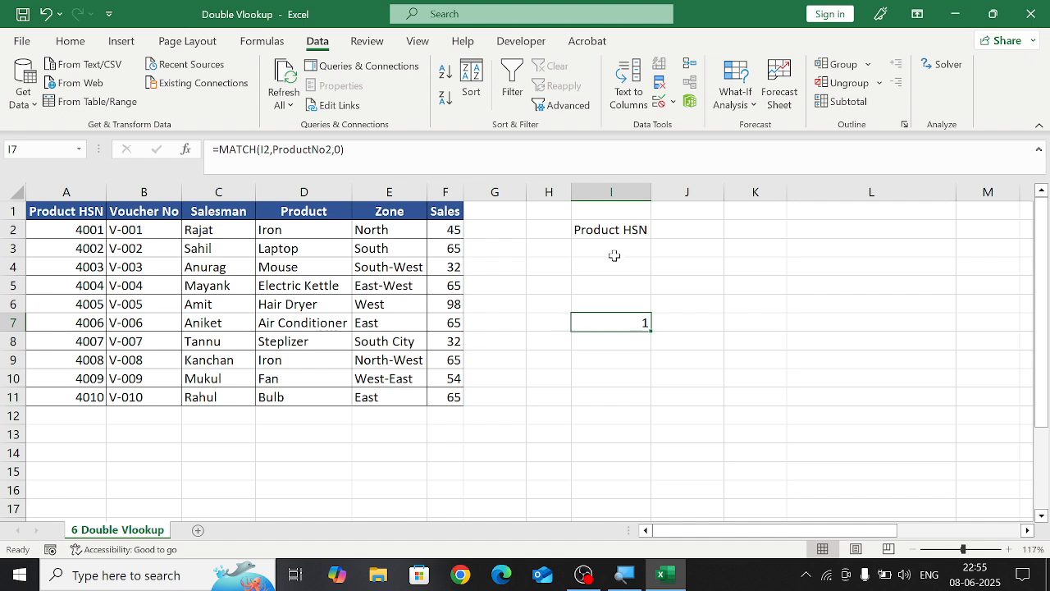
- Change the lookup array of the MATCH formula in I7 to A1:A11, leaving out the match type
double_click(608, 322)
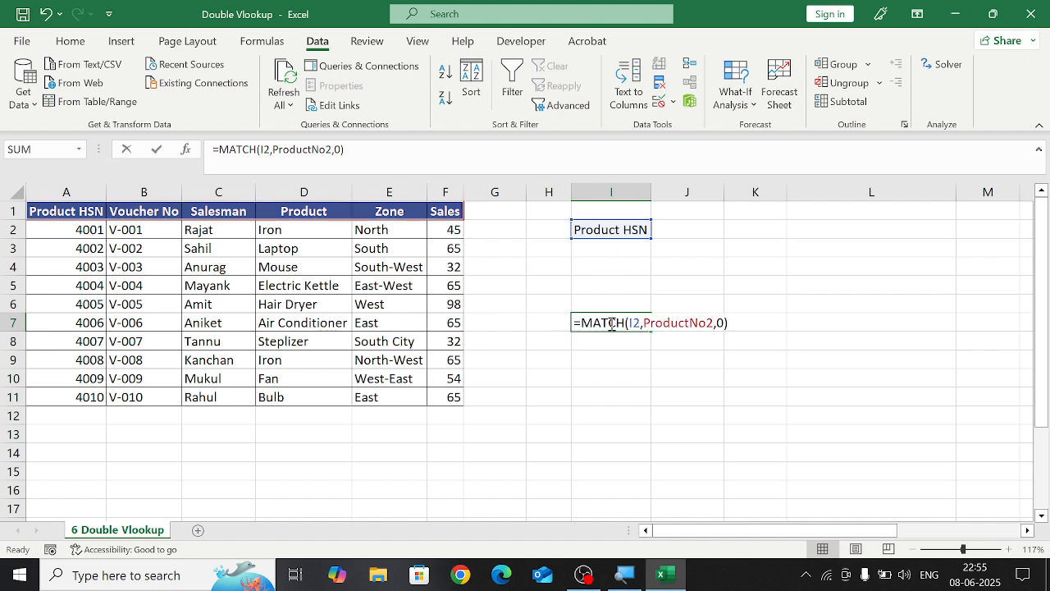
left_click(748, 325)
key("BackSpace")
key("BackSpace")
key("BackSpace")
key("BackSpace")
key("BackSpace")
key("BackSpace")
key("BackSpace")
key("BackSpace")
key("BackSpace")
key("BackSpace")
key("BackSpace")
key("BackSpace")
key("BackSpace")
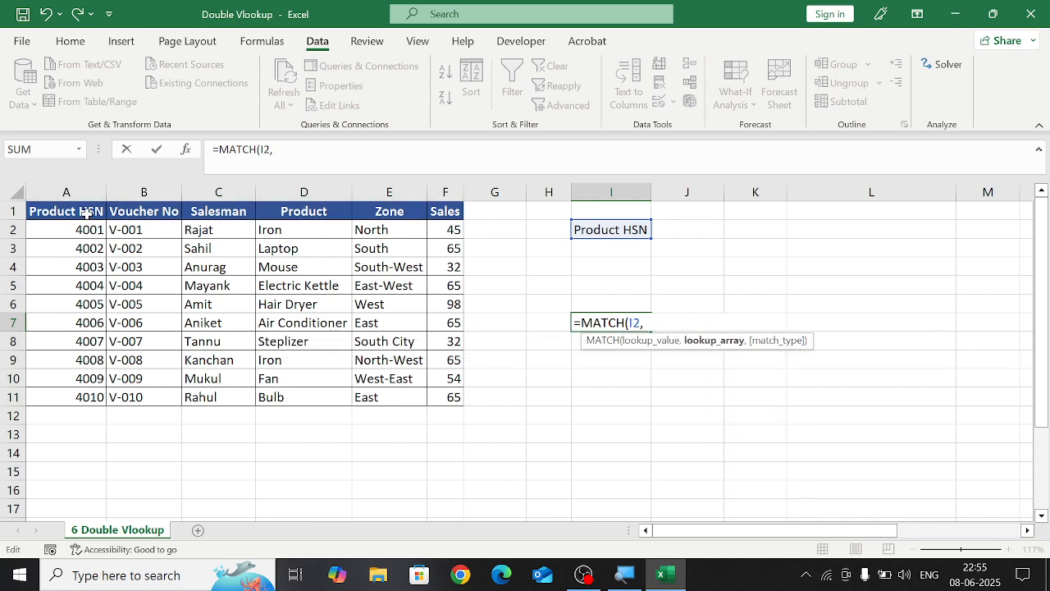
left_click_drag(86, 211, 77, 395)
key("Return")
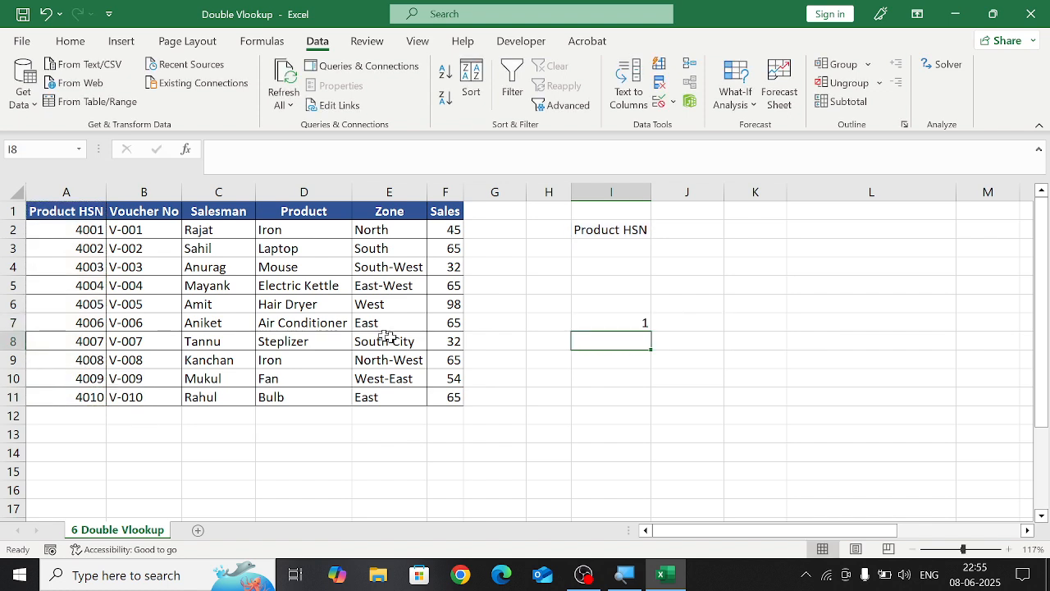
left_click(595, 319)
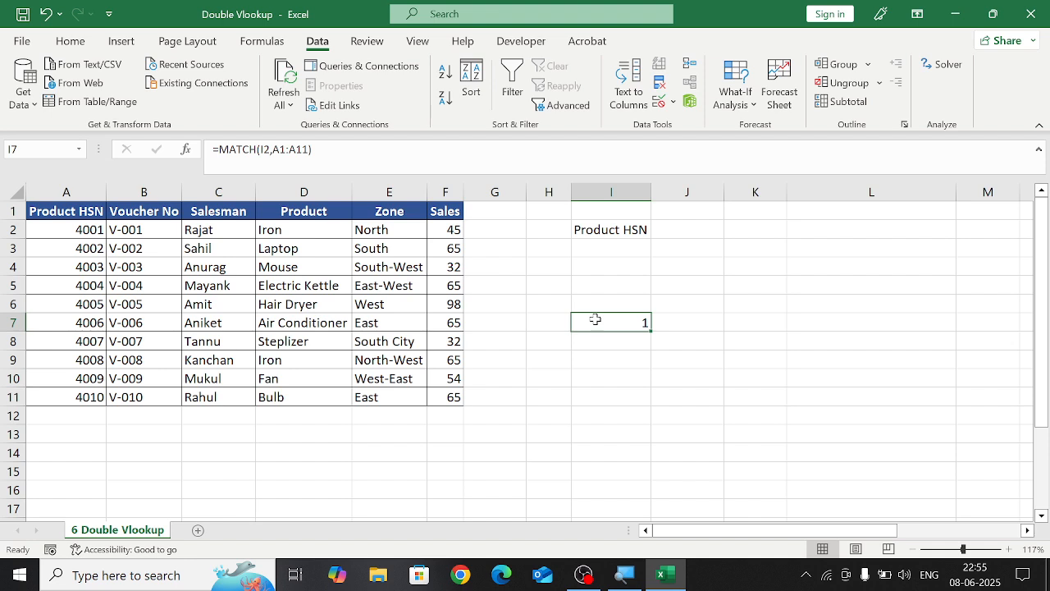
left_click(642, 230)
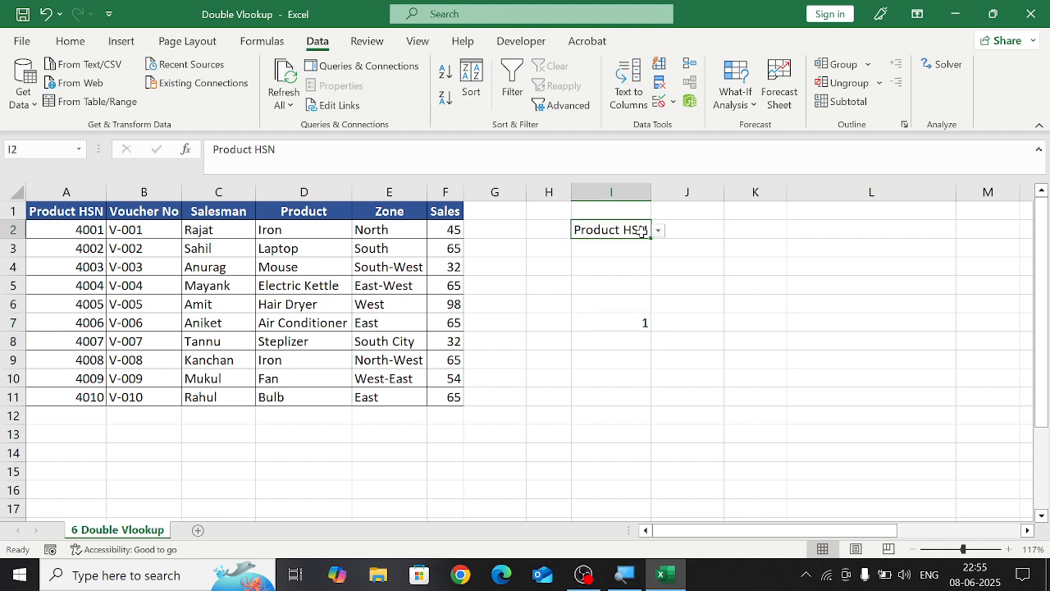
- Replace the lookup value of the MATCH formula in I7 with cell A4 and review the formula
double_click(623, 322)
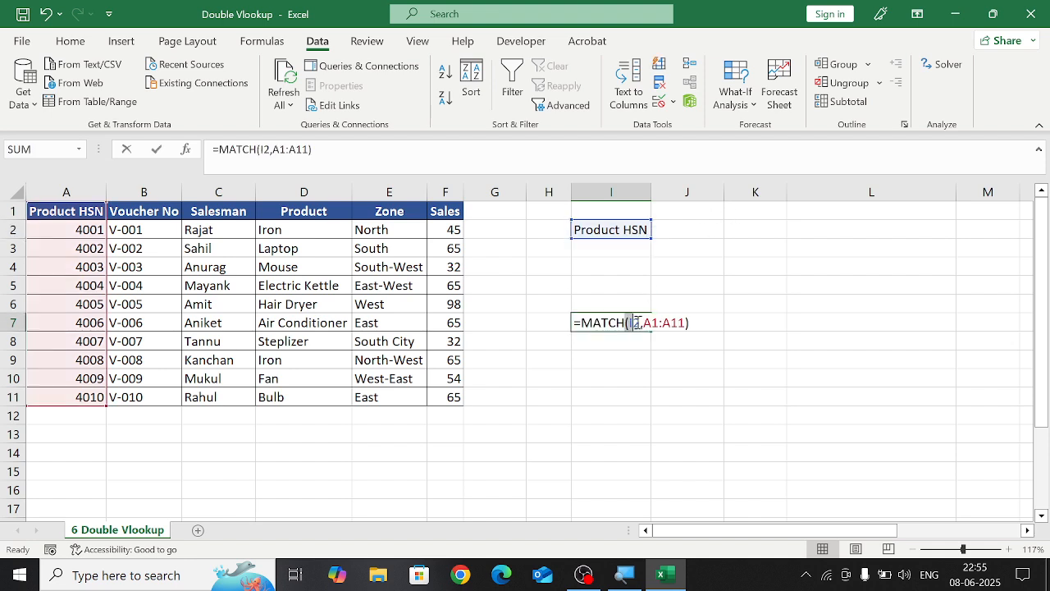
left_click_drag(630, 322, 644, 322)
key("BackSpace")
key("BackSpace")
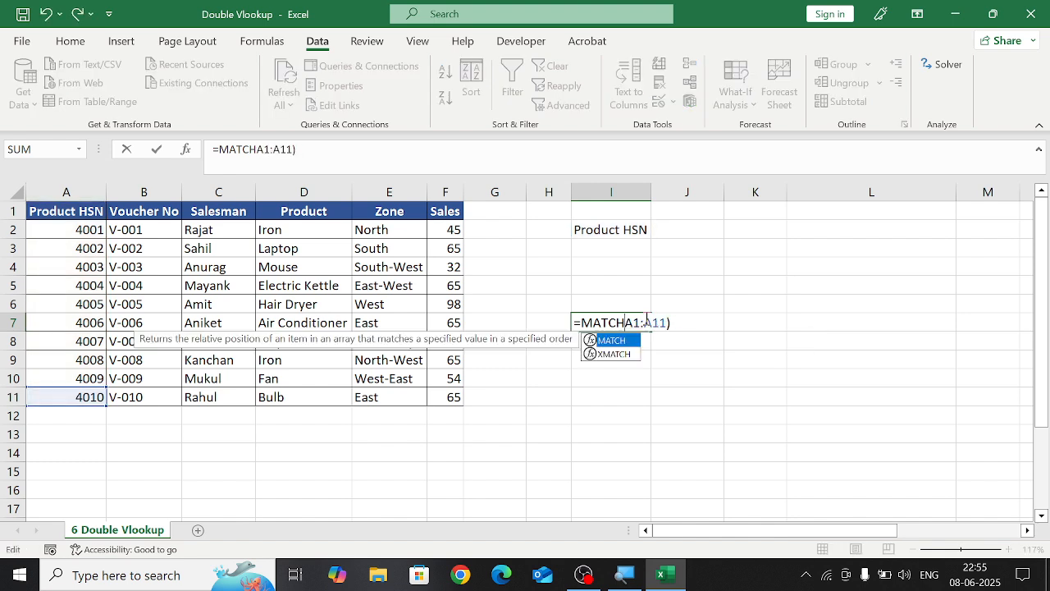
type("(")
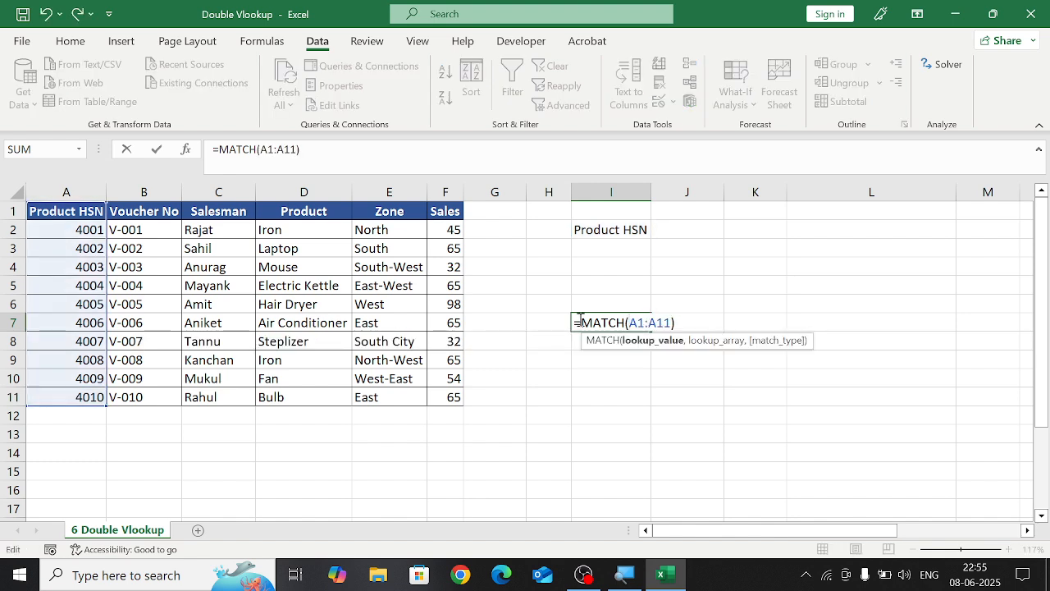
left_click(89, 281)
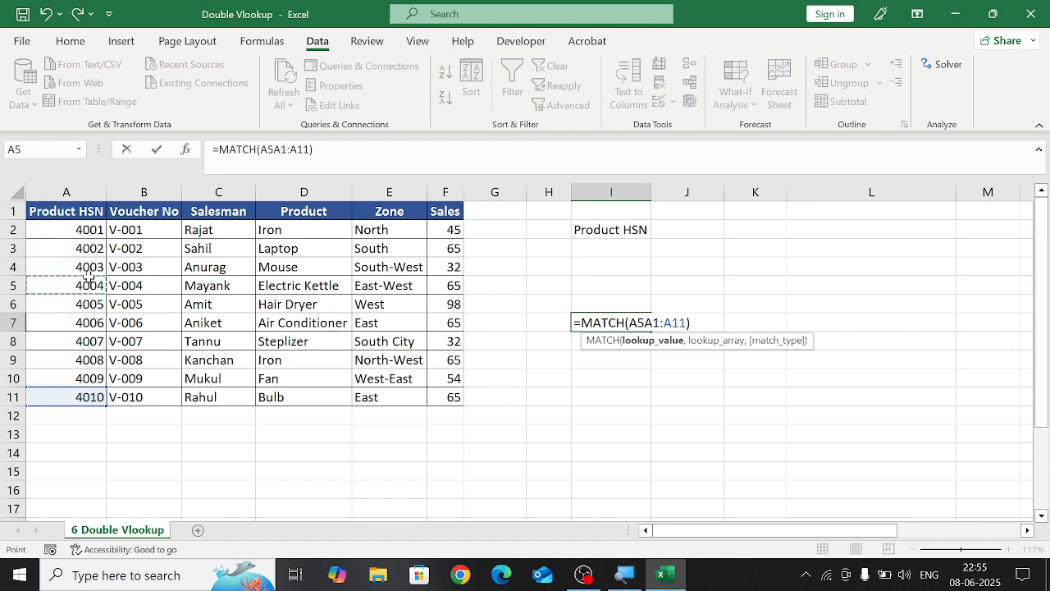
key("BackSpace")
key("BackSpace")
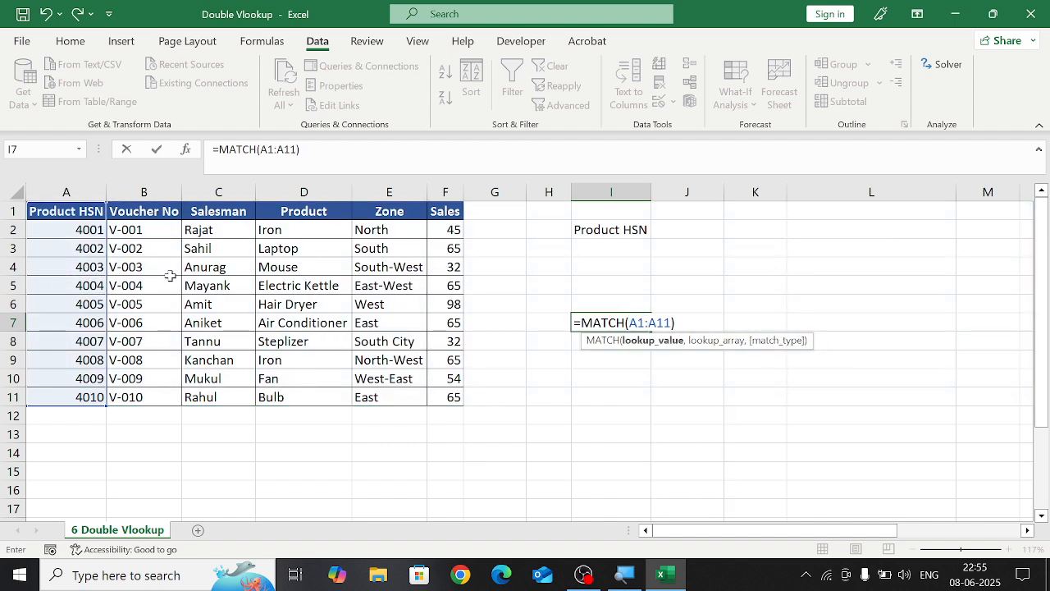
left_click(57, 271)
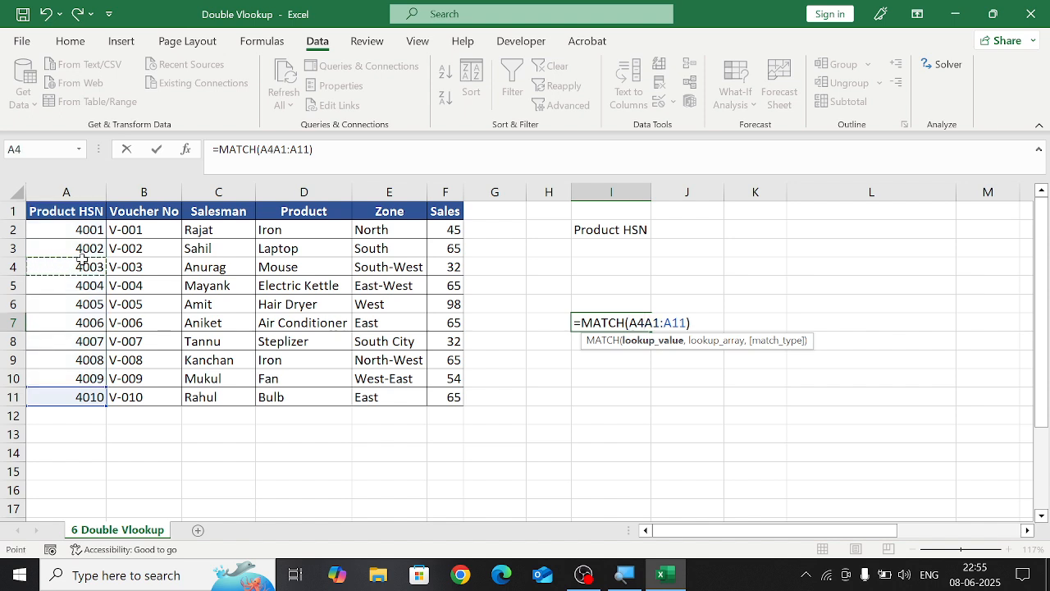
type(",")
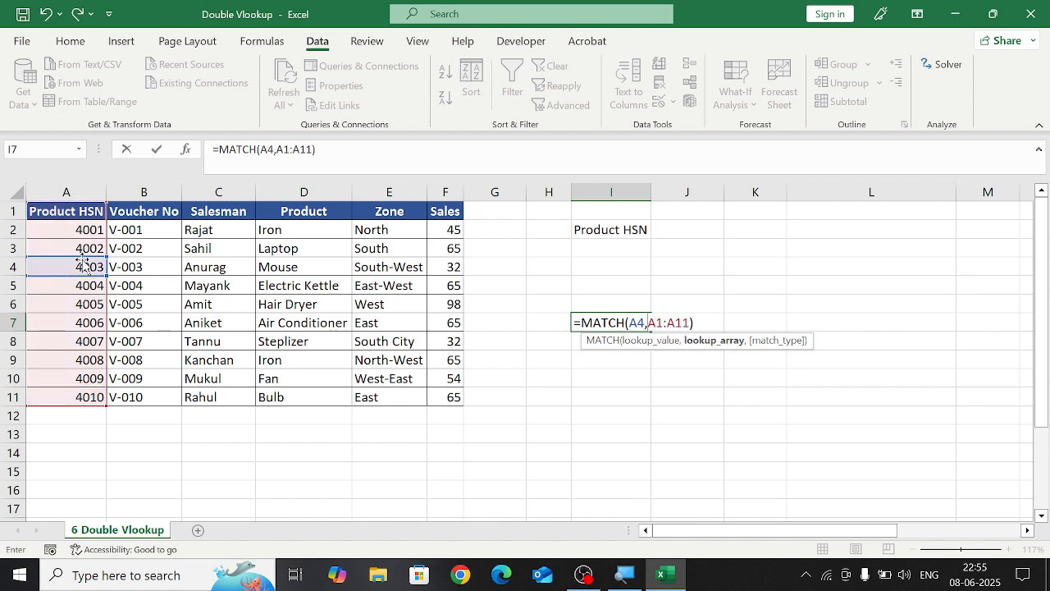
key("Return")
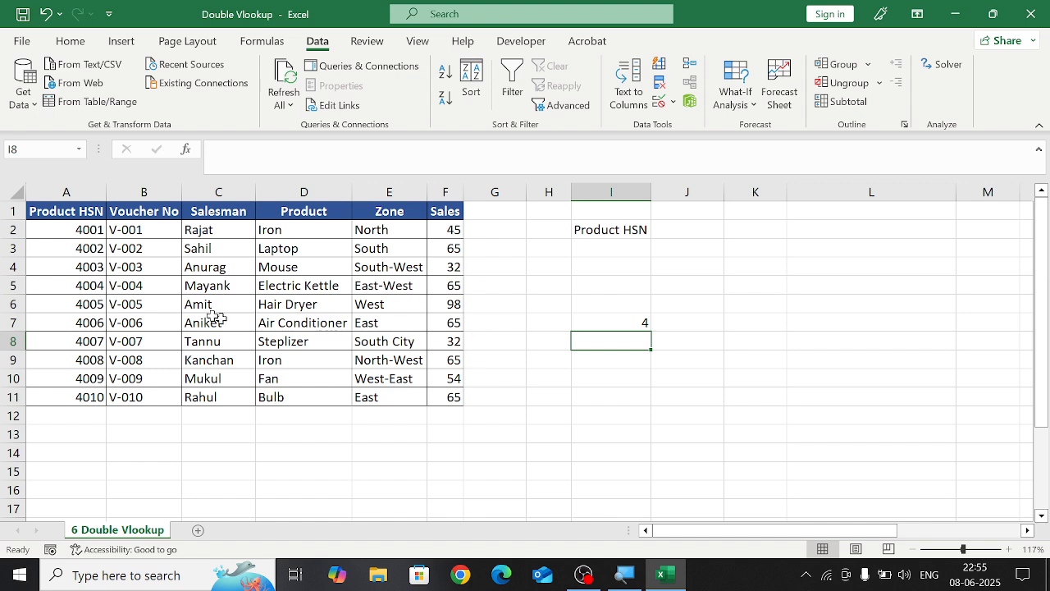
left_click(95, 283)
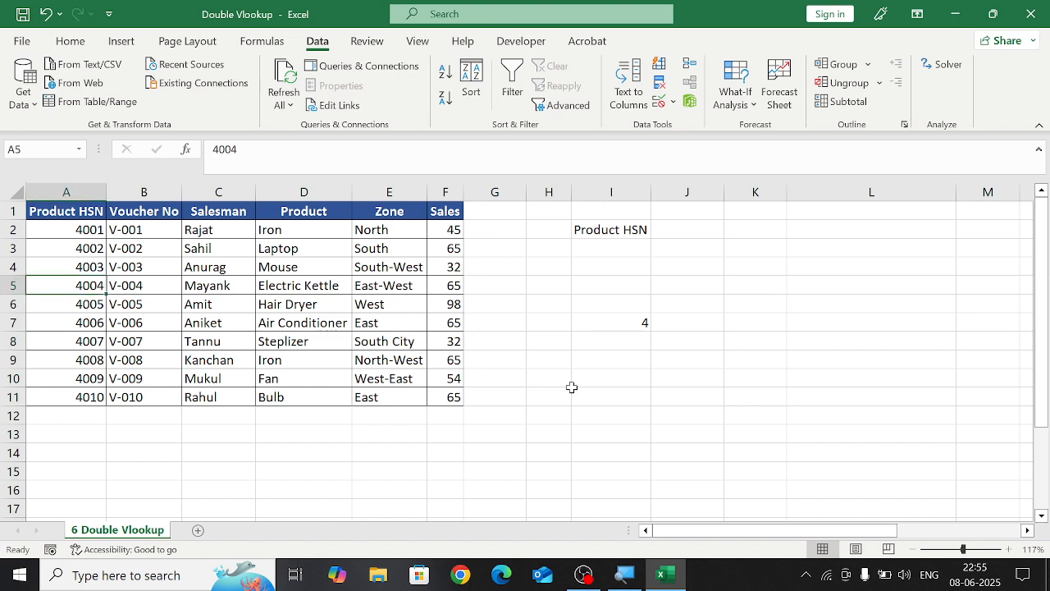
double_click(596, 323)
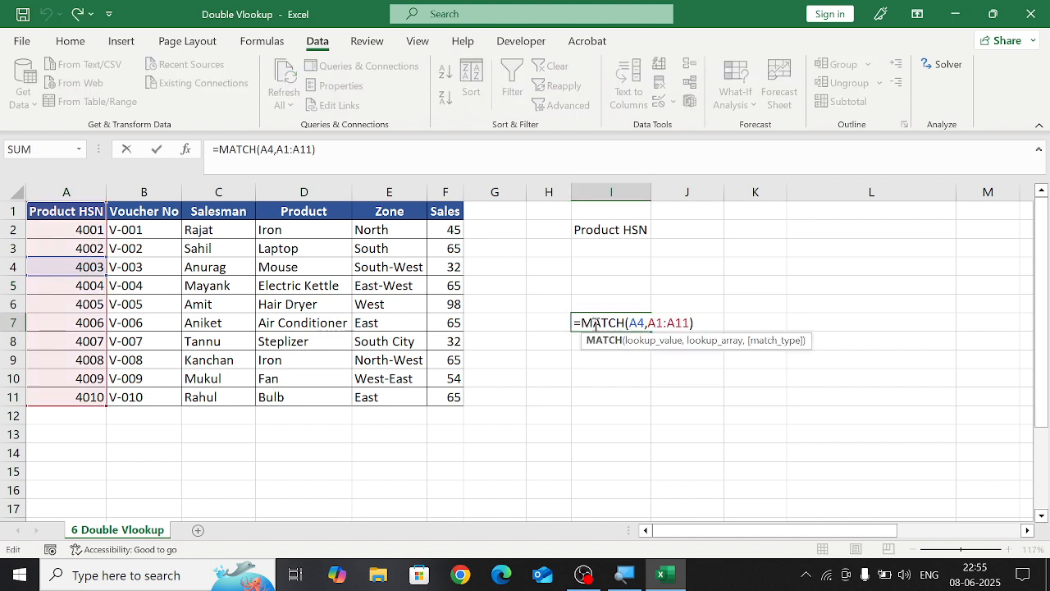
key("Return")
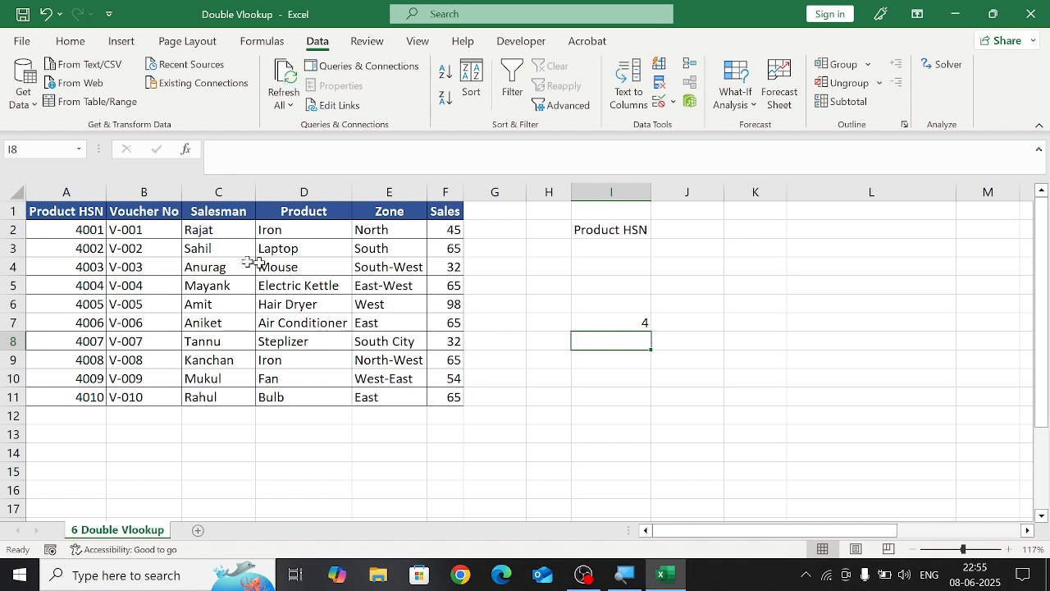
- Enter =ROW(A4) in G4 to compare the row number with the MATCH result
left_click(78, 261)
left_click_drag(78, 261, 494, 270)
left_click(495, 270)
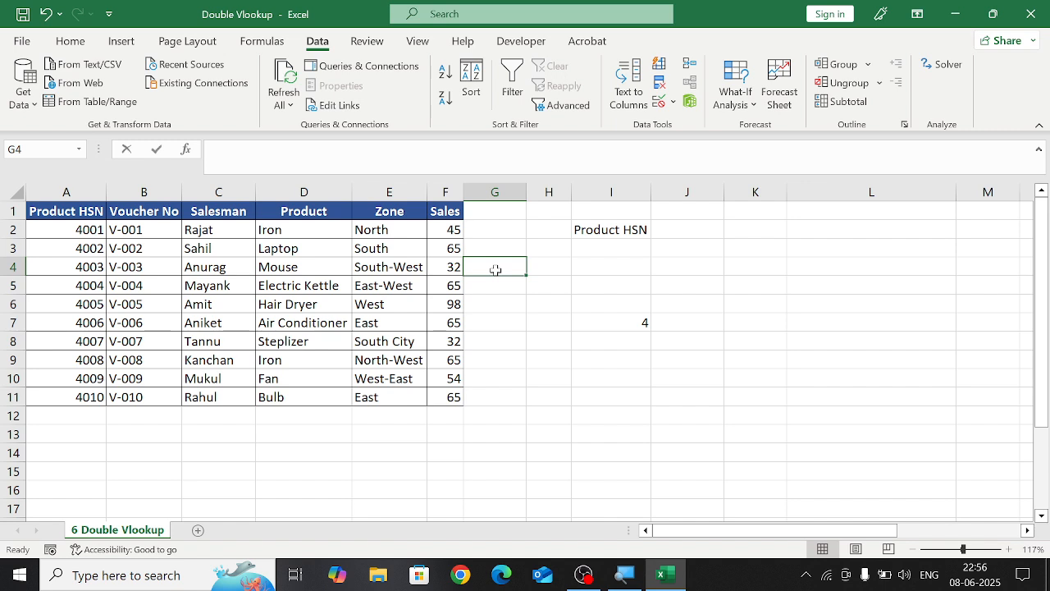
type("=ROW")
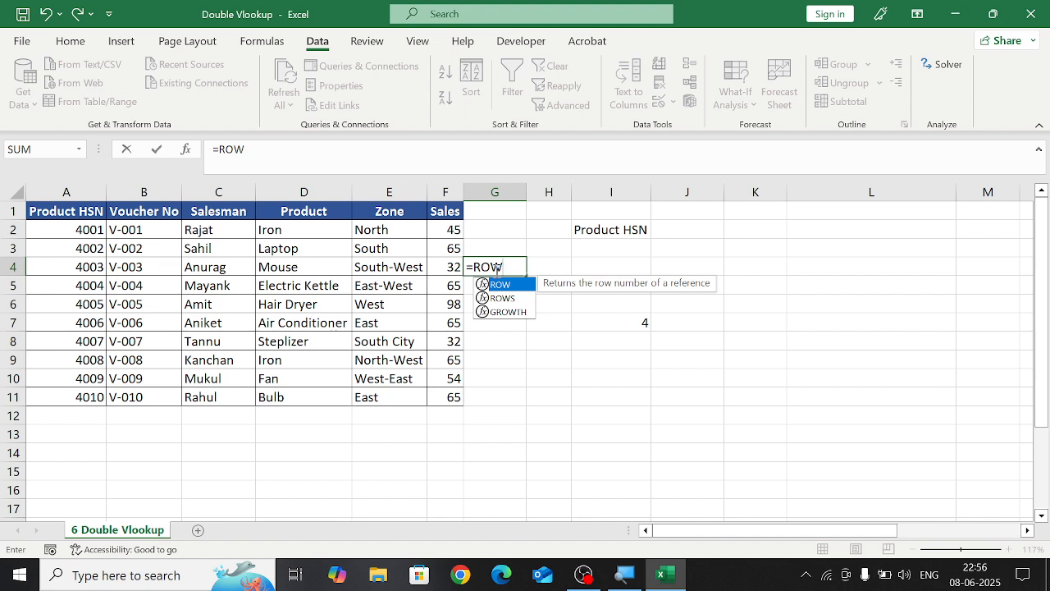
type("(")
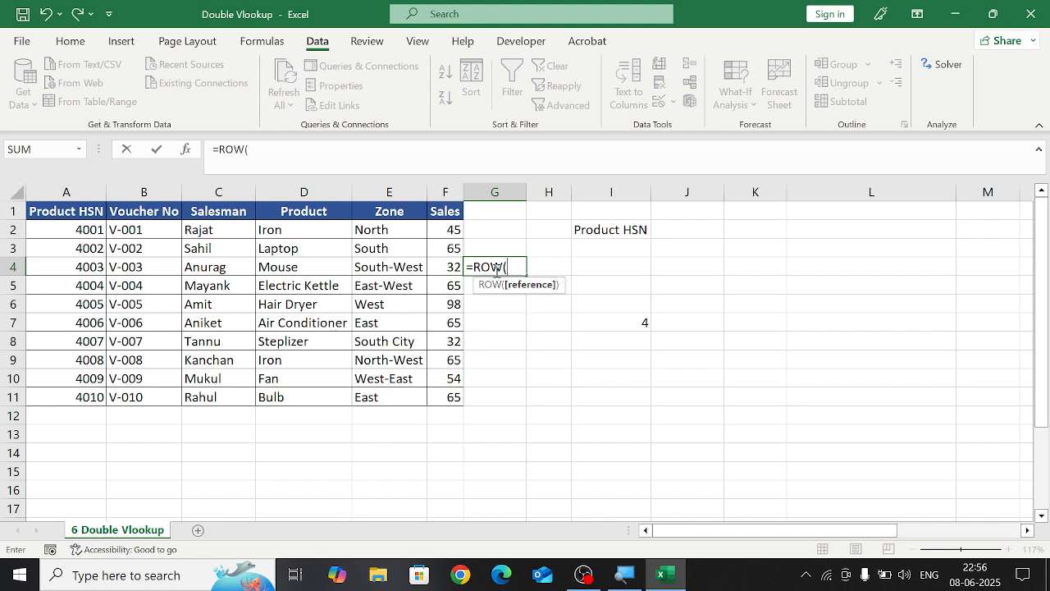
left_click(87, 271)
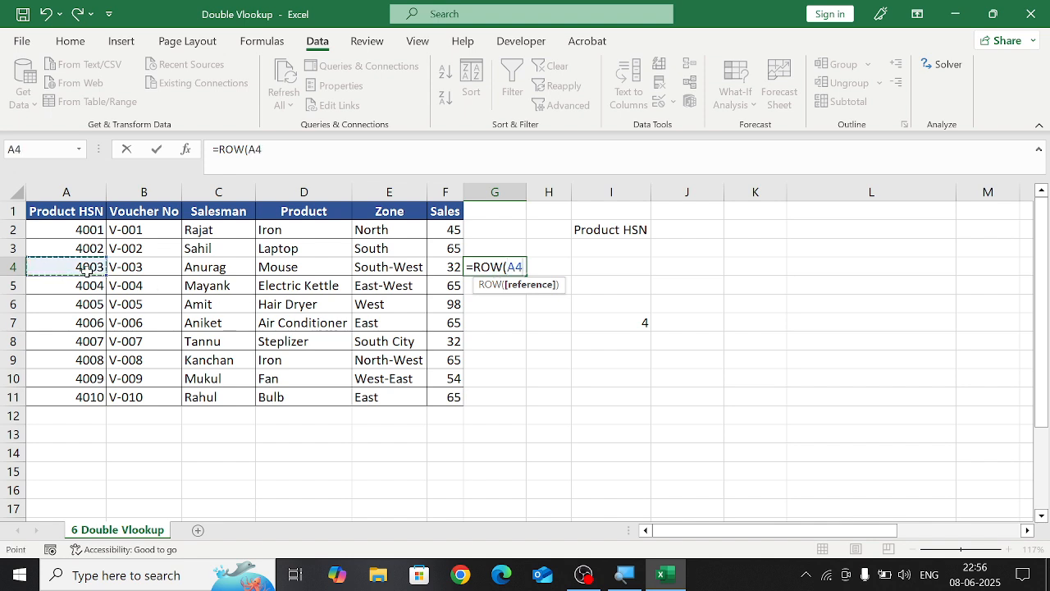
key("Return")
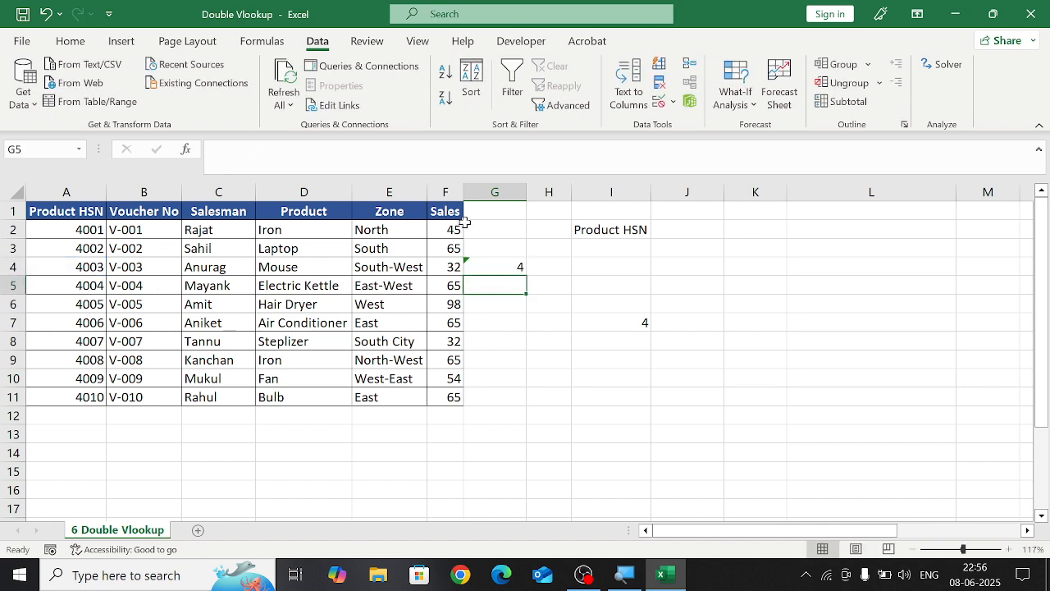
- Clear the test formulas from G4 and I7
left_click(509, 267)
key("BackSpace")
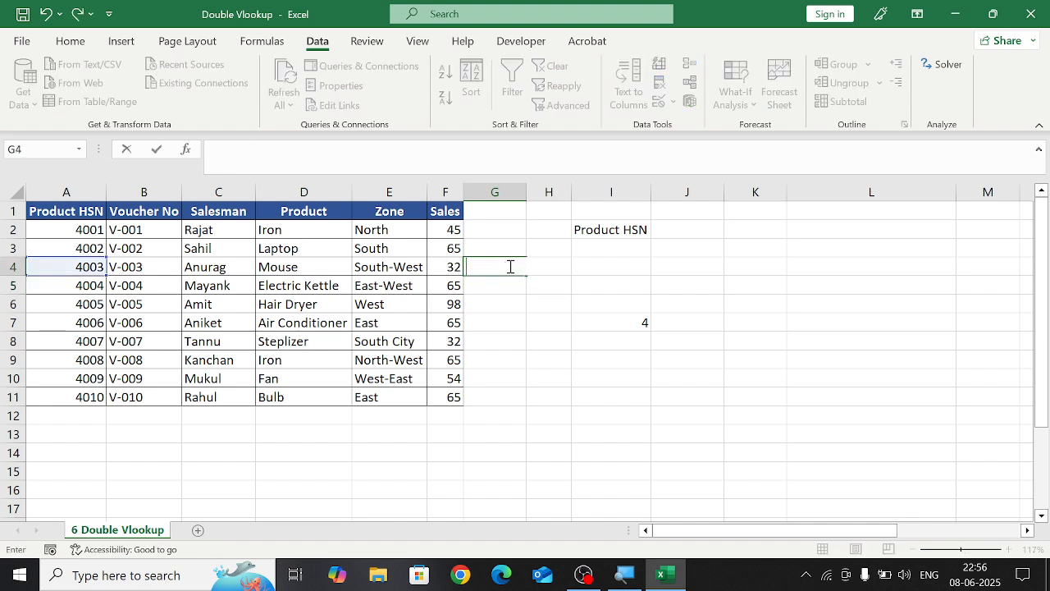
left_click(638, 322)
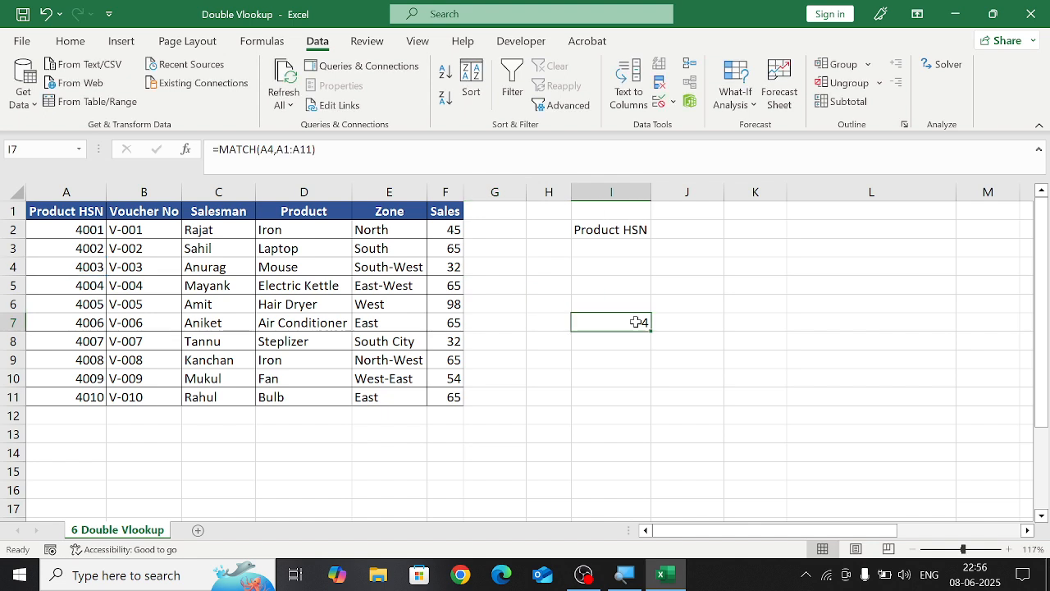
key("BackSpace")
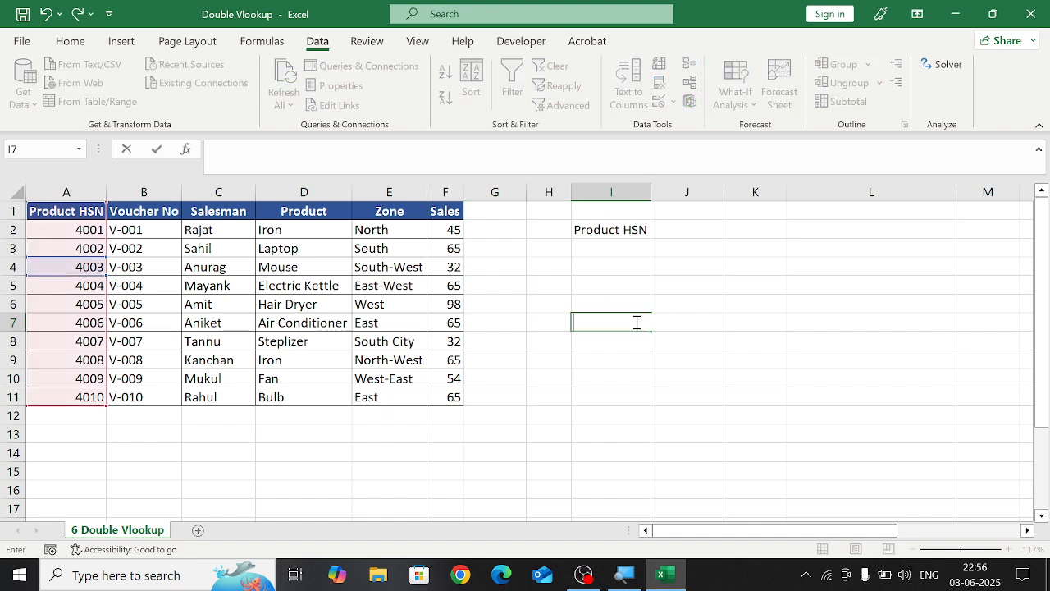
- Start a List data validation for I3 with the source =INDEX($A$2:$B$11
left_click(596, 246)
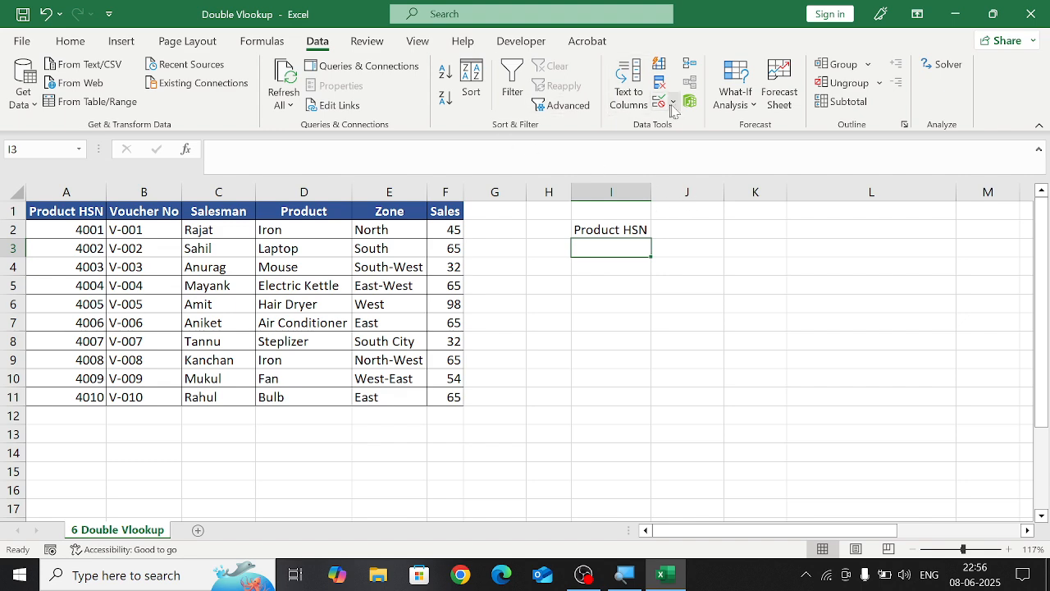
left_click(673, 104)
left_click(681, 123)
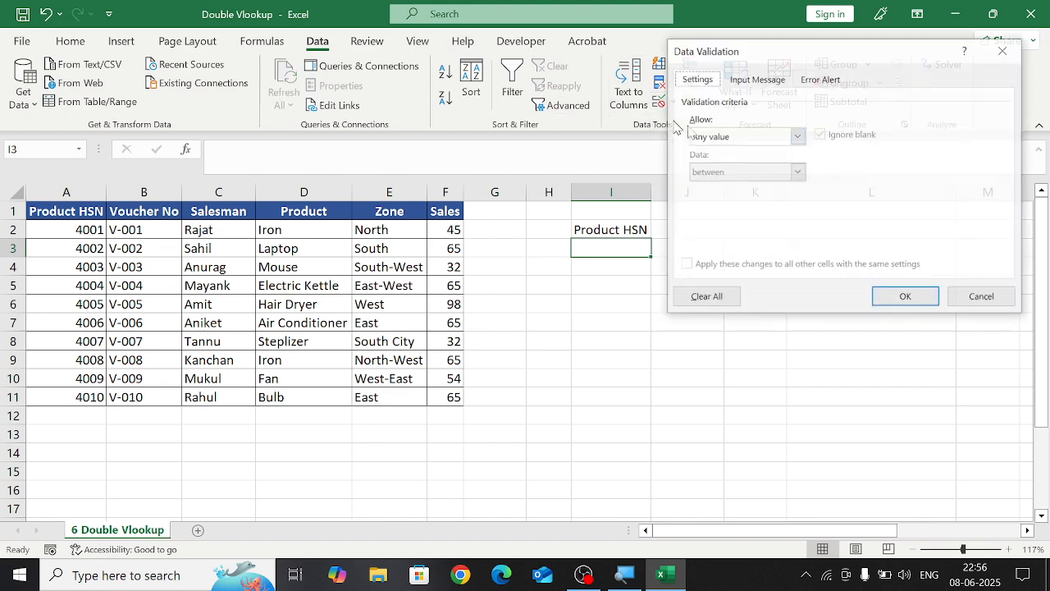
left_click(796, 136)
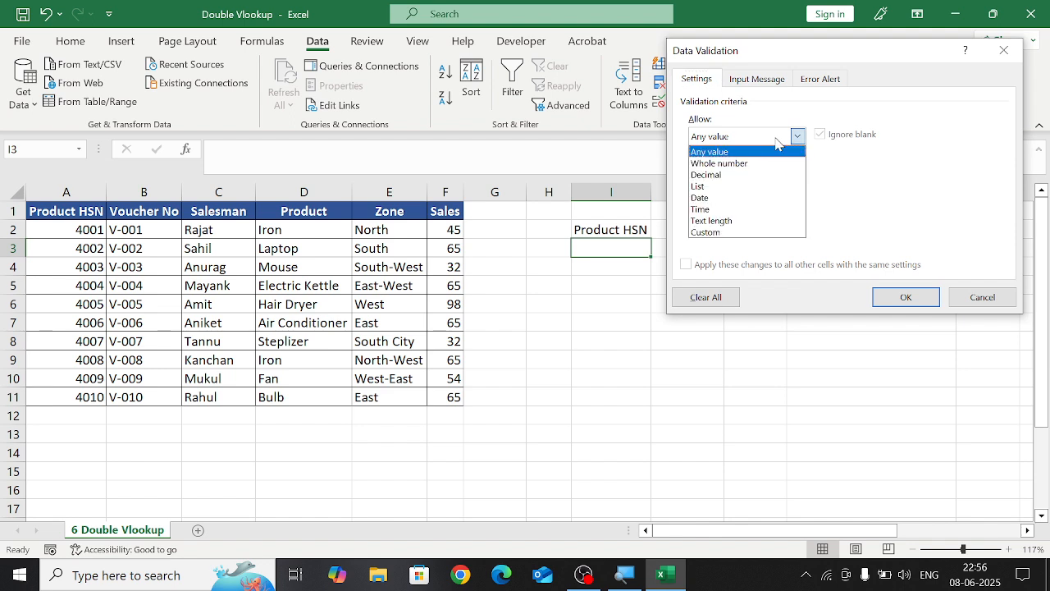
left_click(739, 177)
left_click(749, 205)
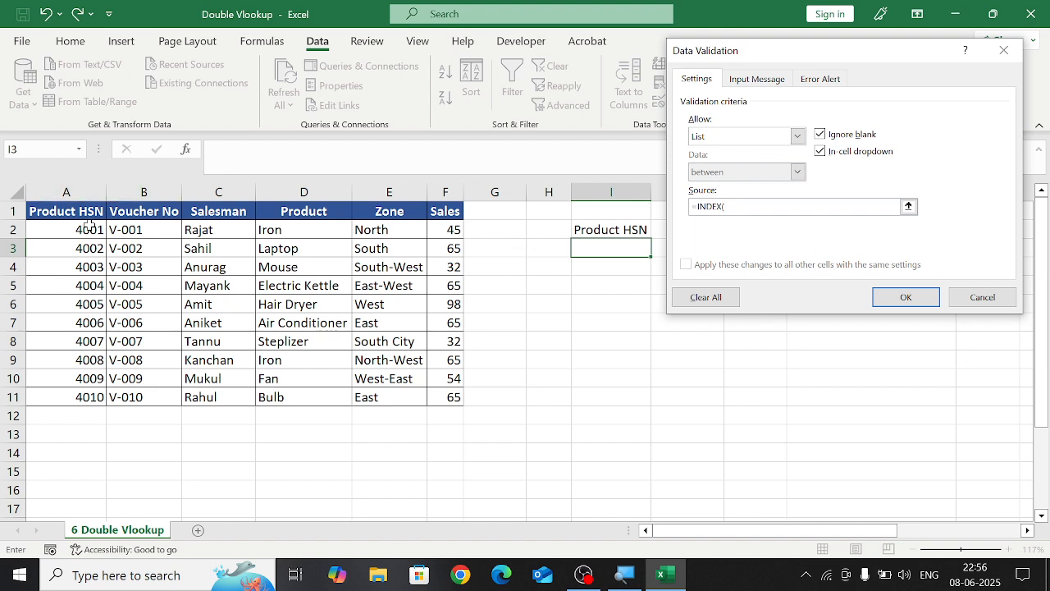
left_click_drag(89, 228, 115, 396)
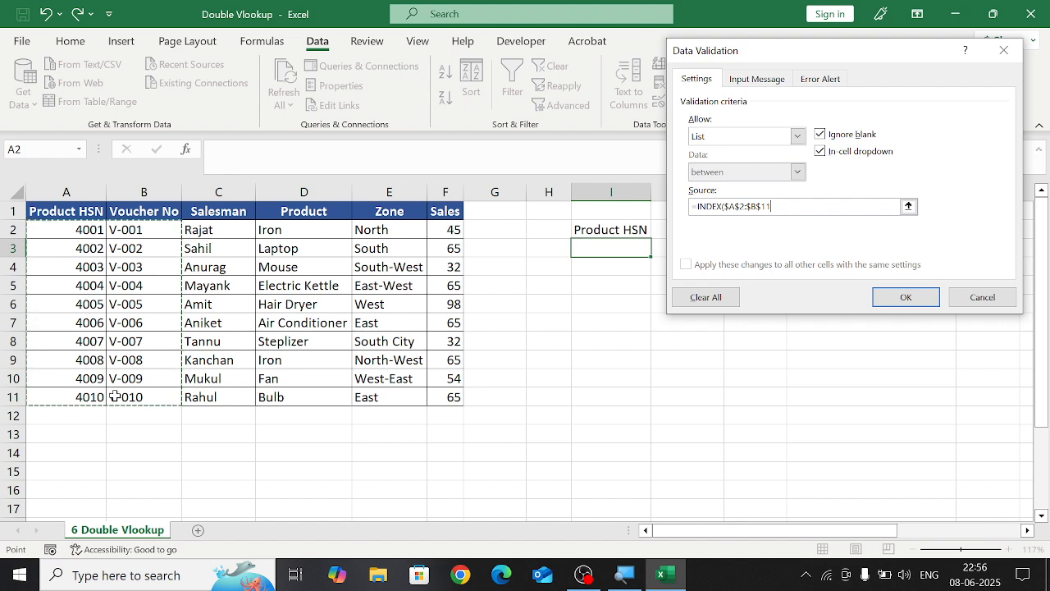
- Complete the validation source of I3 as =INDEX($A$2:$B$11,0,MATCH($I$2,$A$1:$B$1,0)) and apply it
type(",0,MATCH(")
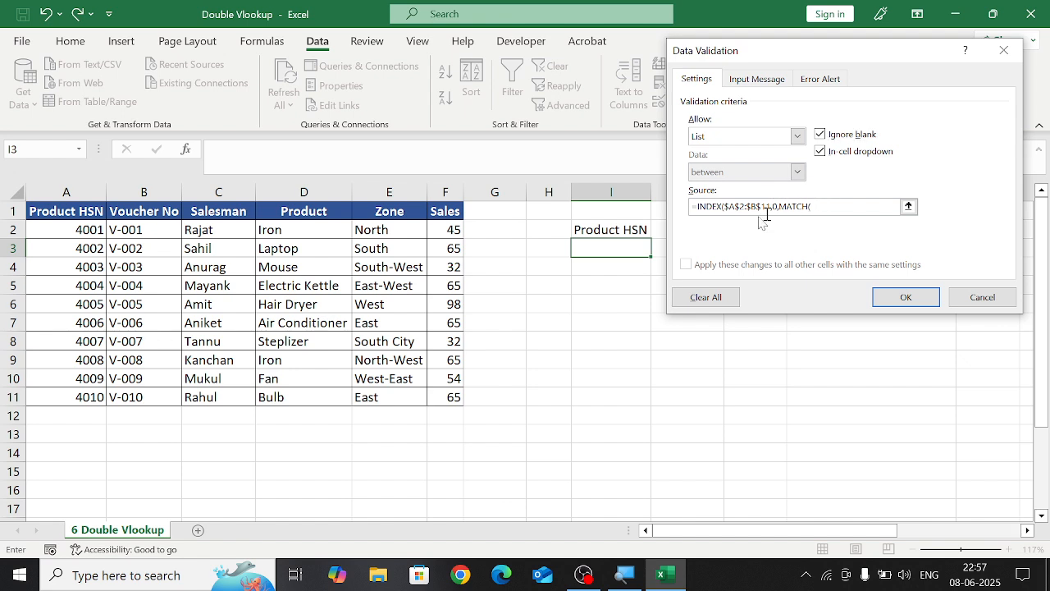
left_click(630, 233)
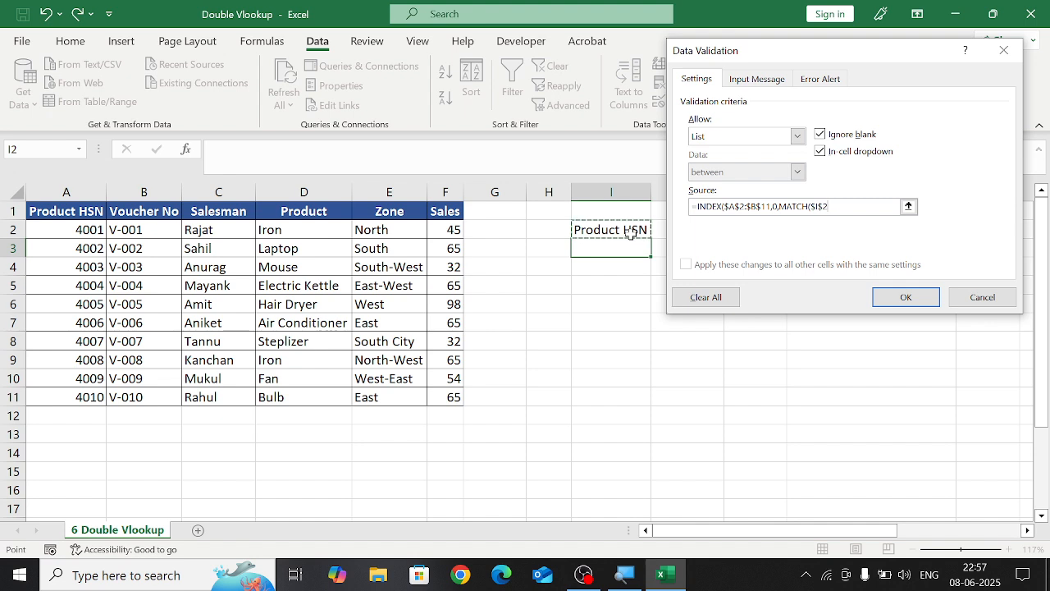
type(",")
left_click_drag(98, 212, 145, 210)
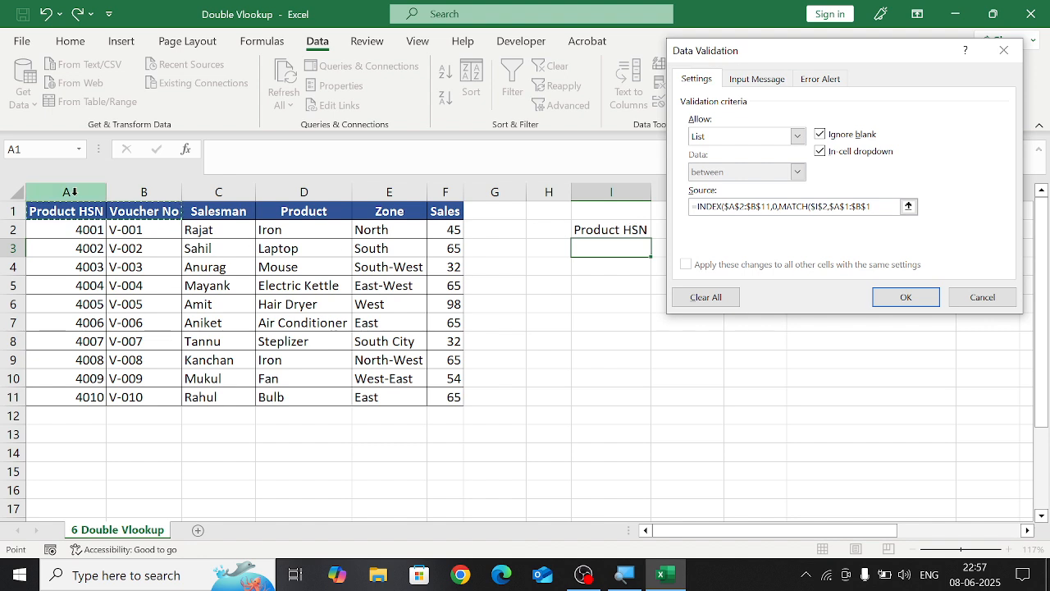
left_click_drag(91, 212, 131, 212)
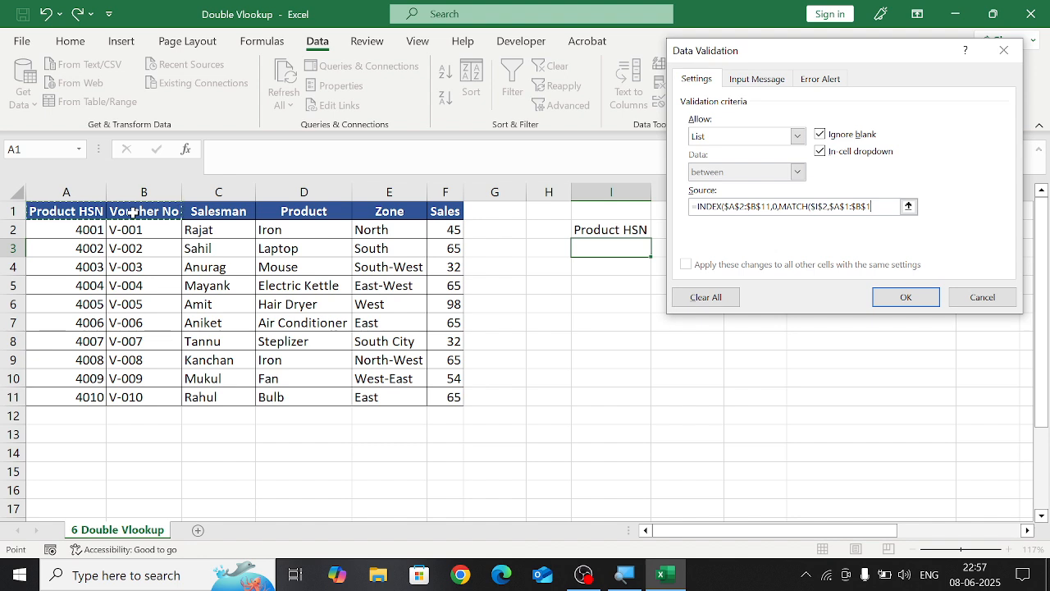
type(",0")
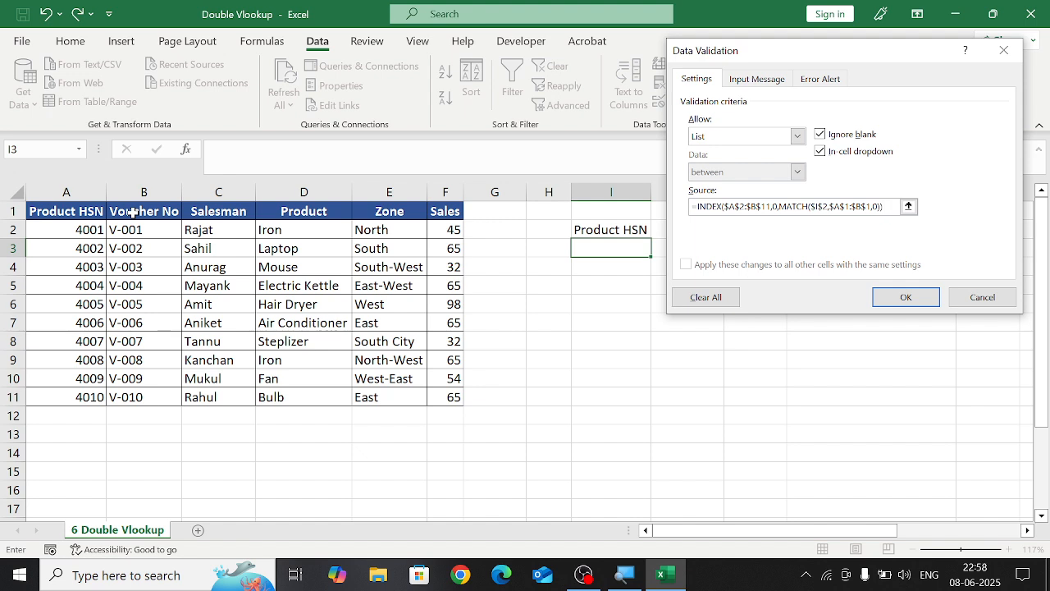
left_click(903, 304)
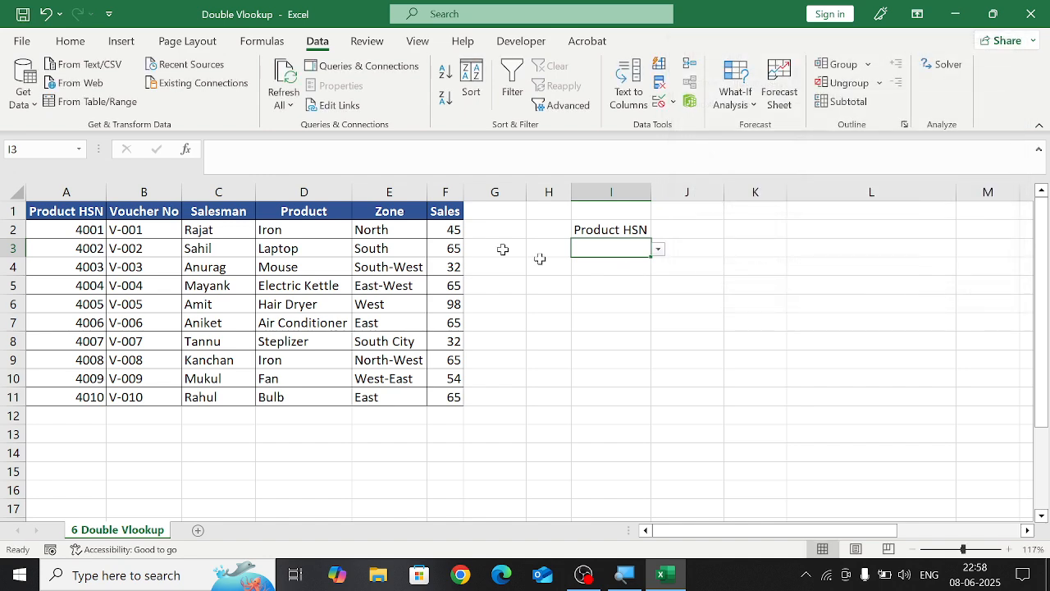
- Pick 4003 from the dropdown in I3 and switch the field in I2 to Voucher No
left_click(658, 250)
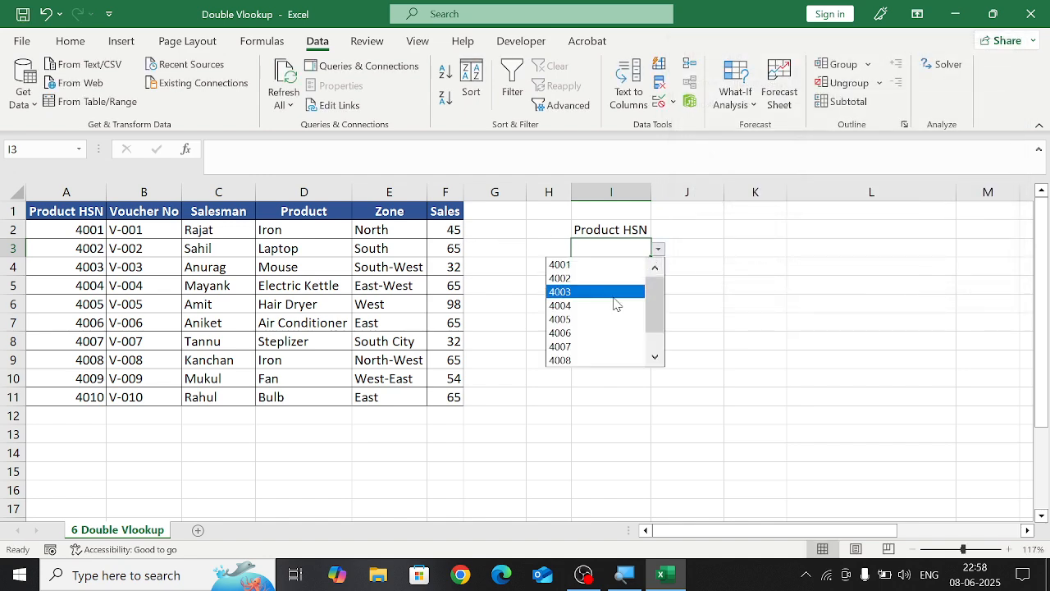
left_click(614, 294)
left_click(648, 232)
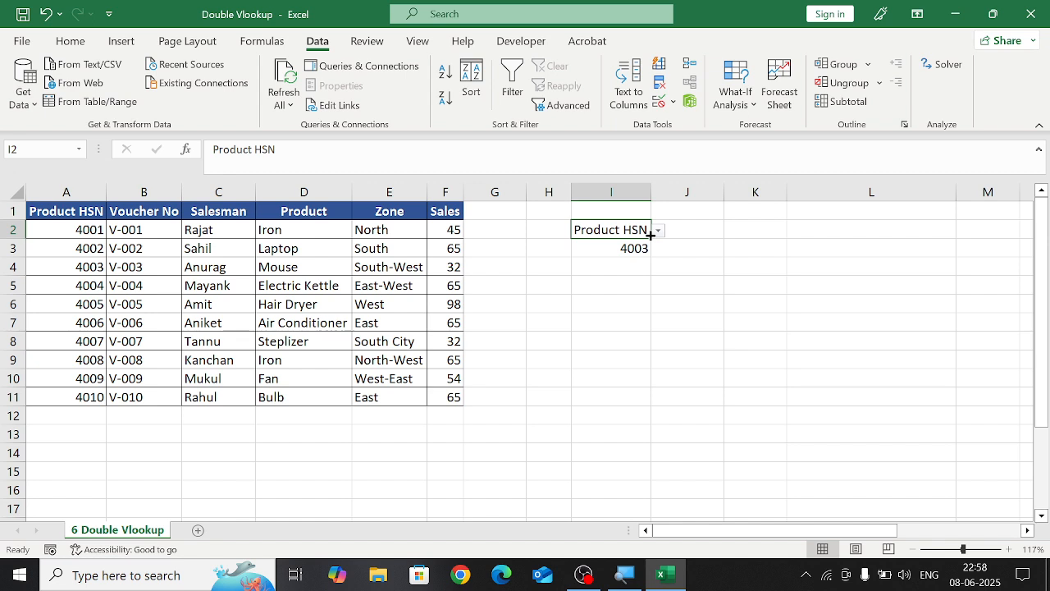
left_click(659, 232)
left_click(621, 257)
left_click(621, 265)
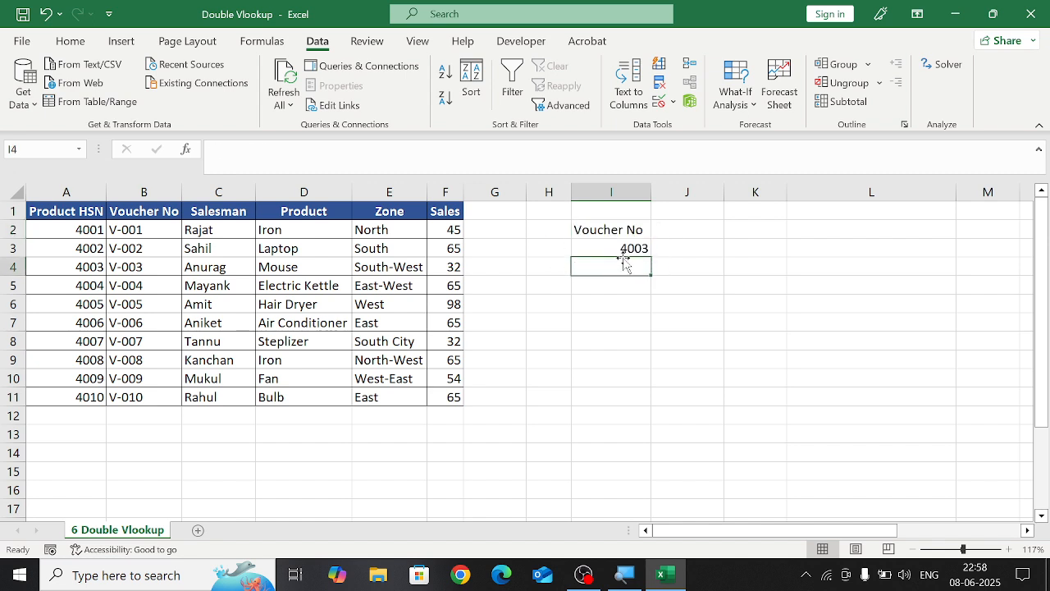
- Choose V-004 from the dependent dropdown in I3
left_click(630, 248)
left_click(657, 249)
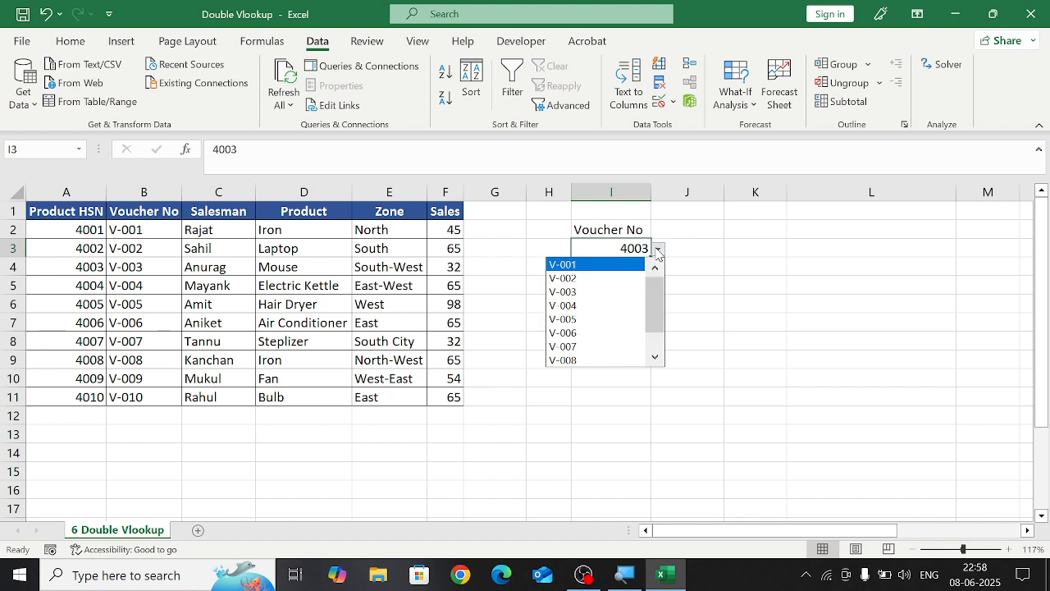
left_click(607, 304)
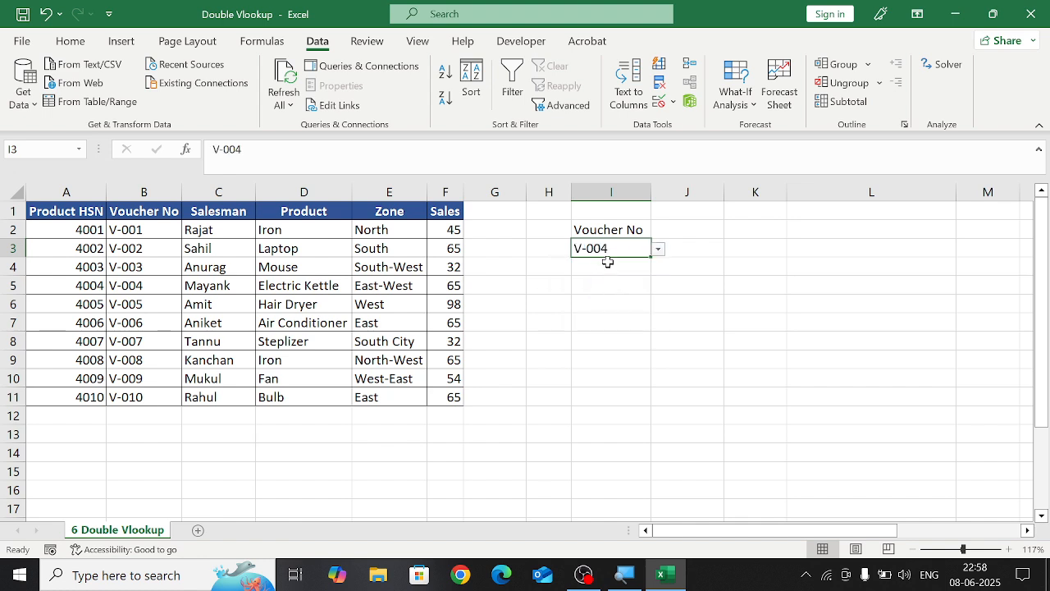
- Apply all borders to I2:I3 and fill the header cell I2 with yellow
left_click(632, 230)
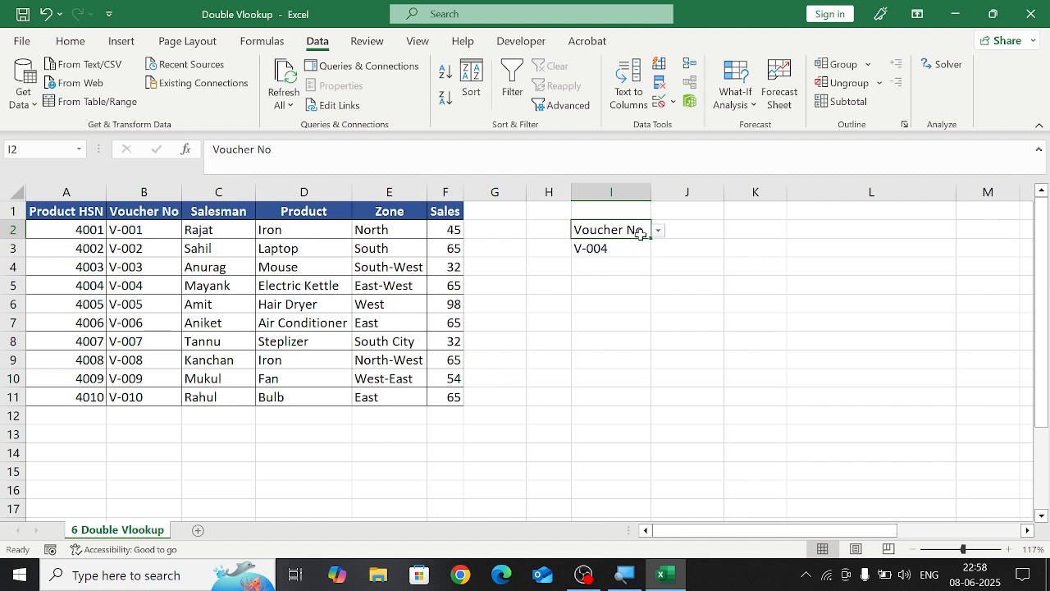
left_click_drag(635, 228, 640, 244)
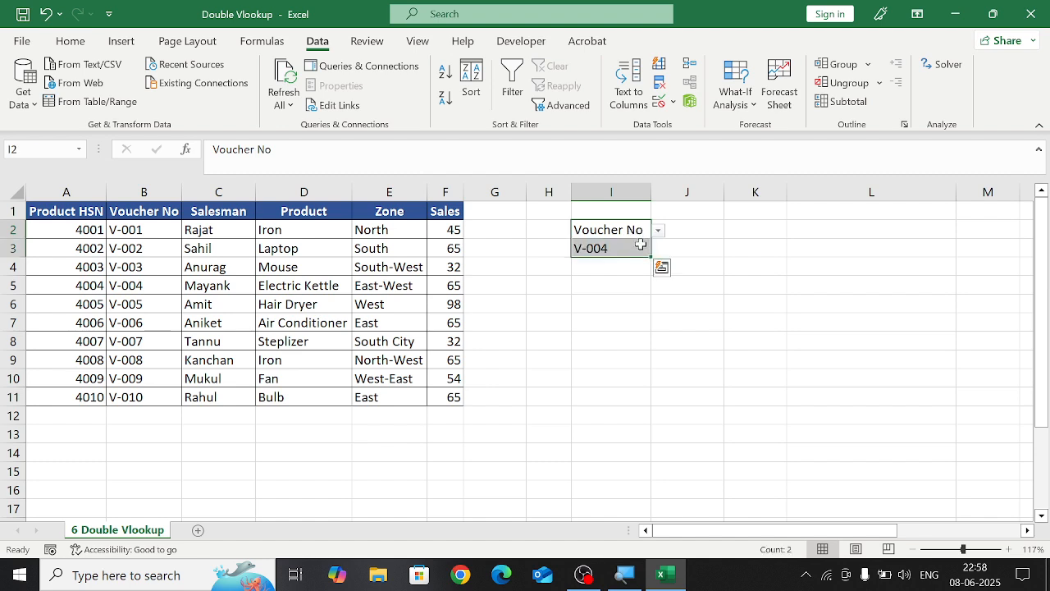
key("alt+h")
key("b")
key("a")
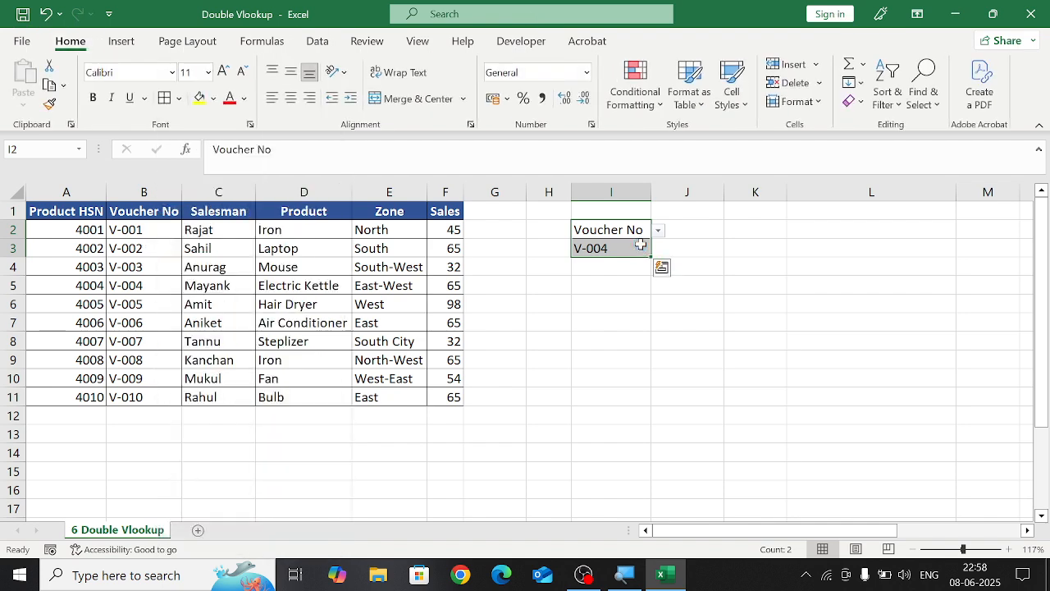
left_click(590, 299)
left_click(600, 234)
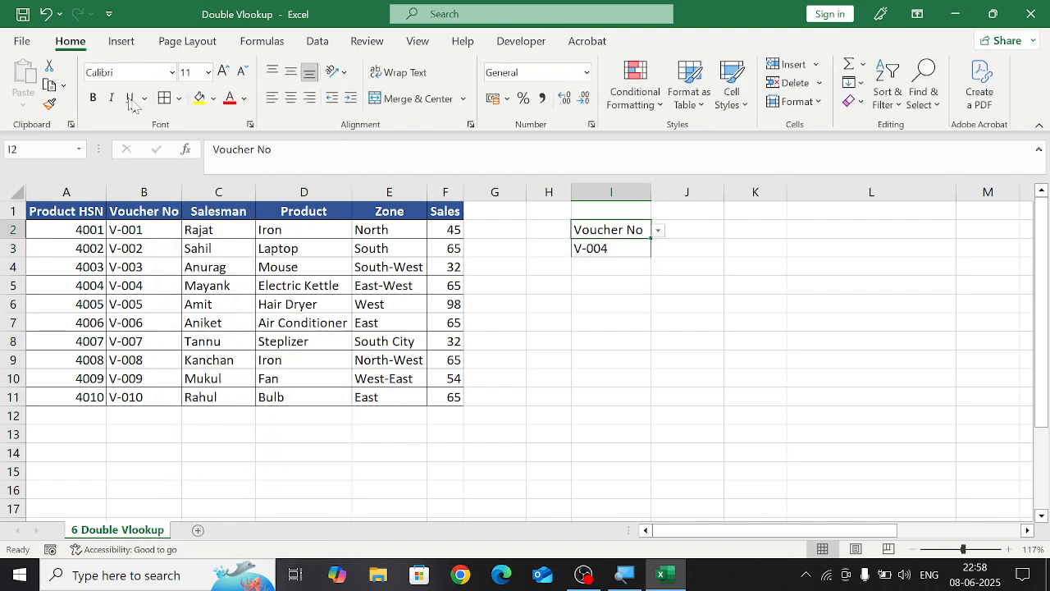
left_click(200, 97)
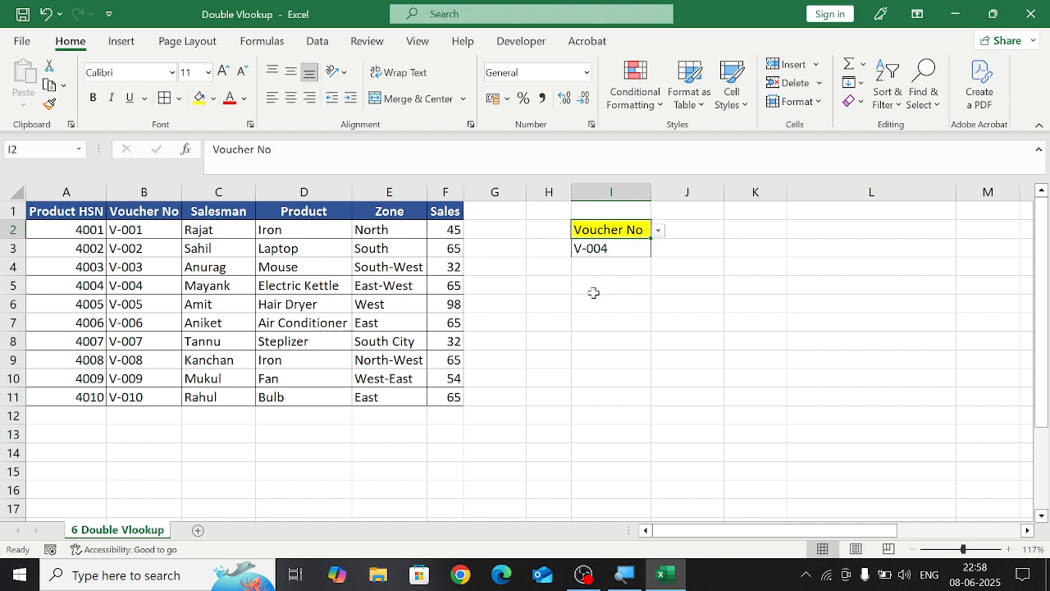
left_click(589, 323)
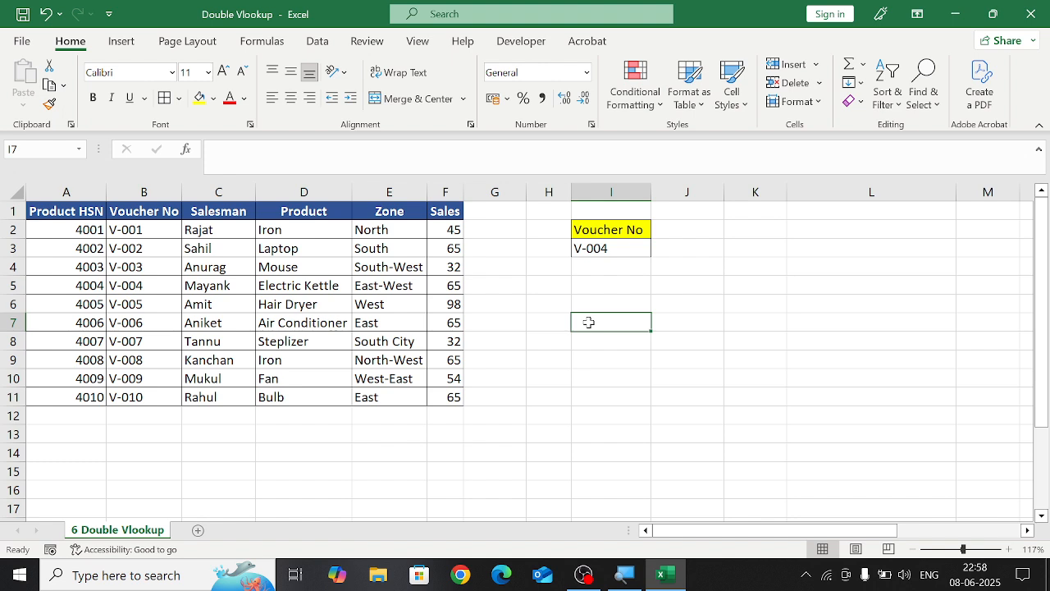
type("=")
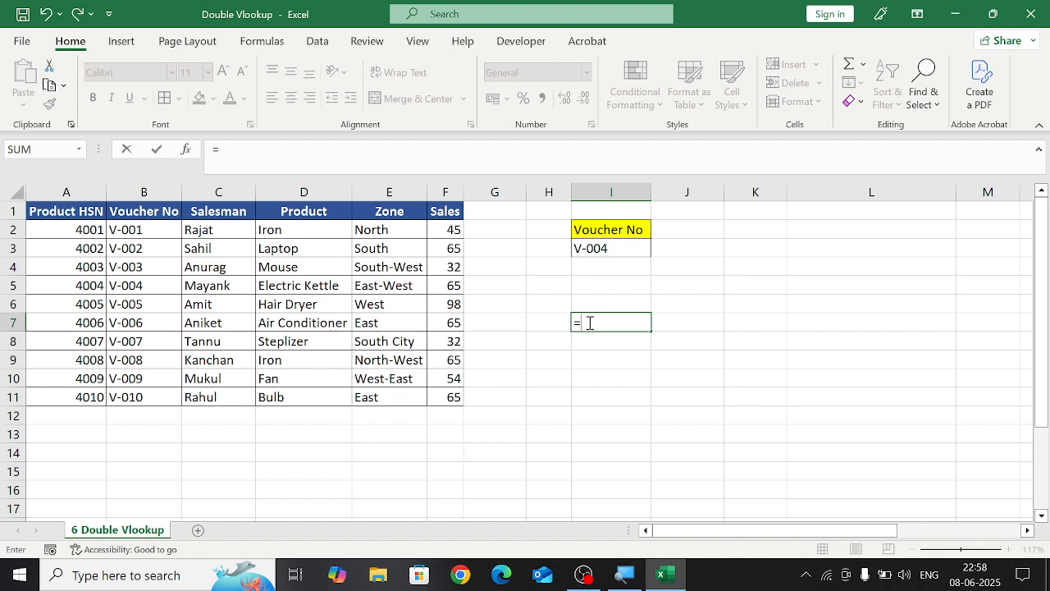
key("Escape")
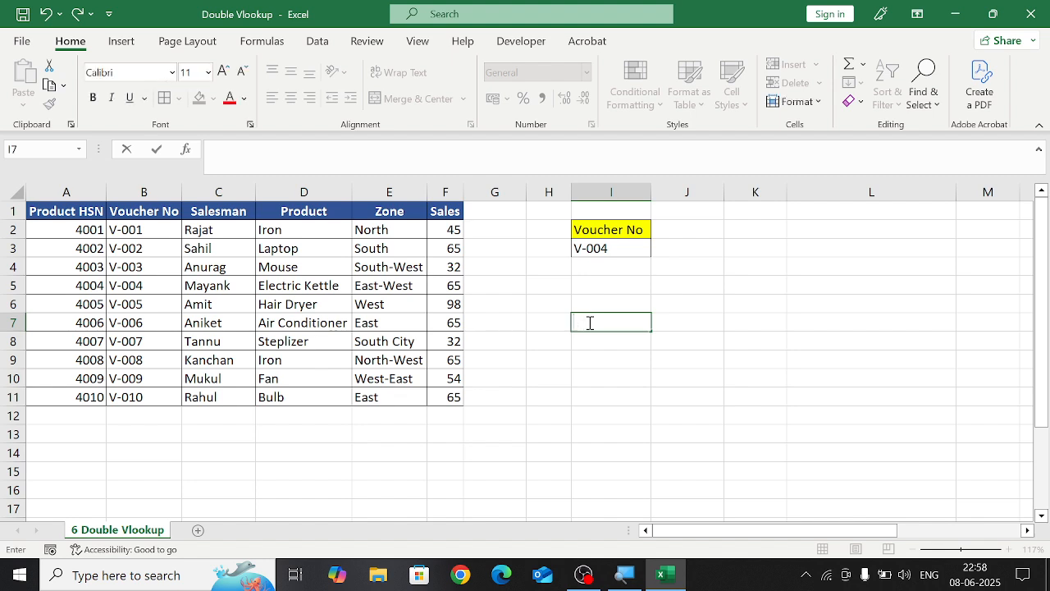
left_click(788, 256)
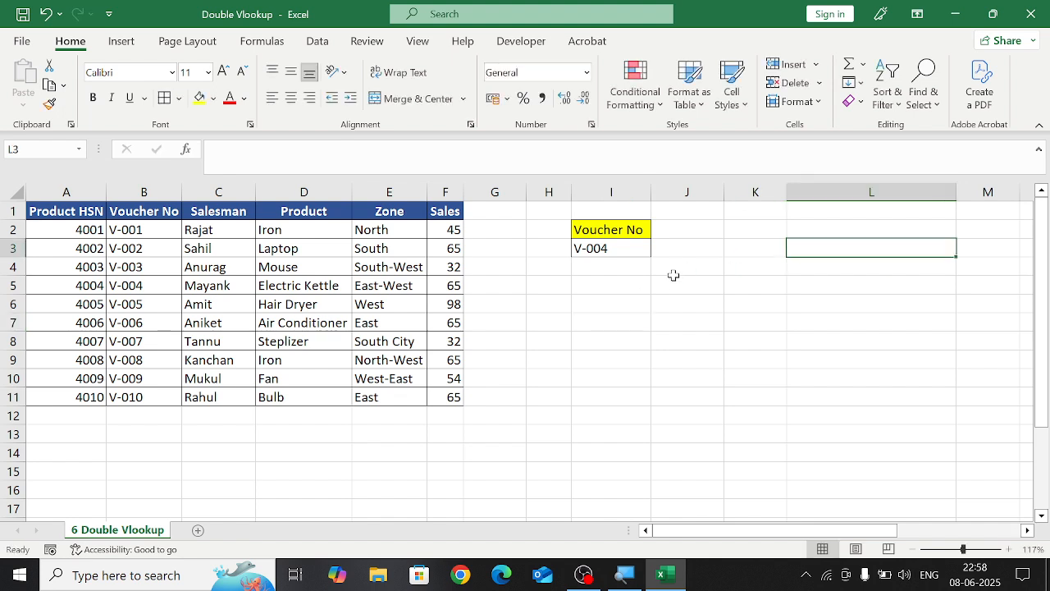
- Start a formula in I7 with the IFERROR function
left_click(594, 317)
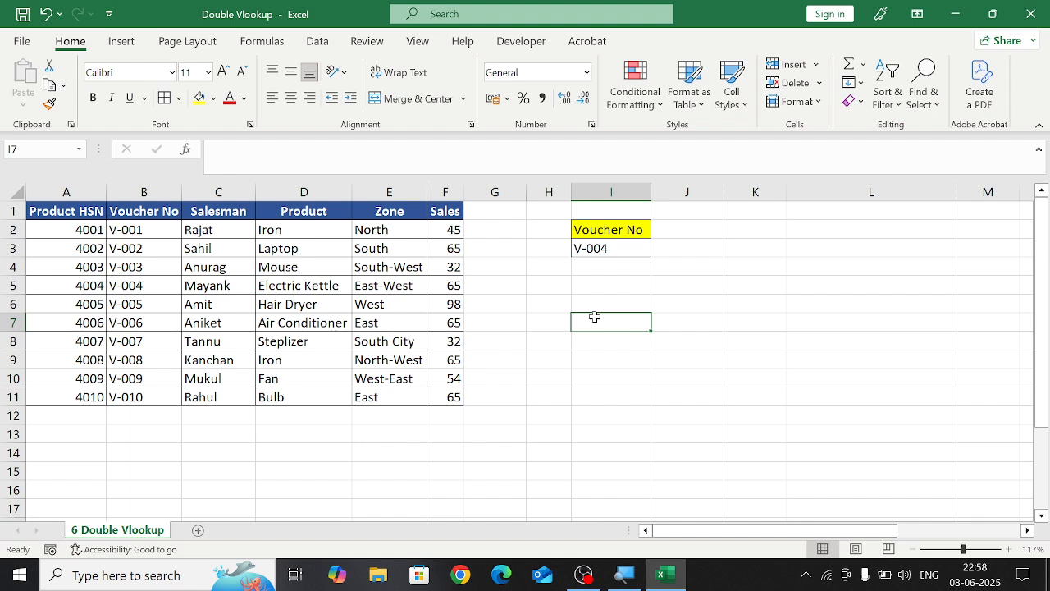
type("=")
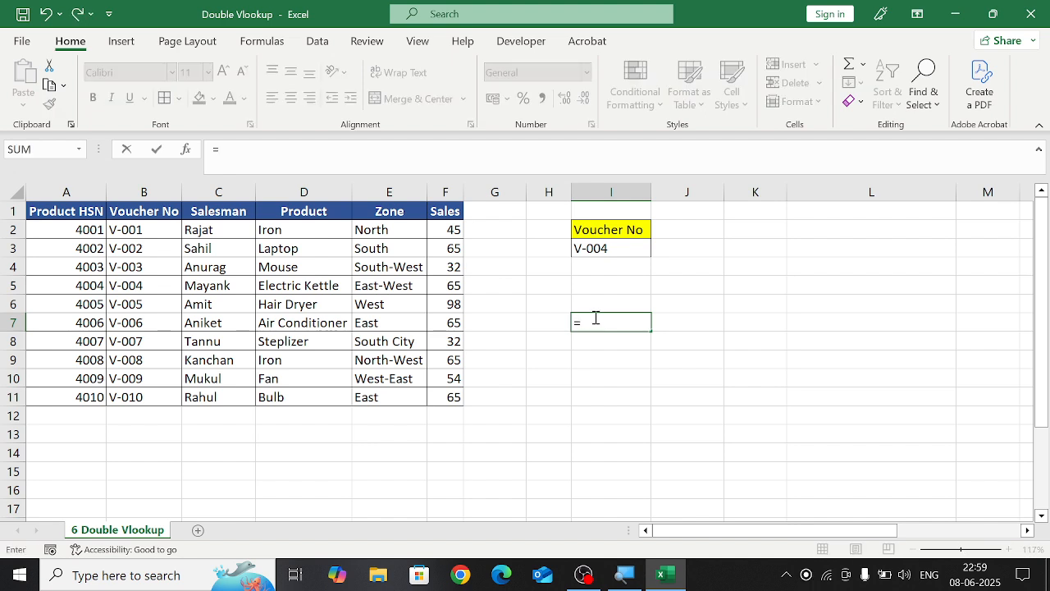
type("IFERRE\\\\\\\\")
key("BackSpace")
key("BackSpace")
key("BackSpace")
key("BackSpace")
key("BackSpace")
key("Tab")
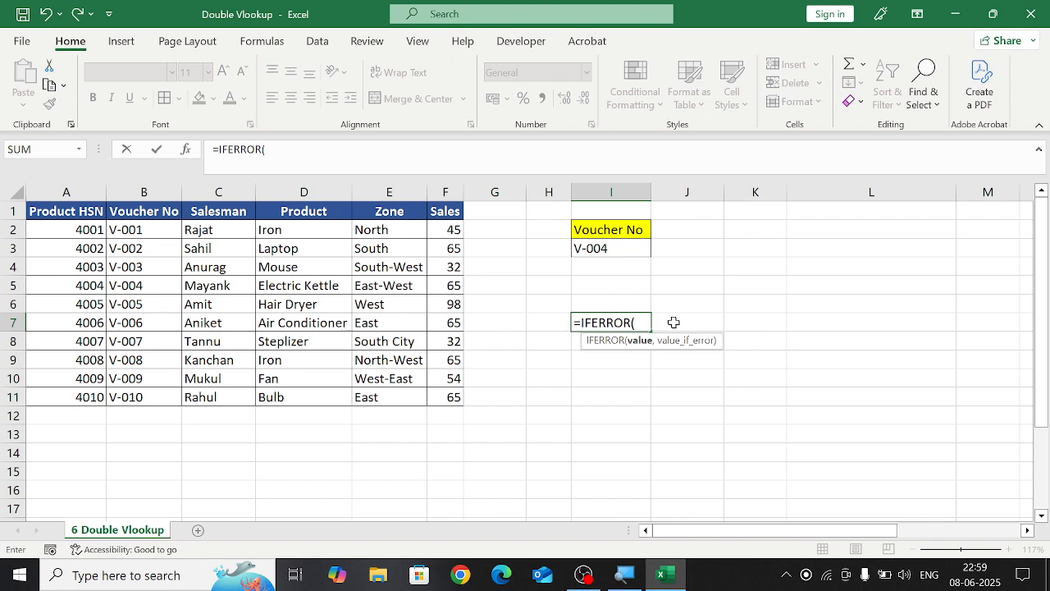
- Nest a VLOOKUP inside the IFERROR in I7, with I3 as the lookup value
type("VLOO")
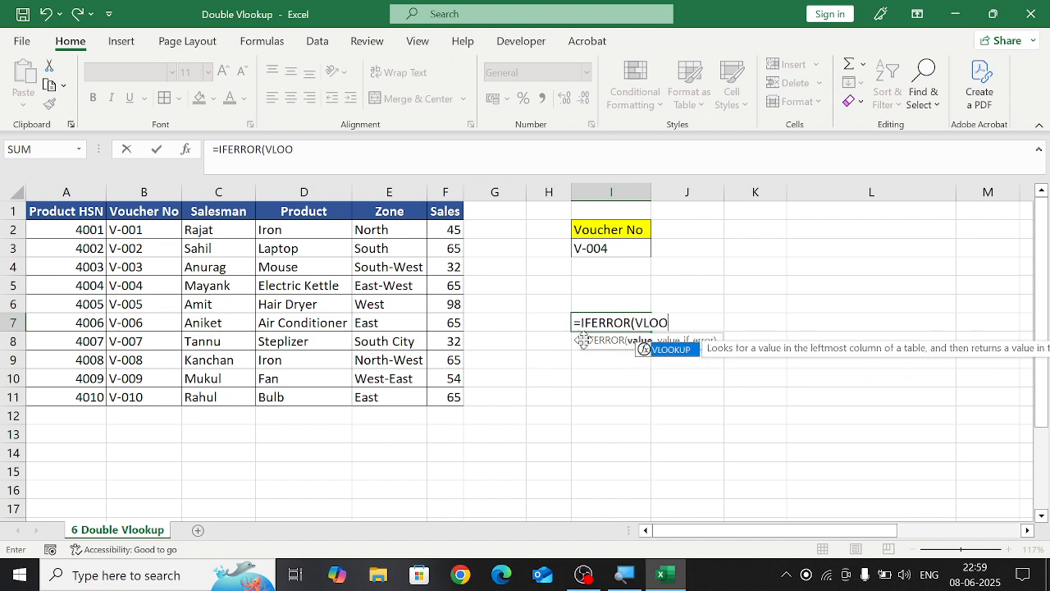
key("Tab")
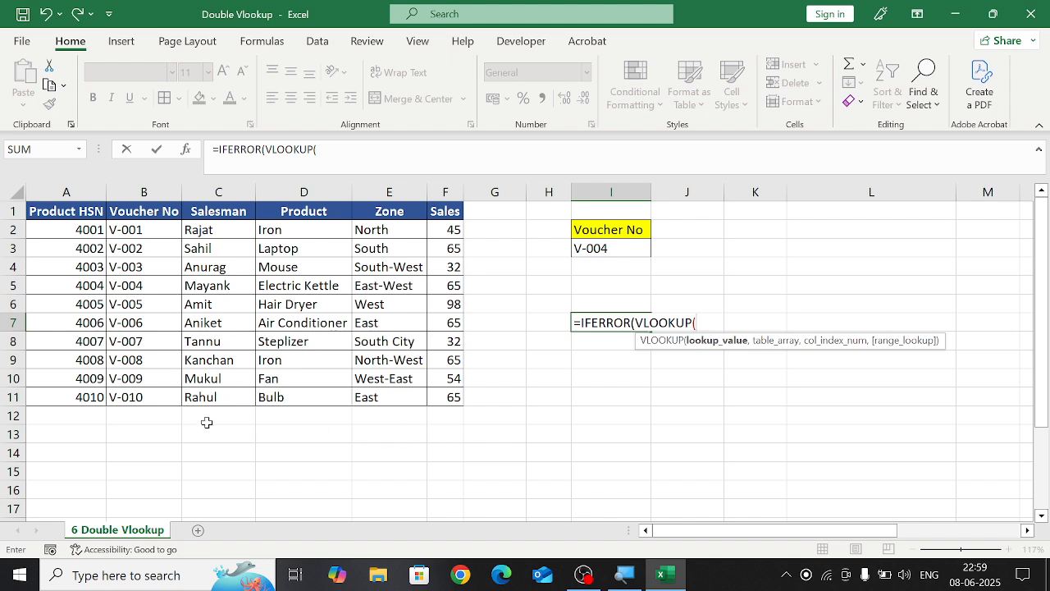
left_click(628, 232)
left_click(611, 248)
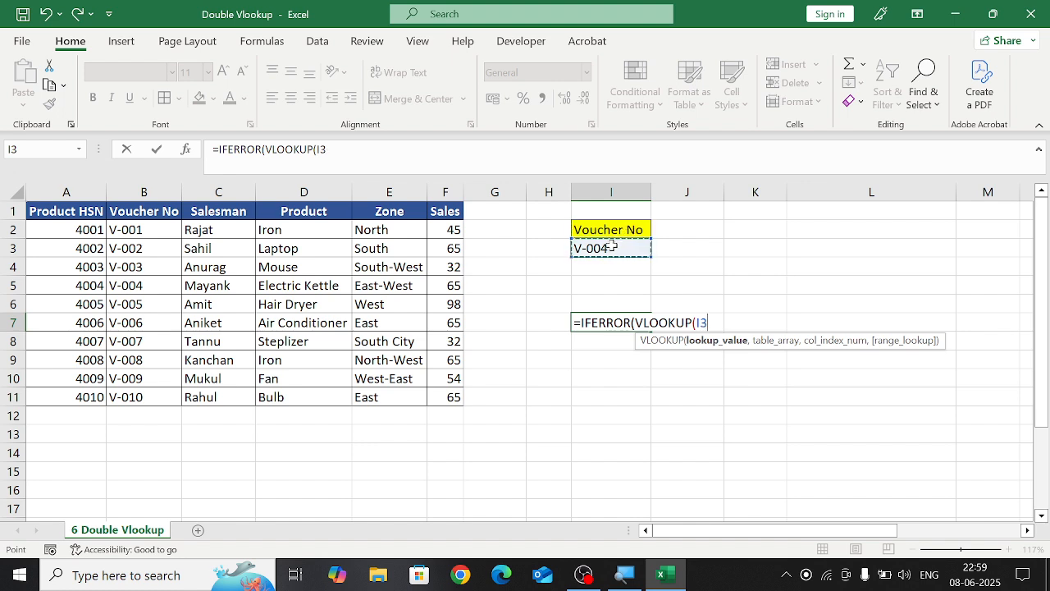
type(",")
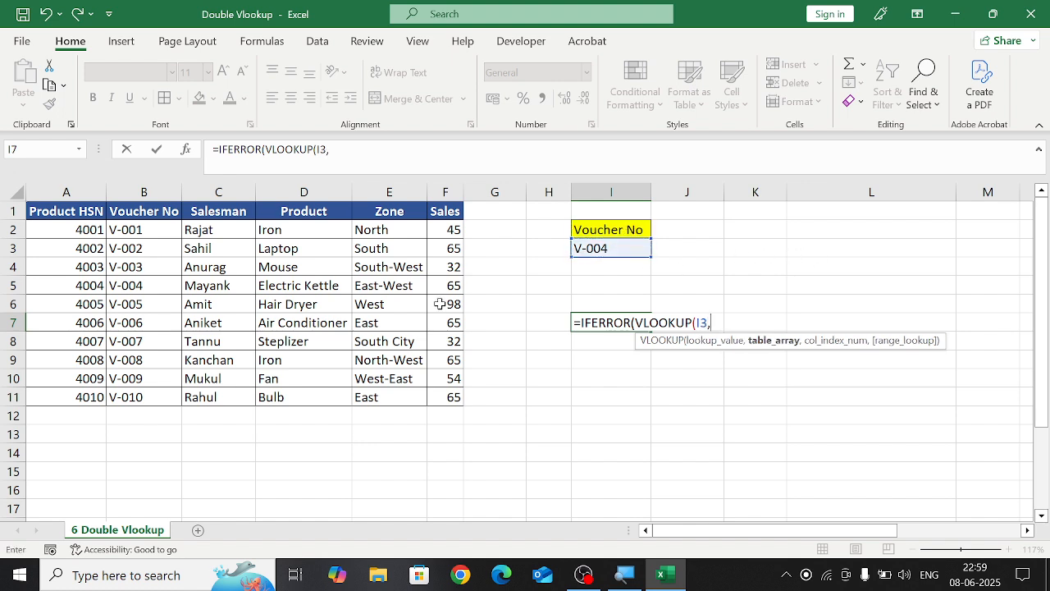
- Complete the VLOOKUP in I7 with the Bill_NO range (B1:F11) as table array, column index 3 and exact match 0
left_click_drag(154, 225, 444, 398)
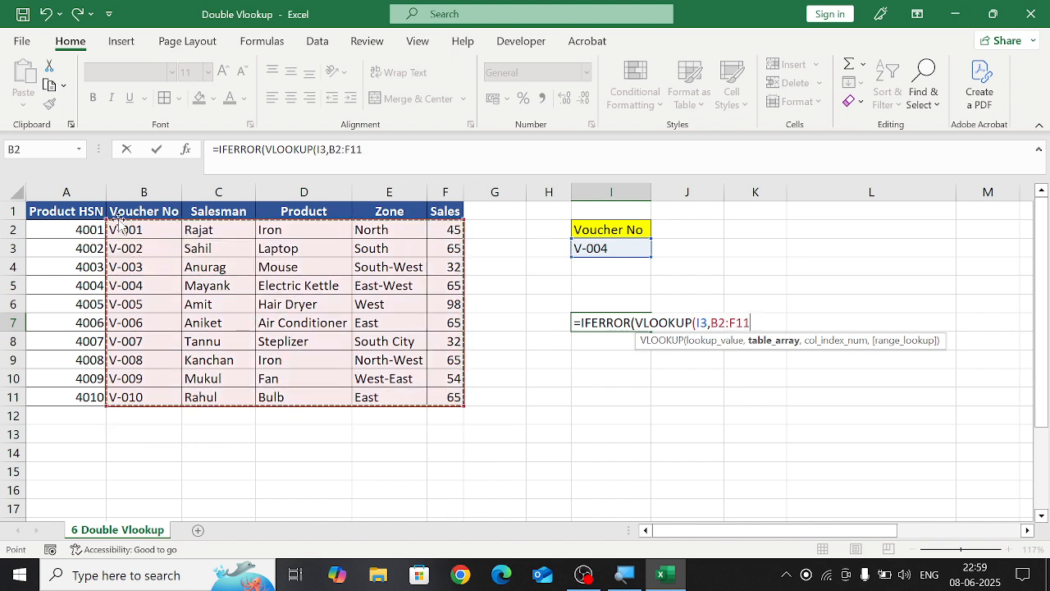
left_click_drag(120, 213, 444, 389)
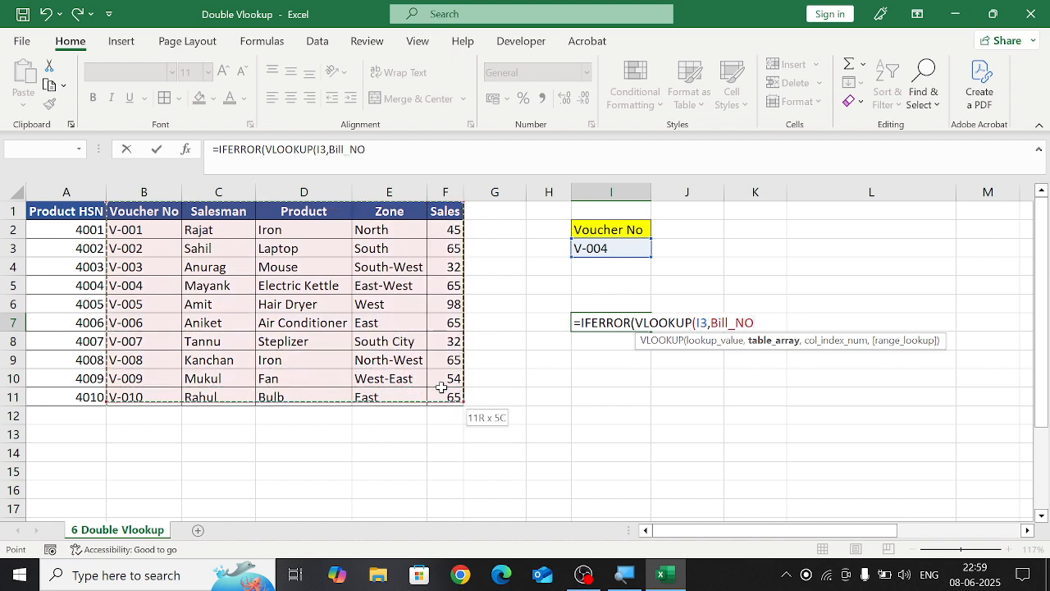
type(",")
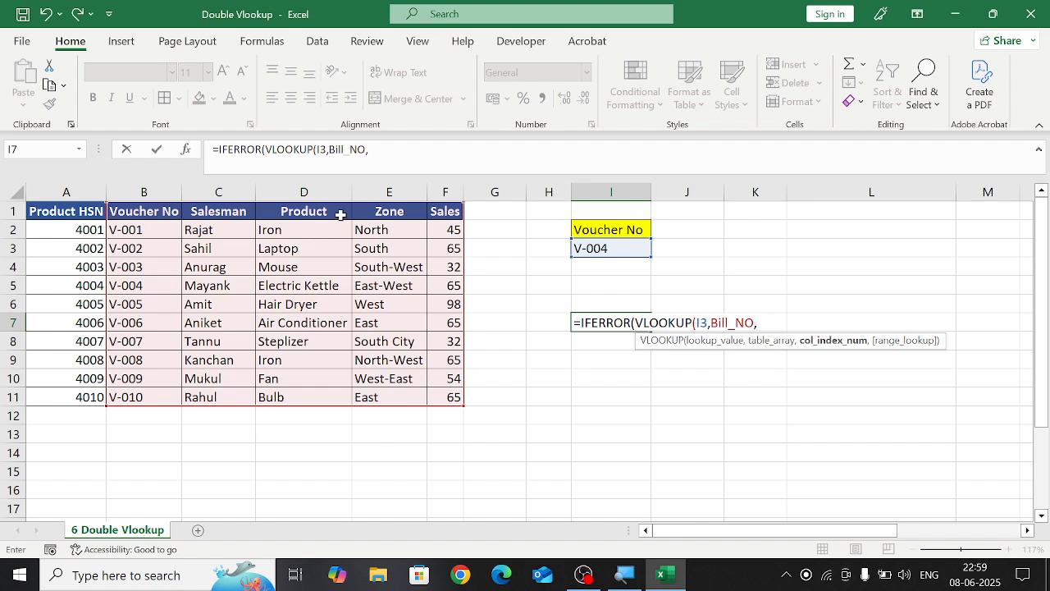
type("3,")
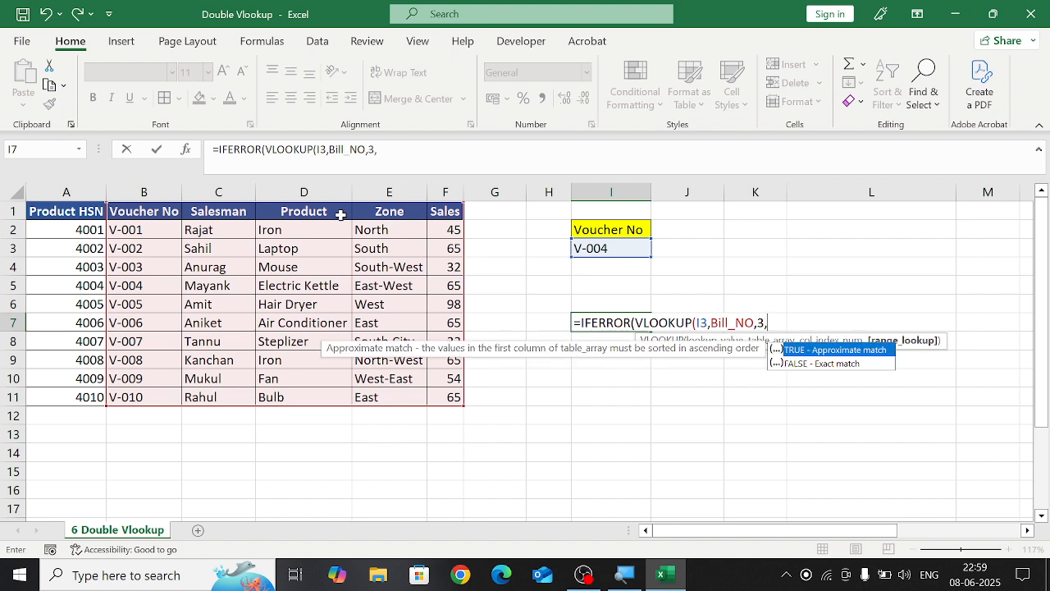
type("0")
key("Return")
key("Return")
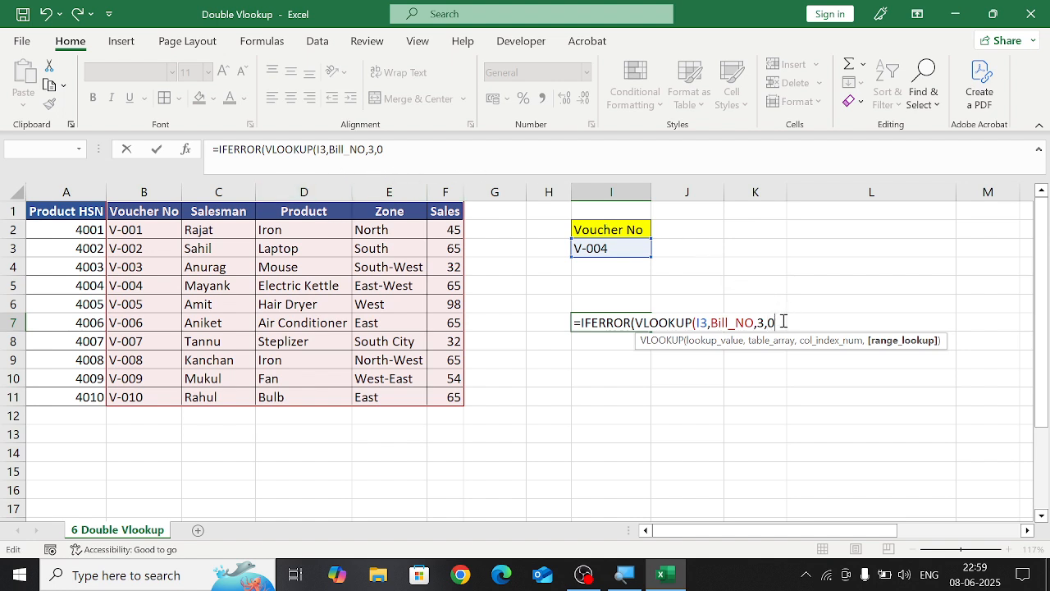
key("BackSpace")
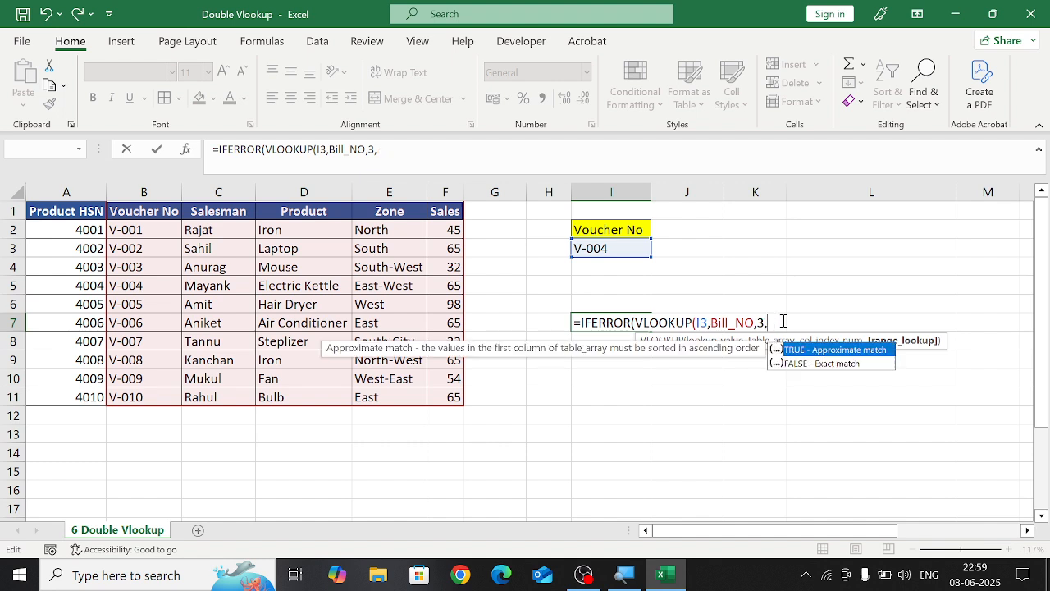
type("0)")
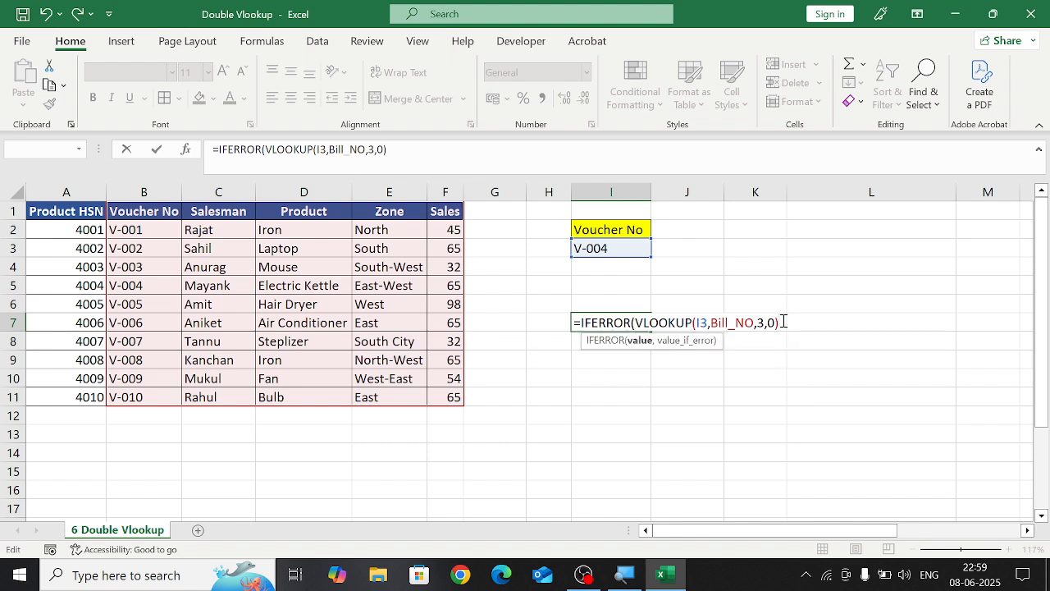
- Add "Not Available" as the IFERROR fallback value and enter the formula in I7
type(",\"")
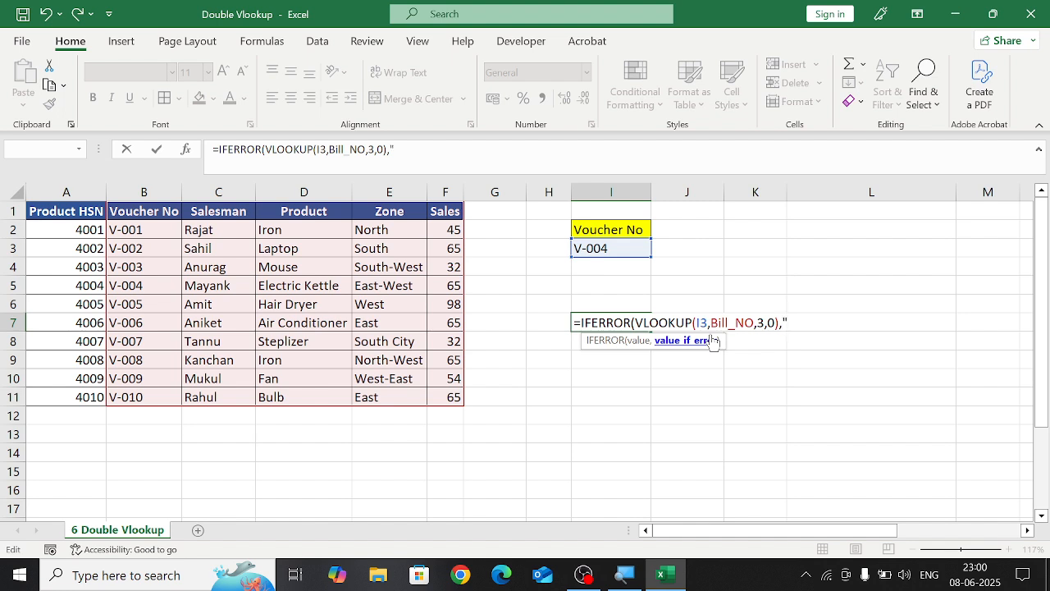
type("Not Available")
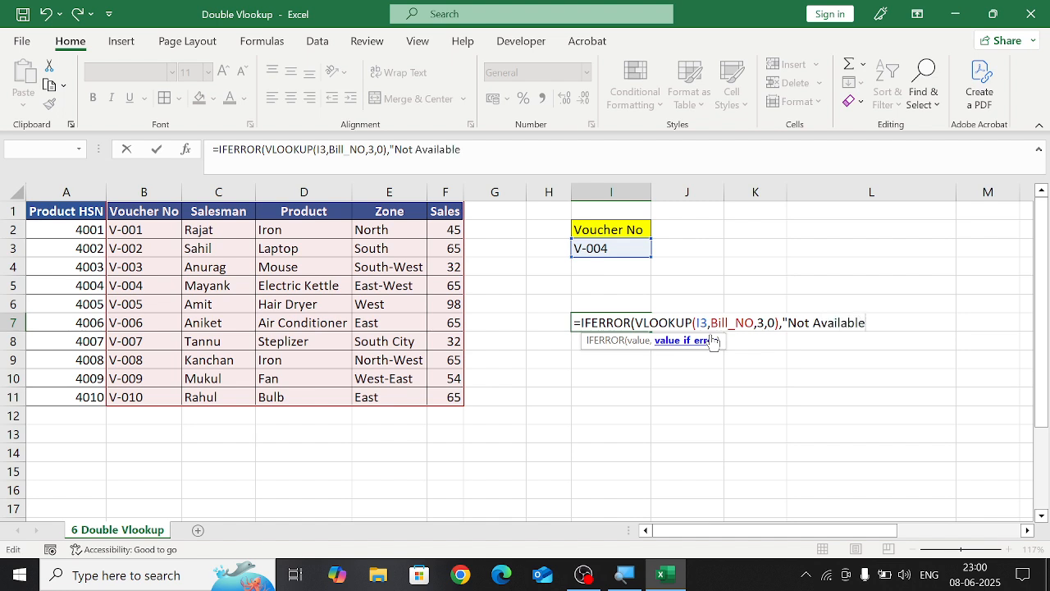
type("\")")
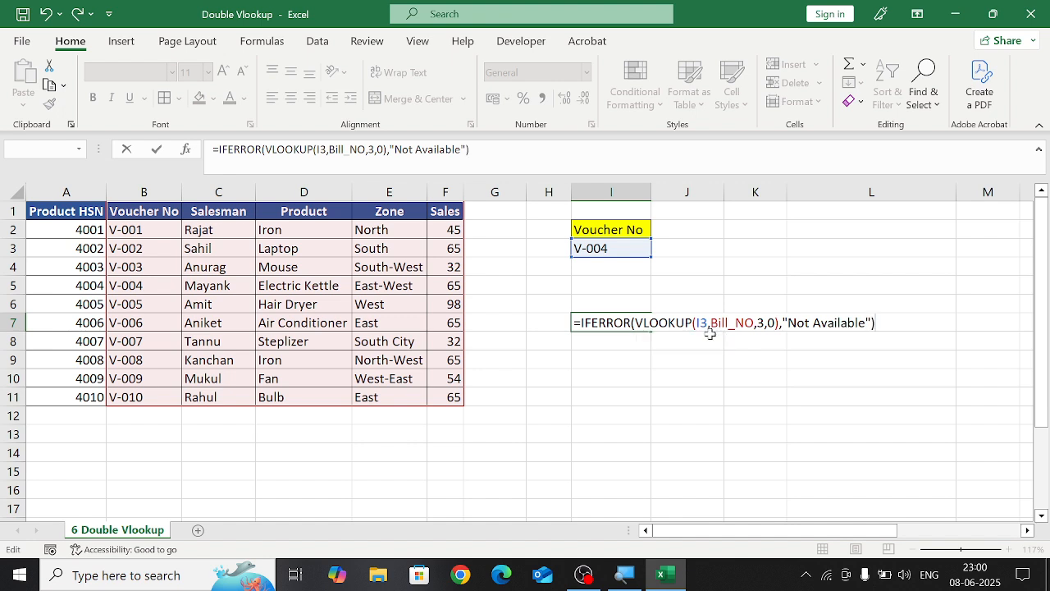
key("Return")
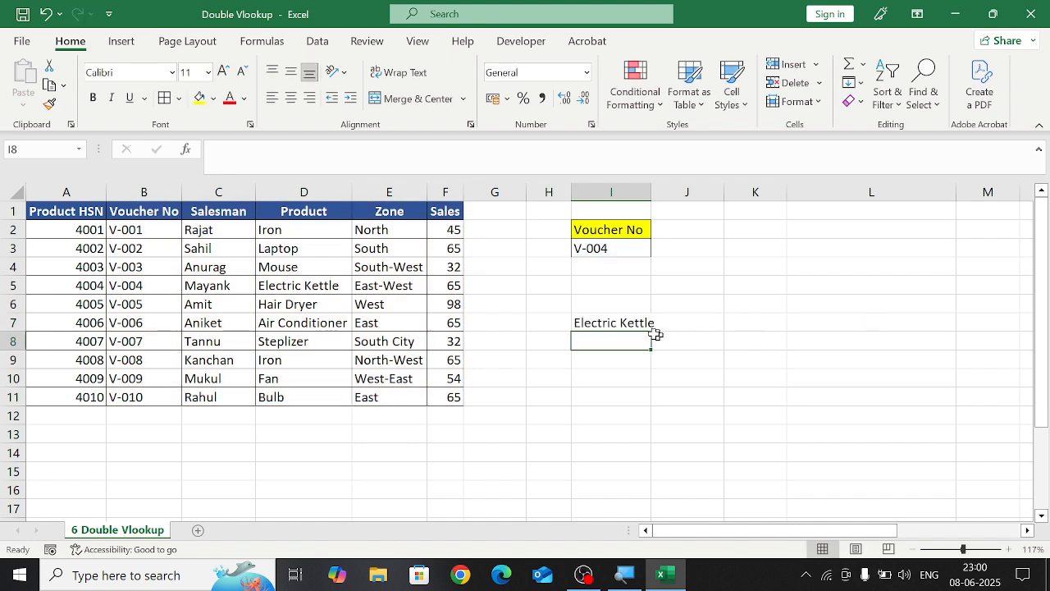
- Check the lookup result in I7 against B5:D5 in the table and the voucher number in I3
left_click(621, 320)
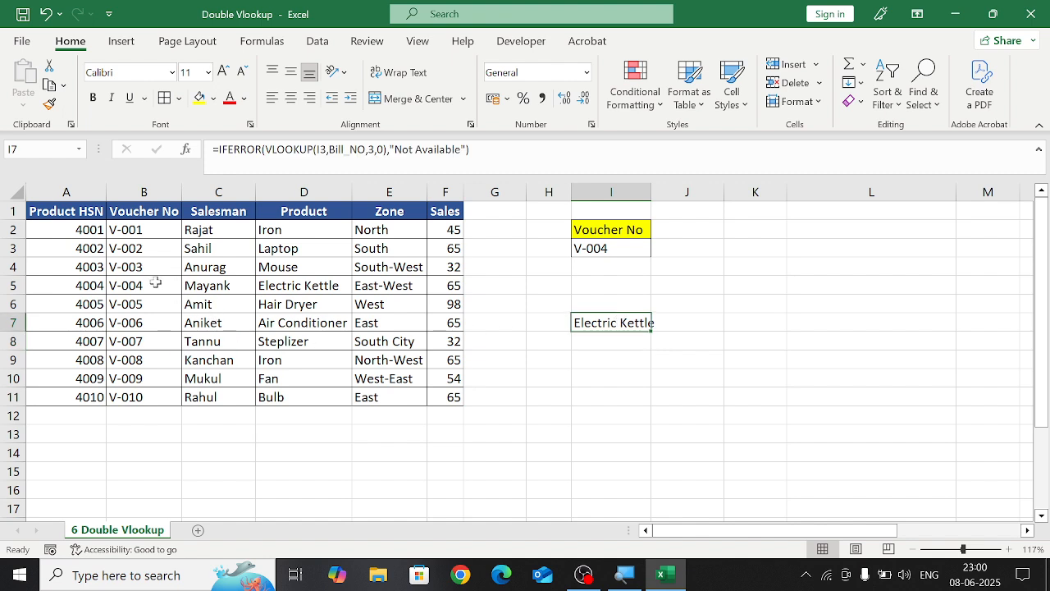
left_click_drag(155, 283, 281, 284)
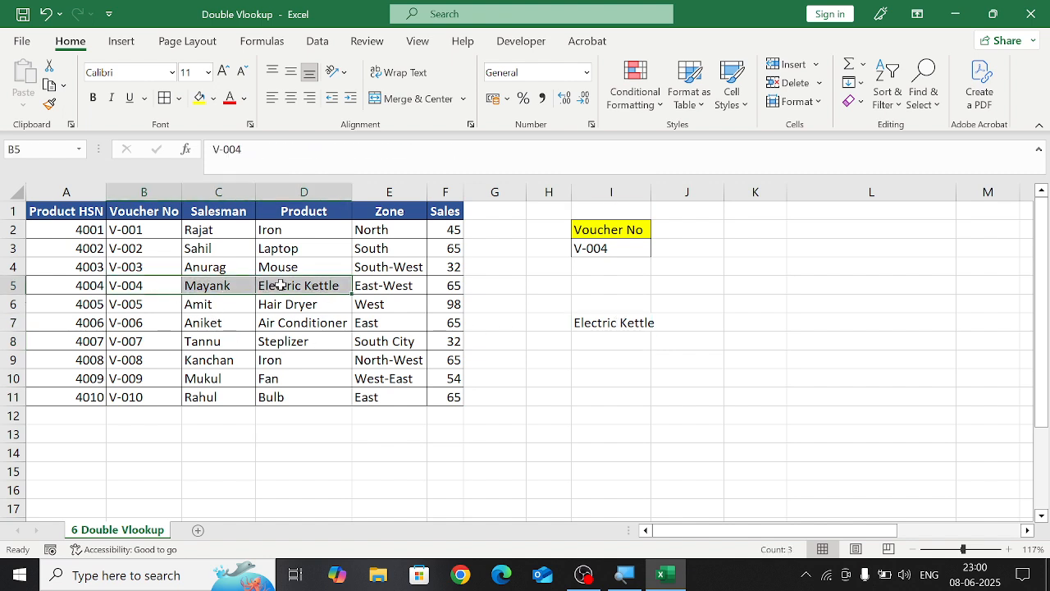
left_click(612, 247)
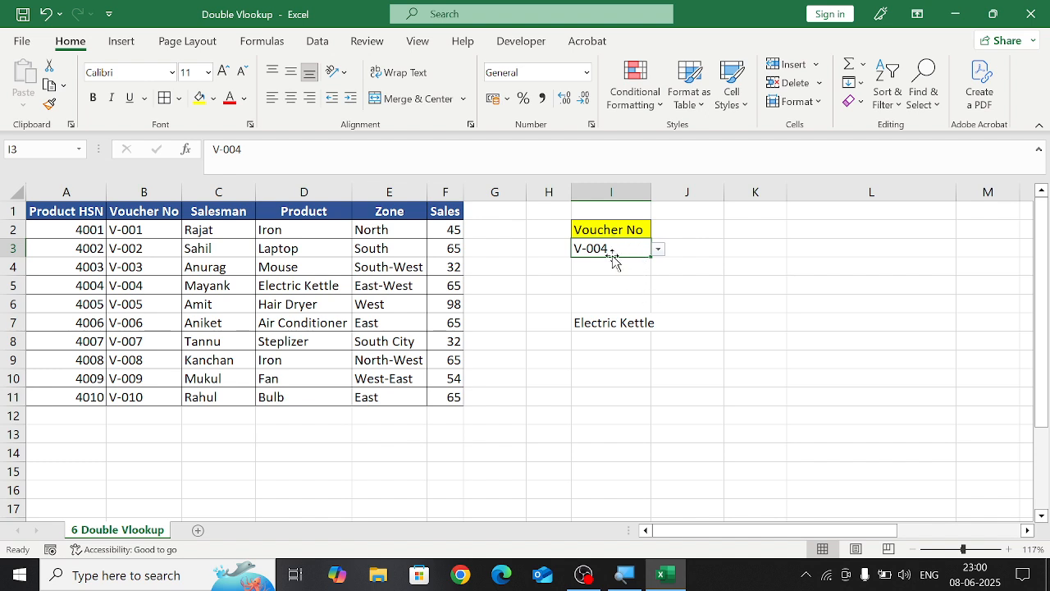
- Copy the voucher number from B9 into I4 and change it to V-011
left_click(603, 265)
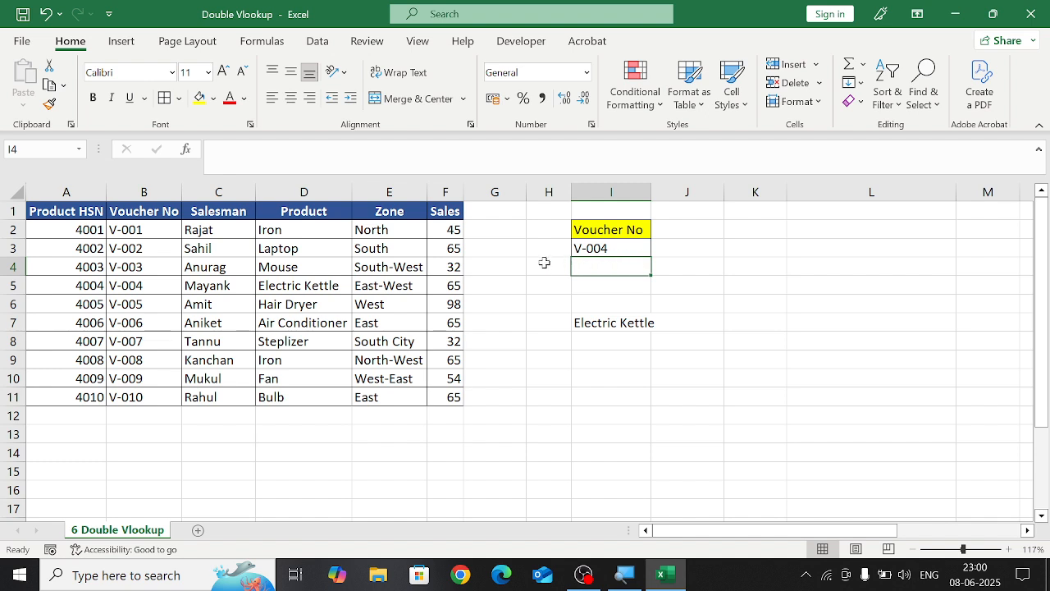
left_click(157, 356)
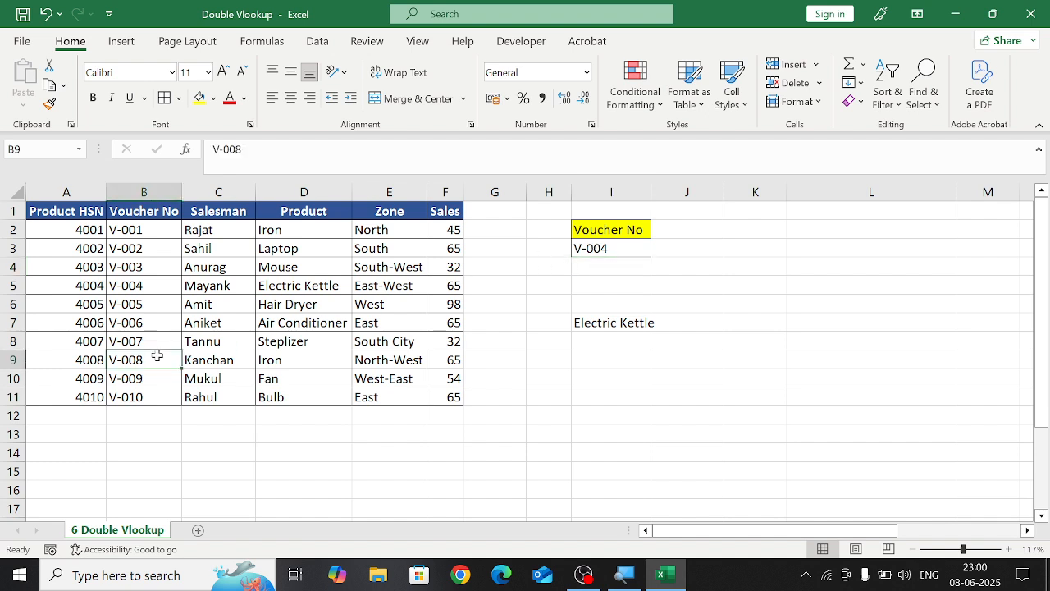
key("ctrl+c")
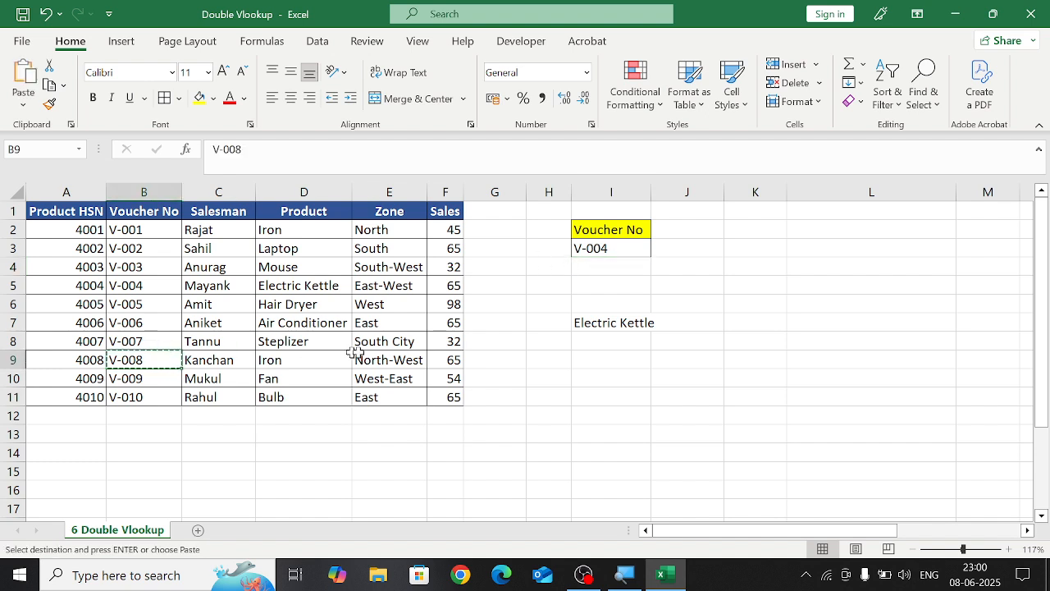
left_click(598, 261)
left_click(580, 271)
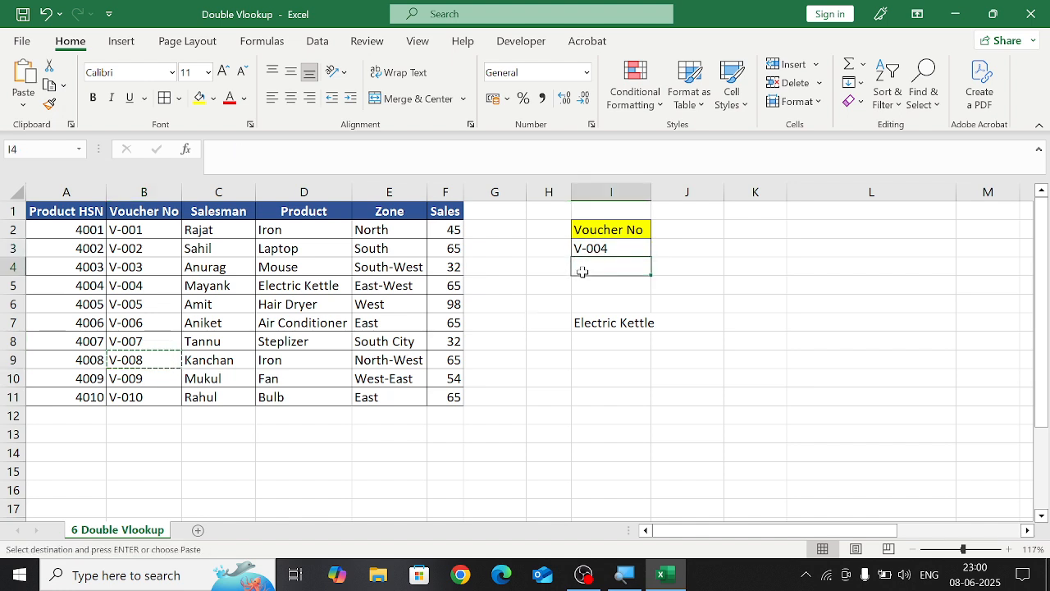
key("ctrl+v")
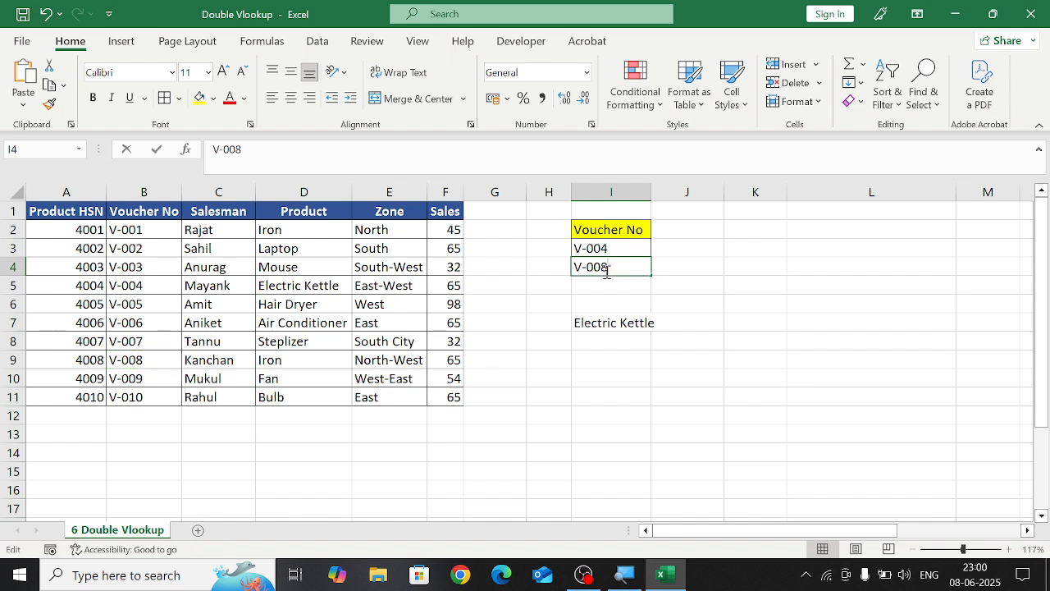
double_click(615, 268)
key("BackSpace")
key("BackSpace")
type("11")
key("Return")
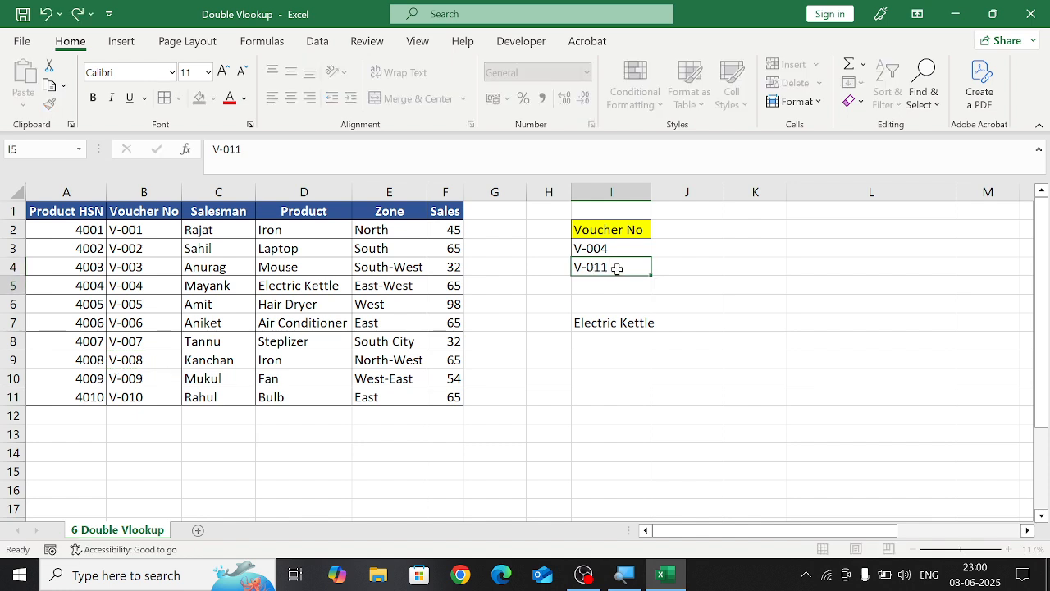
- Change the VLOOKUP lookup value in the I7 formula from I3 to I4
left_click(626, 320)
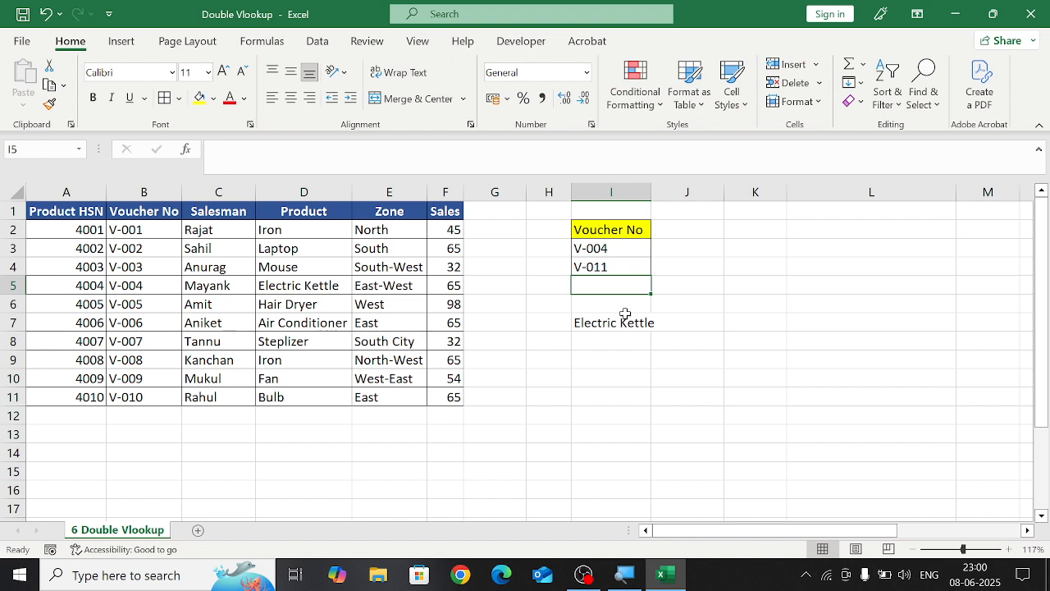
double_click(626, 323)
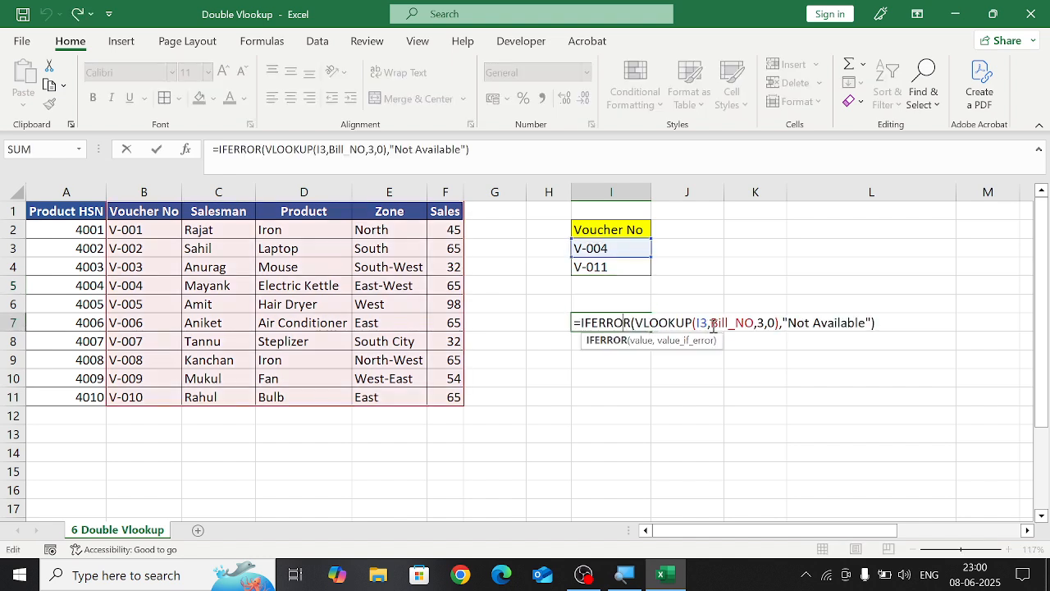
left_click(710, 323)
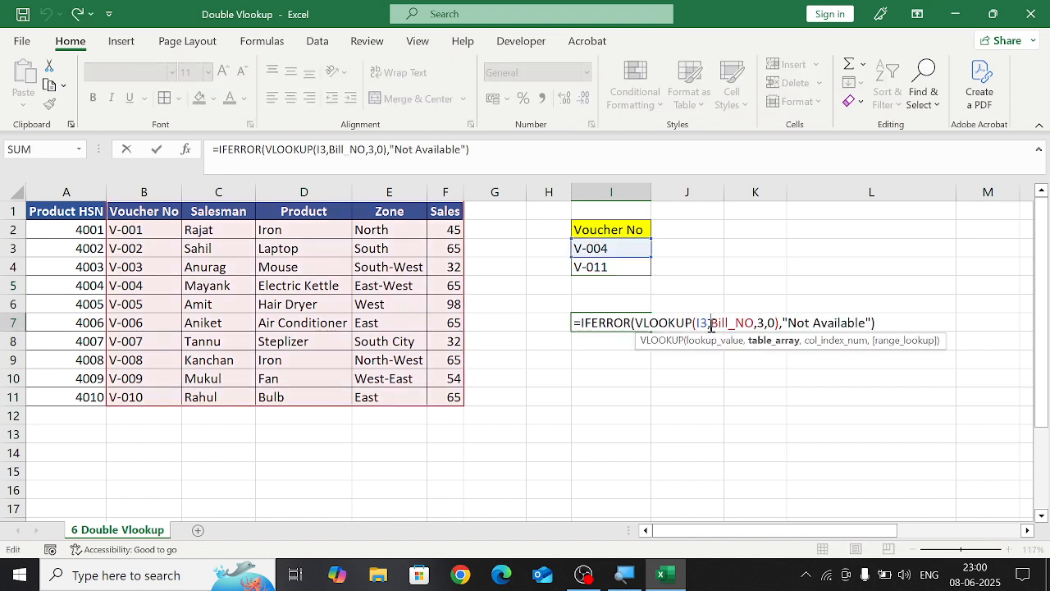
key("BackSpace")
key("BackSpace")
type("4,")
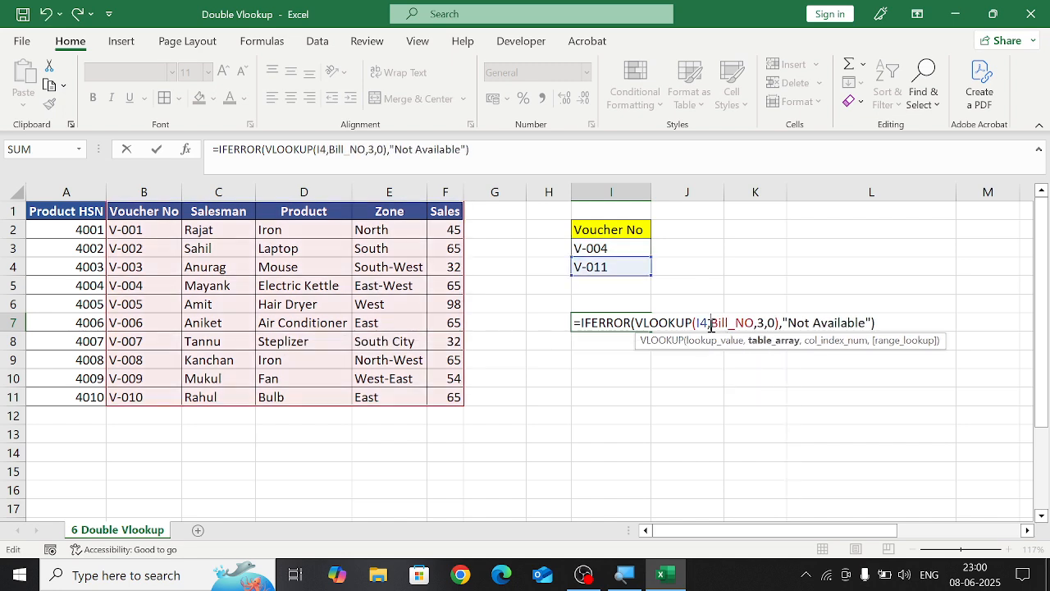
key("Return")
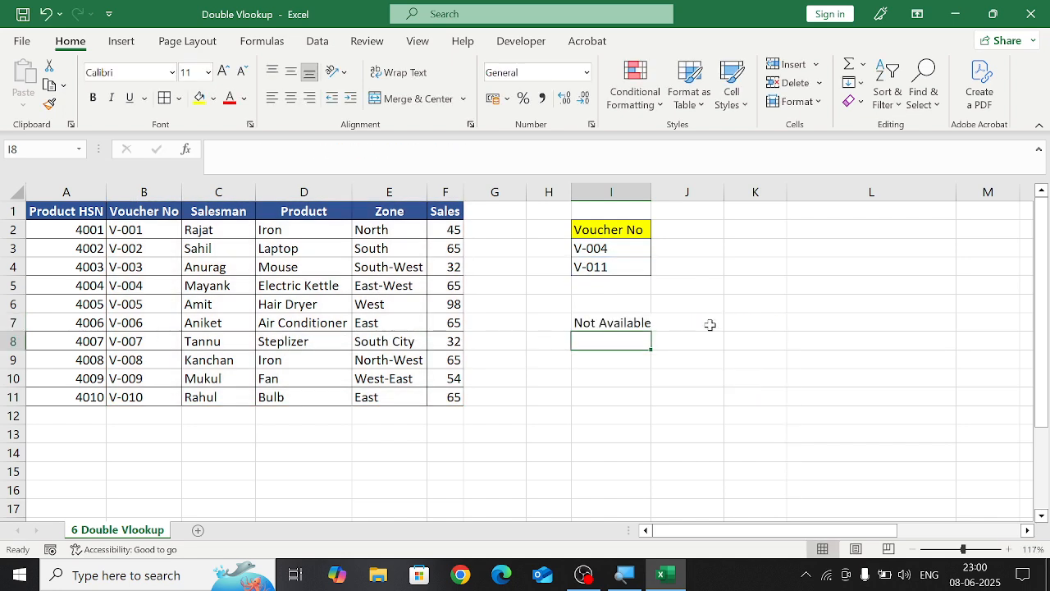
- Check the voucher number in I4 against the Voucher No column and review the IFERROR lookup formula in I7
left_click(597, 268)
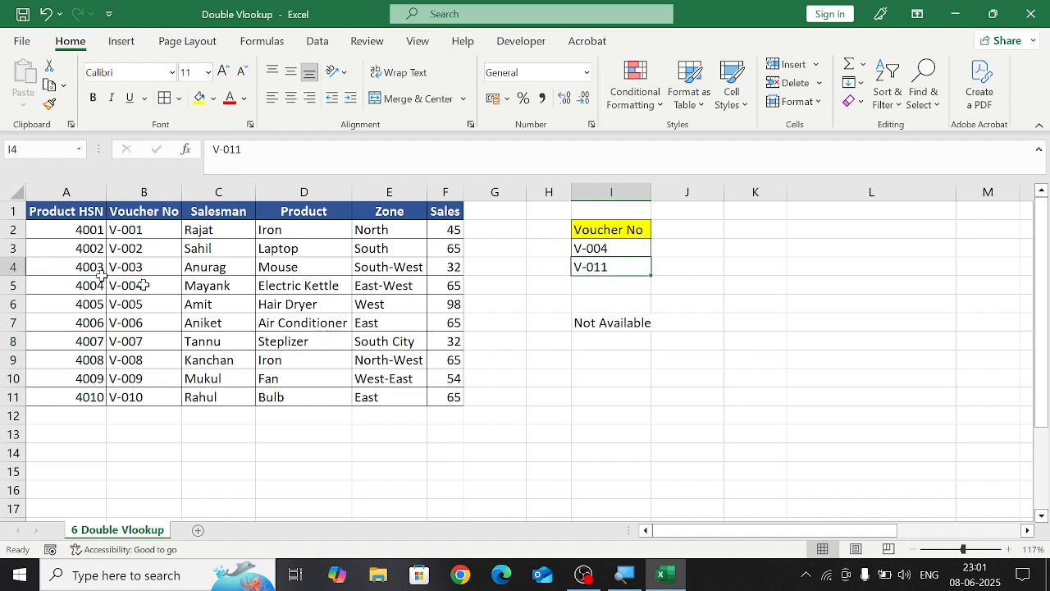
left_click(120, 253)
left_click_drag(120, 254, 117, 416)
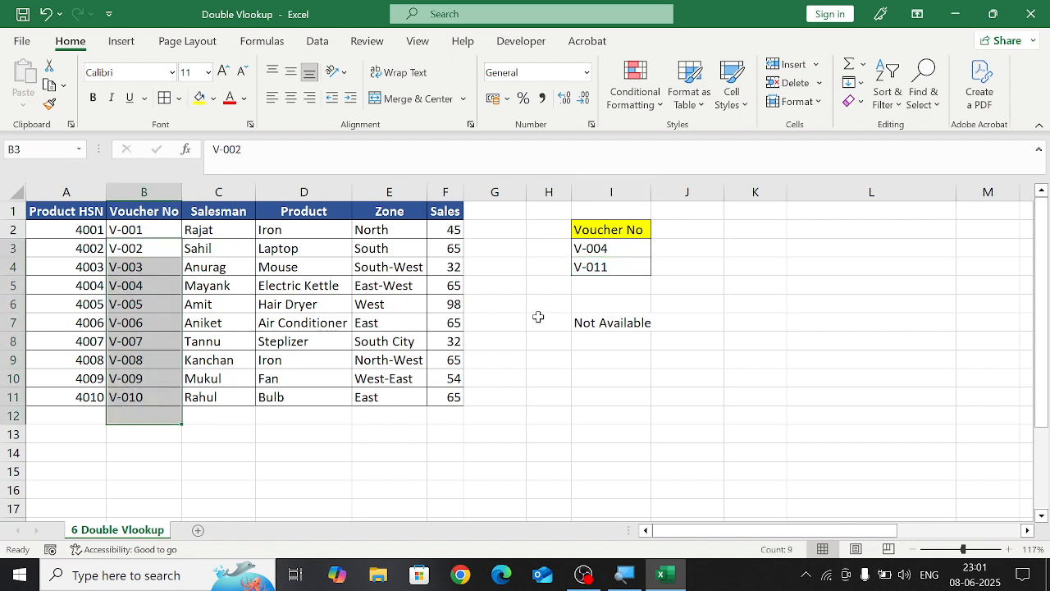
left_click(608, 289)
double_click(636, 322)
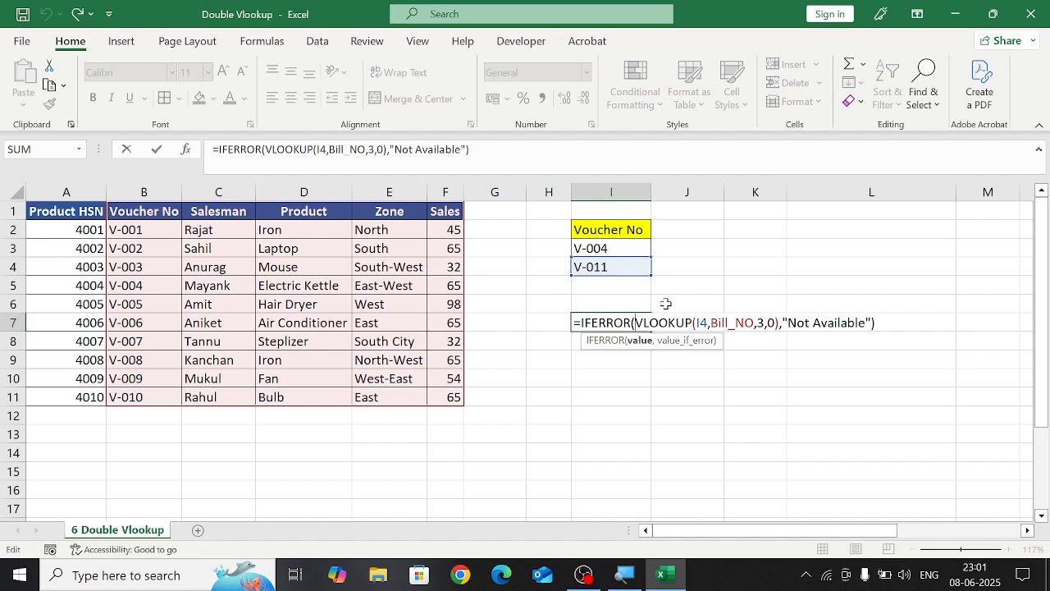
key("Return")
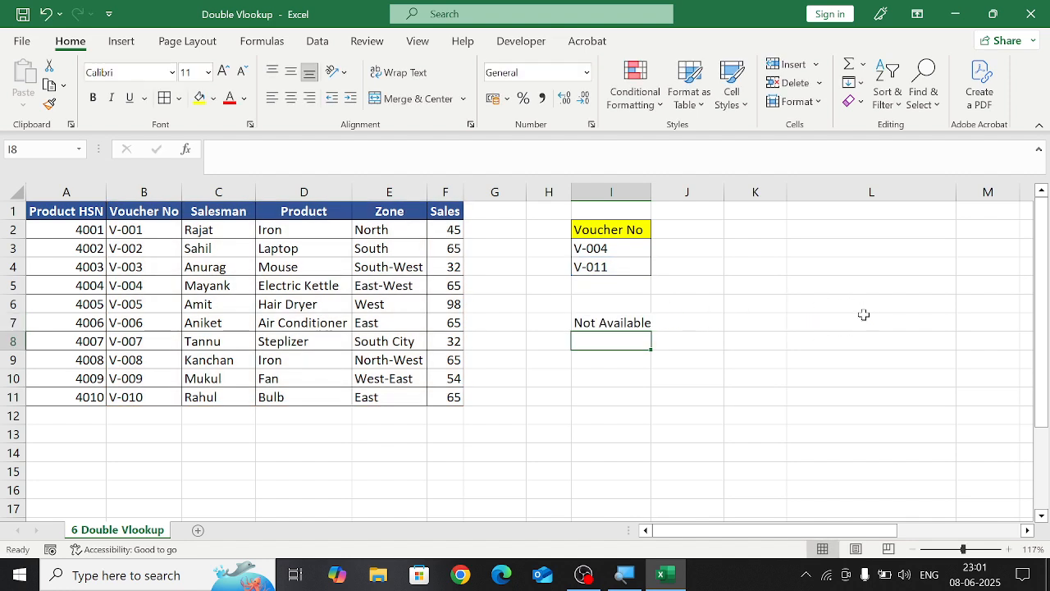
- Clear the lookup formula from I7 and the test voucher number from I4
left_click(584, 324)
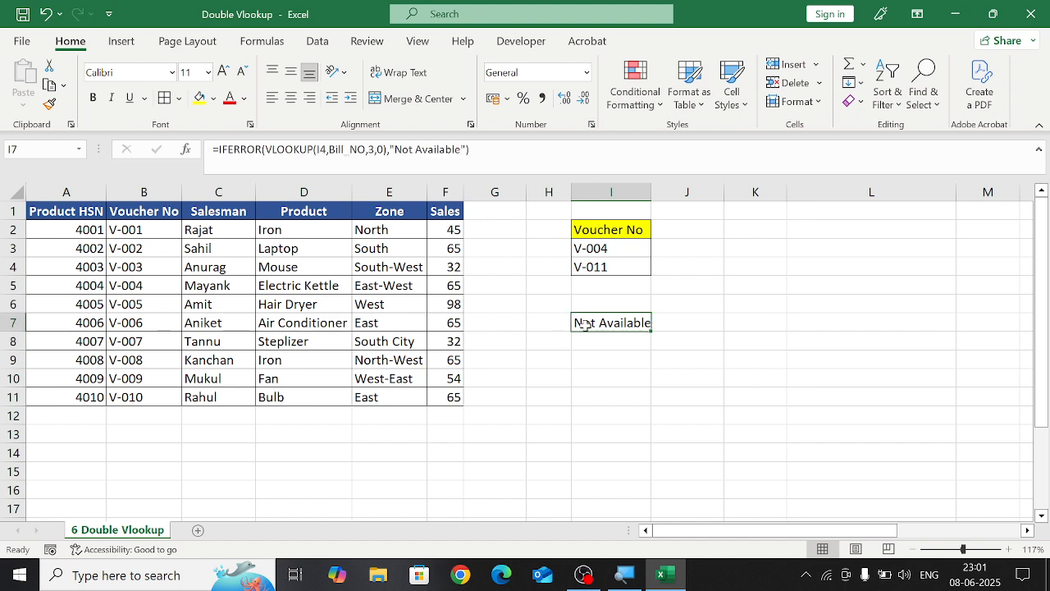
left_click(614, 265)
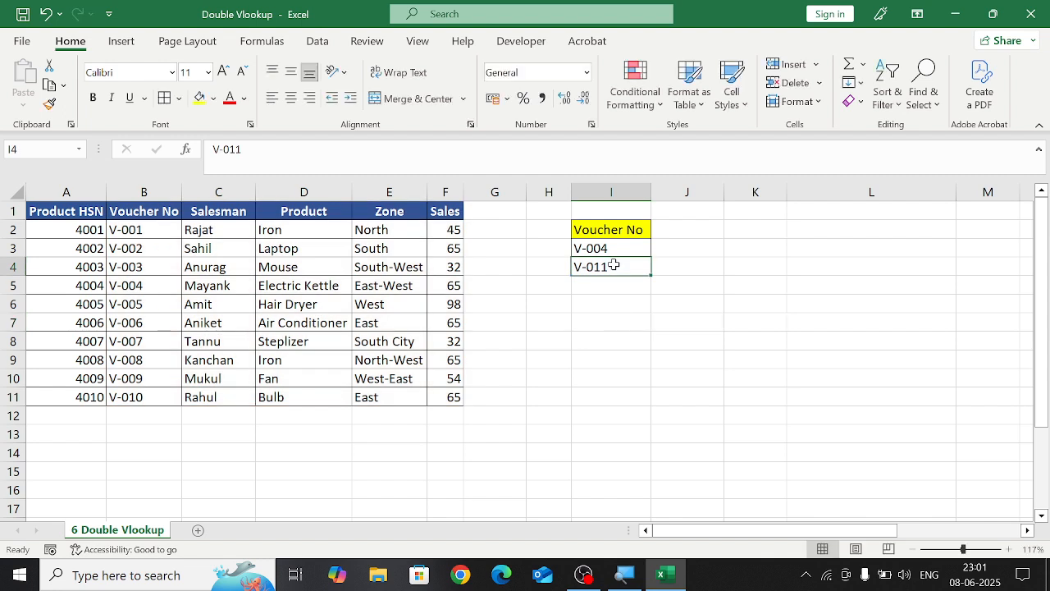
key("BackSpace")
left_click(722, 309)
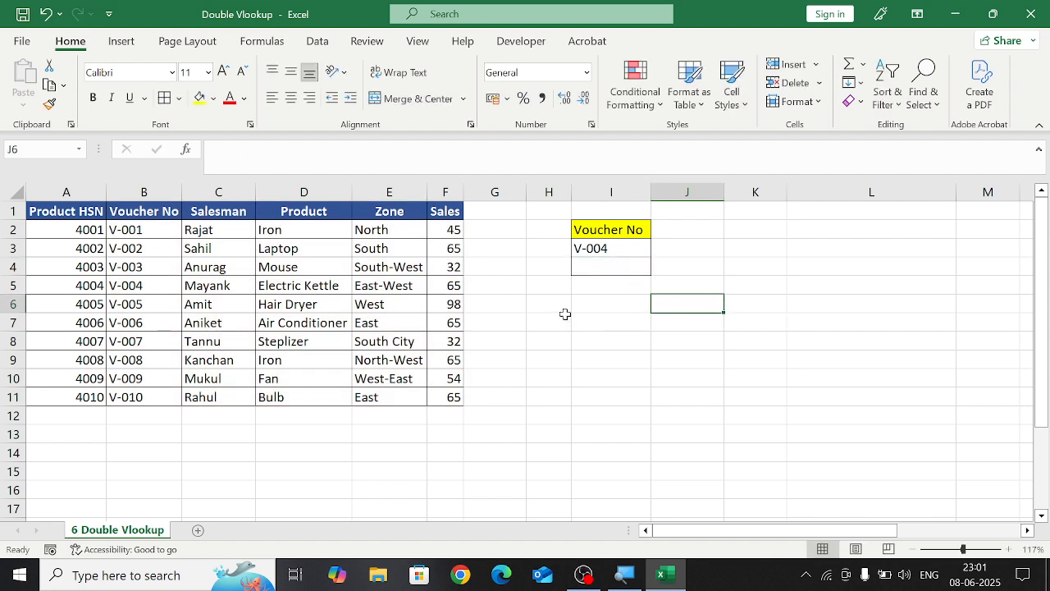
left_click(607, 259)
left_click(581, 291)
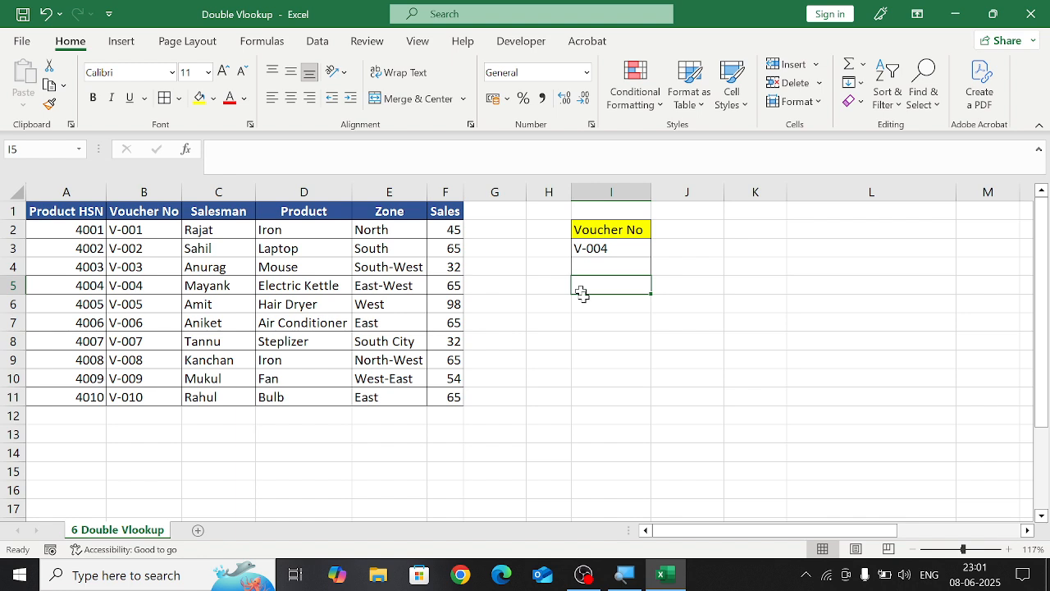
left_click(591, 319)
type("=")
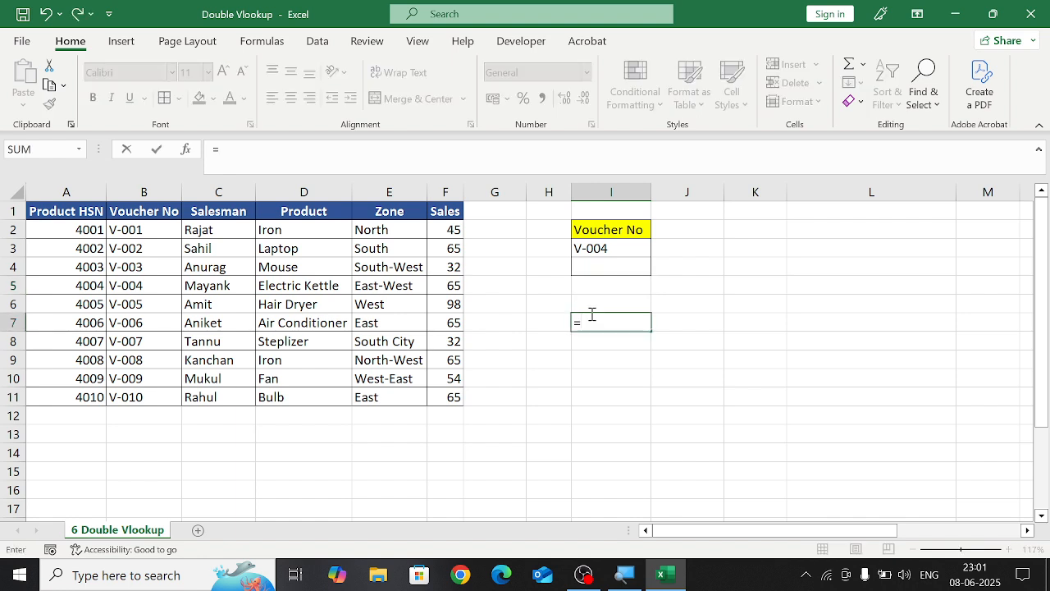
type("iferror")
key("Tab")
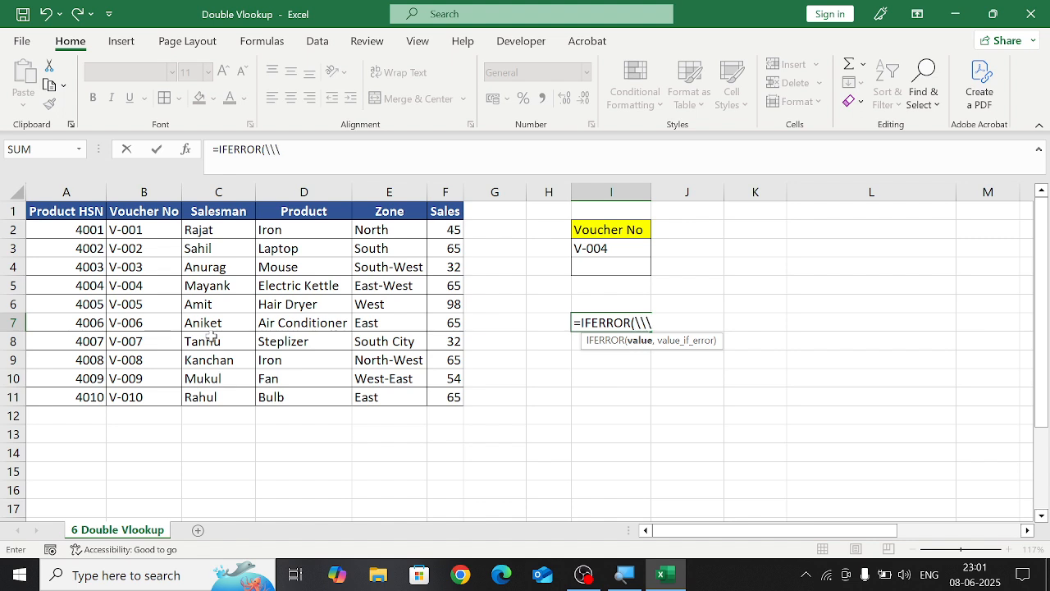
type("\\\\\\\\\\\\\\")
key("BackSpace")
key("BackSpace")
key("BackSpace")
key("BackSpace")
key("BackSpace")
key("BackSpace")
key("BackSpace")
key("BackSpace")
key("BackSpace")
key("BackSpace")
key("BackSpace")
key("BackSpace")
key("BackSpace")
key("BackSpace")
key("BackSpace")
key("Escape")
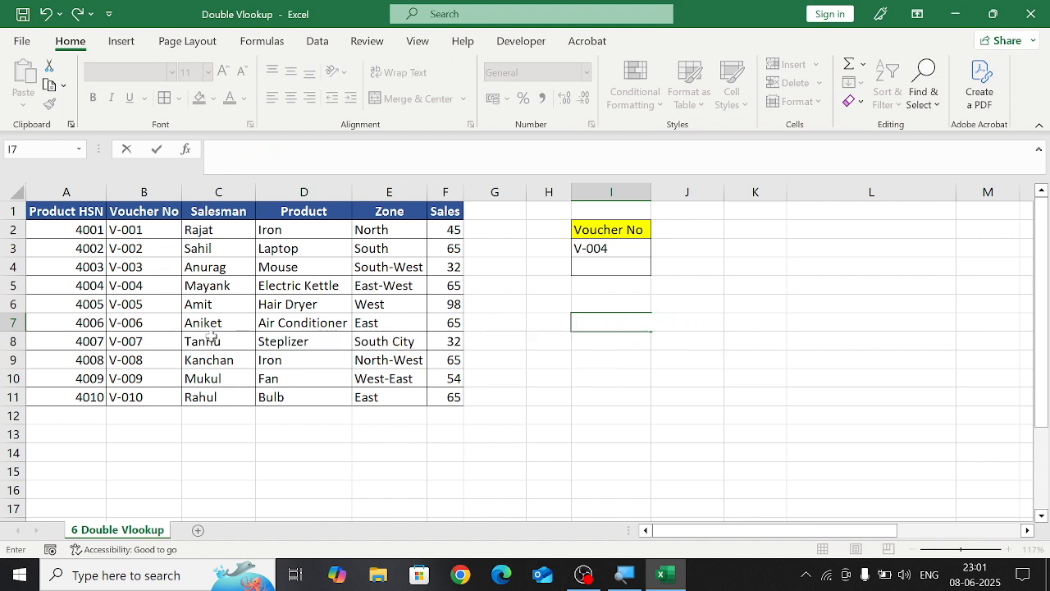
left_click(511, 306)
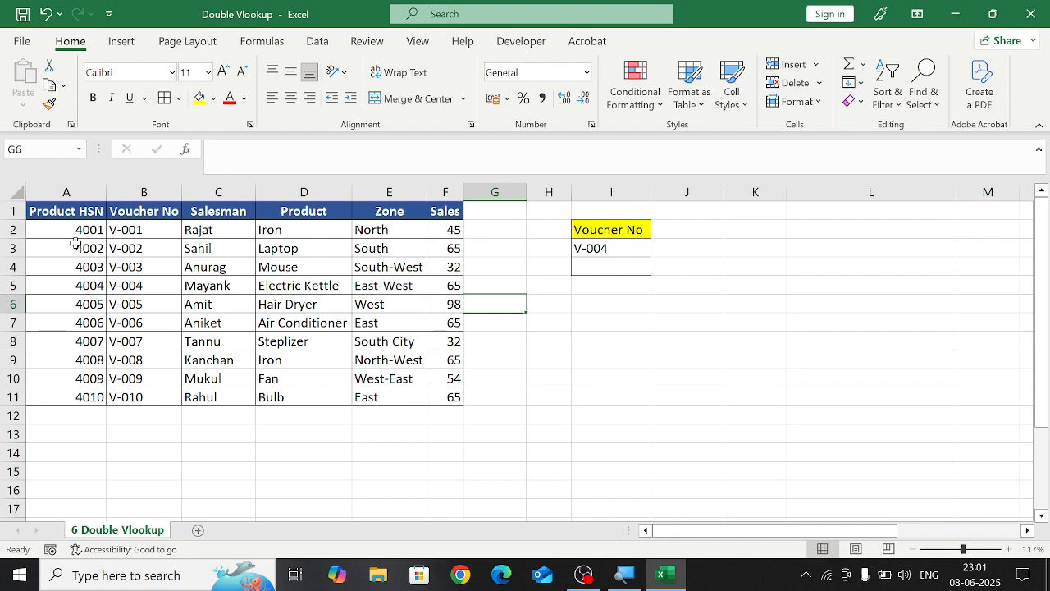
- Examine the Product HSN and Voucher No columns together with the table ranges that start at each of them
left_click_drag(78, 232, 164, 416)
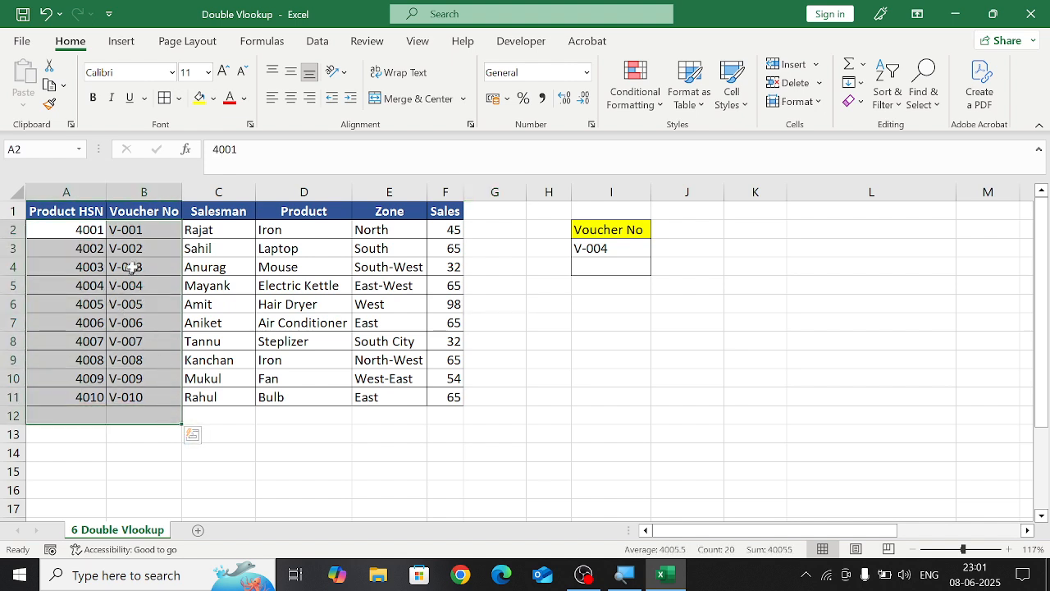
left_click_drag(142, 232, 131, 361)
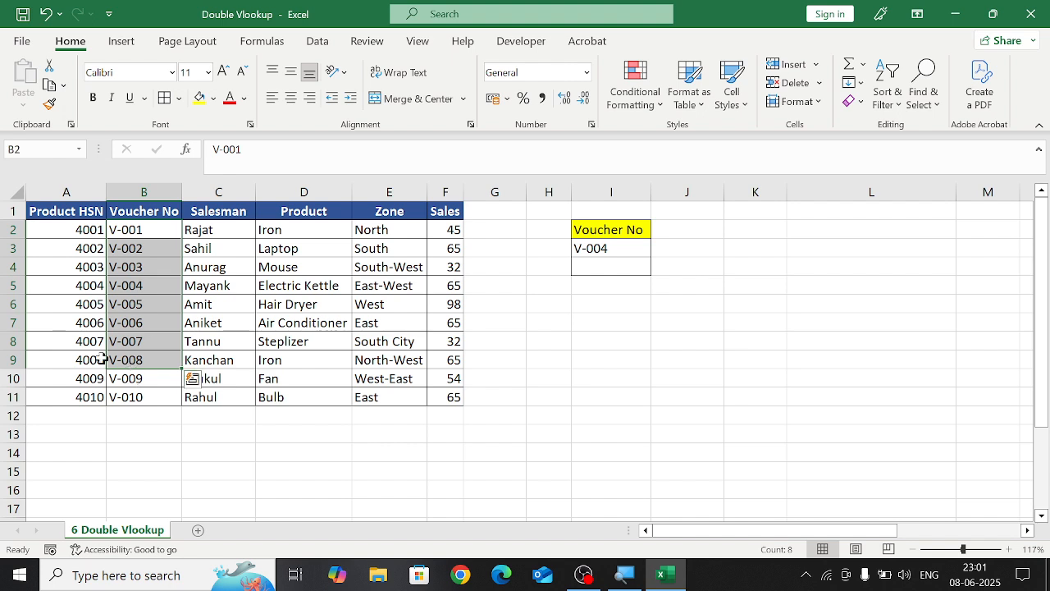
left_click_drag(75, 213, 414, 398)
left_click_drag(154, 208, 465, 340)
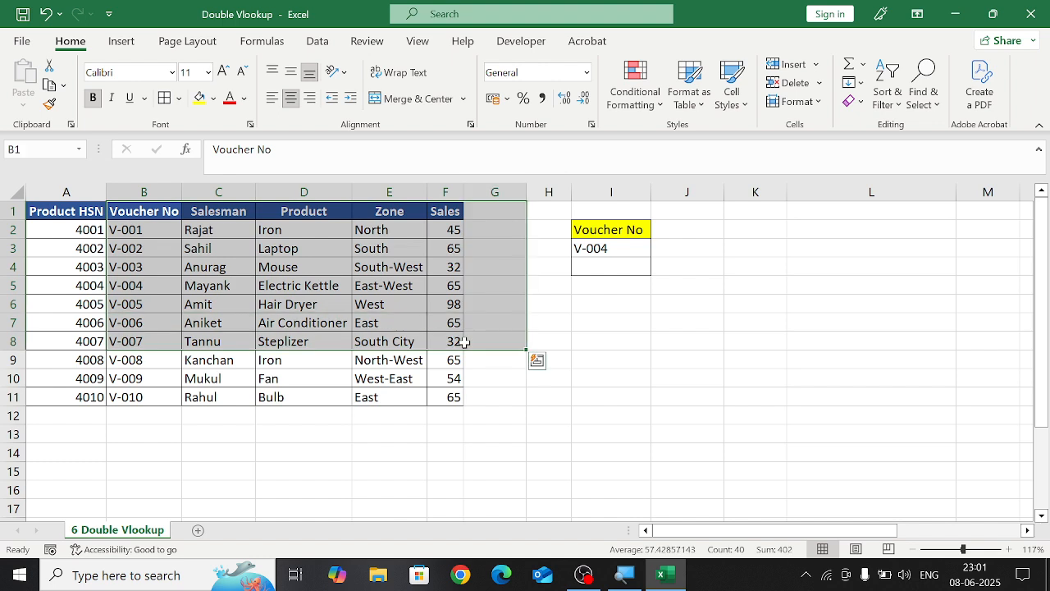
left_click(76, 235)
left_click_drag(77, 236, 82, 394)
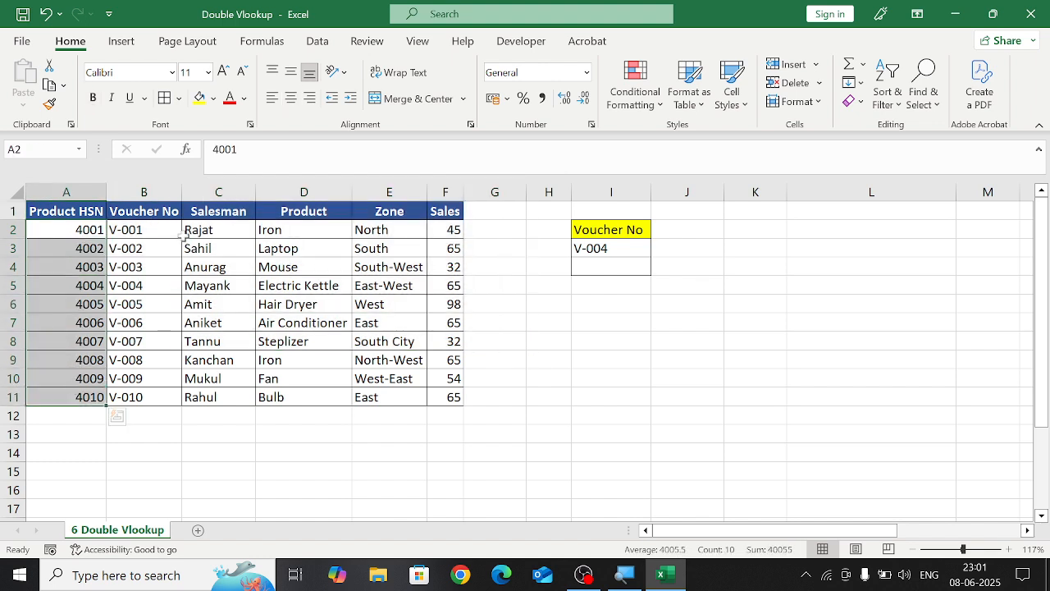
left_click_drag(164, 231, 378, 416)
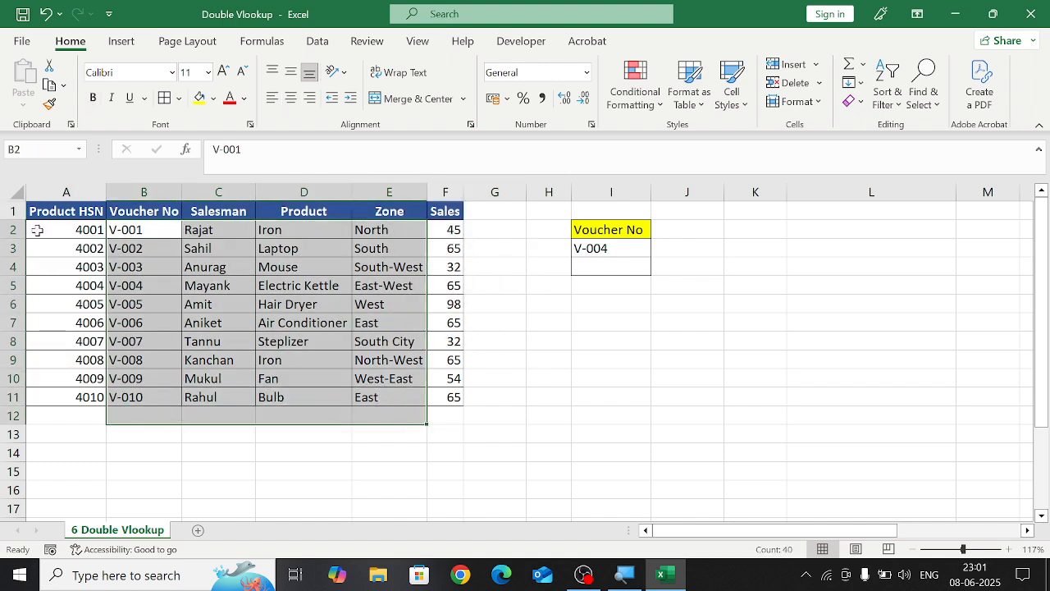
left_click_drag(37, 230, 49, 396)
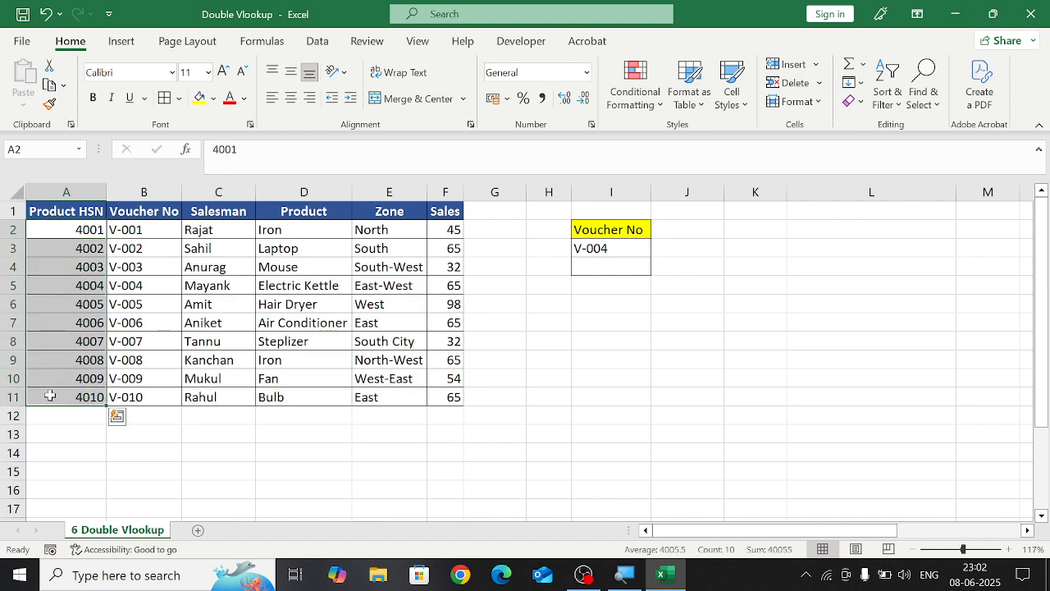
left_click_drag(65, 211, 494, 378)
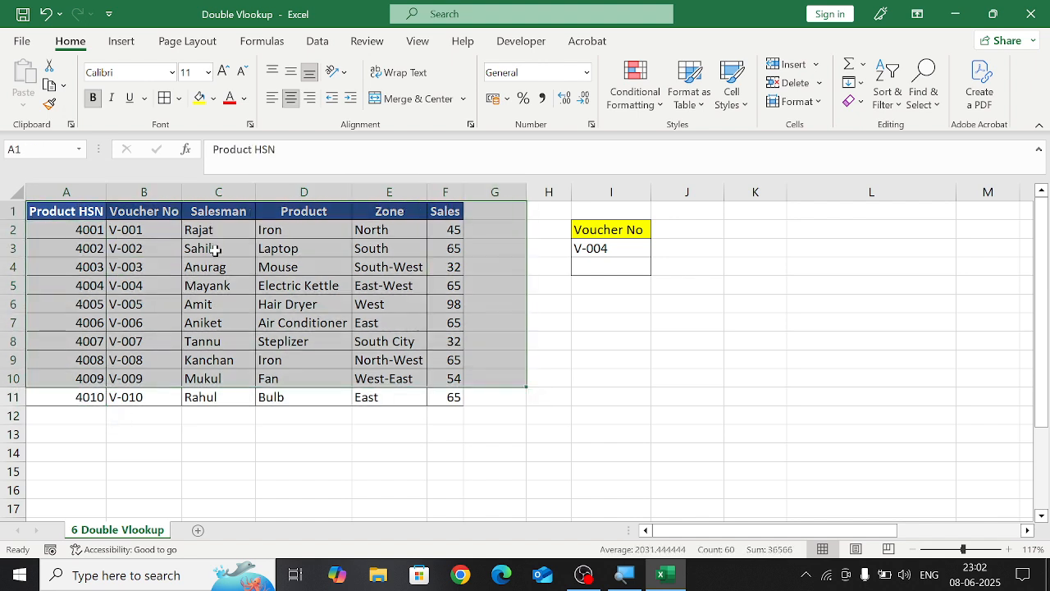
left_click_drag(145, 229, 151, 399)
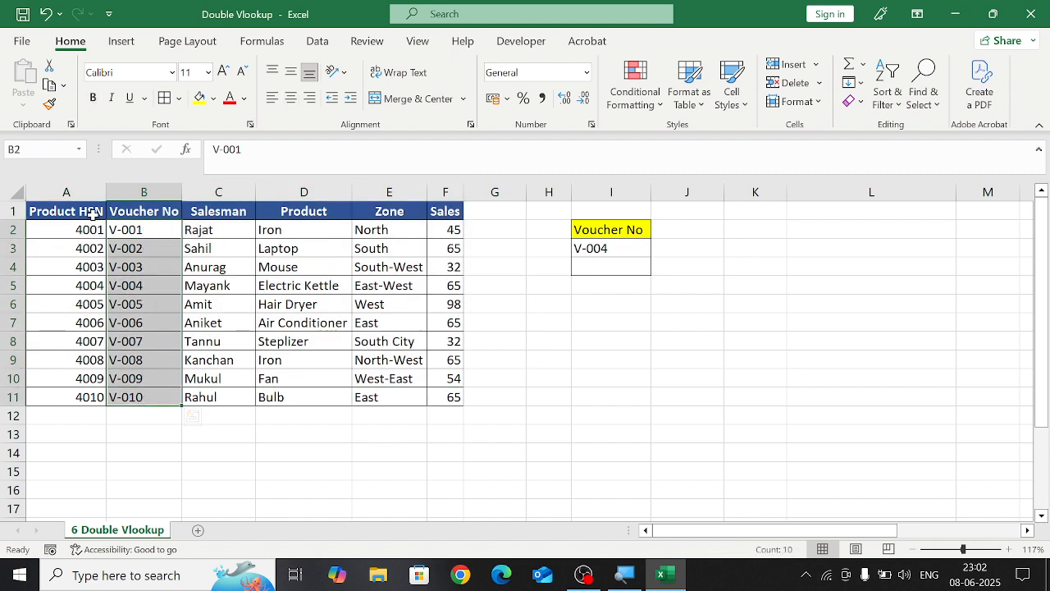
left_click_drag(92, 212, 435, 385)
left_click_drag(68, 229, 93, 394)
left_click_drag(93, 210, 432, 393)
left_click_drag(51, 213, 70, 380)
left_click_drag(164, 248, 174, 402)
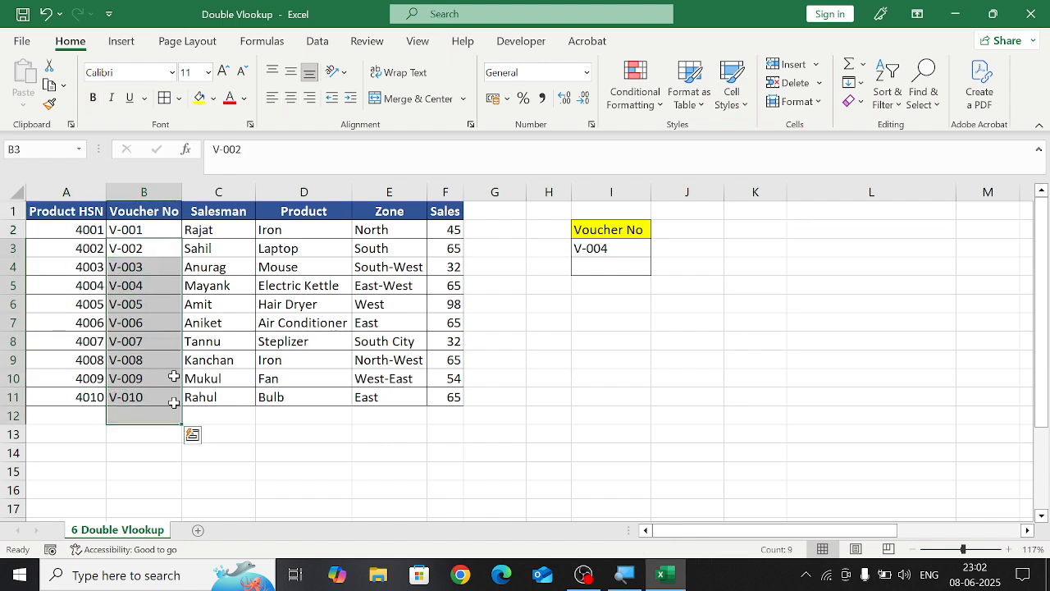
left_click_drag(139, 206, 429, 415)
left_click(118, 321)
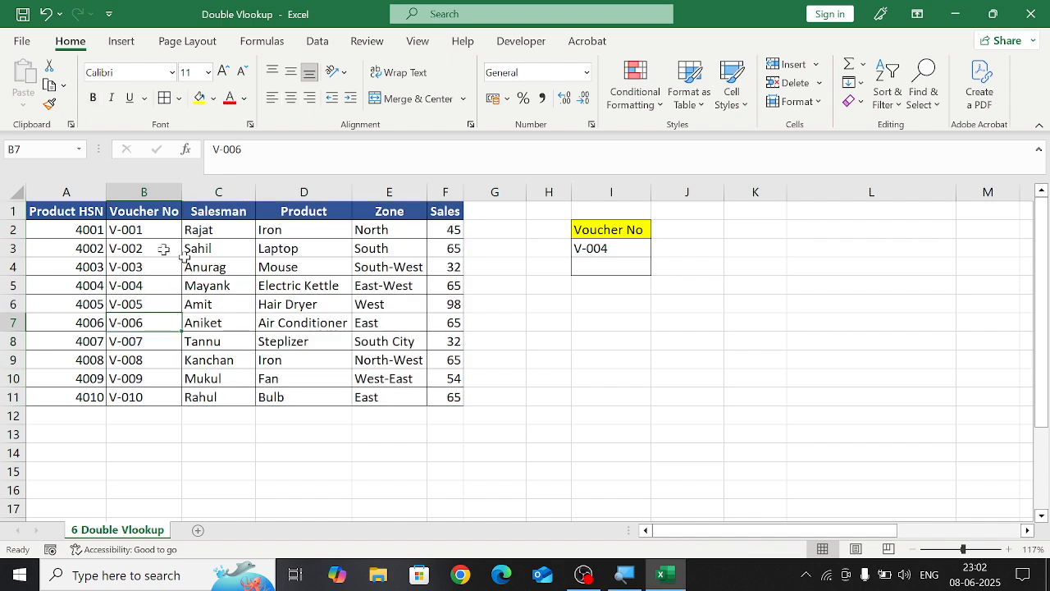
- Start an IFERROR formula in I7 with a VLOOKUP nested as its value argument
left_click(619, 325)
type("=if")
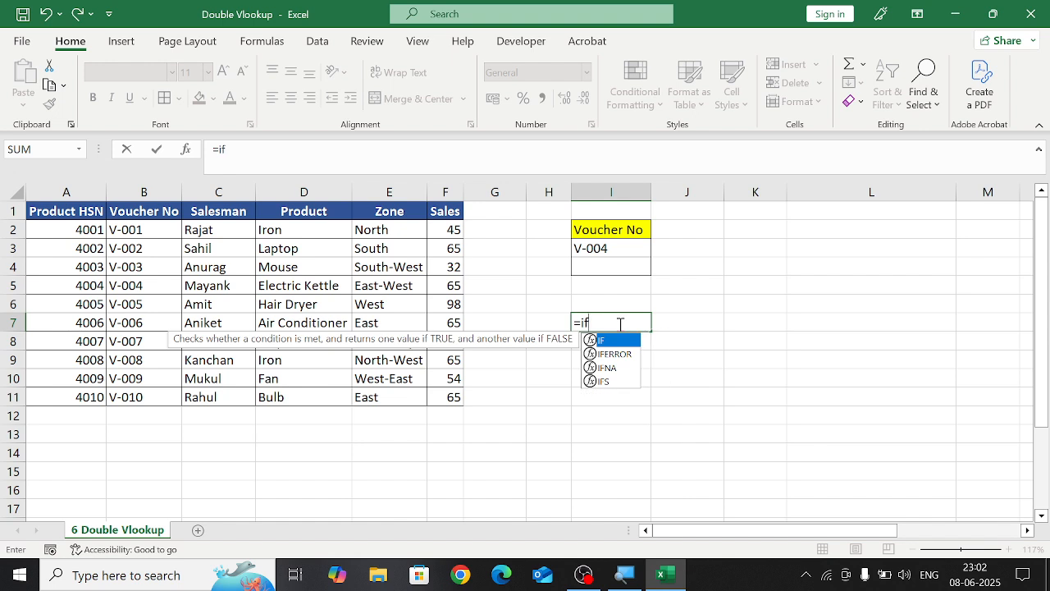
key("BackSpace")
type("i")
key("BackSpace")
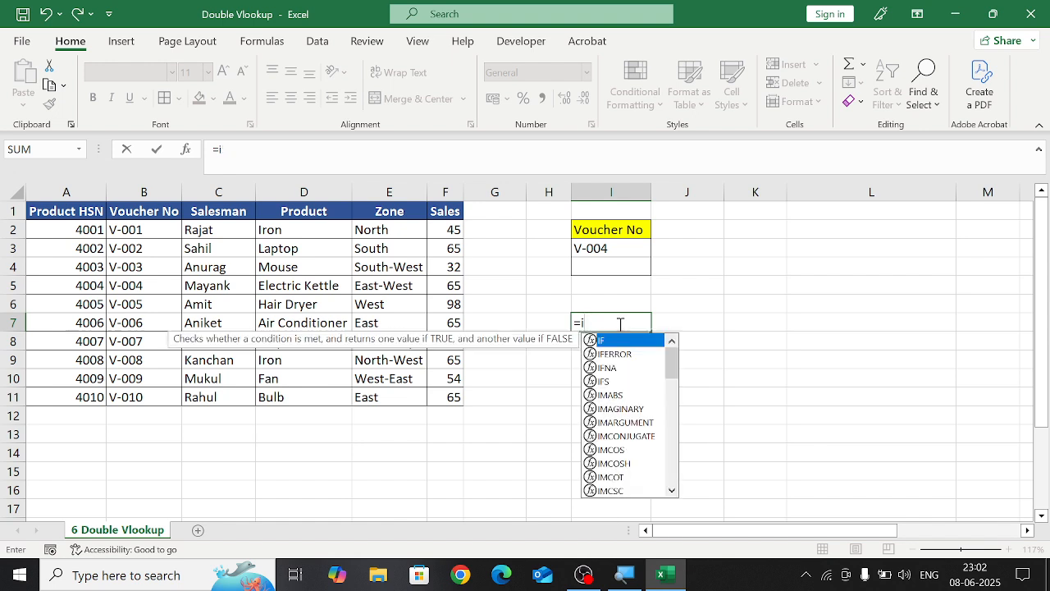
type("ferro")
key("Tab")
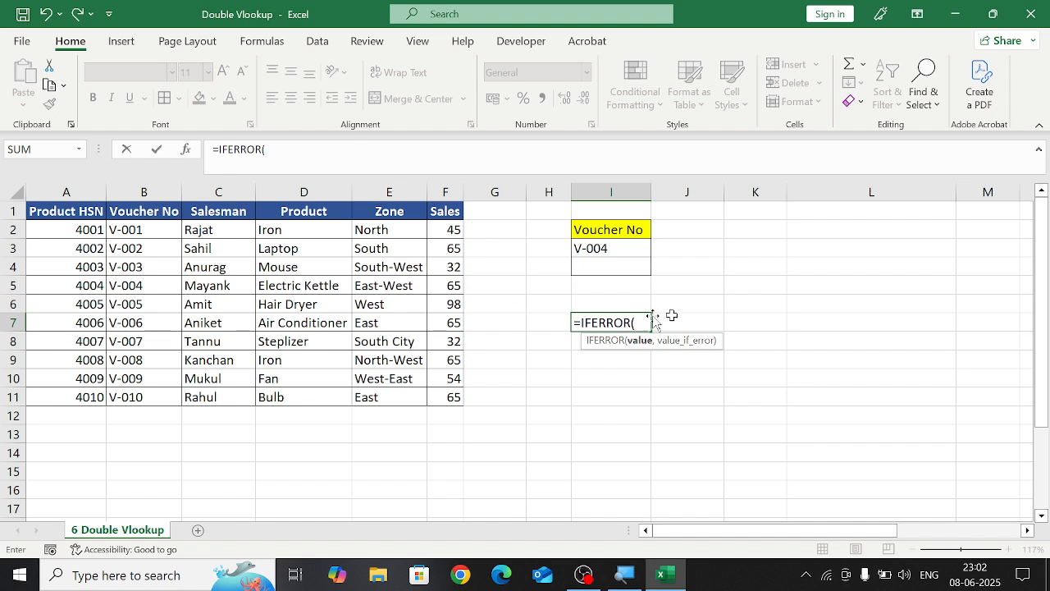
type("vloo")
key("Tab")
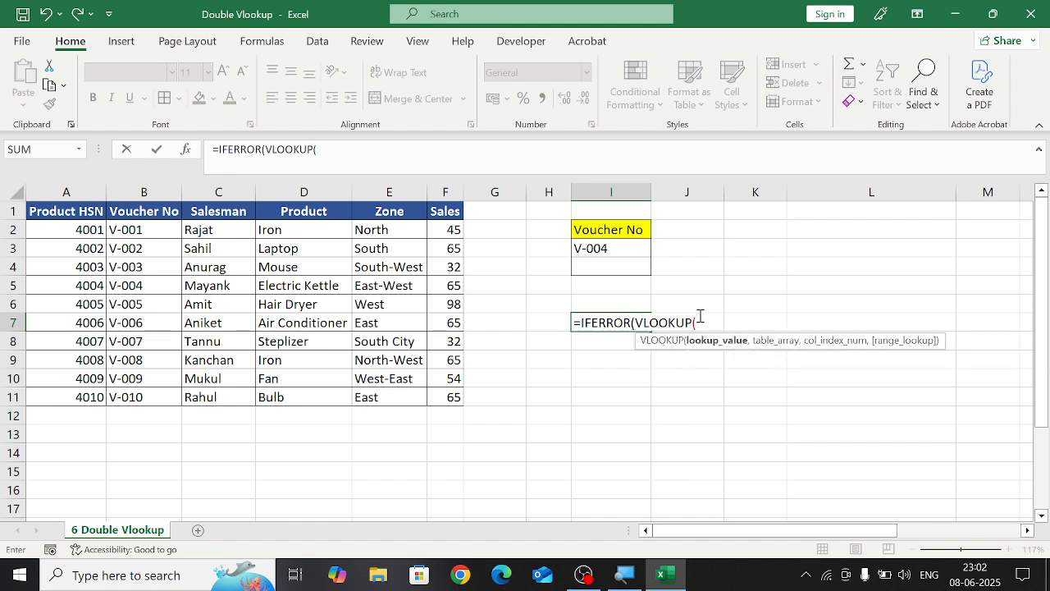
key("Return")
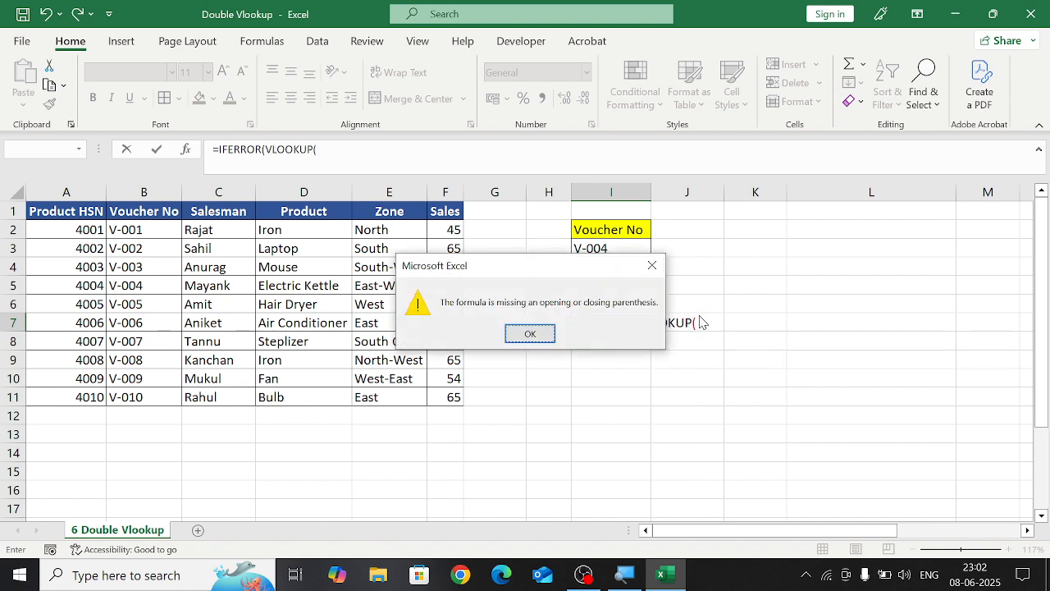
key("Return")
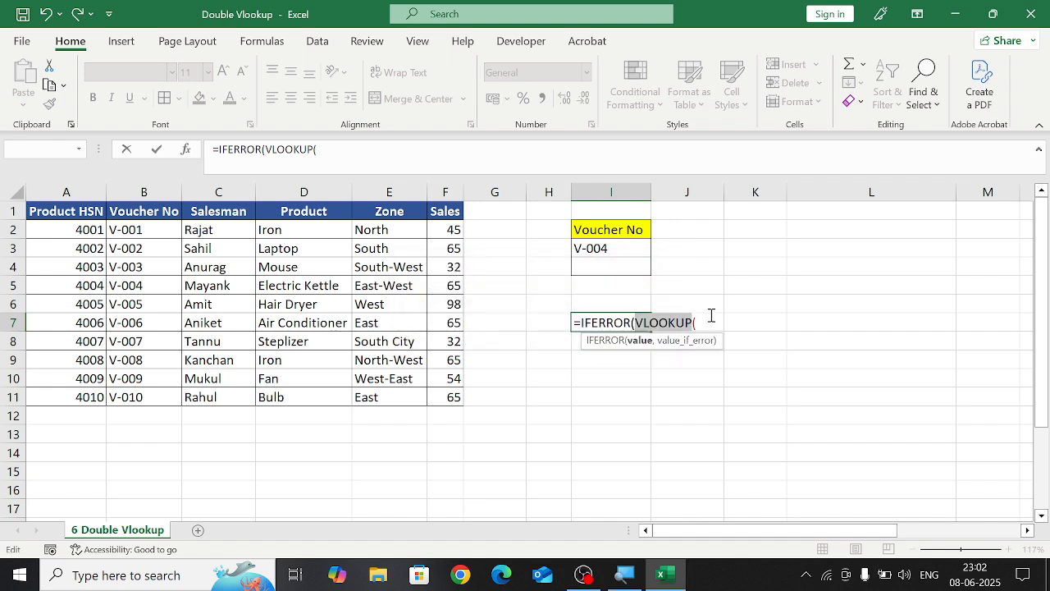
left_click(712, 316)
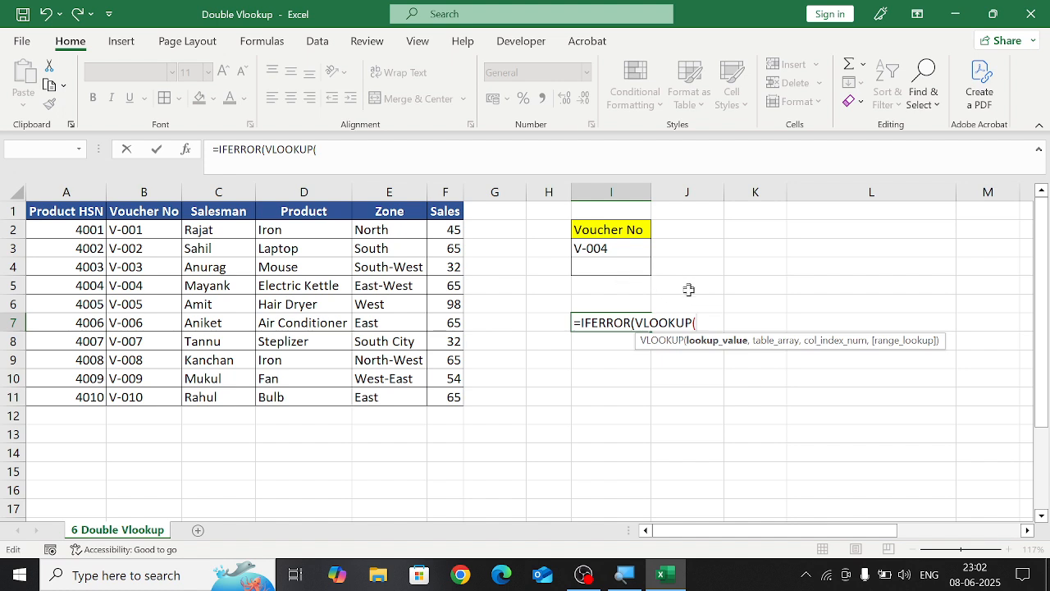
- Fill the first VLOOKUP in I7 with lookup value $I$3, table range Bill_NO (B1:F11), column 3 and exact match 0
left_click(622, 246)
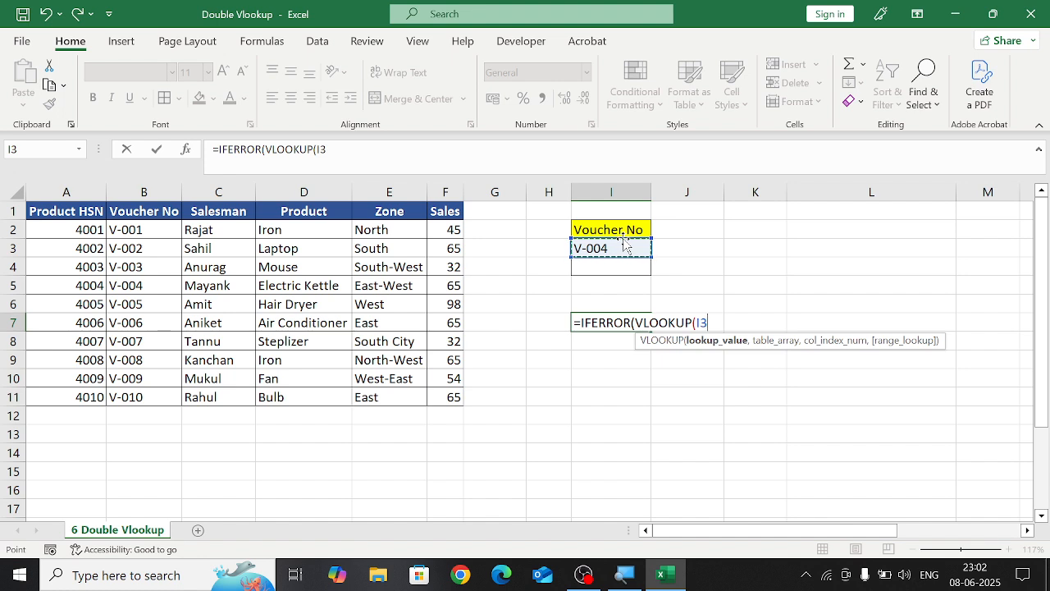
key("F4")
type(",")
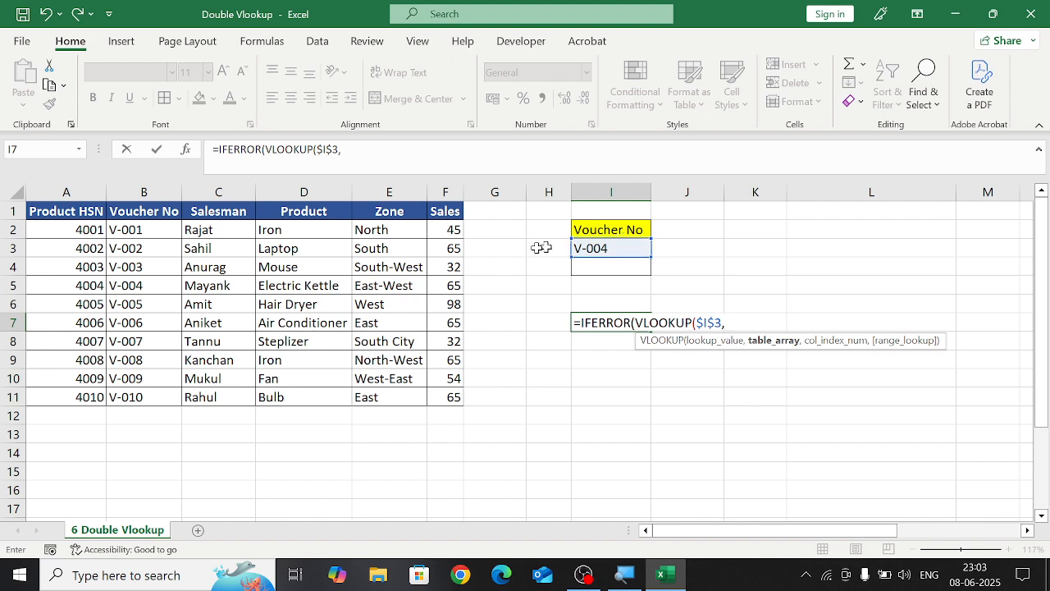
left_click(98, 211)
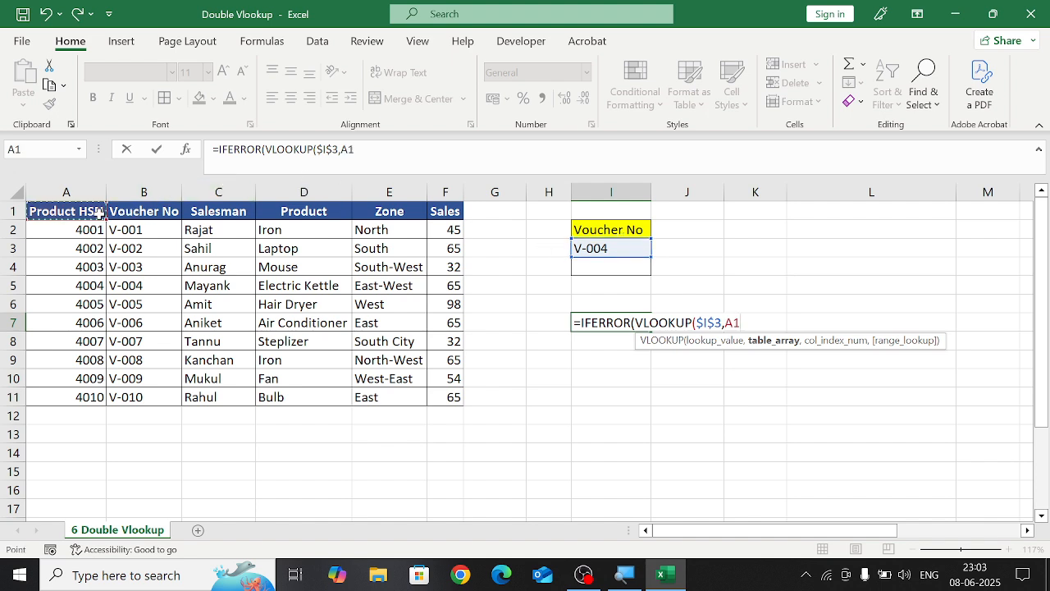
left_click_drag(118, 210, 437, 390)
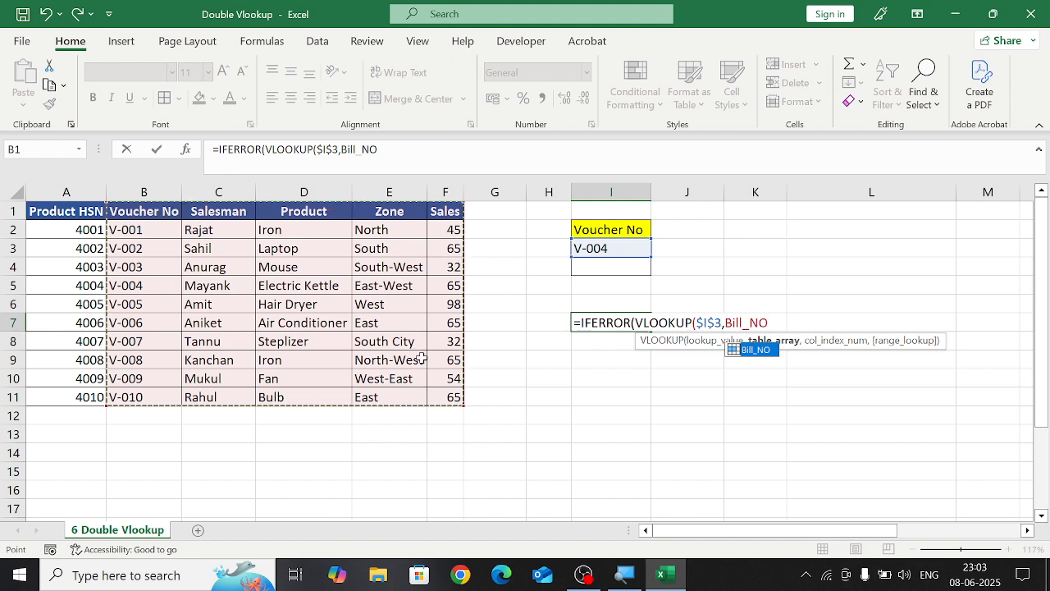
type(",3")
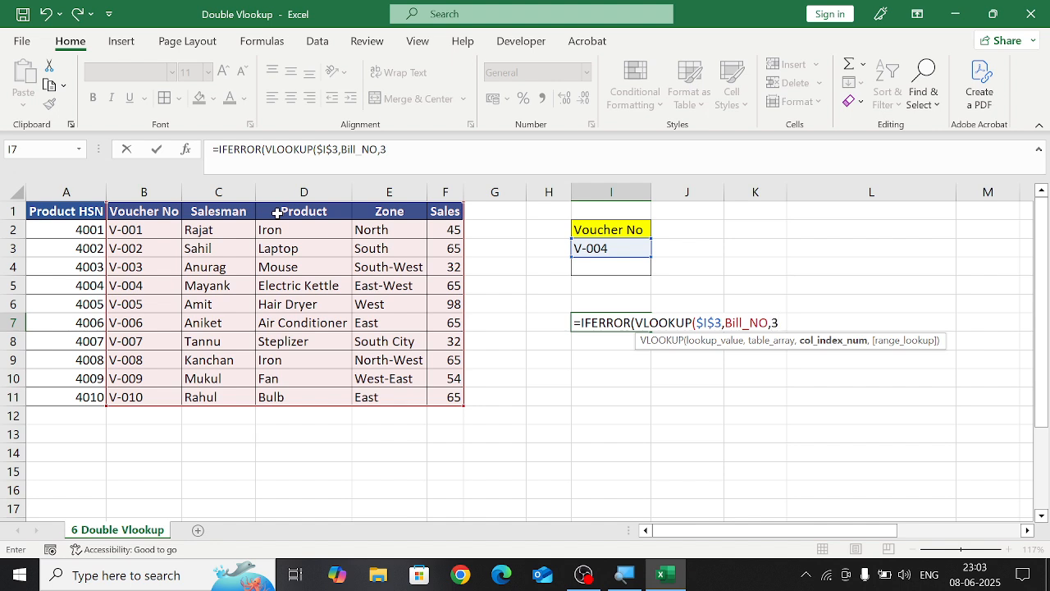
type(",")
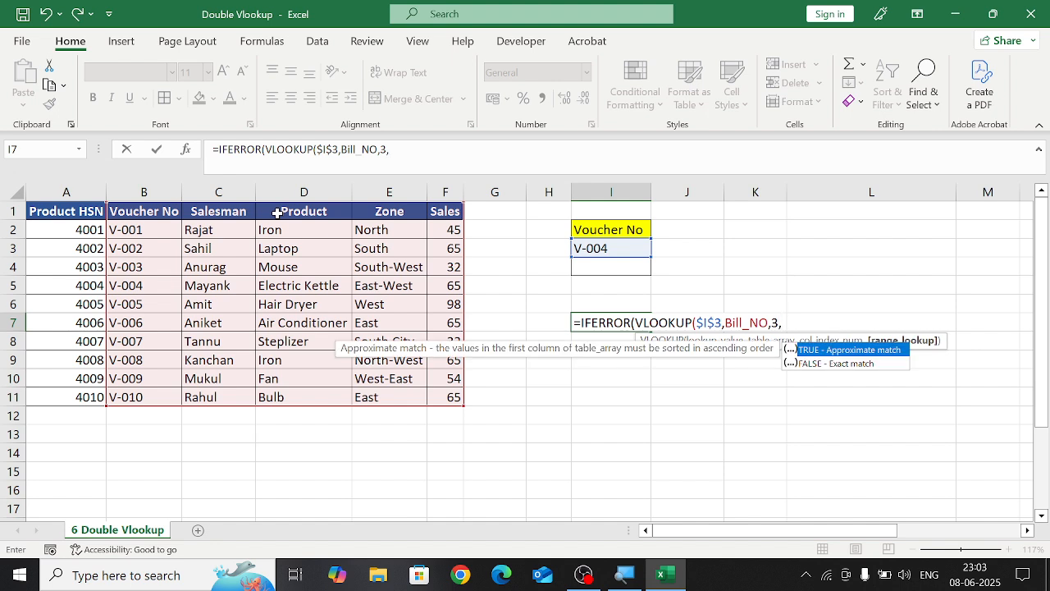
type("0),")
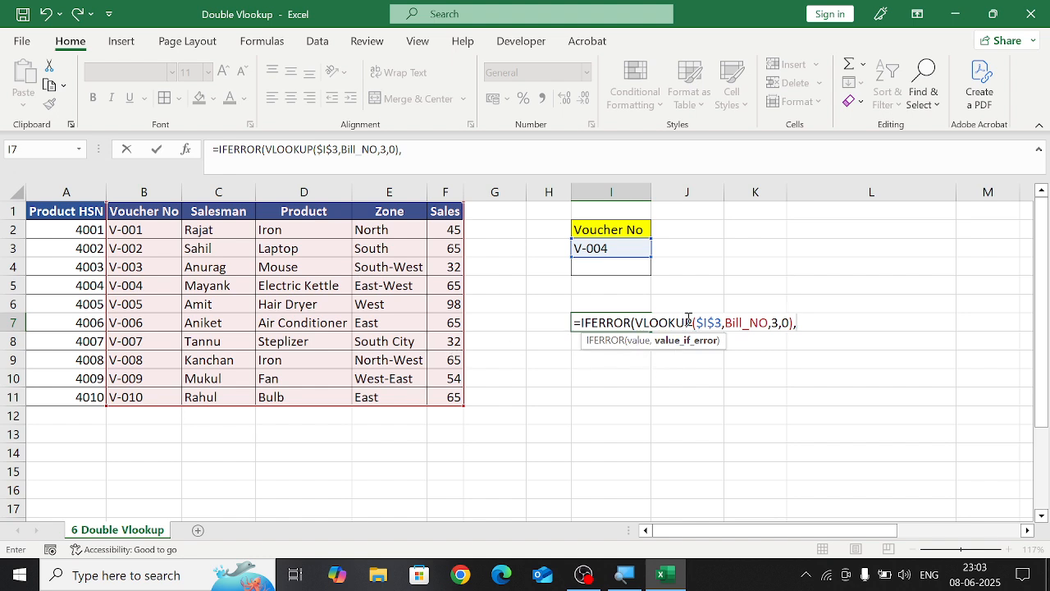
key("Return")
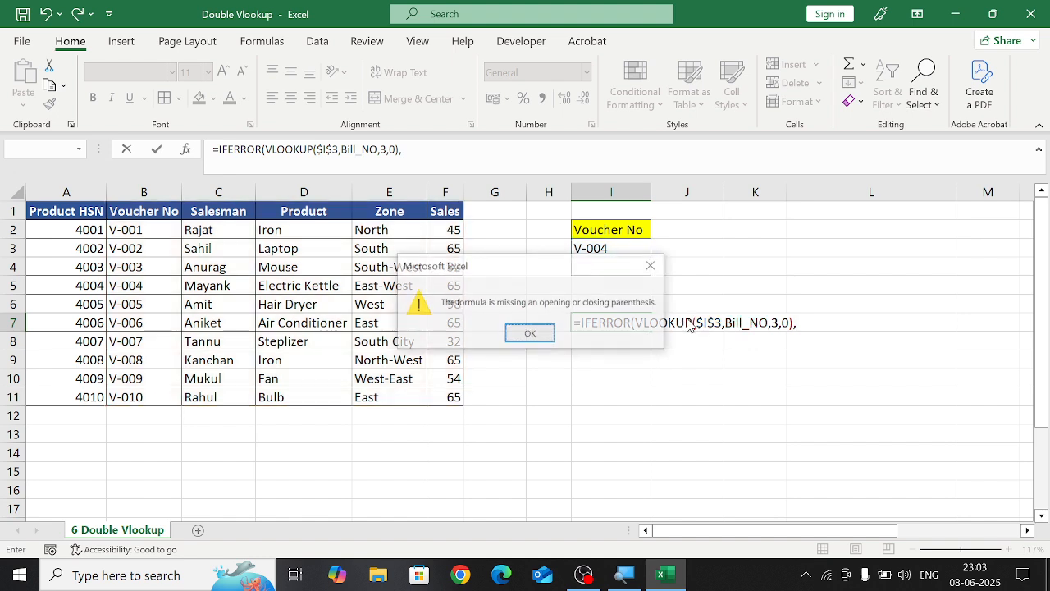
key("Return")
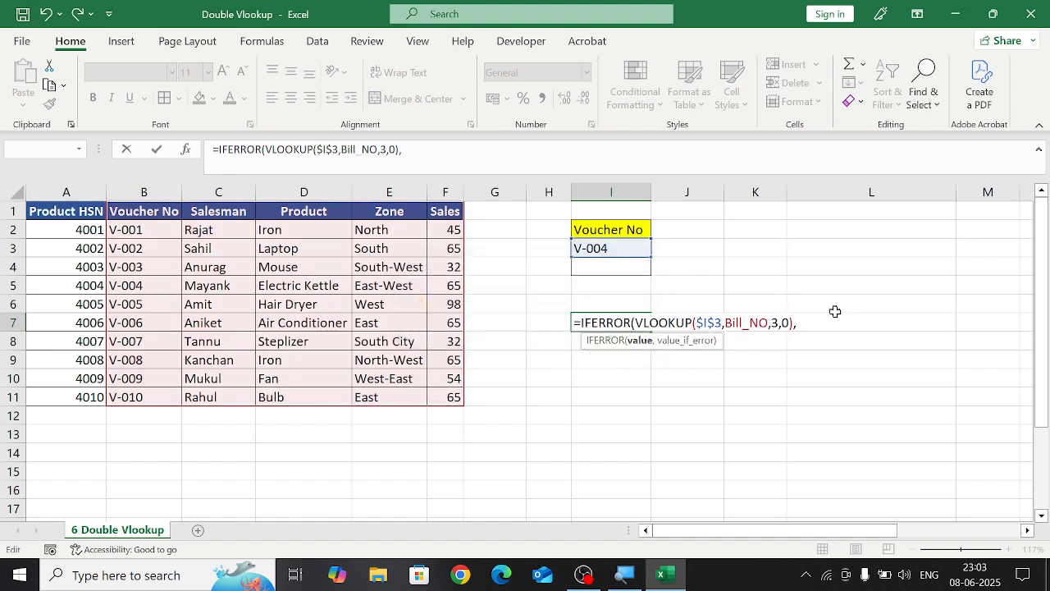
- Add a second VLOOKUP as the value_if_error argument of the IFERROR formula in I7
left_click(806, 328)
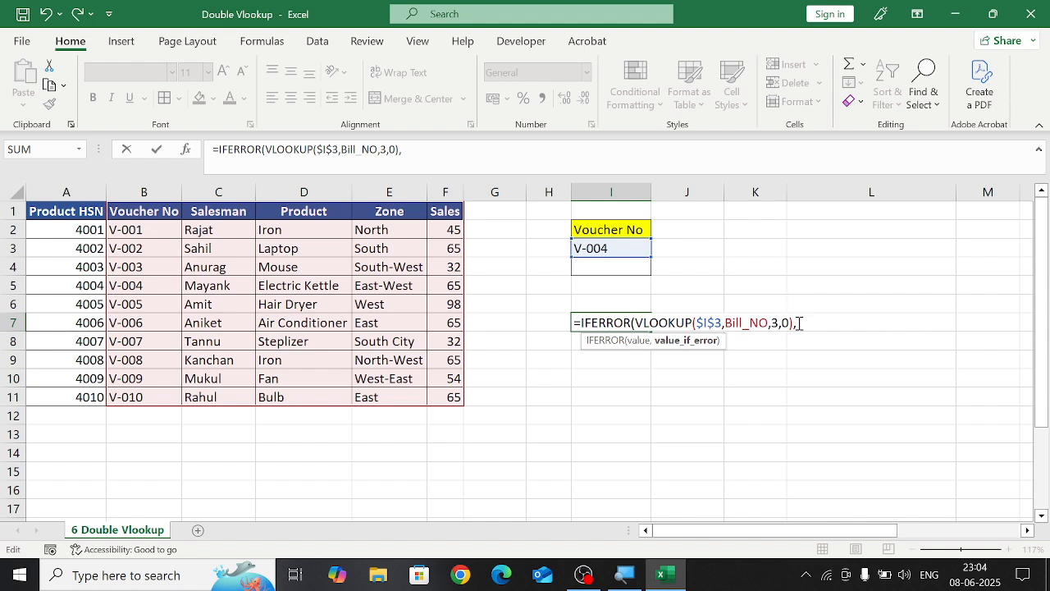
type("VLOOK")
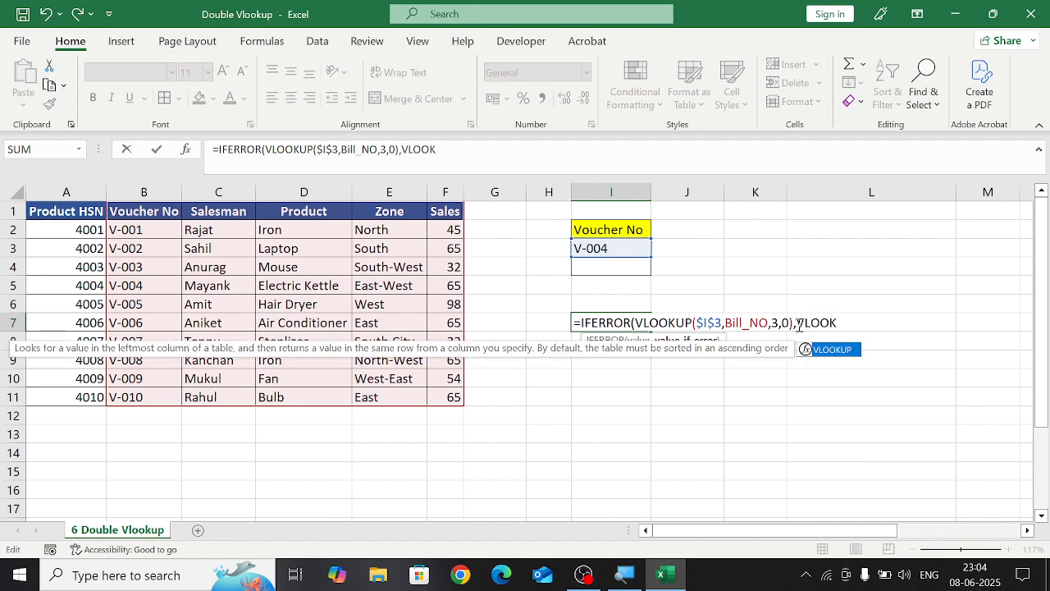
key("Tab")
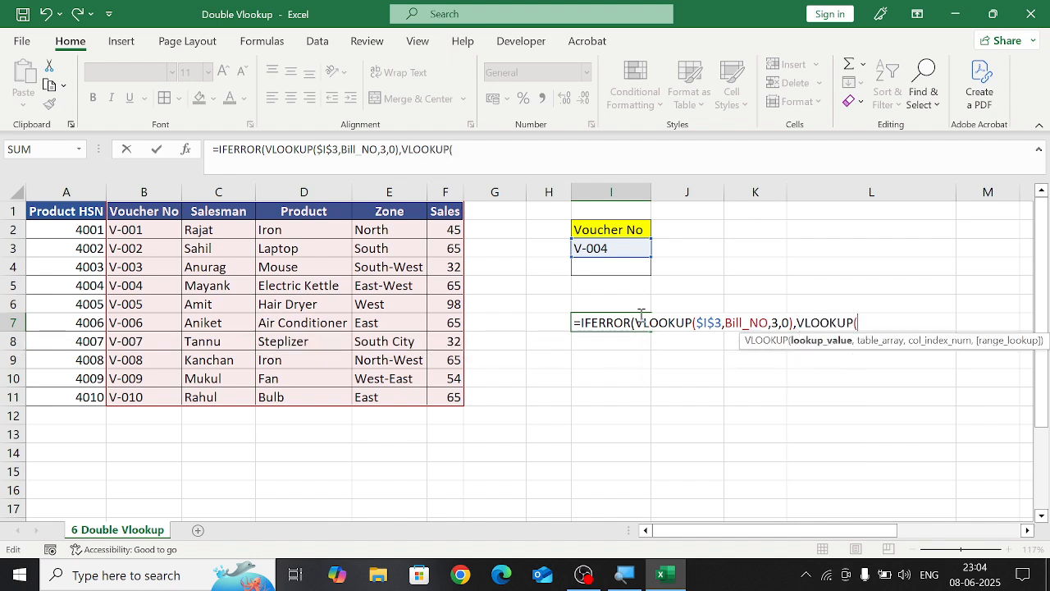
left_click(590, 248)
key("F4")
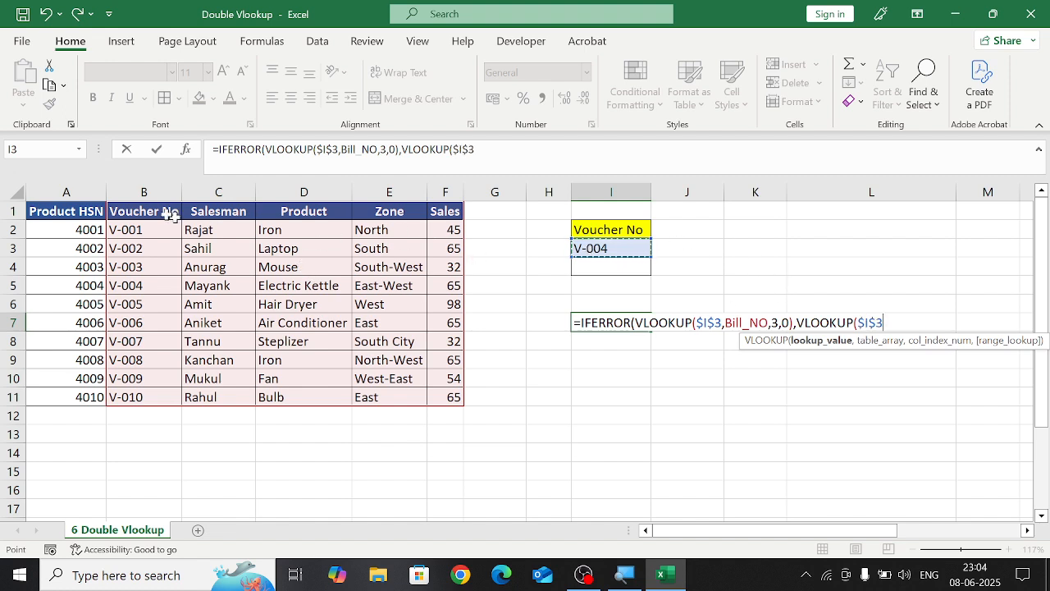
left_click_drag(86, 223, 197, 283)
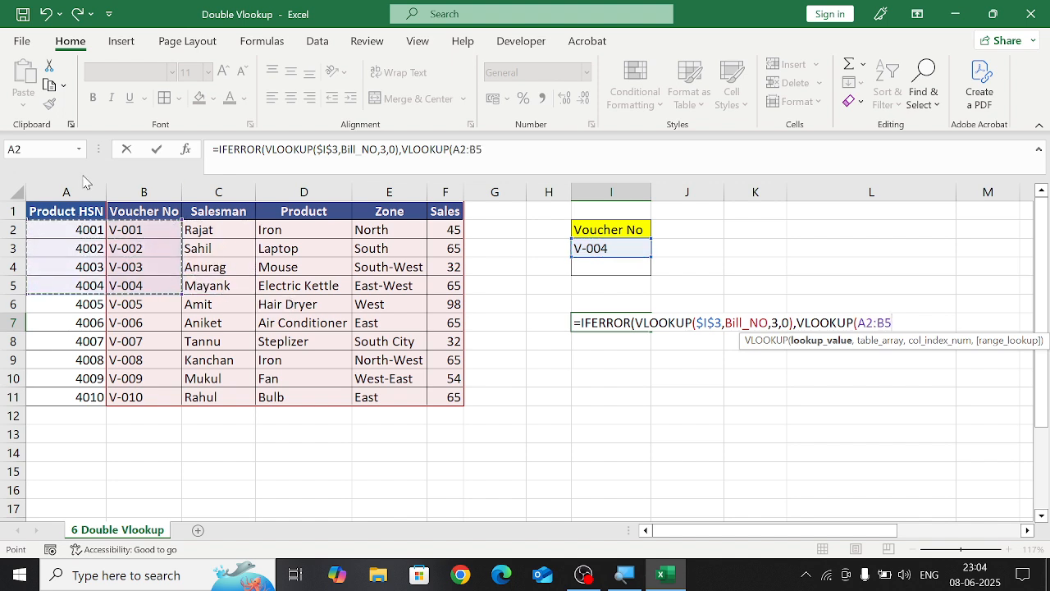
left_click_drag(69, 211, 440, 392)
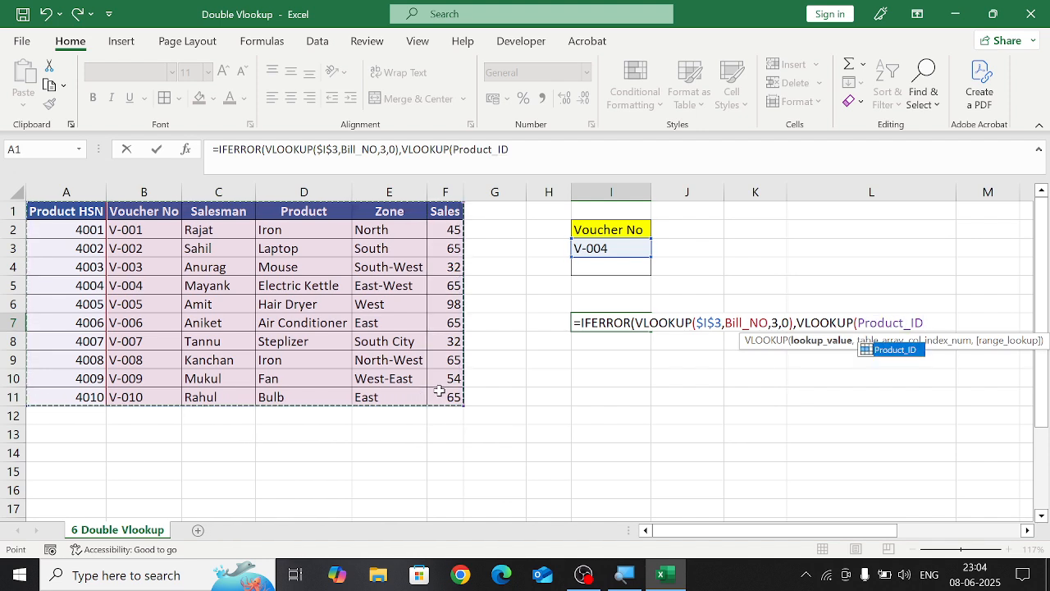
type(",")
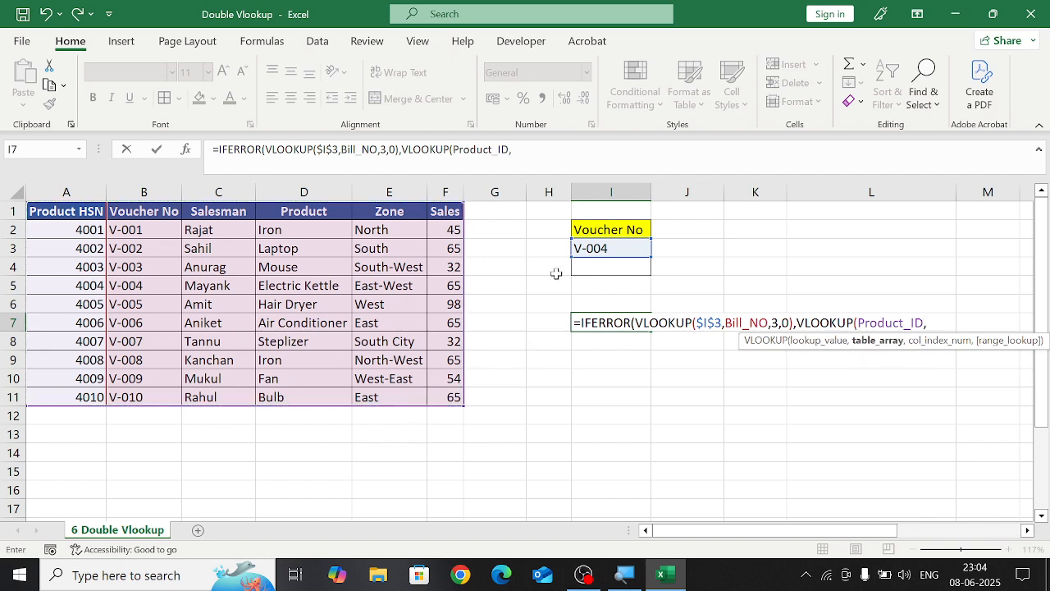
key("BackSpace")
key("BackSpace")
key("BackSpace")
key("BackSpace")
key("BackSpace")
key("BackSpace")
key("BackSpace")
key("BackSpace")
key("BackSpace")
key("BackSpace")
key("BackSpace")
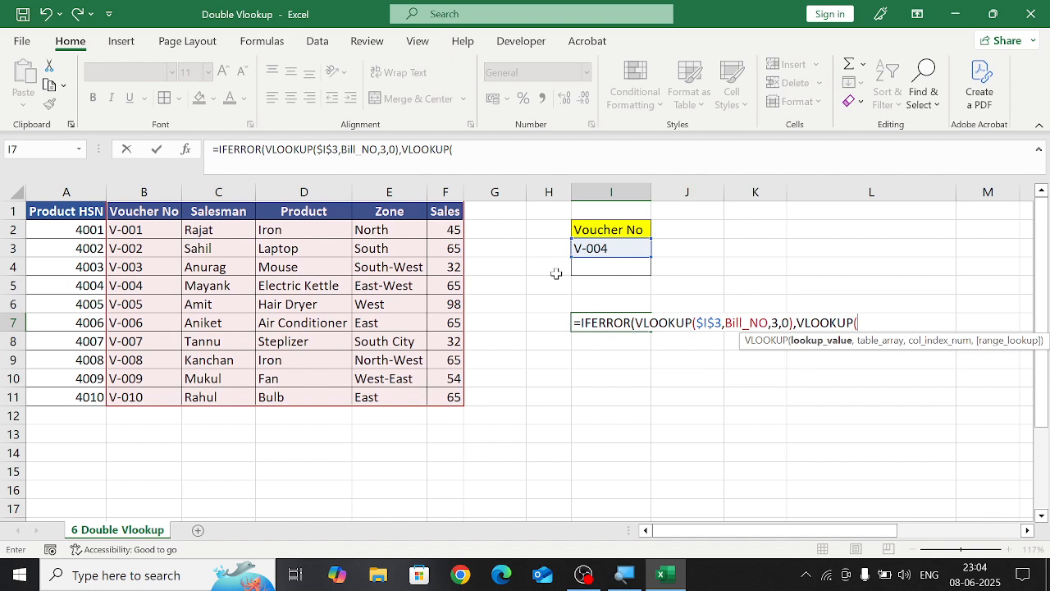
- Complete the second VLOOKUP with $I$3, table range Product_ID (A1:F11), column 4 and exact match 0, and enter the I7 formula with its closing parenthesis corrected
left_click(624, 253)
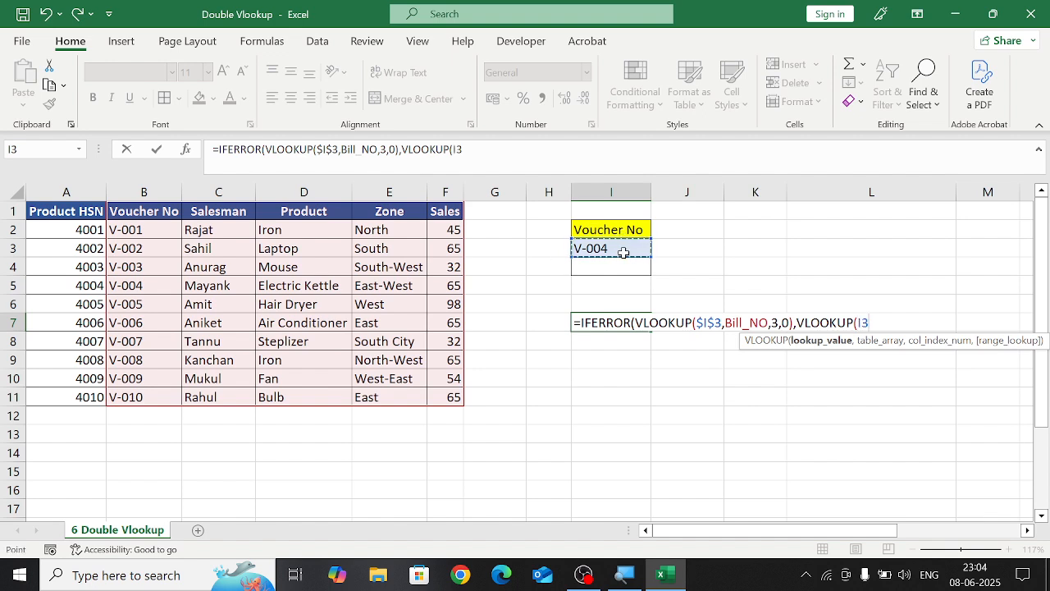
key("F4")
type(",")
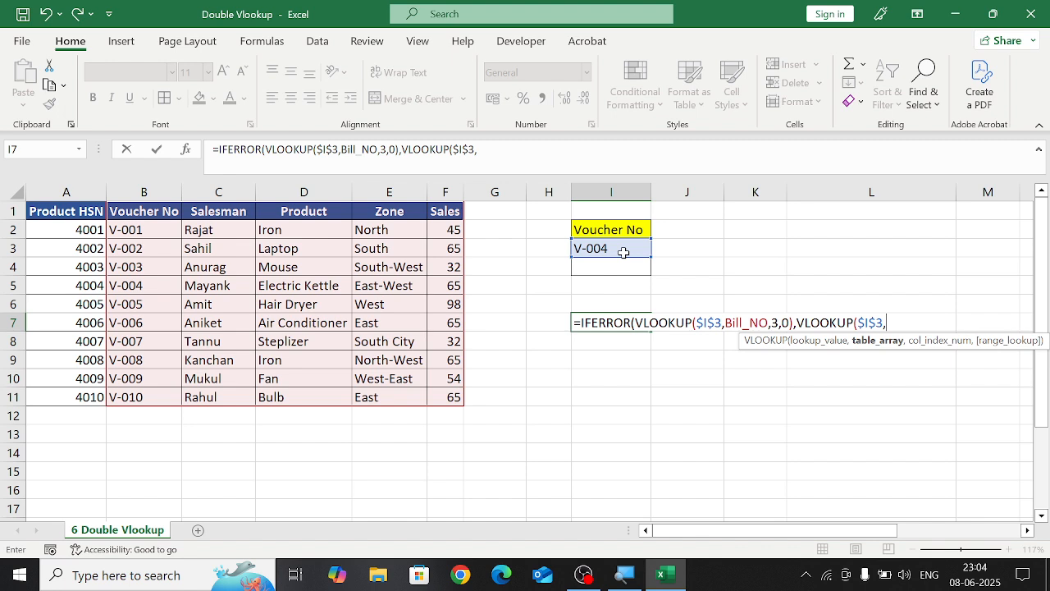
left_click_drag(88, 215, 449, 398)
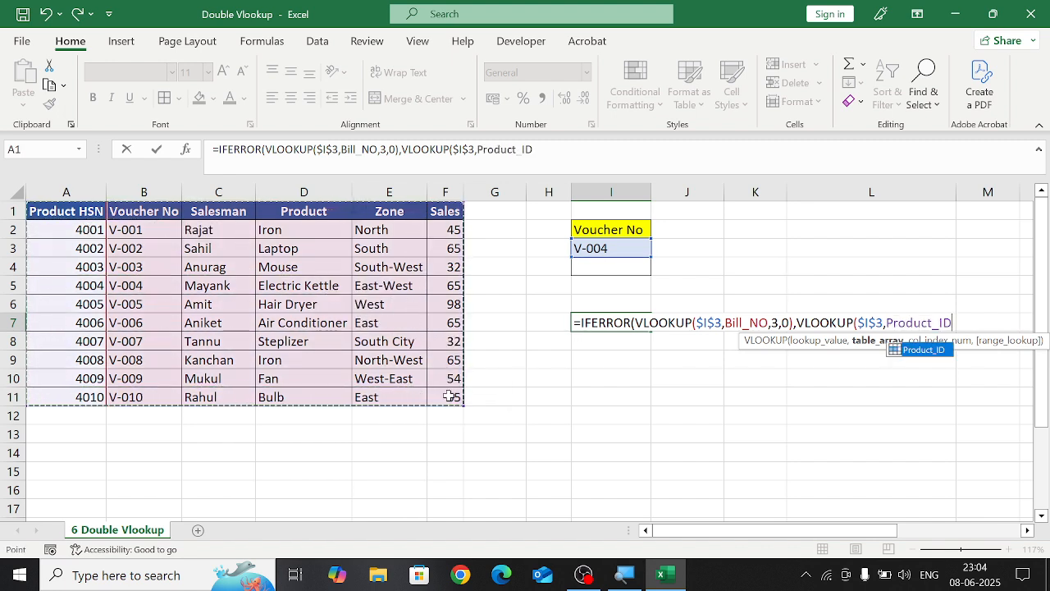
type(",4")
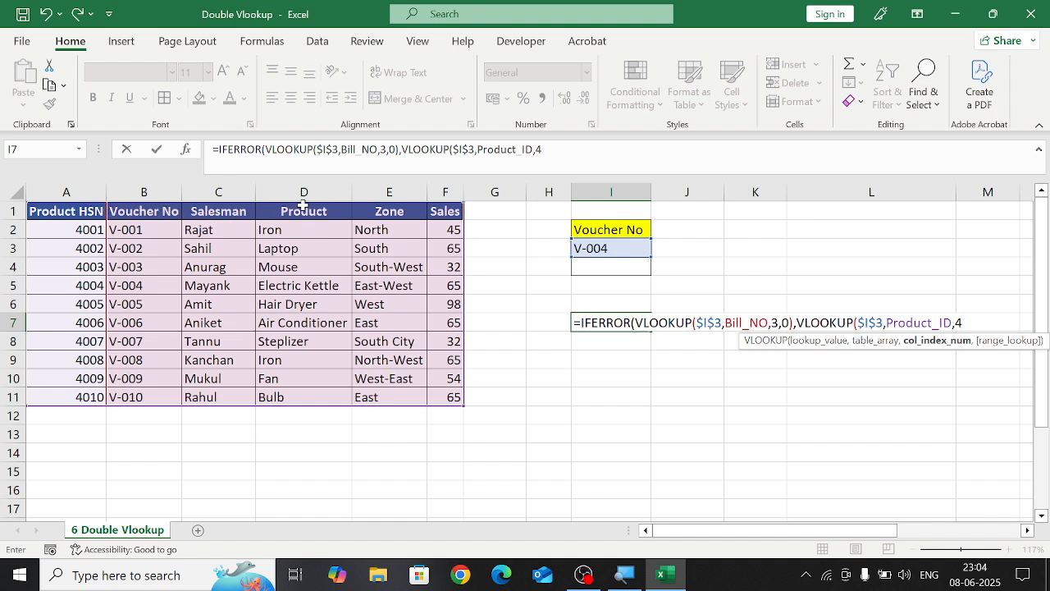
type(",")
type("0")
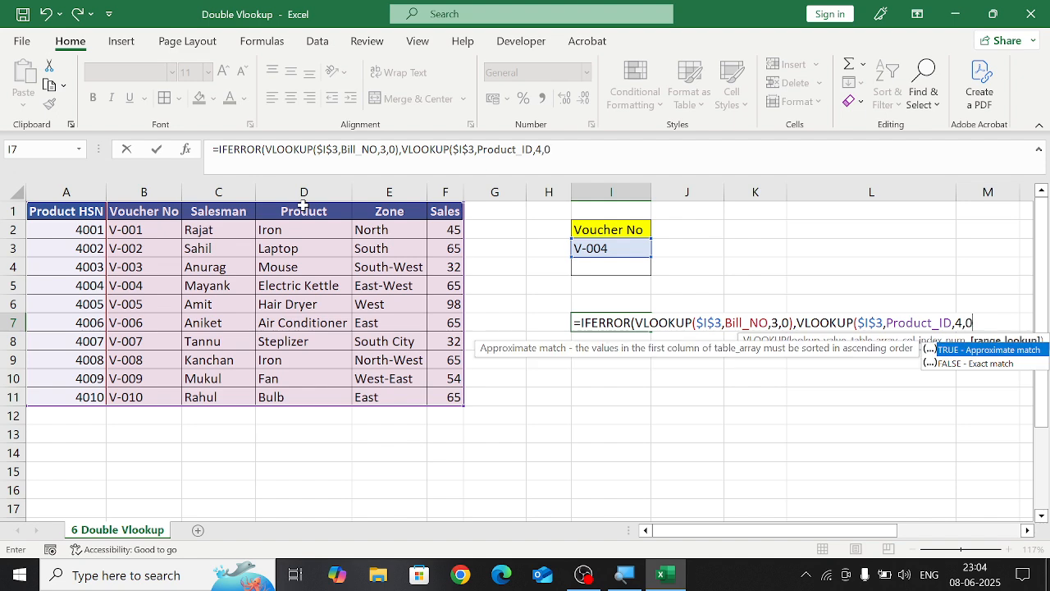
type(")")
key("Return")
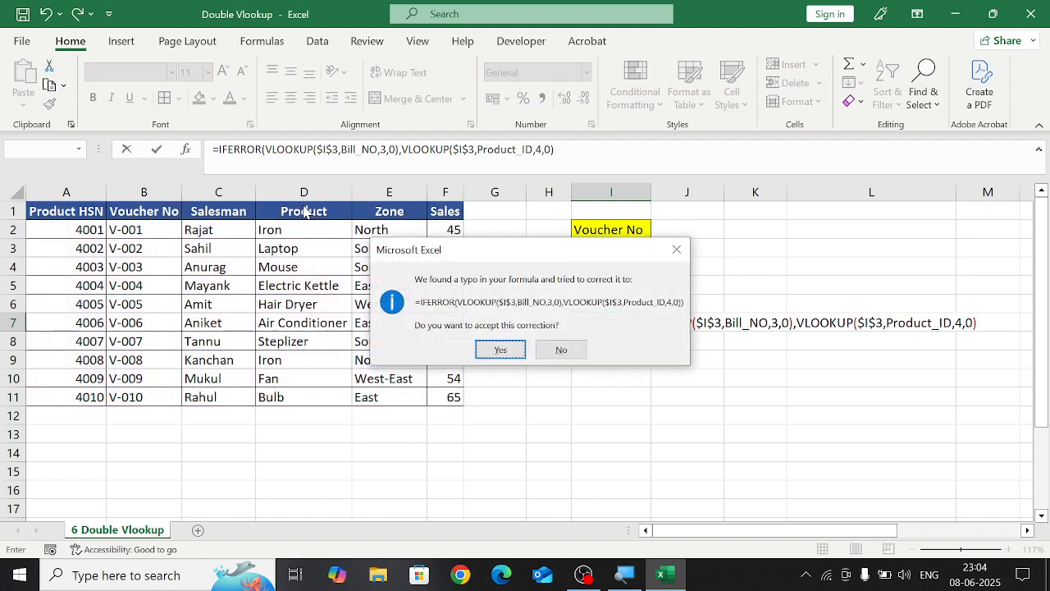
key("Return")
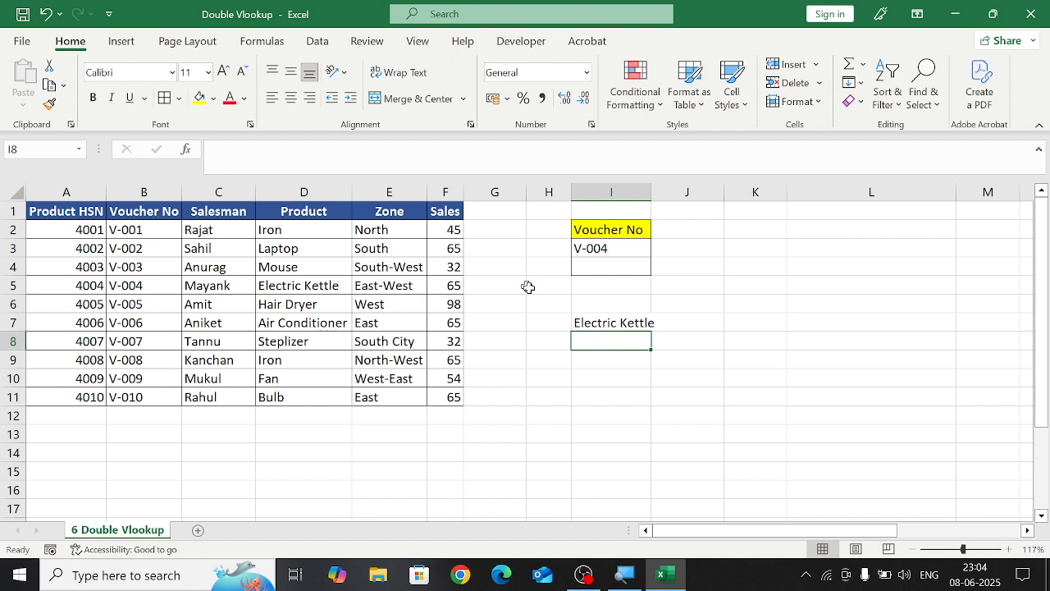
- Label cell H7 as Product and autofit the width of column H
left_click(535, 321)
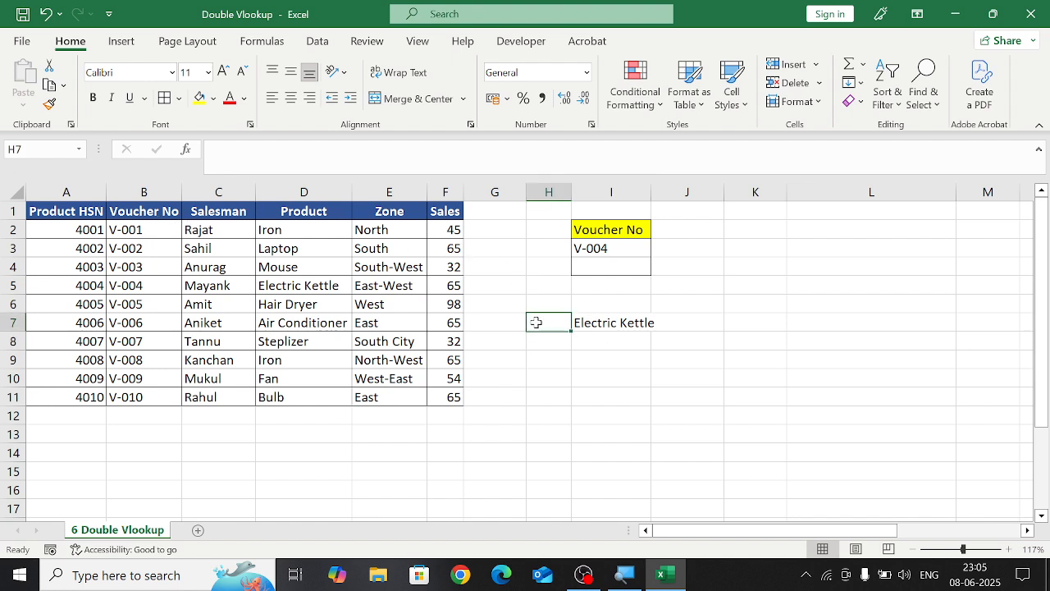
left_click(608, 250)
left_click(559, 319)
type("pRO")
key("BackSpace")
key("BackSpace")
key("BackSpace")
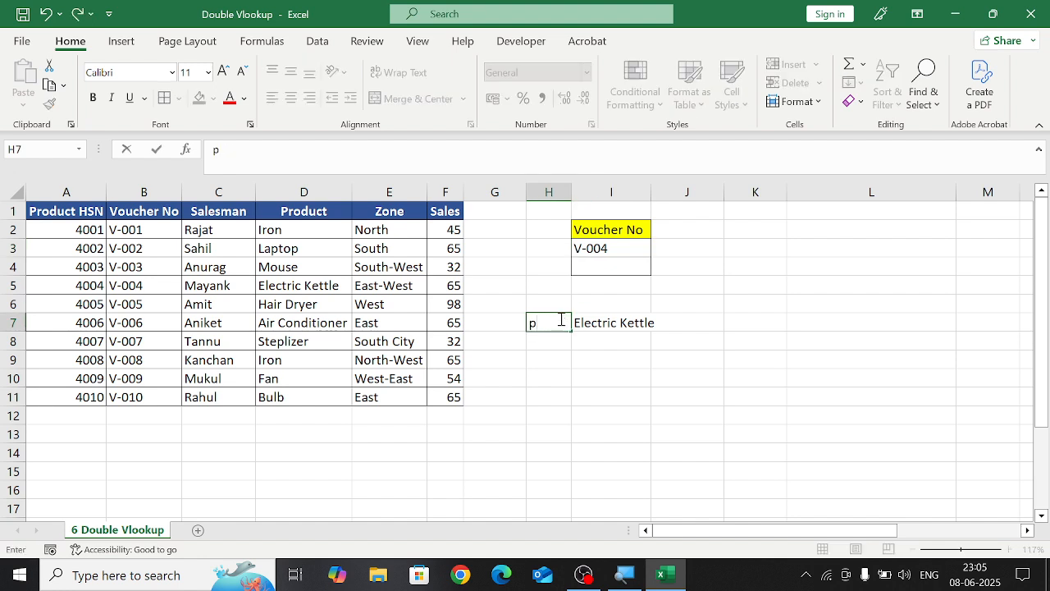
type("Producr")
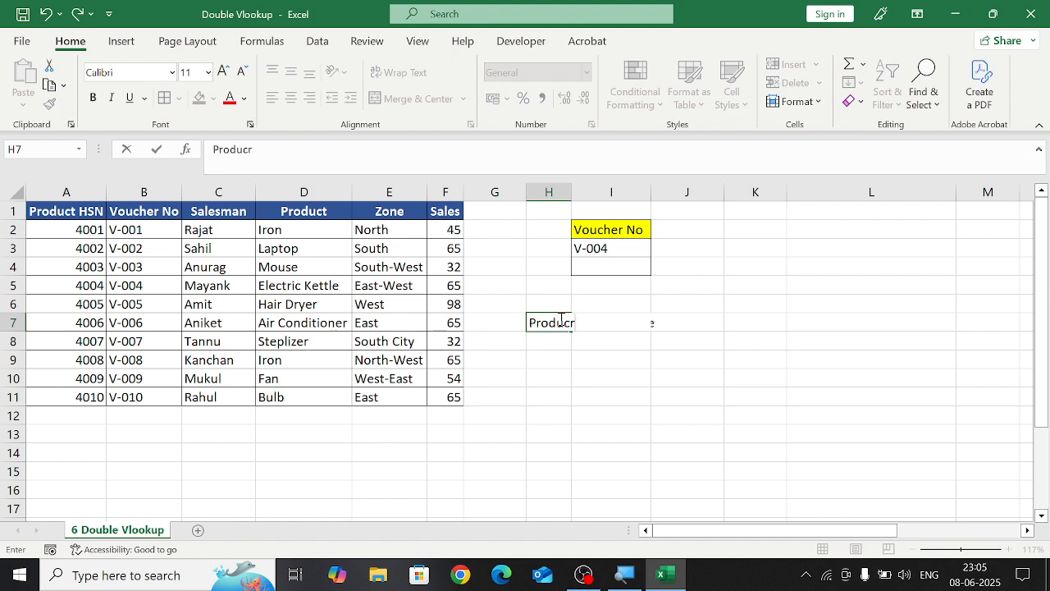
key("BackSpace")
type("t")
key("Return")
double_click(572, 194)
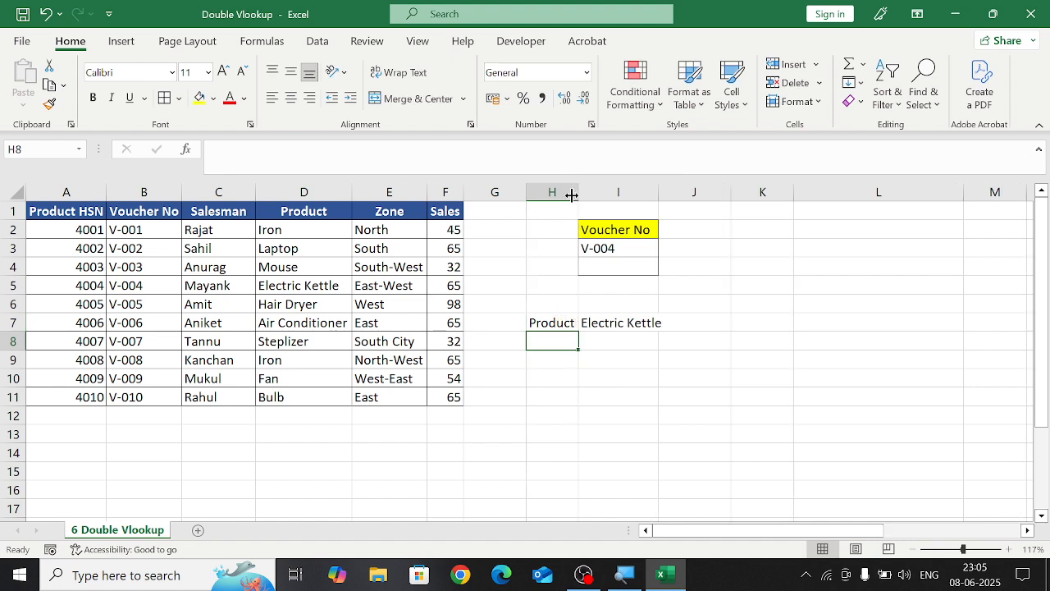
- Copy the table headers Salesman through Sales (C1:F1), paste them transposed into H7:H10, and widen column H to fit
left_click(639, 327)
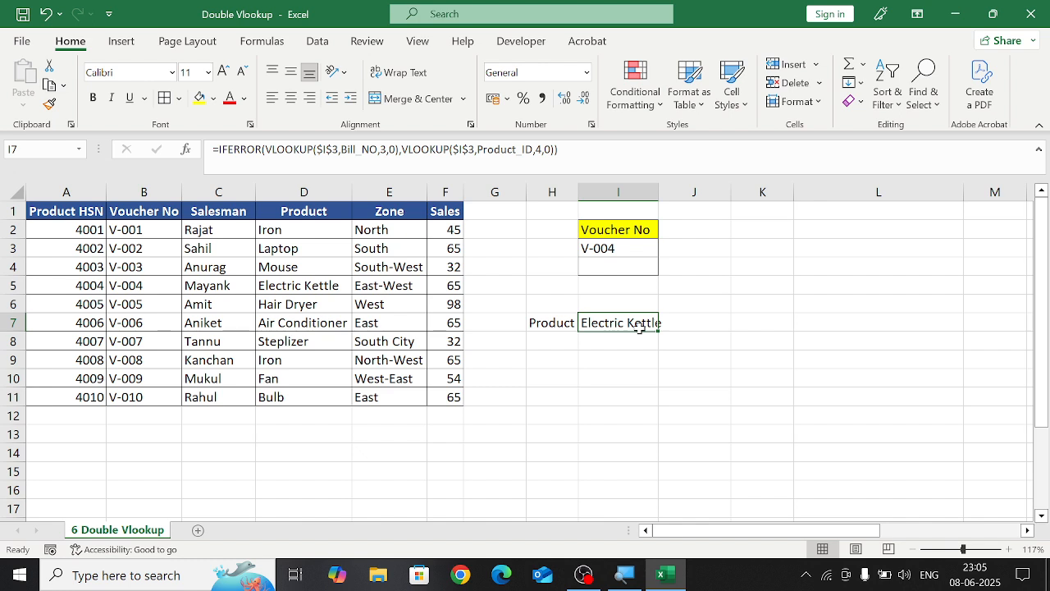
left_click(541, 317)
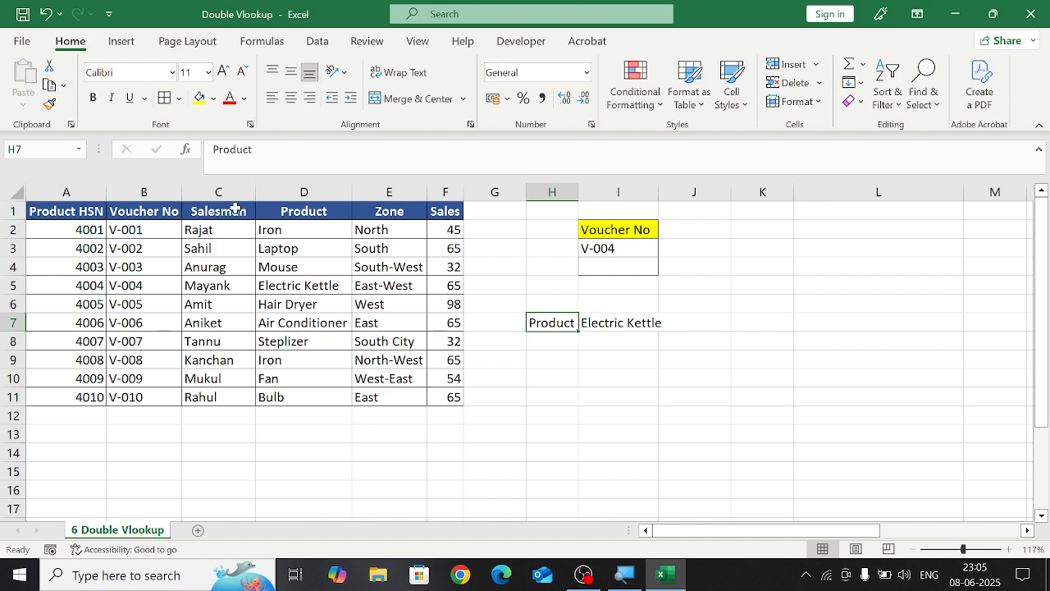
left_click_drag(235, 210, 435, 211)
key("ctrl+c")
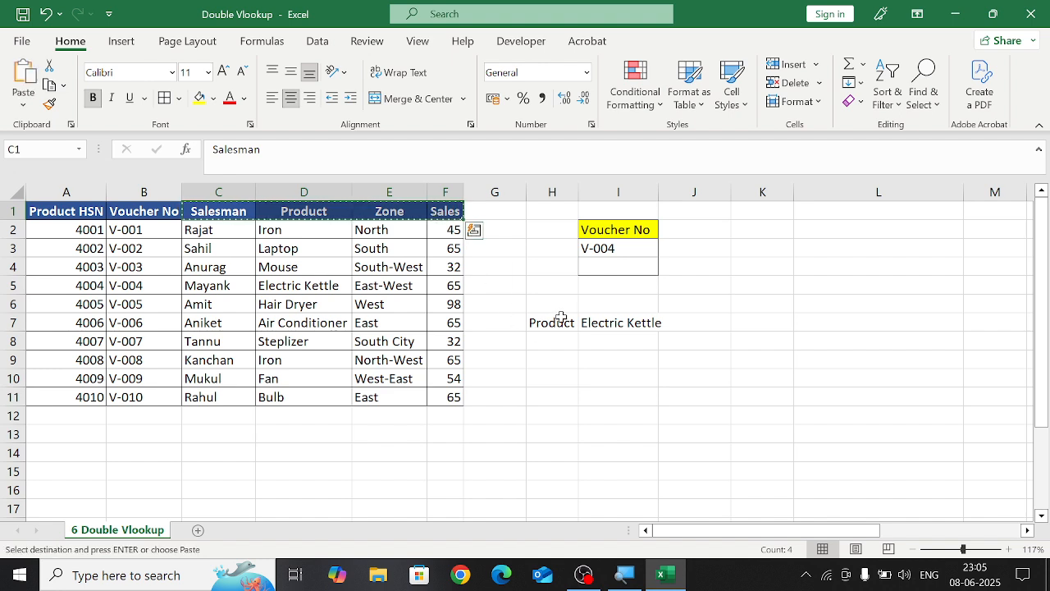
left_click_drag(561, 317, 558, 380)
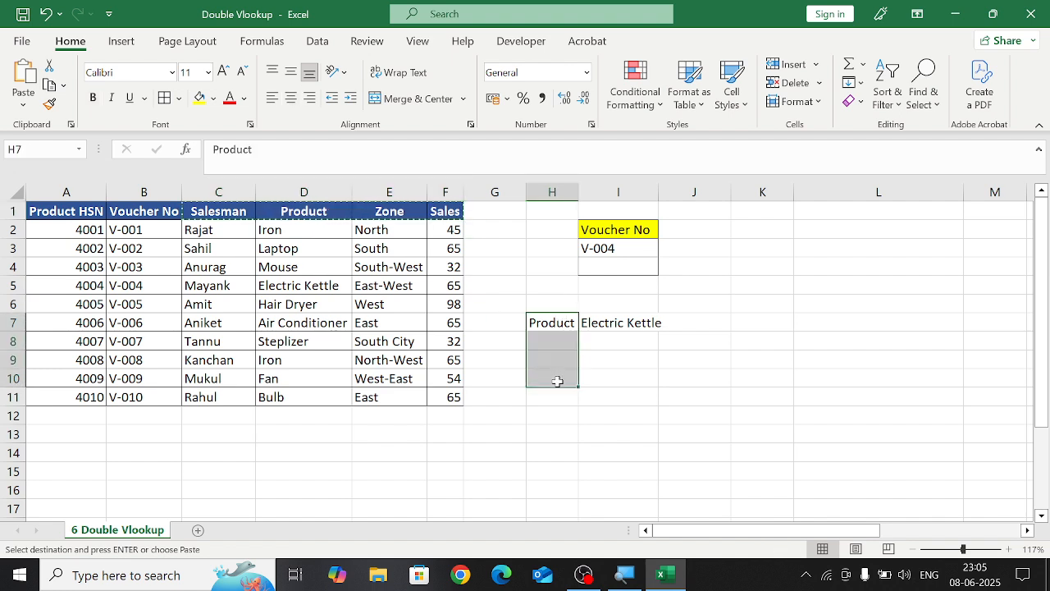
left_click(546, 322)
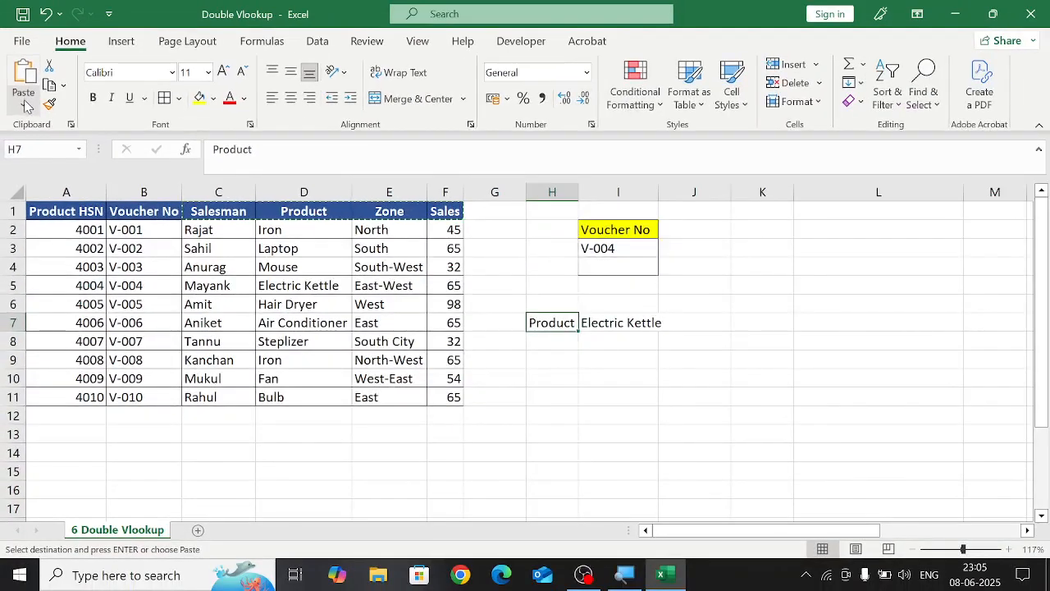
left_click(24, 103)
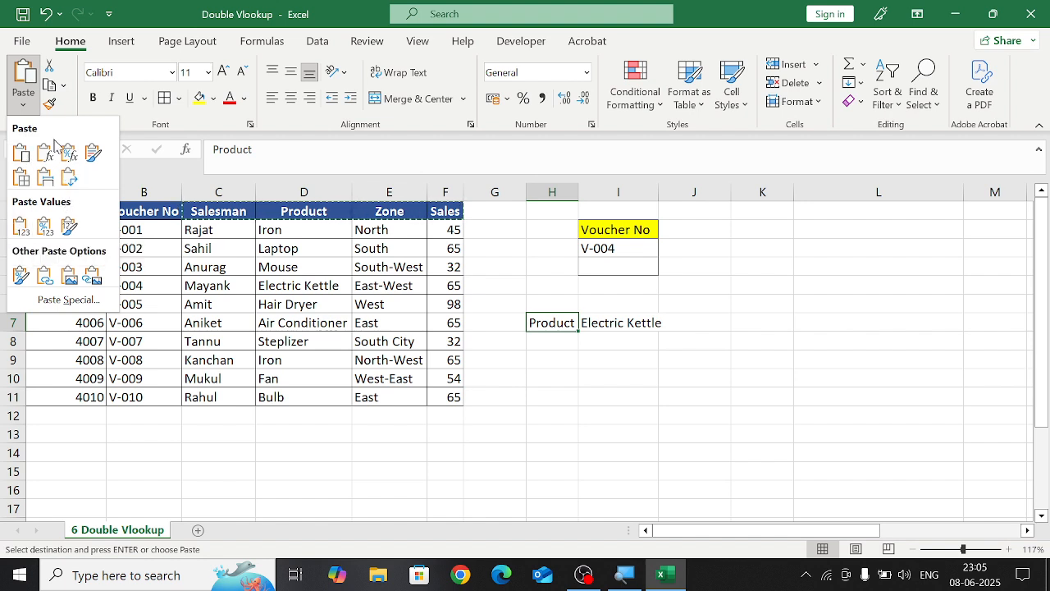
left_click(78, 179)
left_click_drag(574, 192, 583, 192)
- Replace the existing formula in I7 with the start of a new IFERROR formula
left_click(646, 326)
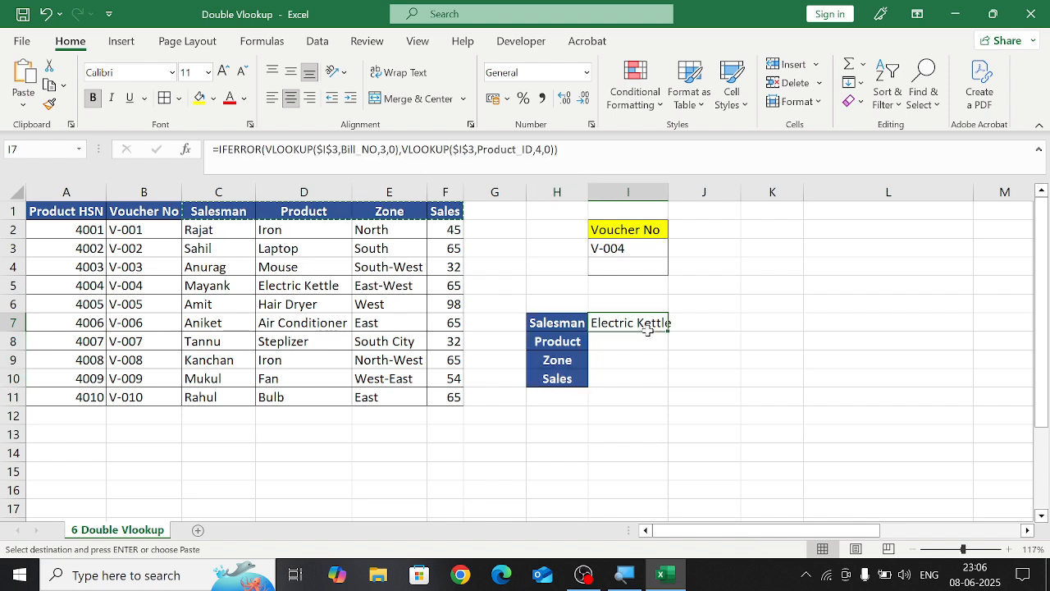
key("F2")
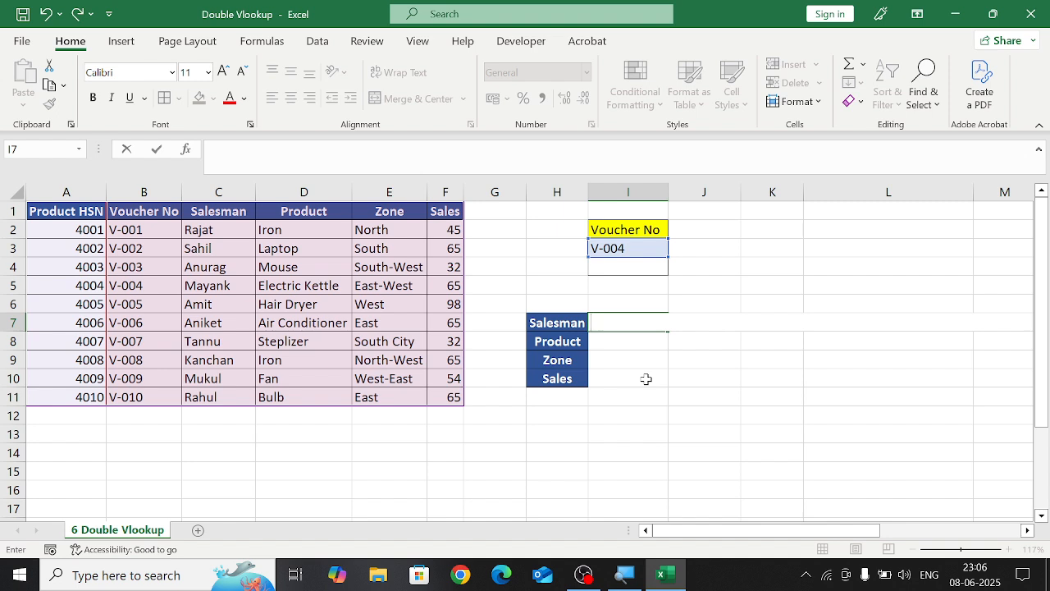
type("iferr")
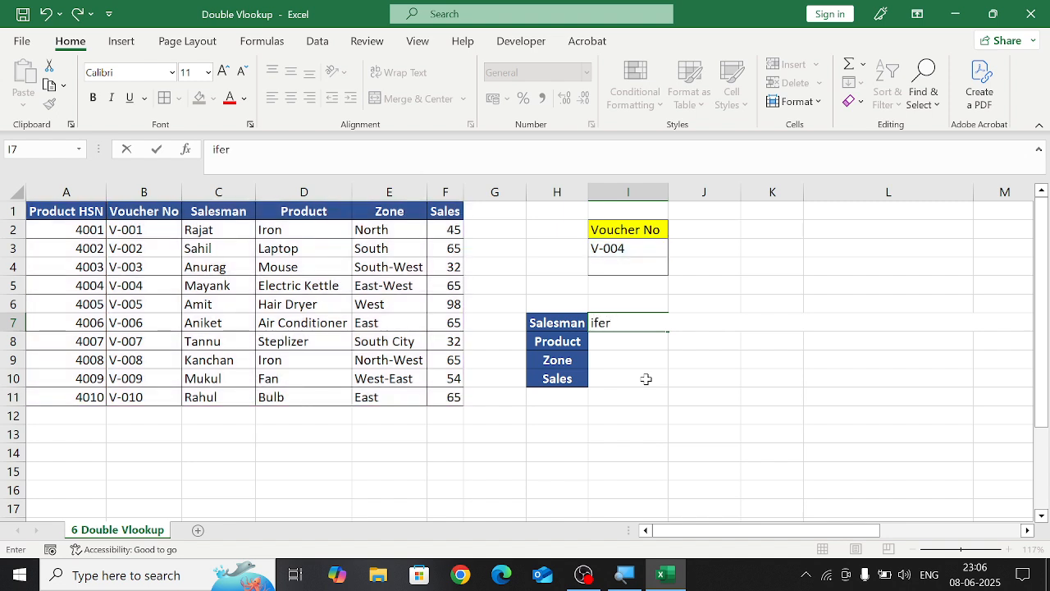
key("BackSpace")
key("BackSpace")
key("BackSpace")
key("BackSpace")
type("=if")
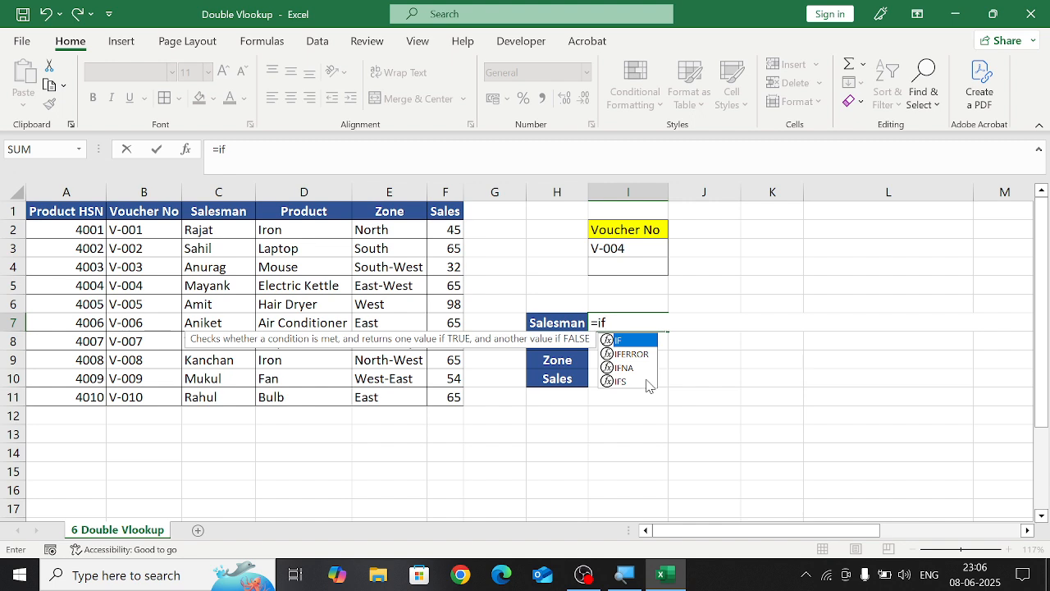
type("erro")
key("Tab")
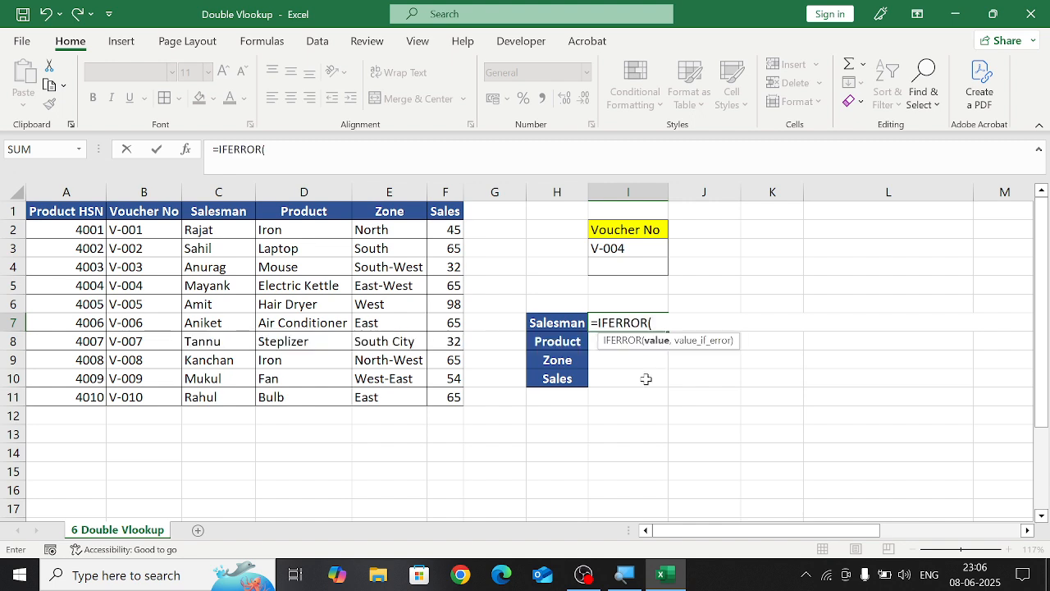
- Nest a VLOOKUP as the IFERROR value in I7, with lookup value $I$3 and table range Bill_NO (B1:F11)
type("vloo")
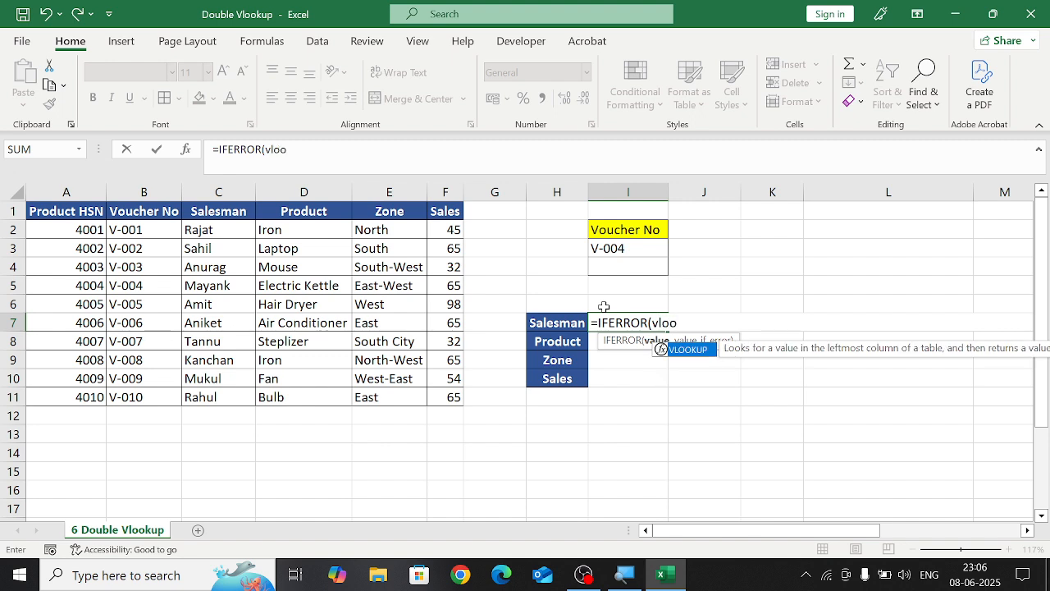
key("Tab")
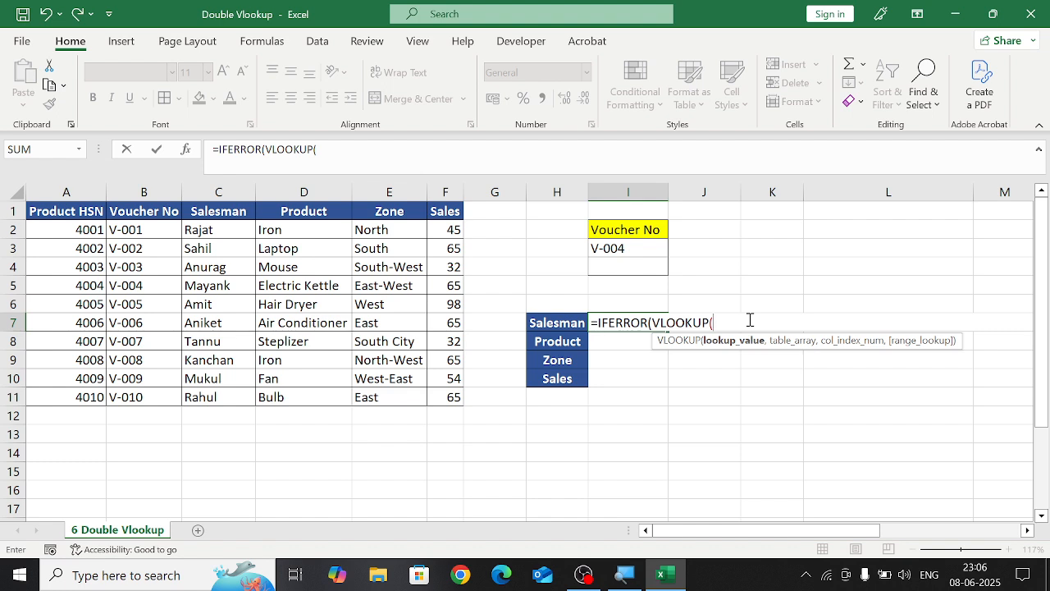
left_click(623, 248)
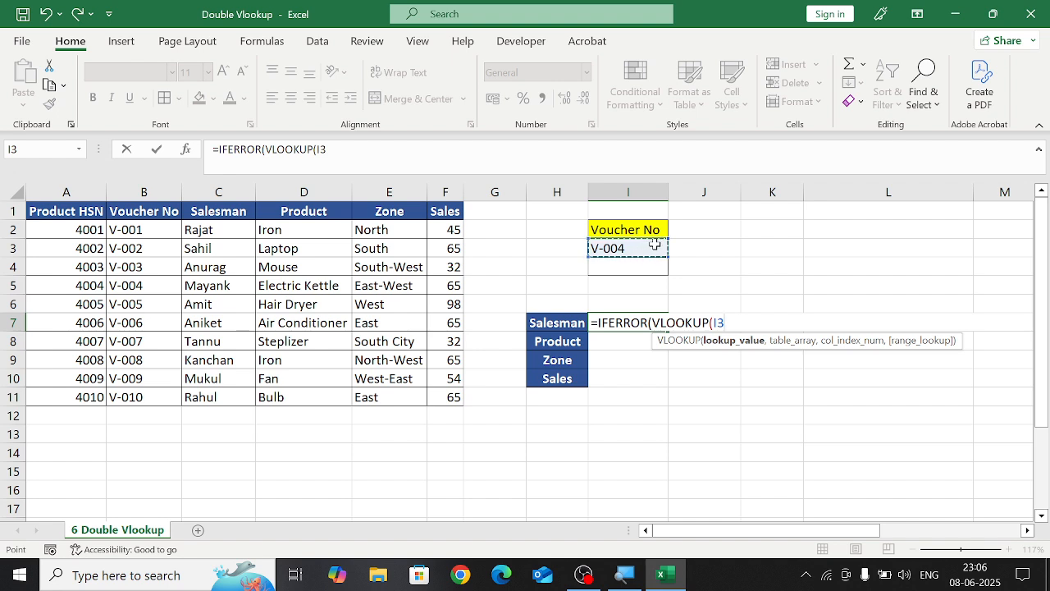
key("F4")
type(",")
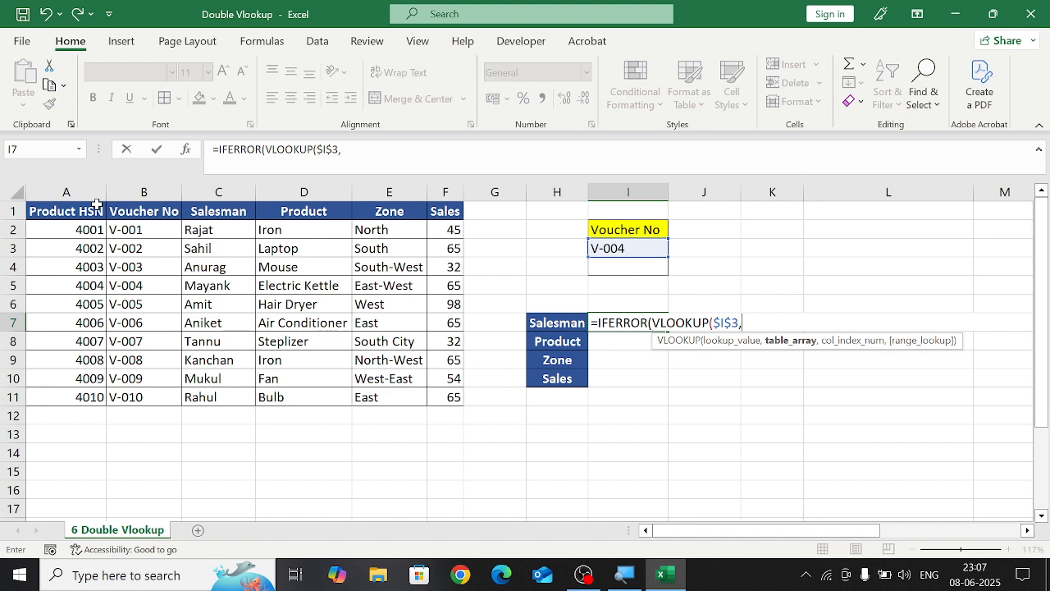
left_click_drag(82, 211, 320, 320)
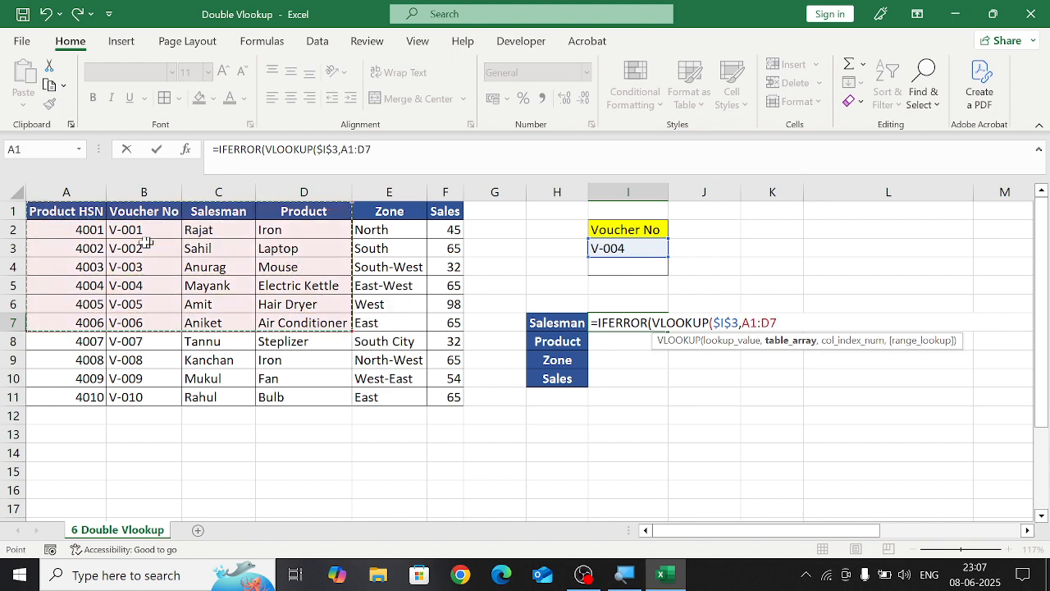
left_click_drag(150, 220, 439, 394)
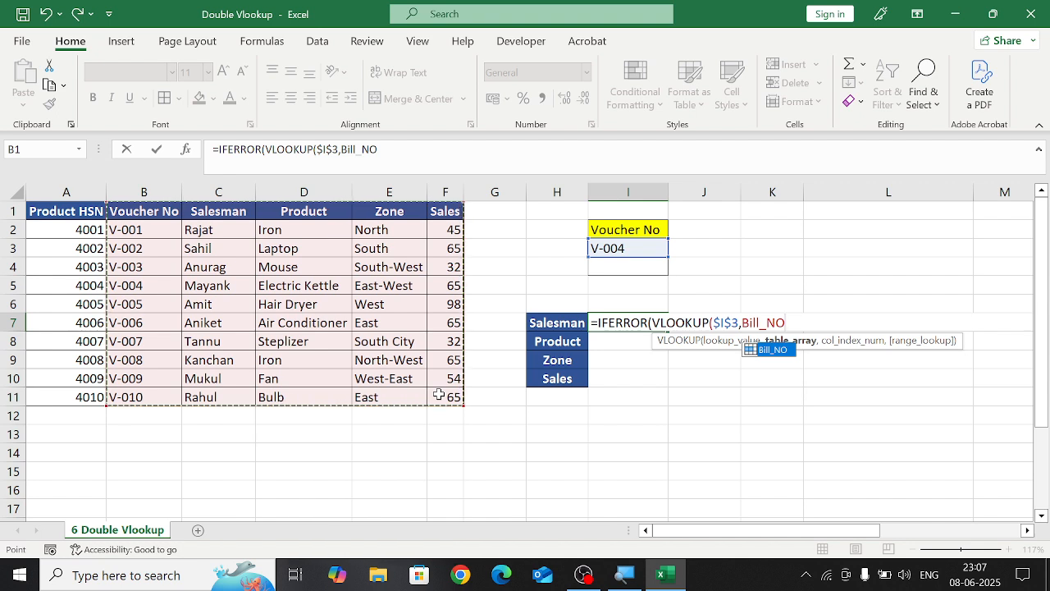
type(",")
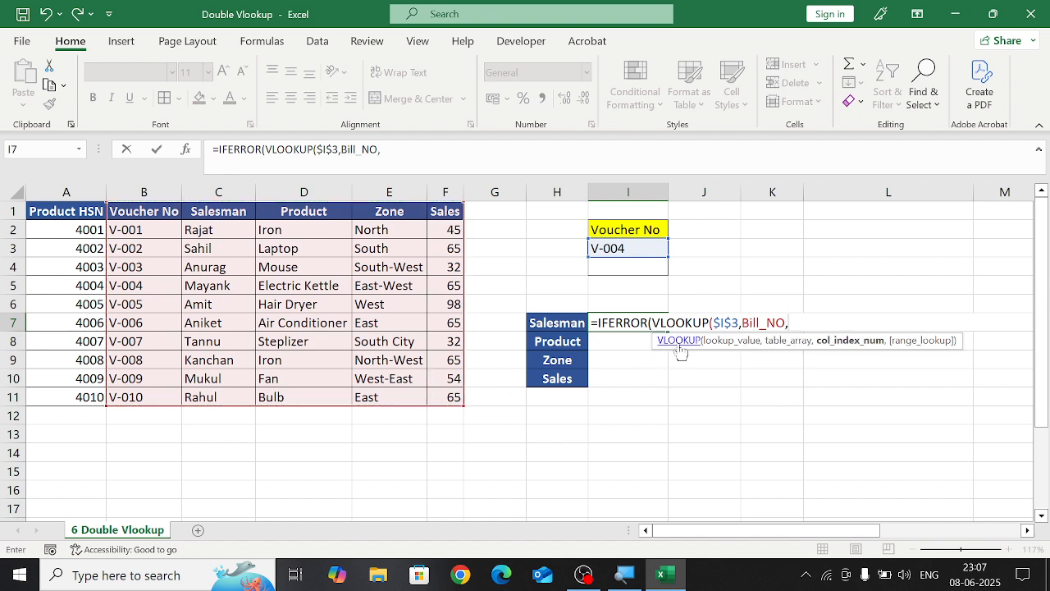
- Complete the first VLOOKUP with MATCH(H7,BillNo2,0) as column index, BillNo2 being headers B1:F1, and exact match 0
type("mat")
key("Tab")
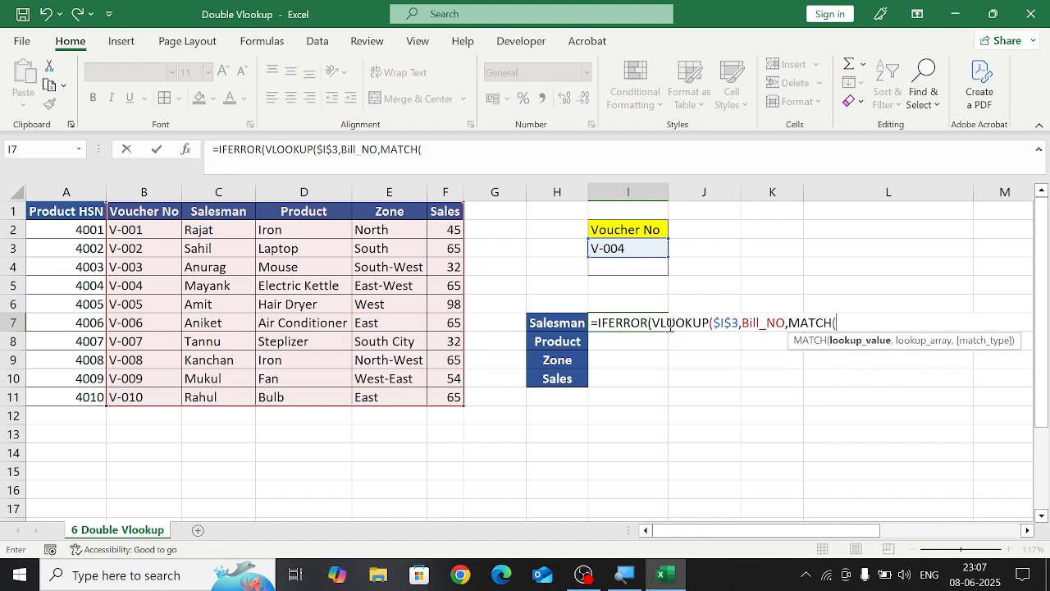
left_click(562, 323)
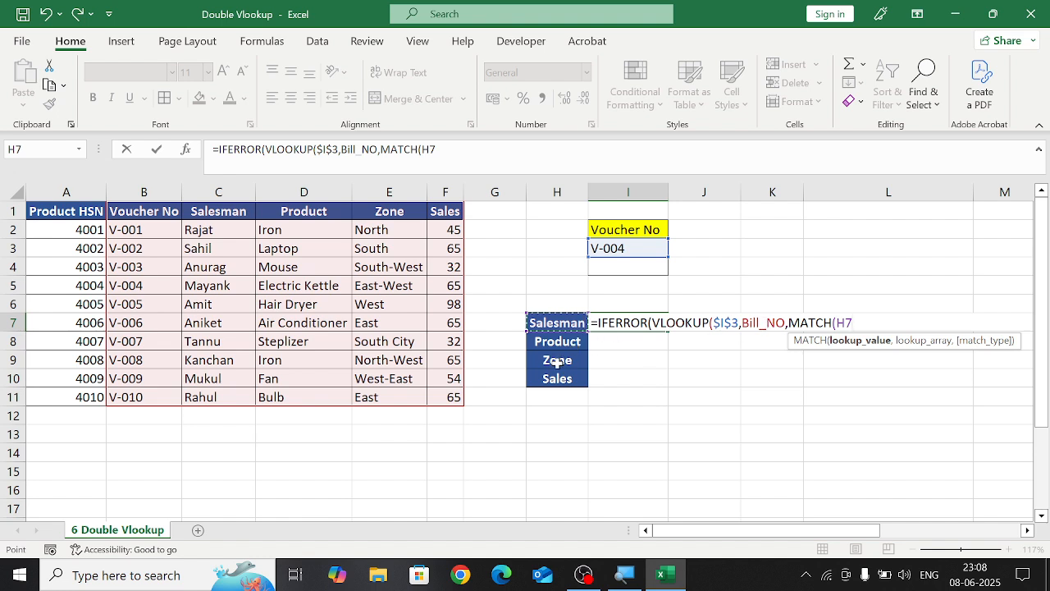
type(",")
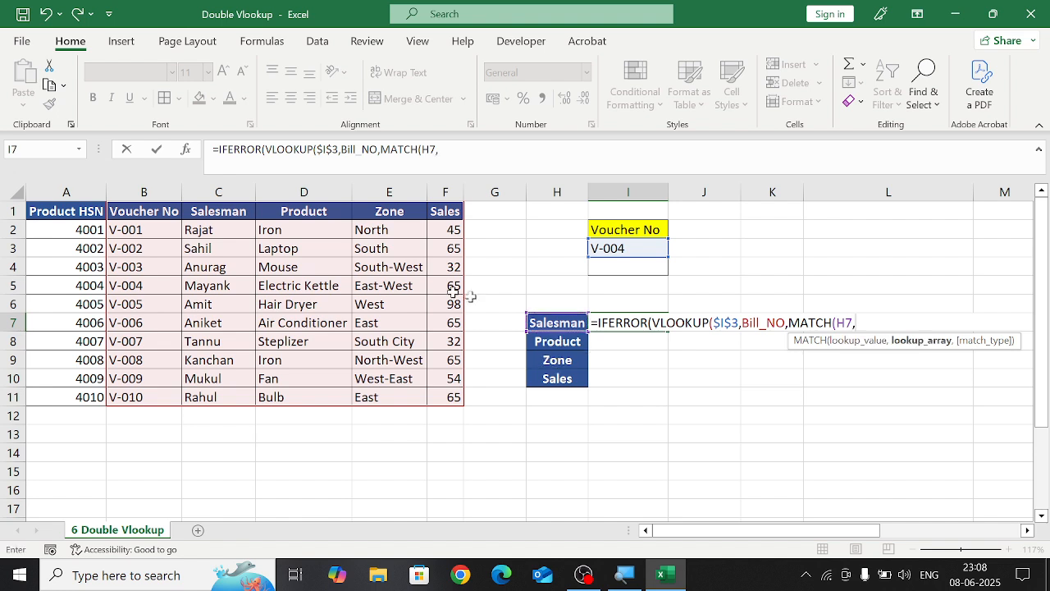
left_click_drag(161, 207, 431, 210)
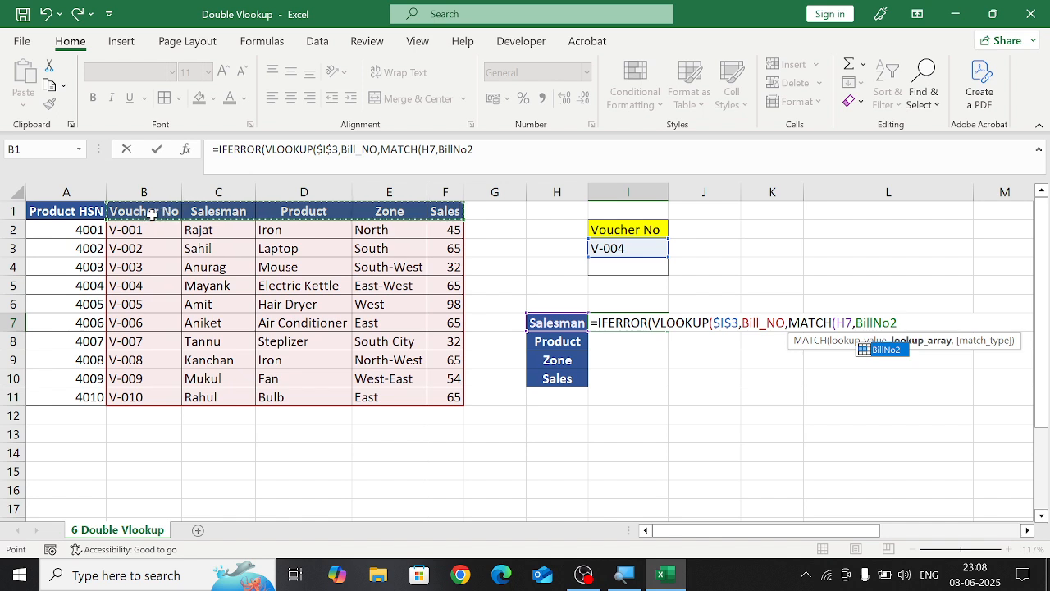
type(",")
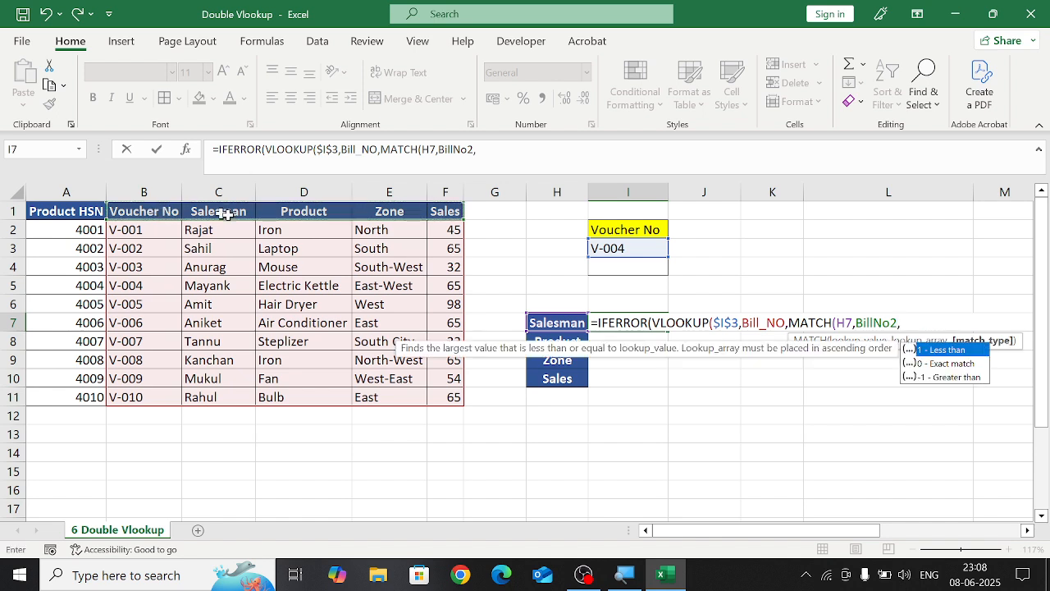
type("0)")
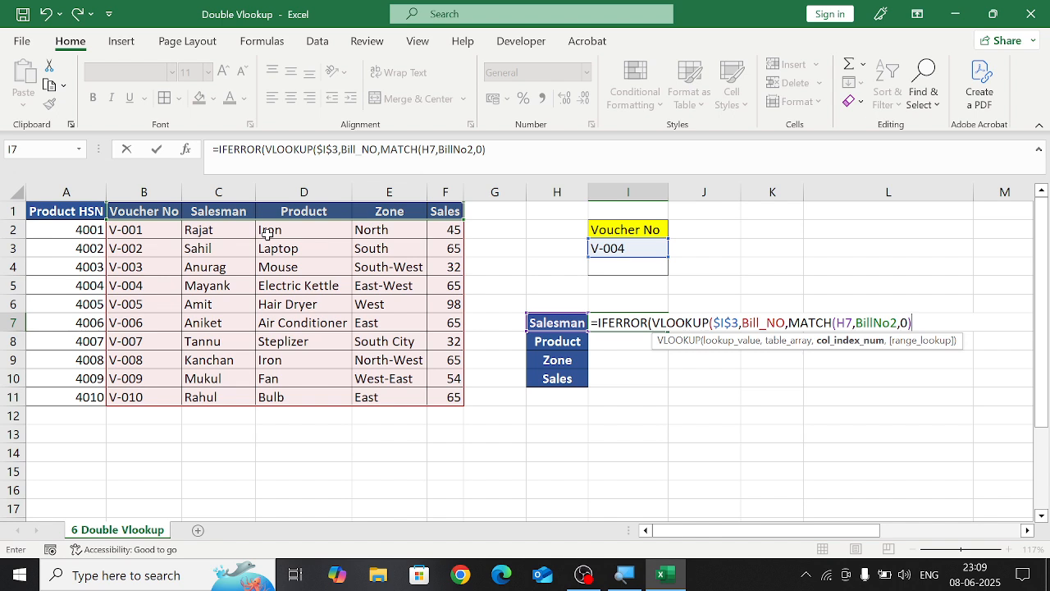
type(",")
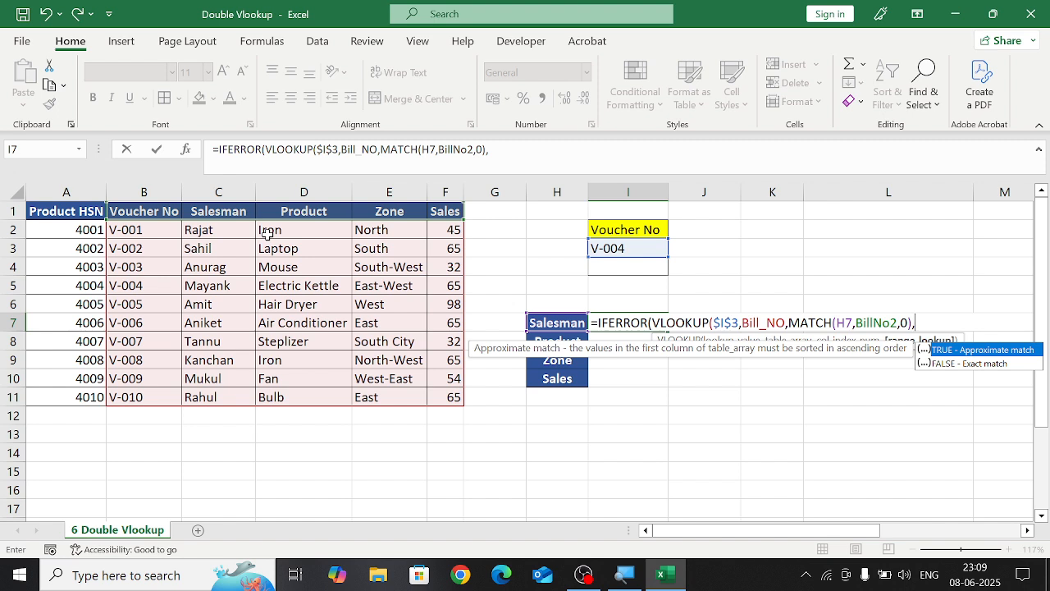
type("0)")
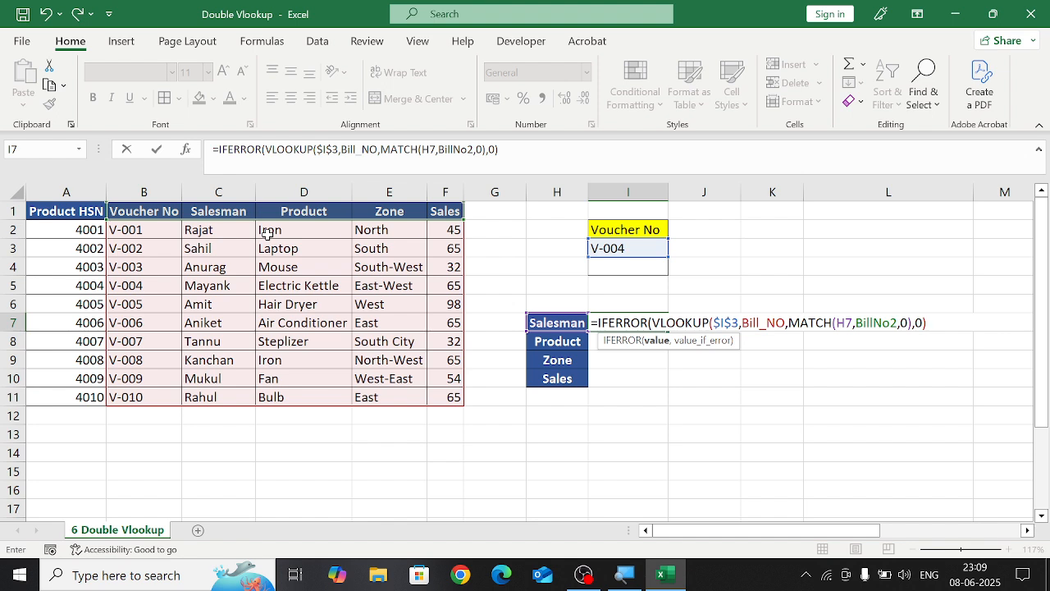
- Start a second VLOOKUP as the value_if_error argument of the IFERROR formula in I7
type(",")
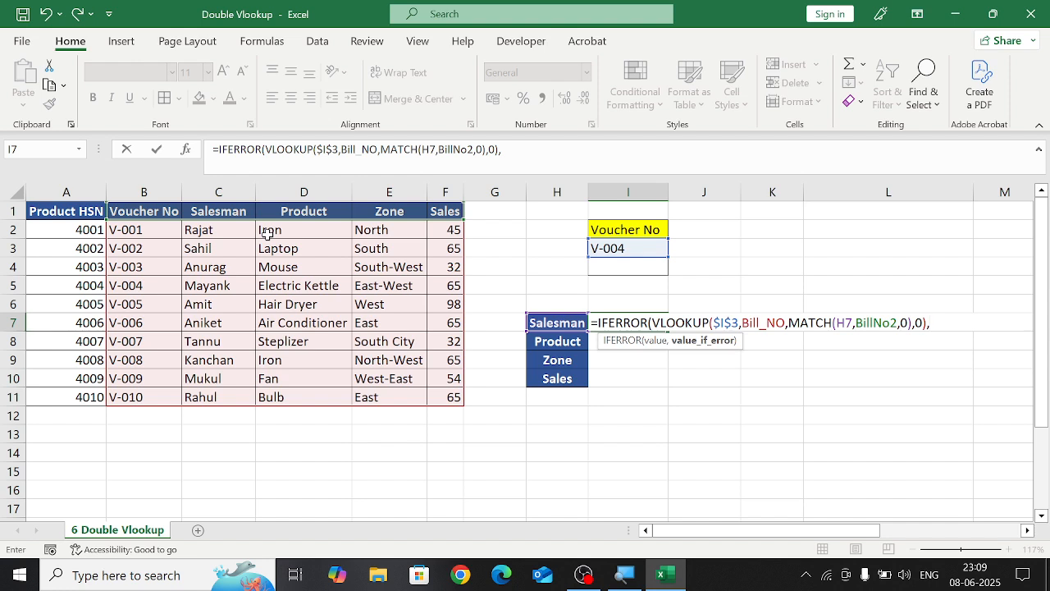
type("vloo")
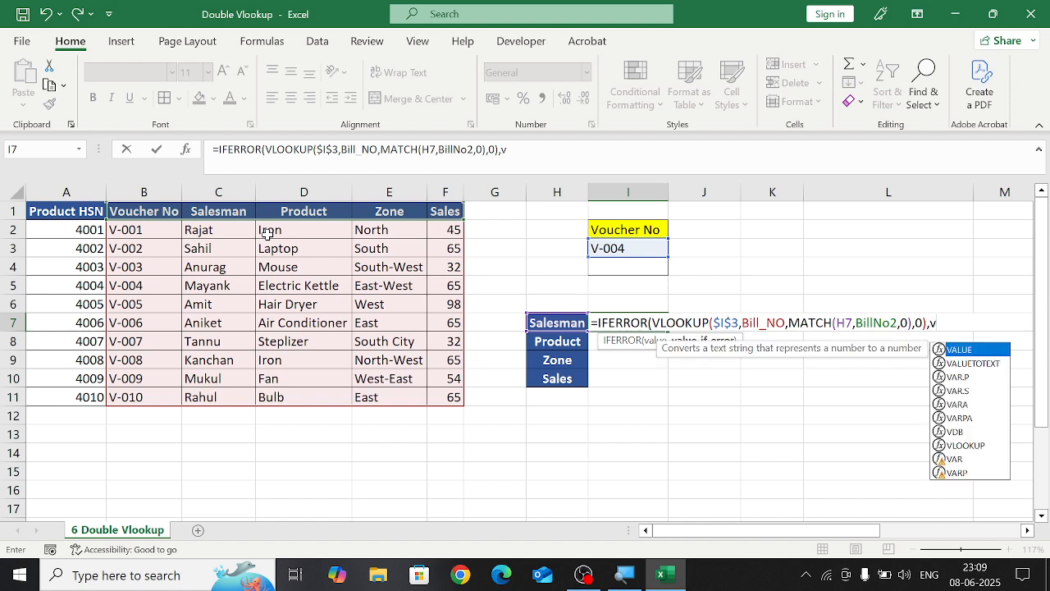
key("Tab")
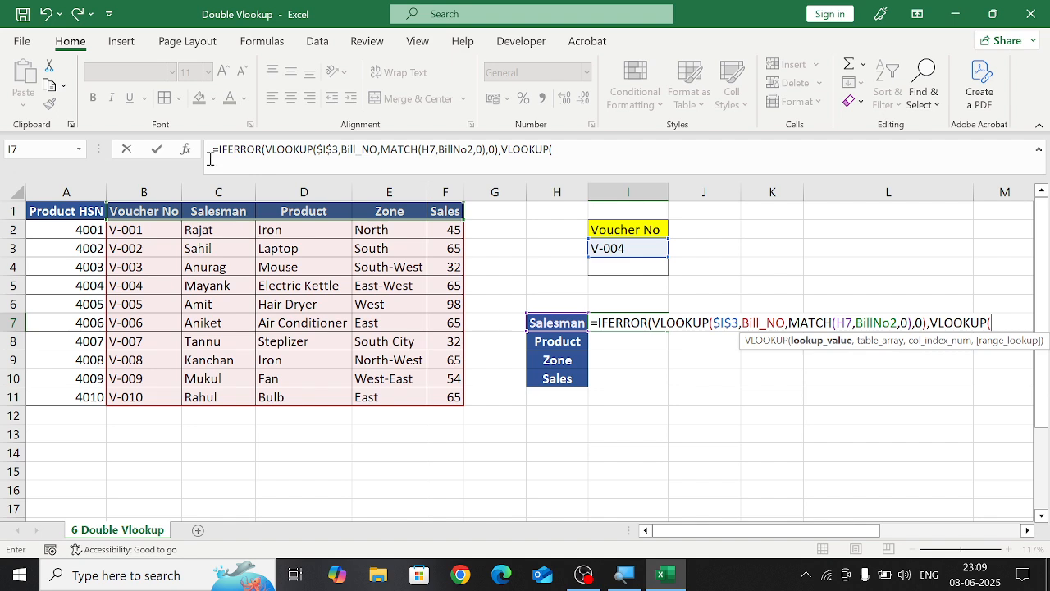
scroll(520, 310, "right", 1)
scroll(520, 310, "left", 1)
left_click(607, 253)
key("F4")
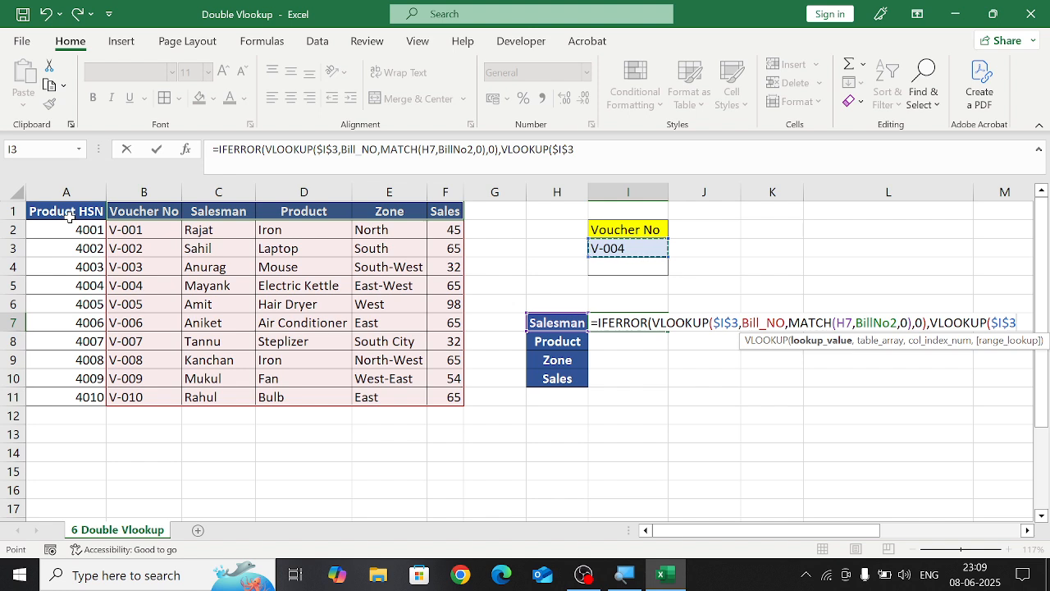
left_click_drag(70, 215, 439, 400)
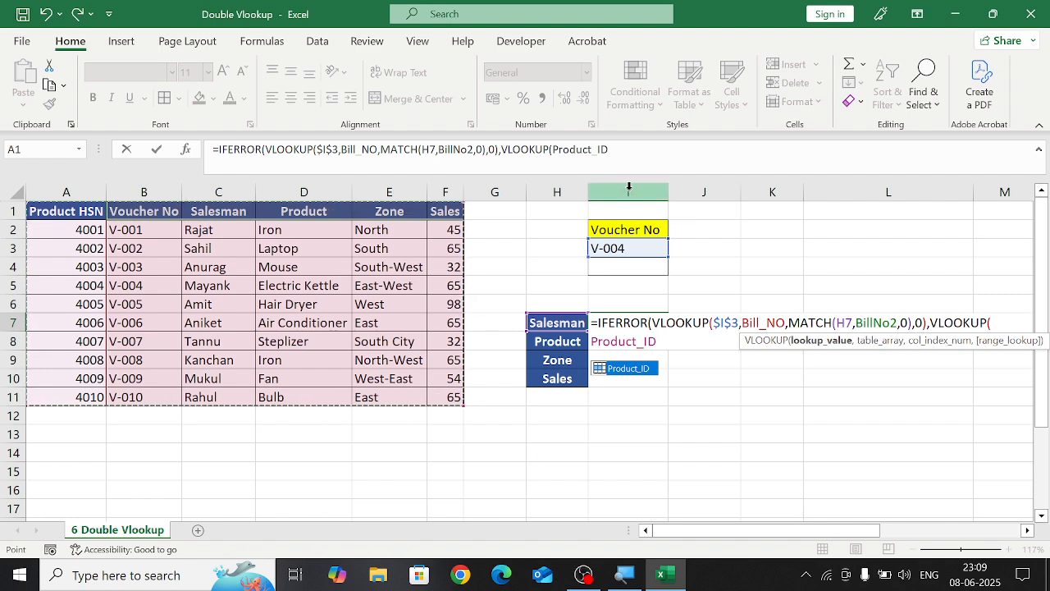
key("BackSpace")
key("BackSpace")
key("BackSpace")
key("BackSpace")
key("BackSpace")
key("BackSpace")
key("BackSpace")
key("BackSpace")
key("BackSpace")
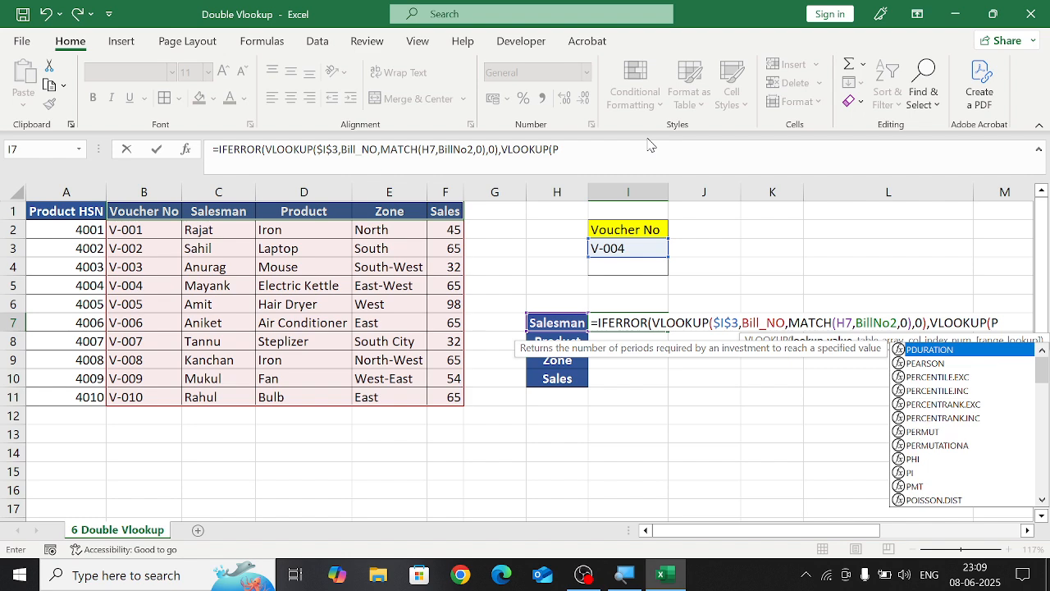
key("BackSpace")
- Set the second VLOOKUP's lookup value to the absolute reference $I$3 and continue to its table array argument
scroll(633, 246, "right", 3)
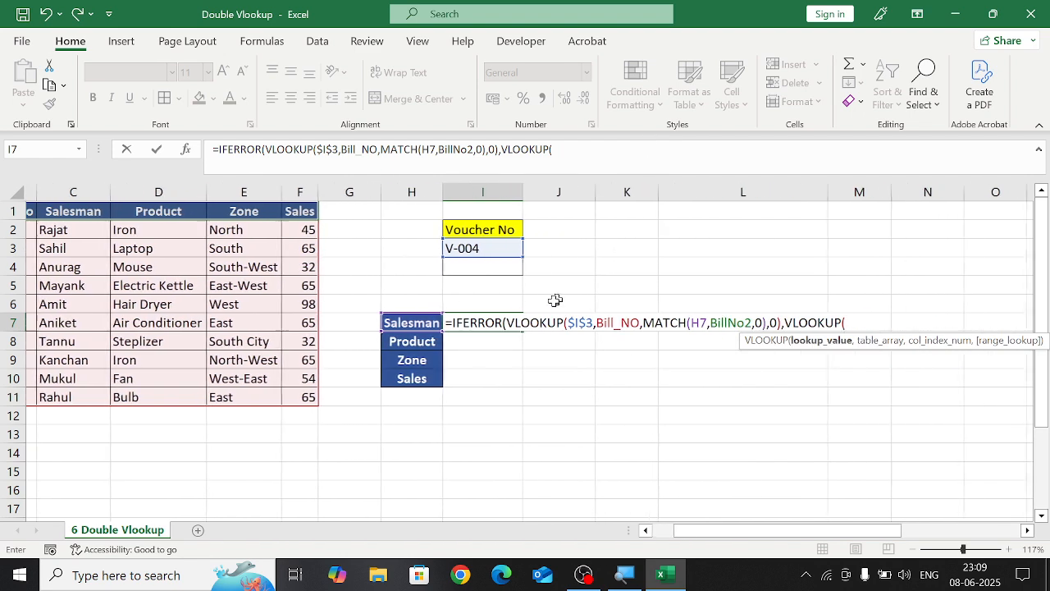
left_click(490, 249)
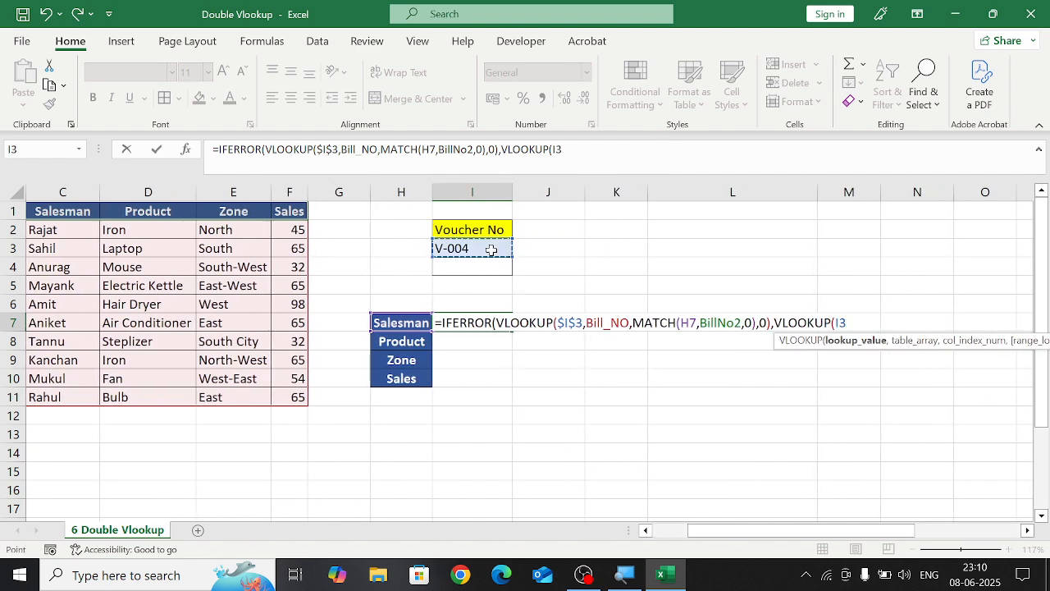
key("F4")
type(",")
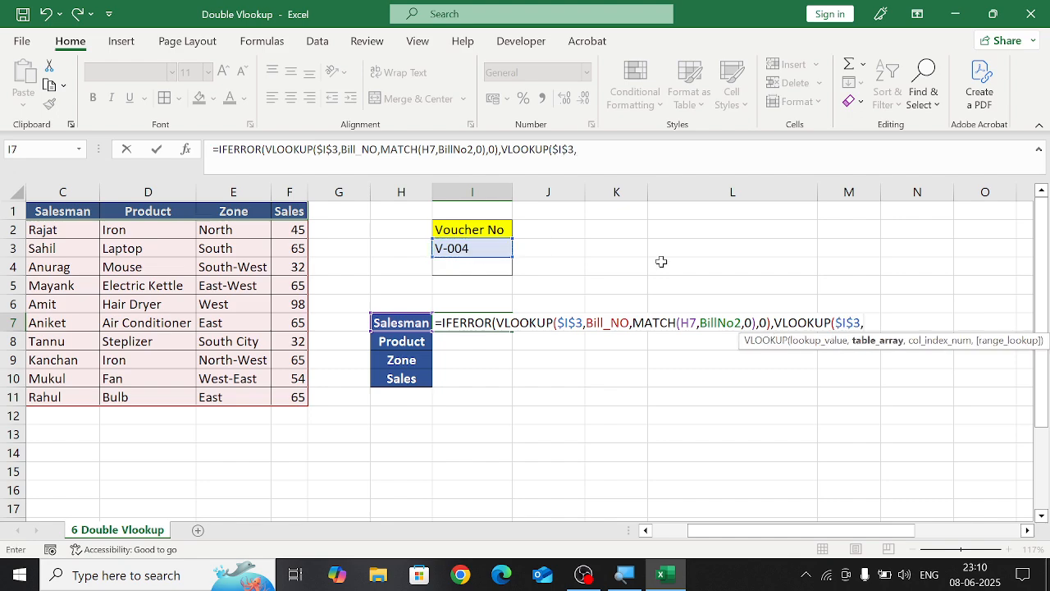
- Set the second VLOOKUP's table array to the named range Product_ID (A1:F11) and continue to its column index argument
scroll(272, 392, "left", 3)
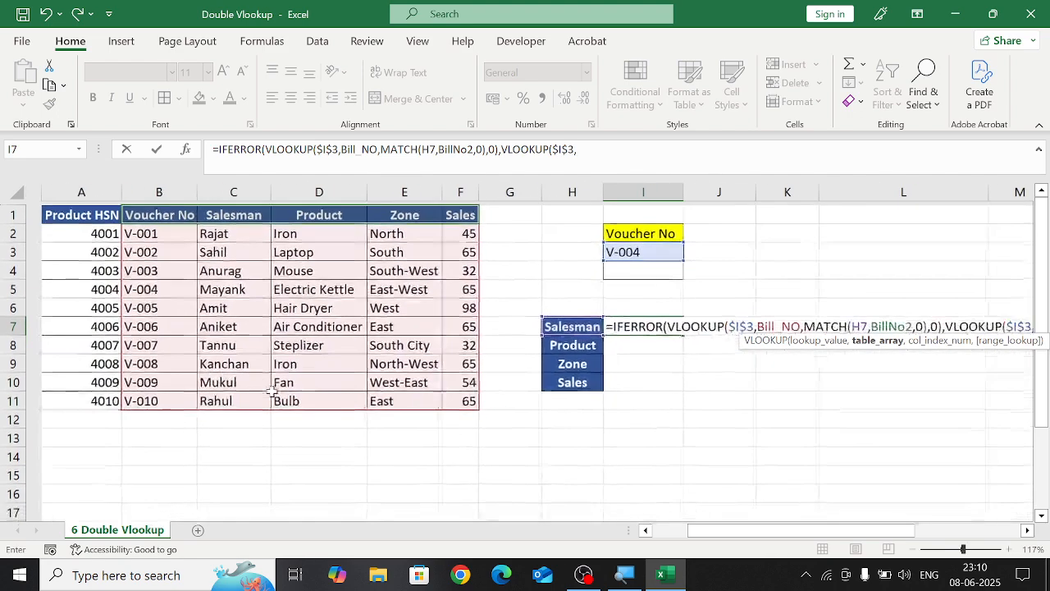
left_click_drag(37, 207, 445, 401)
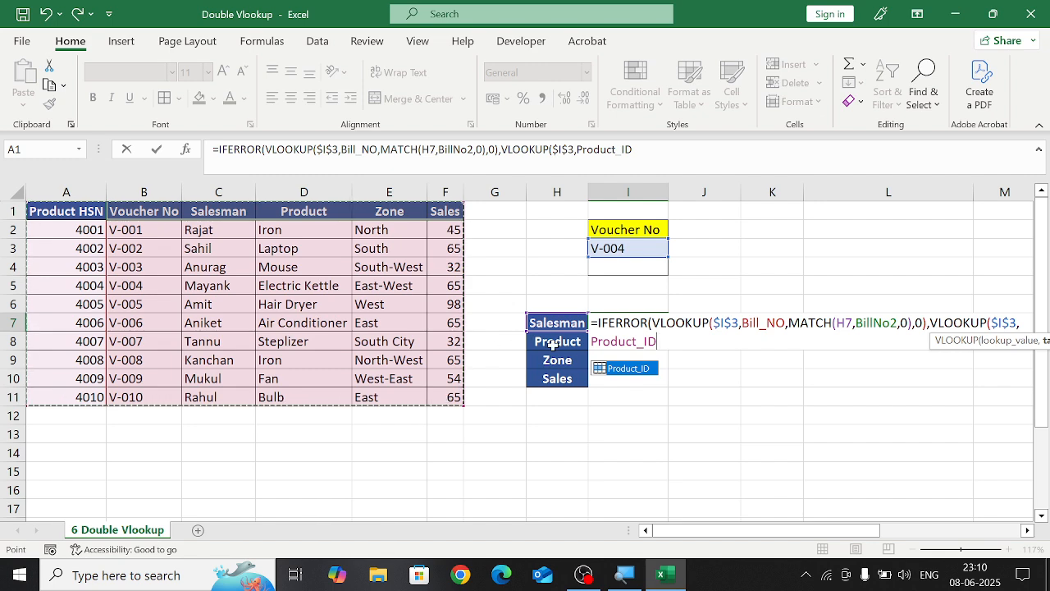
scroll(586, 443, "right", 3)
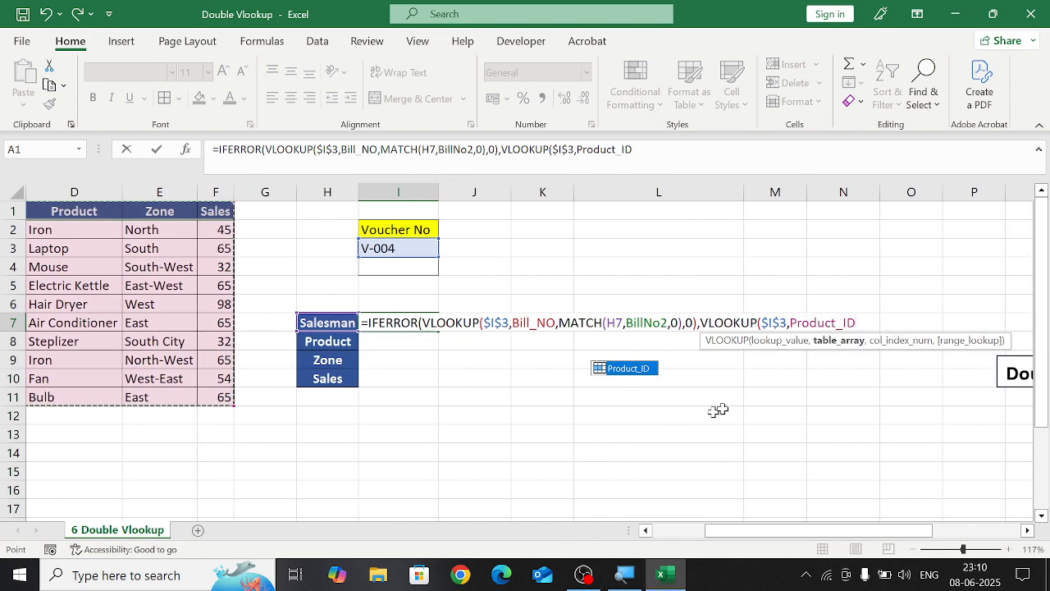
type(",")
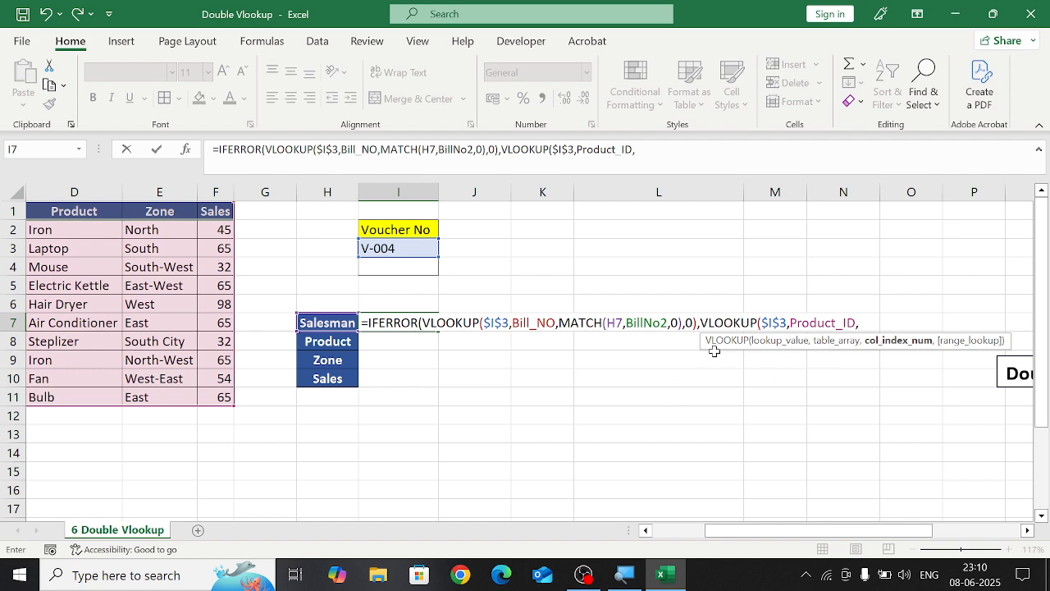
- Start a MATCH as the second VLOOKUP's column index, with the Salesman label in H7 as its lookup value
scroll(575, 410, "left", 3)
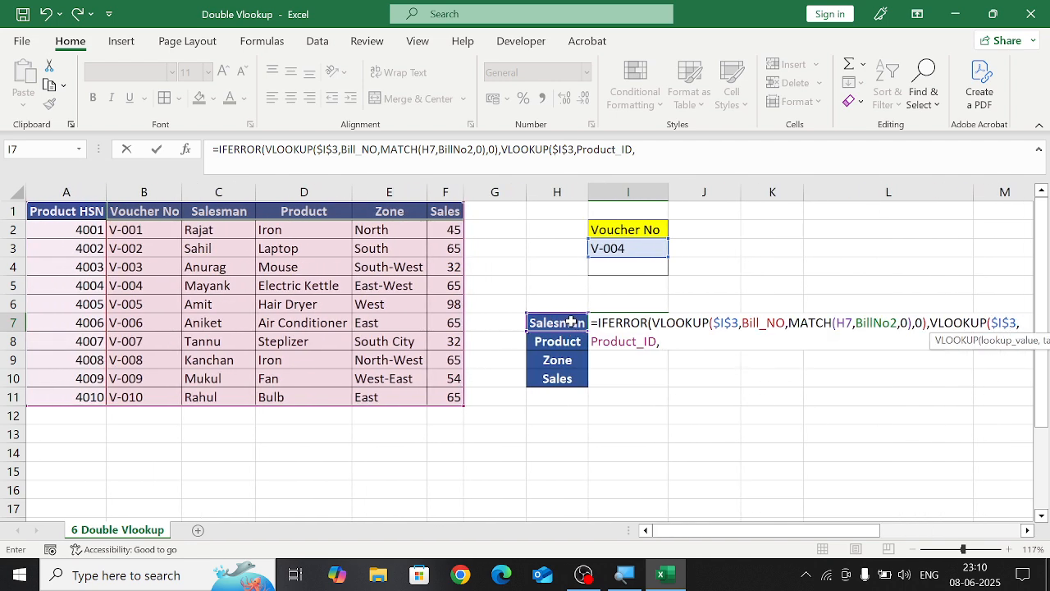
type("matc")
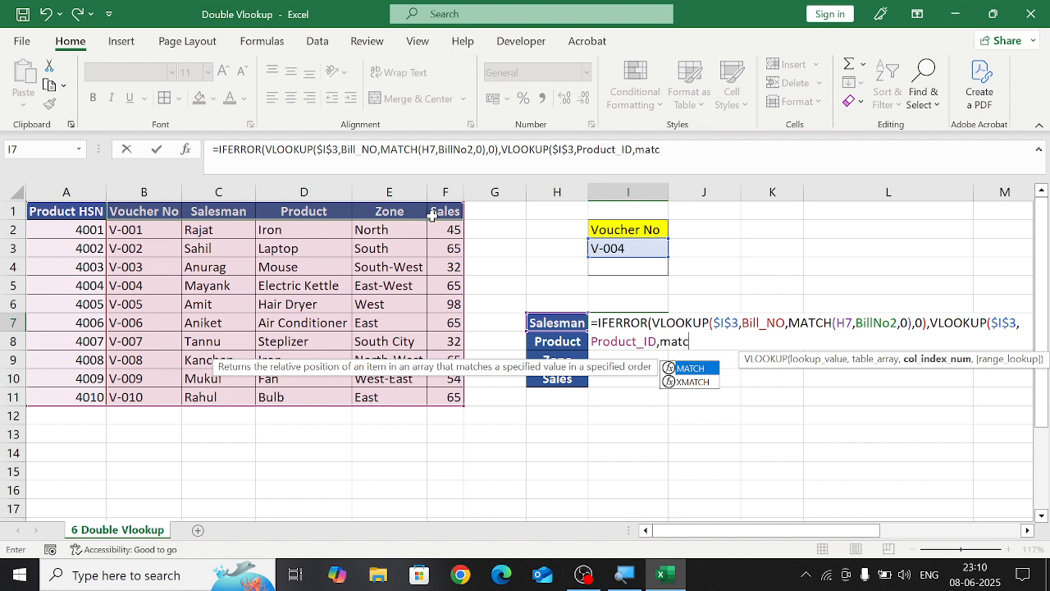
key("Tab")
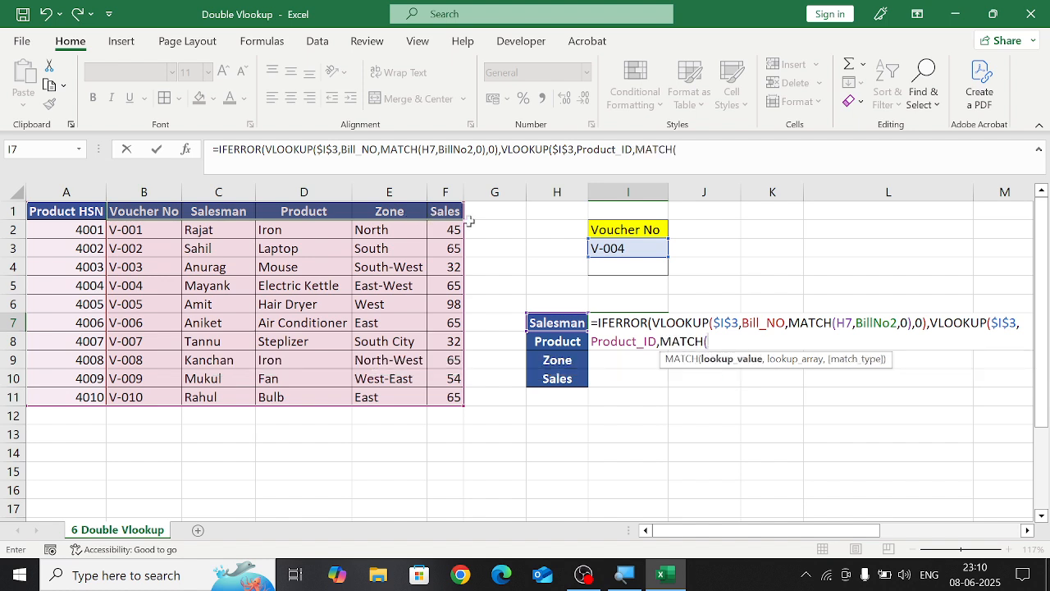
left_click(544, 323)
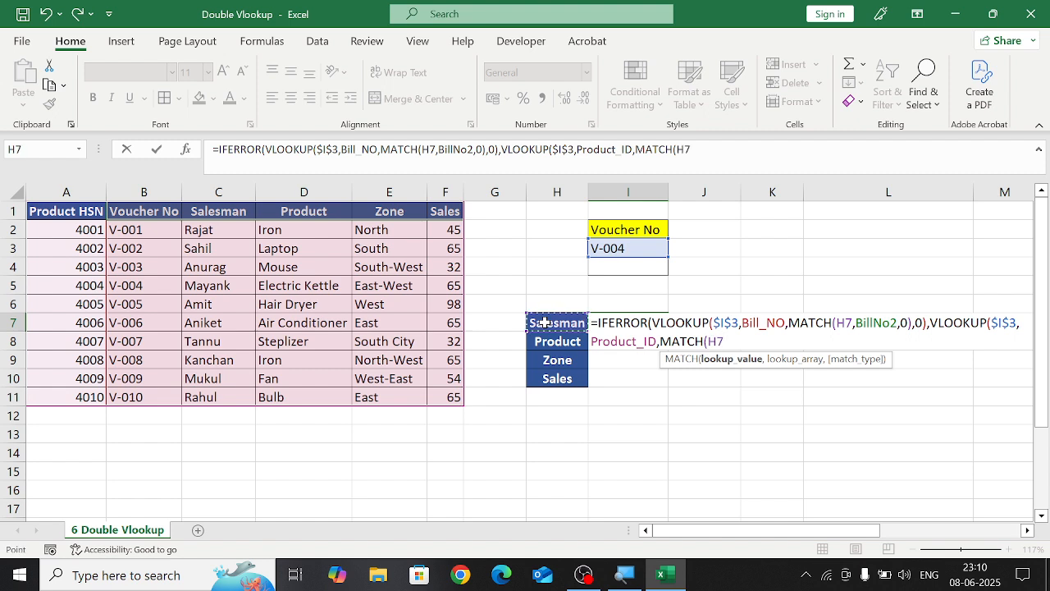
type(",")
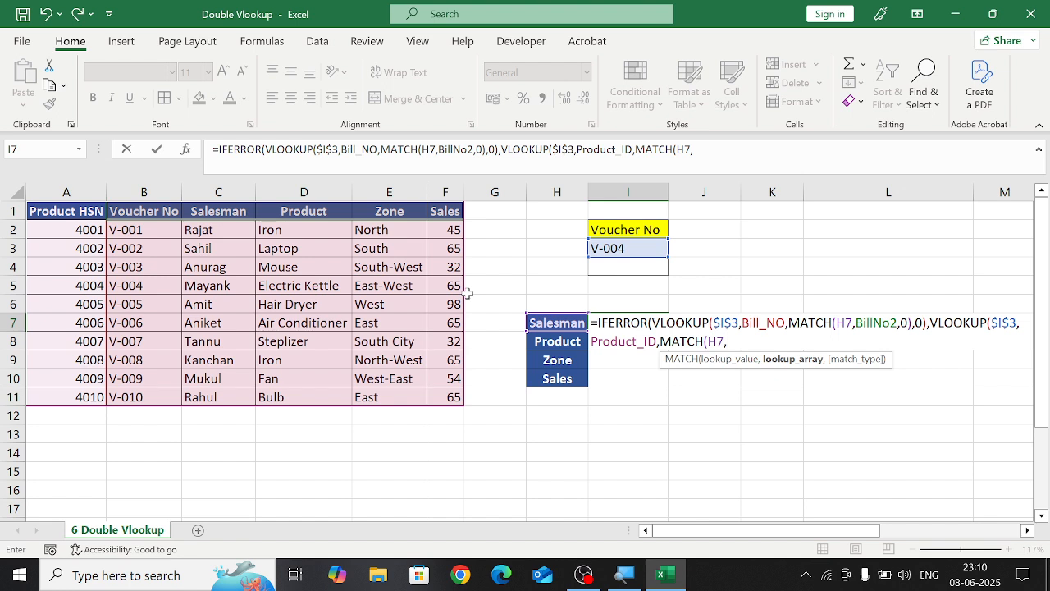
- Complete the MATCH with the header range ProductNo2 (A1:F1) and exact match 0, close all functions and enter the formula in I7
left_click(89, 216)
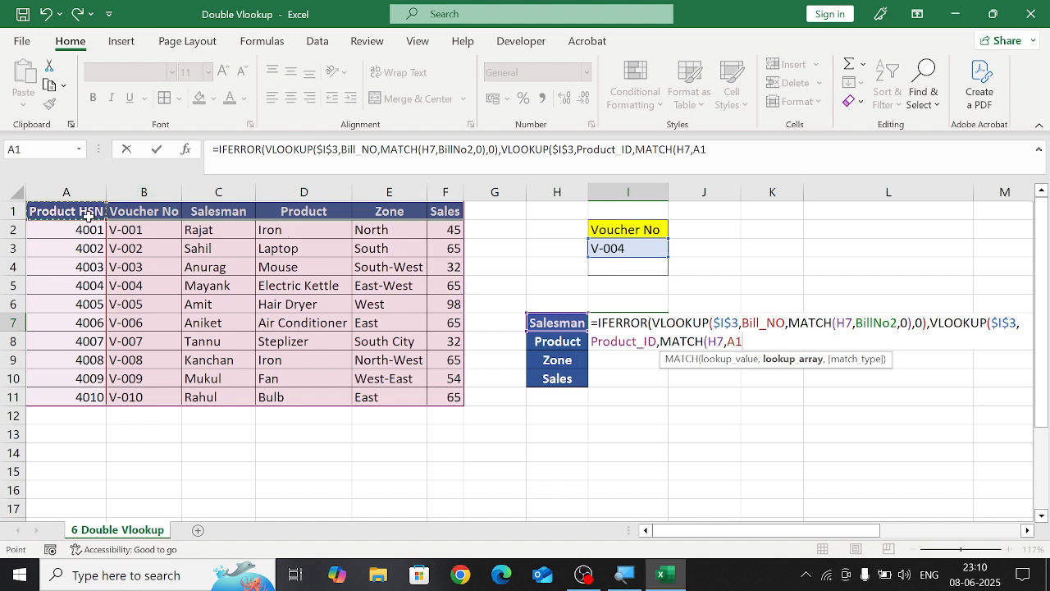
left_click_drag(88, 216, 449, 210)
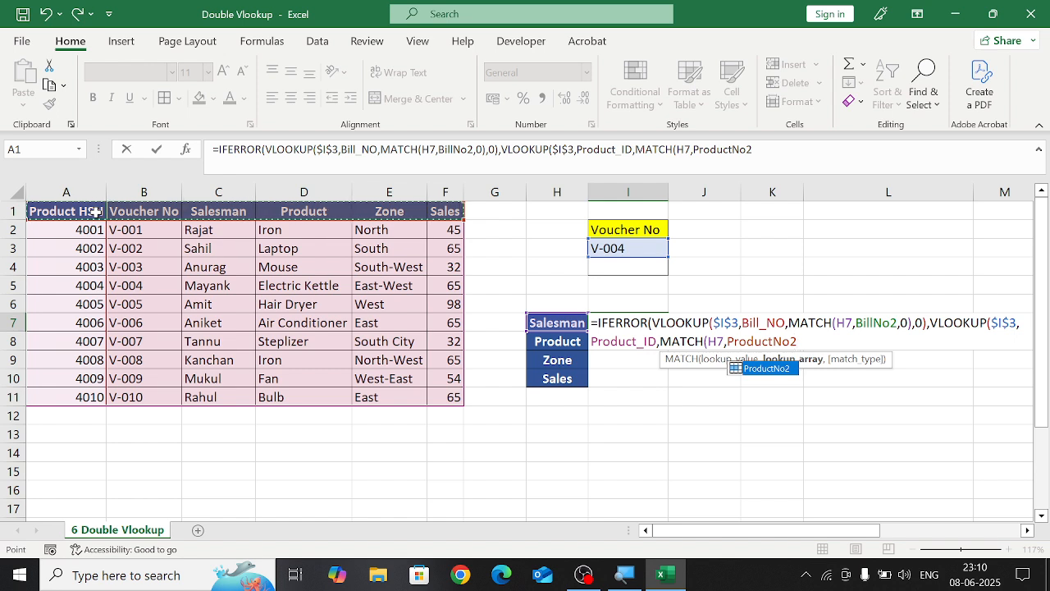
type(",")
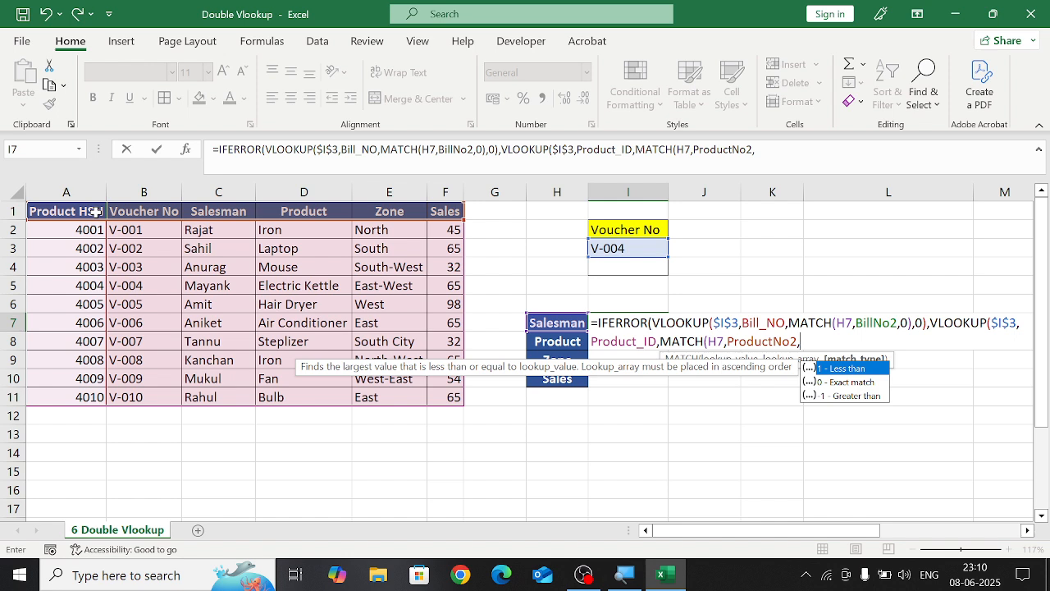
type("0)")
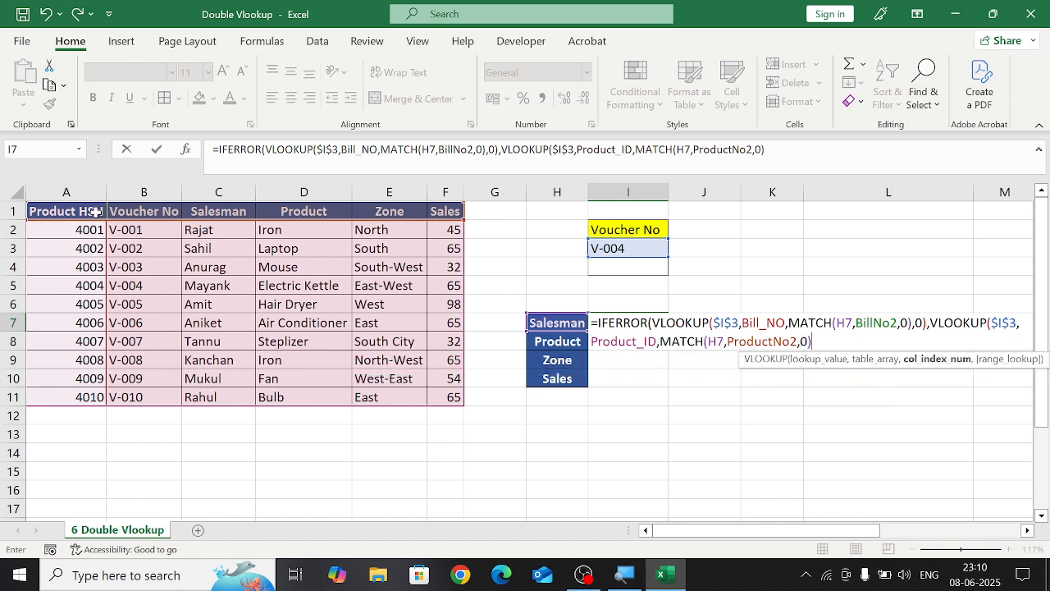
type(")")
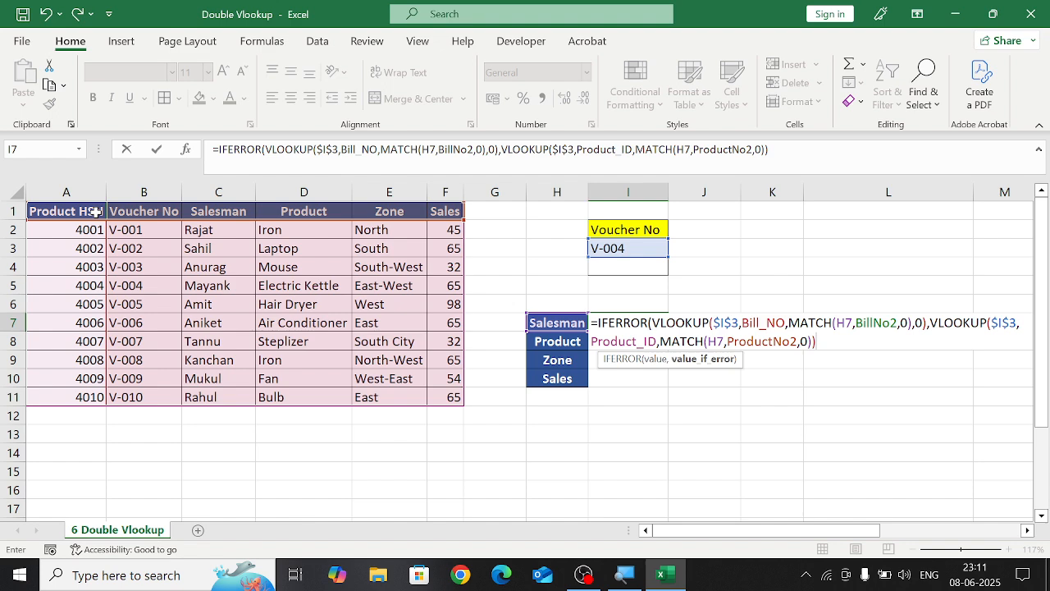
key("Return")
key("Escape")
key("Escape")
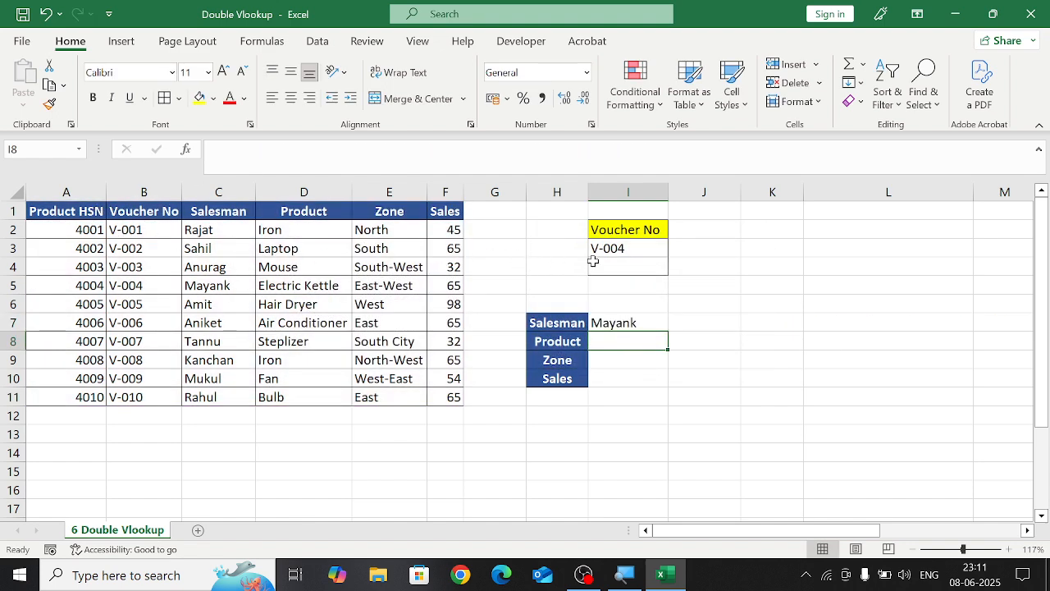
- Compare the salesman returned in I7 for the voucher in I3 with the V-004 row of the source table
left_click(617, 251)
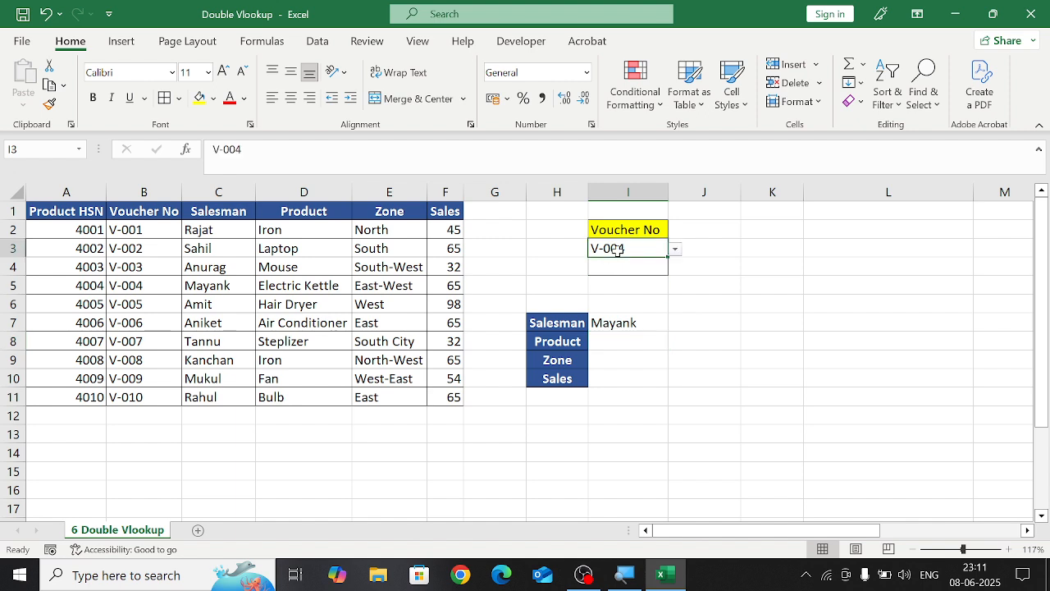
left_click(603, 326)
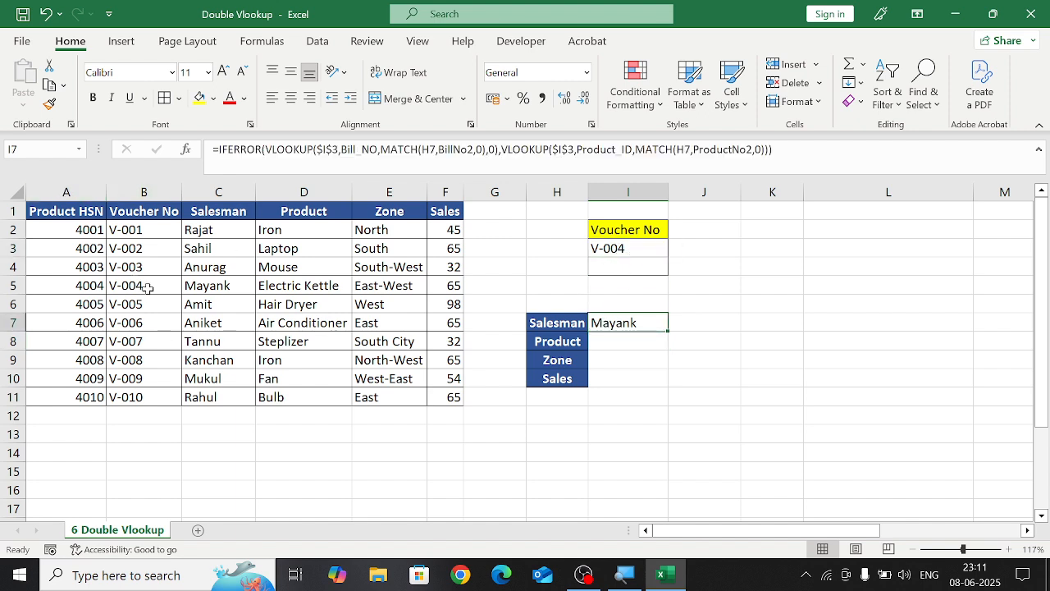
left_click_drag(136, 285, 191, 286)
- Choose voucher V-006 in I3 and check the returned salesman against that voucher's row in the table
left_click(596, 248)
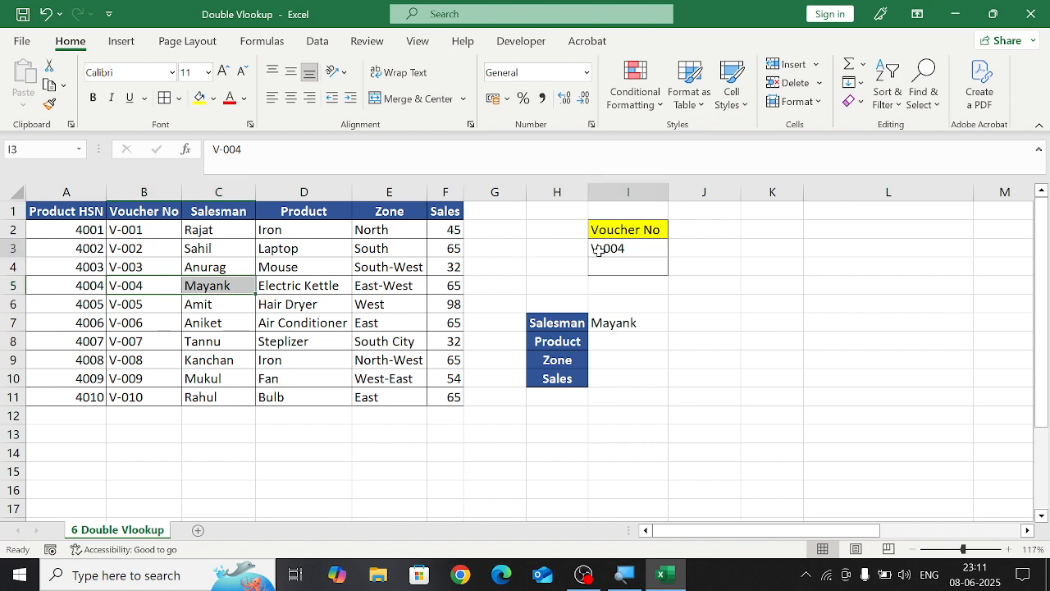
left_click(674, 249)
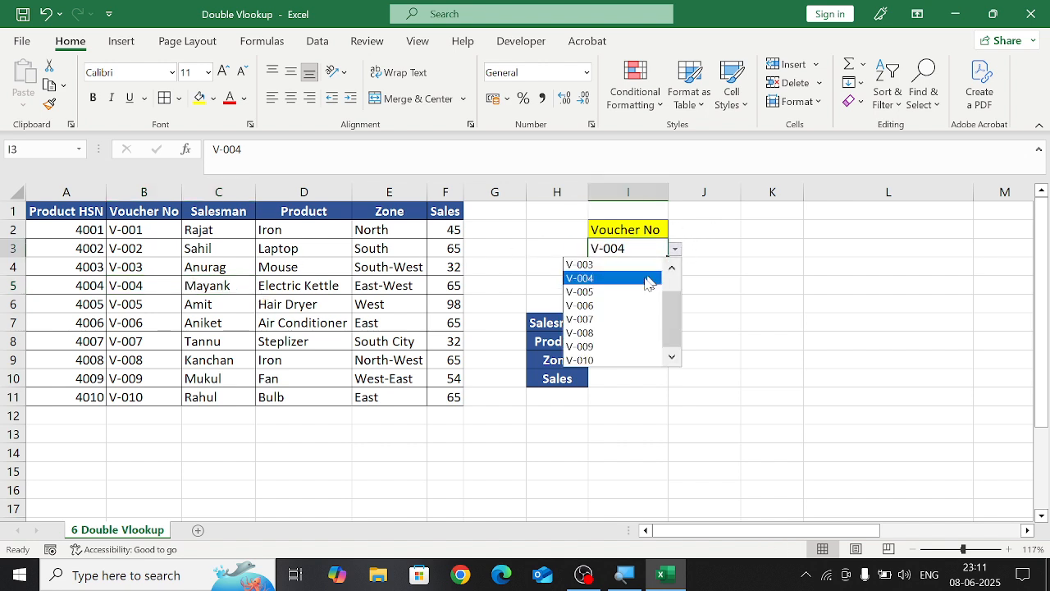
left_click(621, 306)
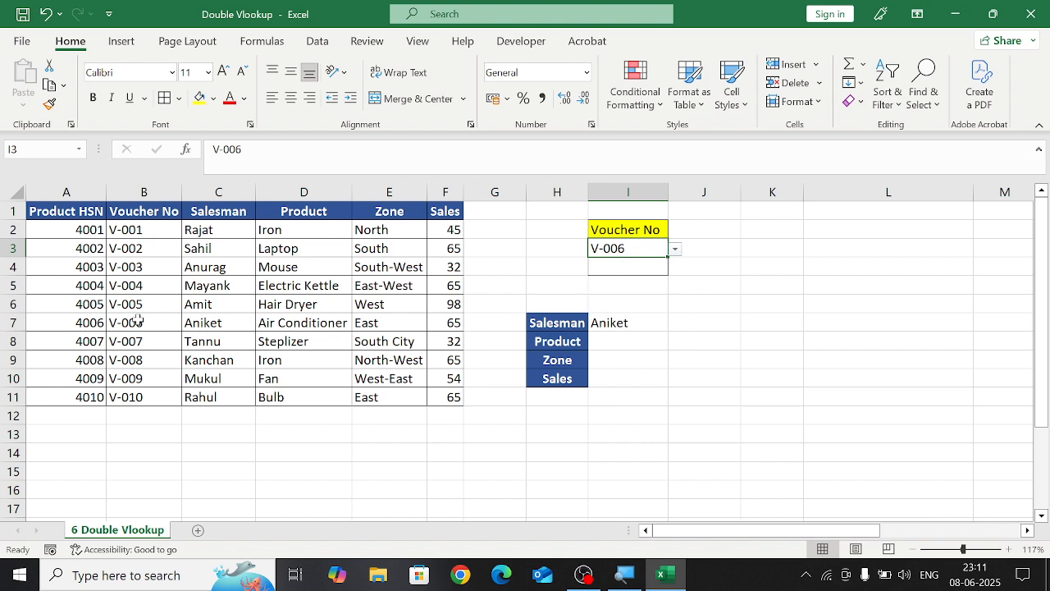
left_click_drag(141, 322, 232, 330)
- Switch the lookup type in I2 to Product HSN and choose 4003 as the lookup value in I3
left_click(619, 229)
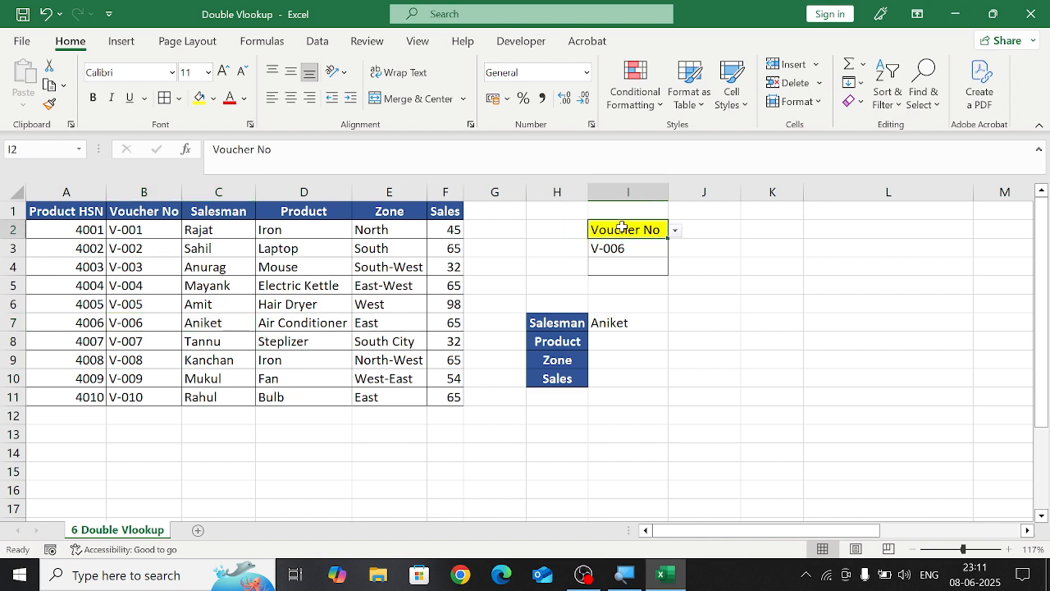
left_click(675, 230)
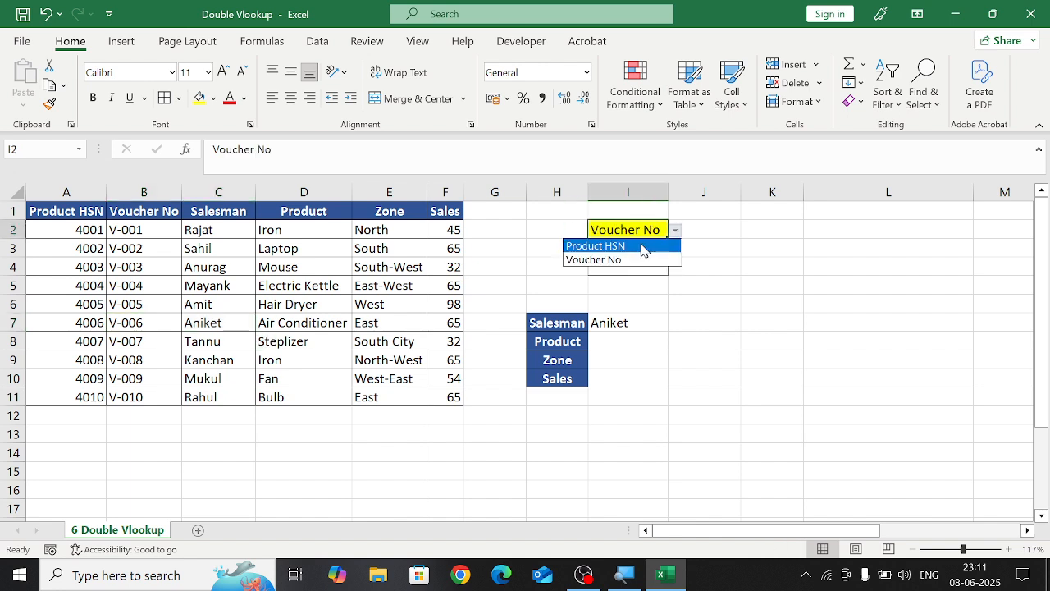
left_click(641, 247)
left_click(638, 249)
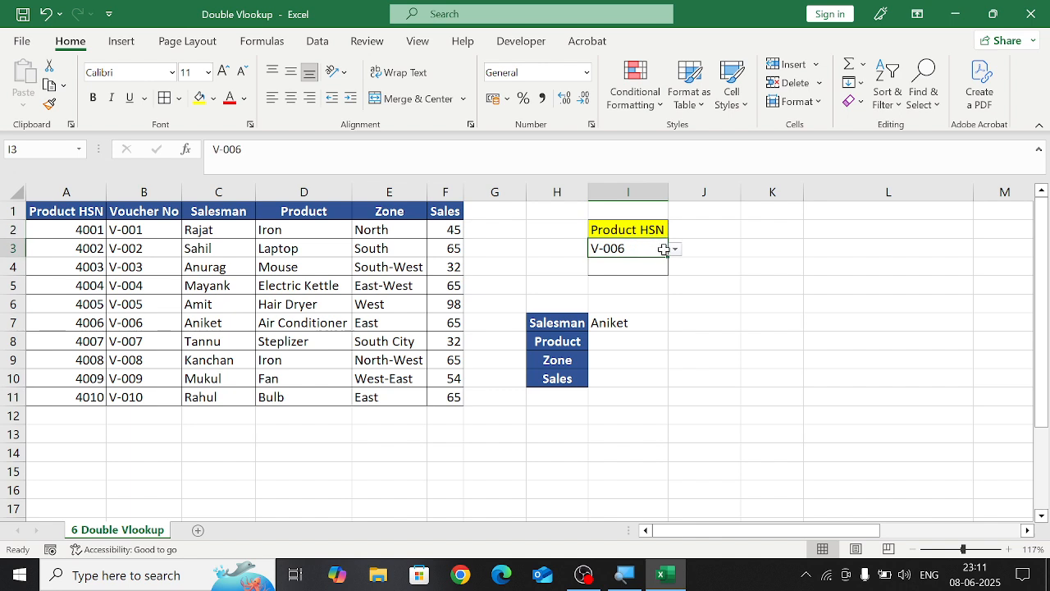
left_click(674, 251)
left_click(620, 290)
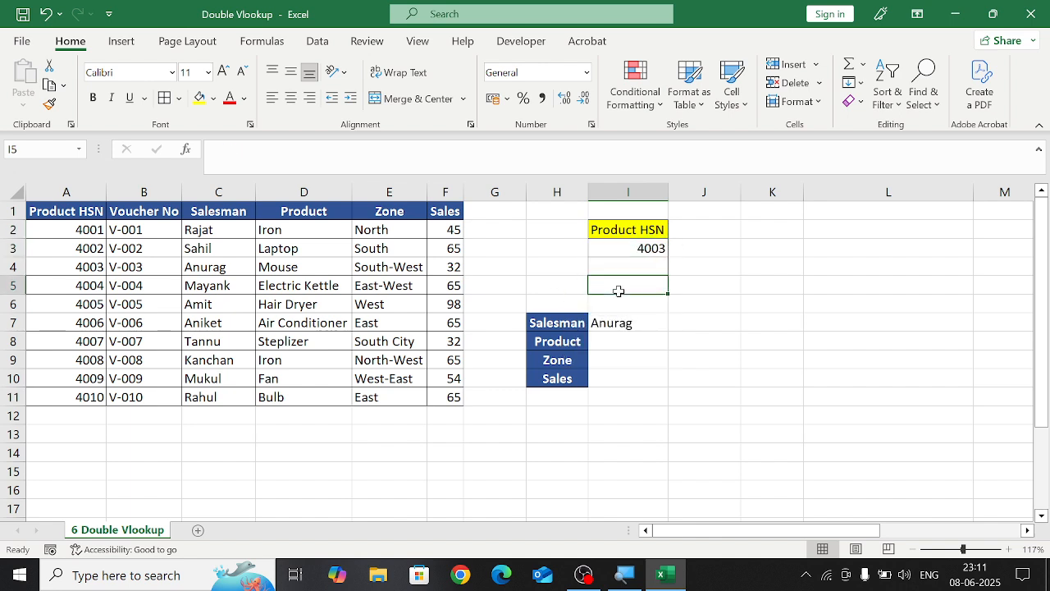
- Compare the salesman returned in I7 with the Product HSN 4003 row of the source table
left_click(610, 333)
left_click_drag(611, 323, 166, 305)
left_click_drag(93, 267, 215, 270)
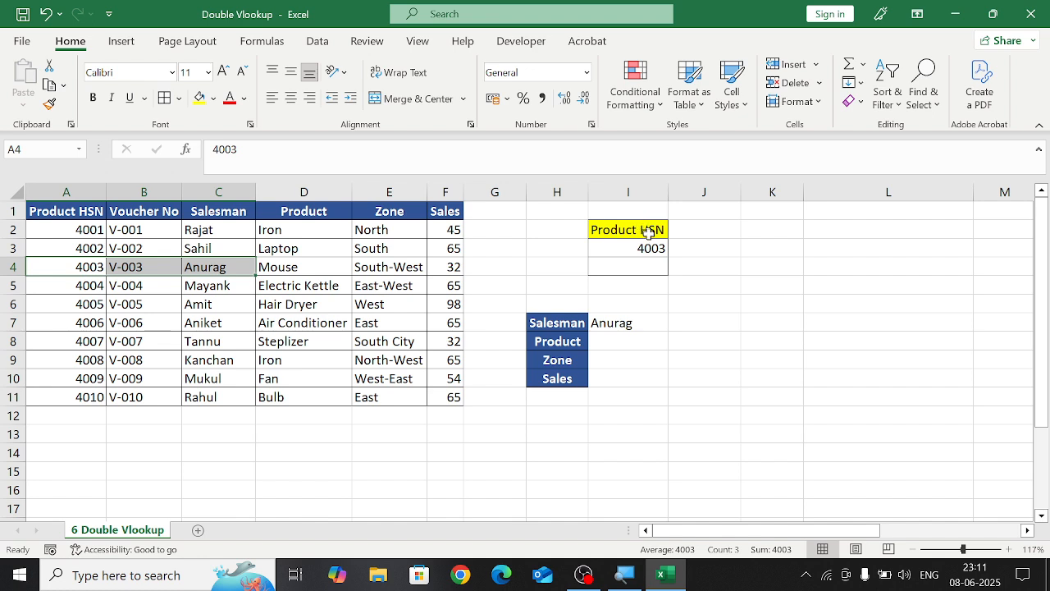
- Choose Product HSN 4004 in I3 and check the returned salesman against its row in the table
left_click(644, 255)
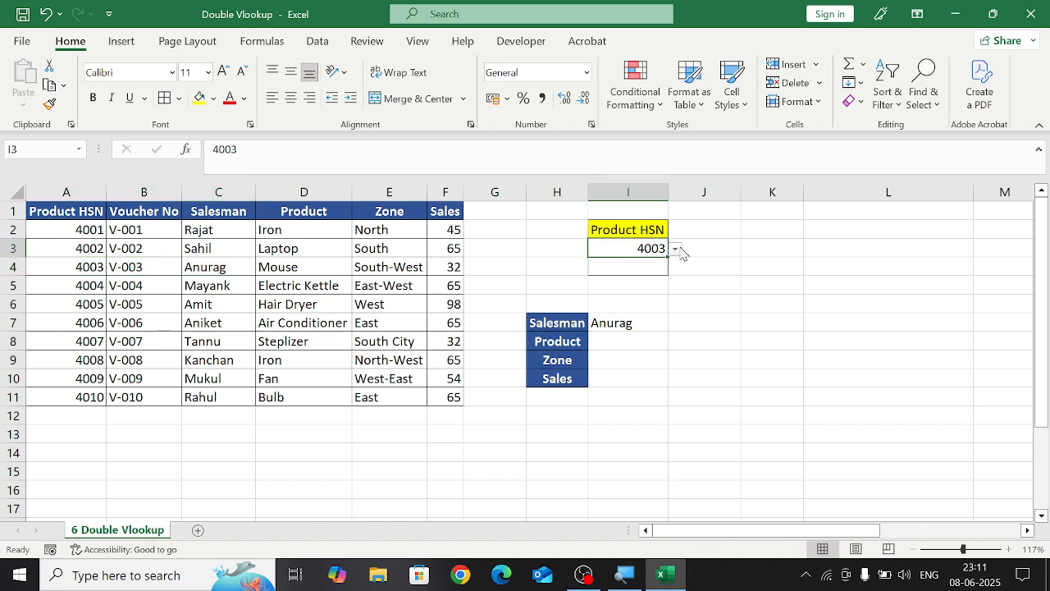
left_click(674, 250)
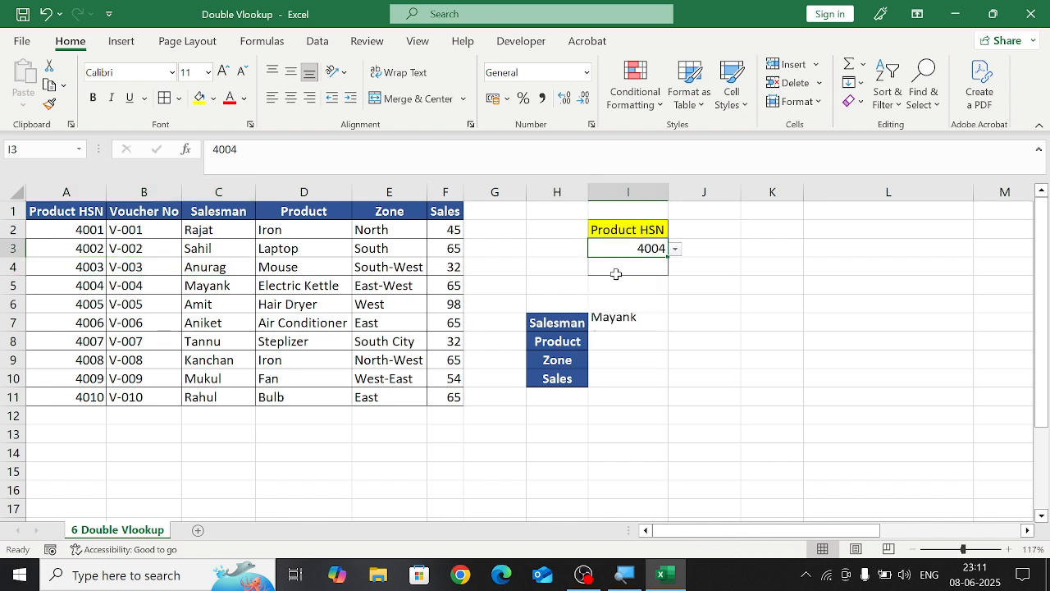
left_click(617, 278)
left_click_drag(74, 289, 174, 289)
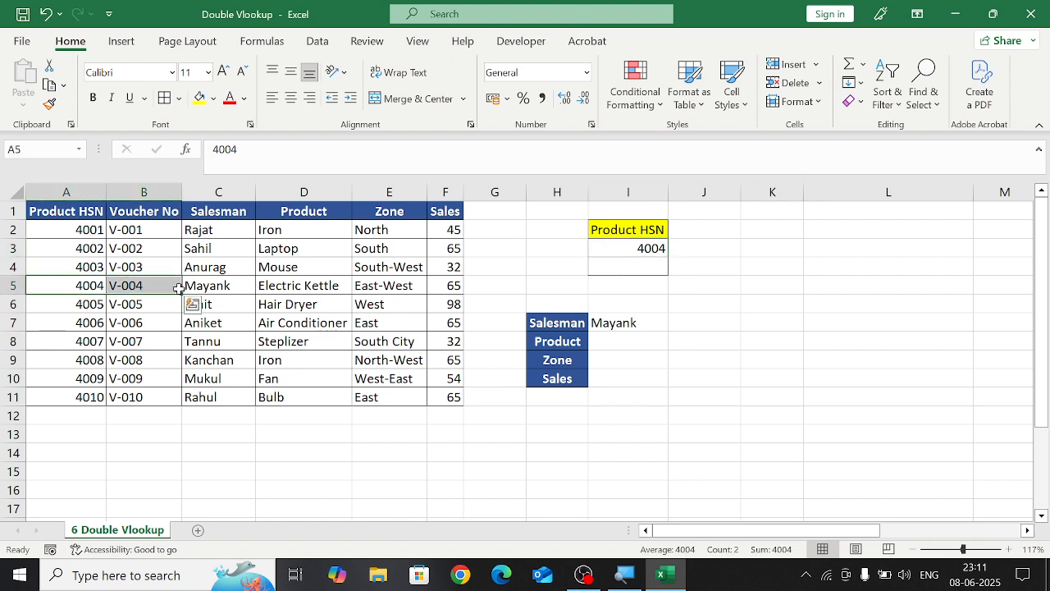
- Copy the I7 formula down through I10 for Product, Zone and Sales, and inspect the Sales formula in I10
left_click(636, 323)
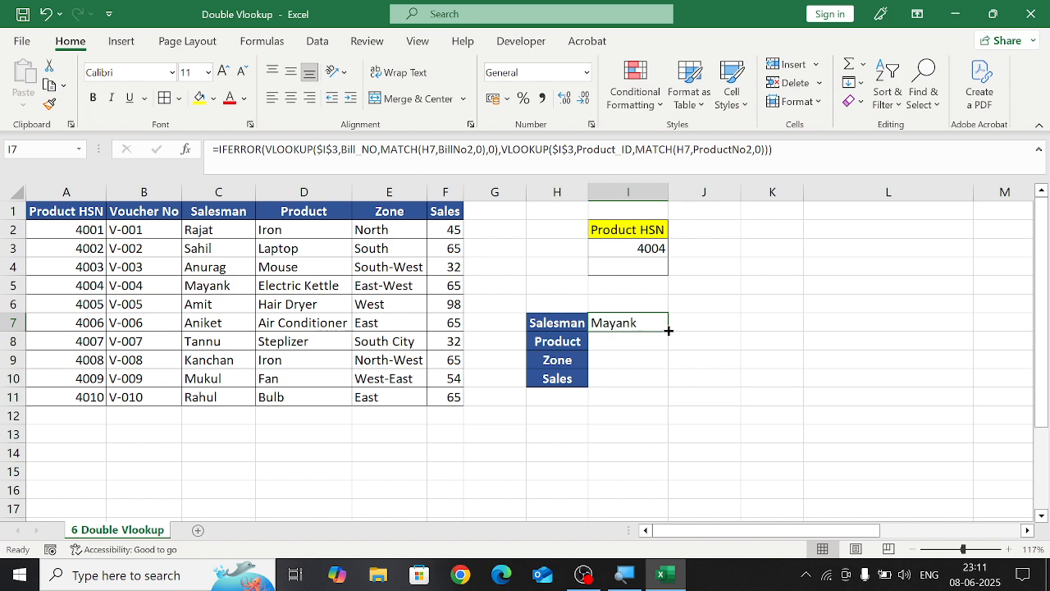
left_click_drag(669, 331, 671, 383)
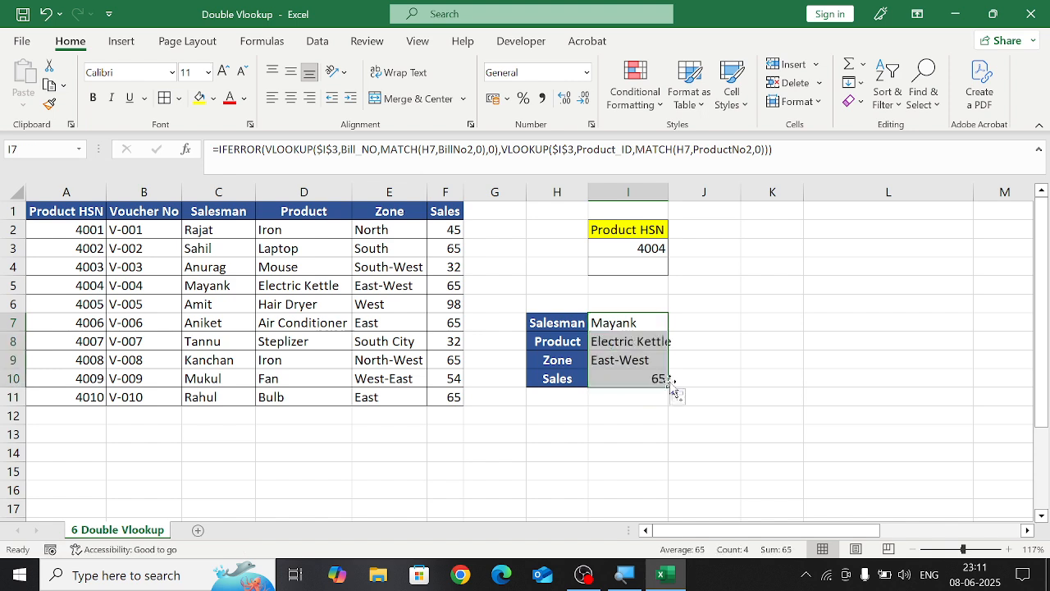
left_click(627, 380)
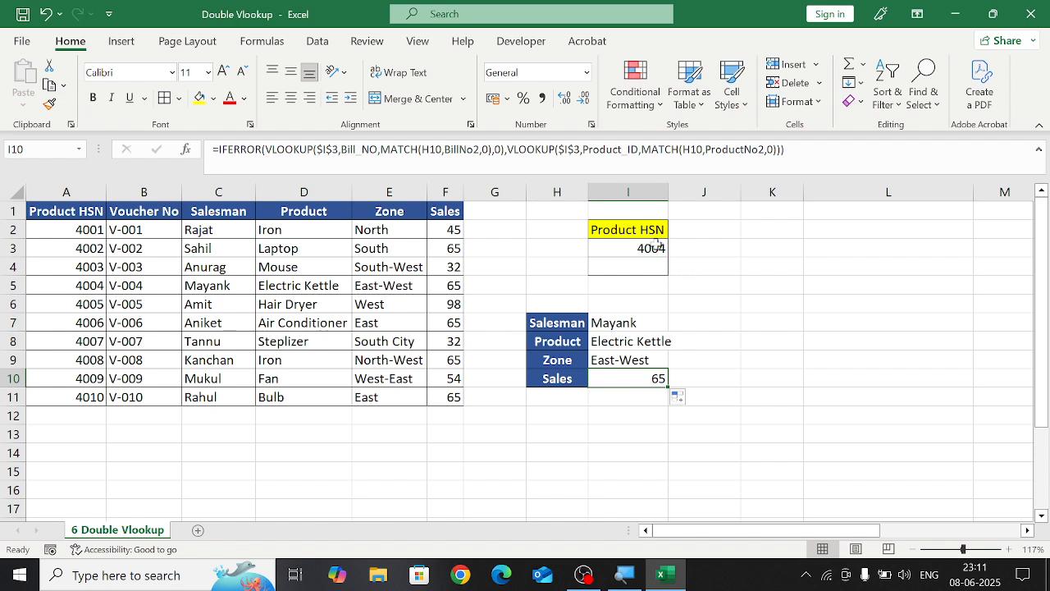
- Compare the four returned values in I7:I10 with the Product HSN 4004 row of the source table
left_click(112, 287)
left_click(90, 281)
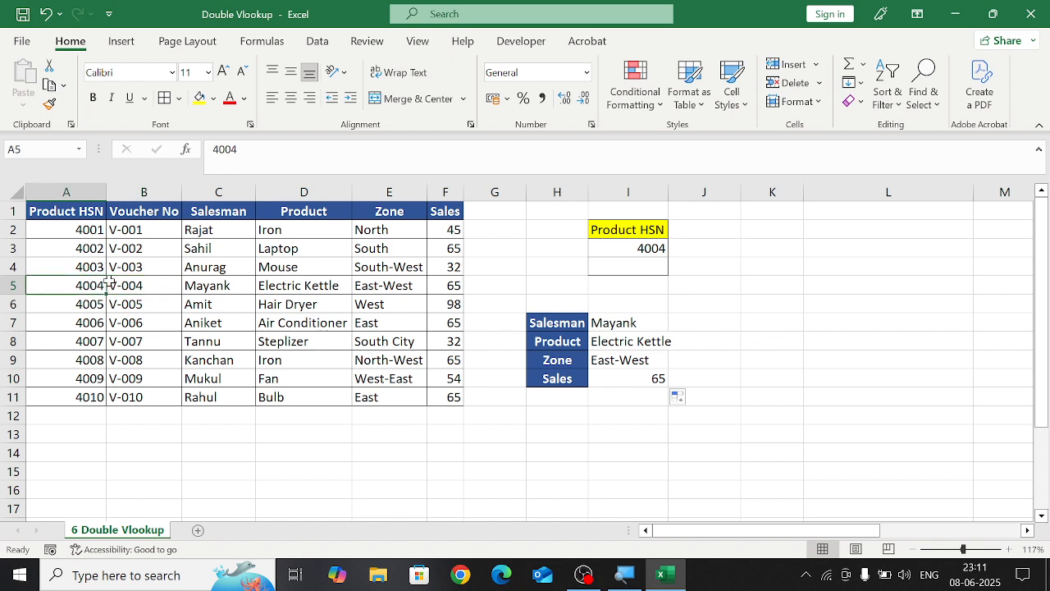
left_click_drag(109, 283, 422, 286)
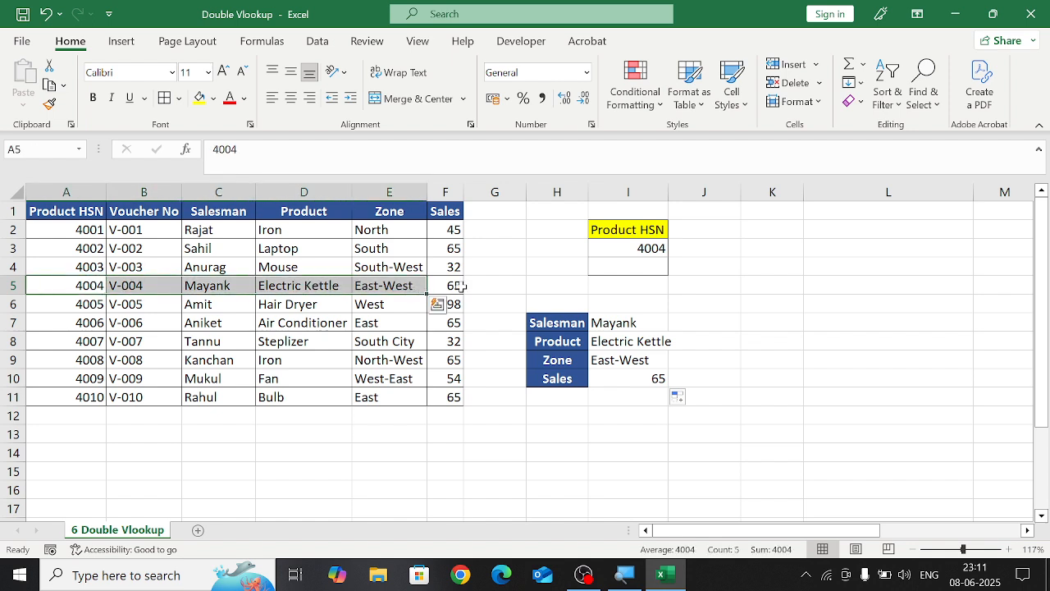
- Choose Product HSN 4008 in I3 and compare the four returned values in I7:I10 with its row in the source table
left_click(671, 251)
left_click(660, 248)
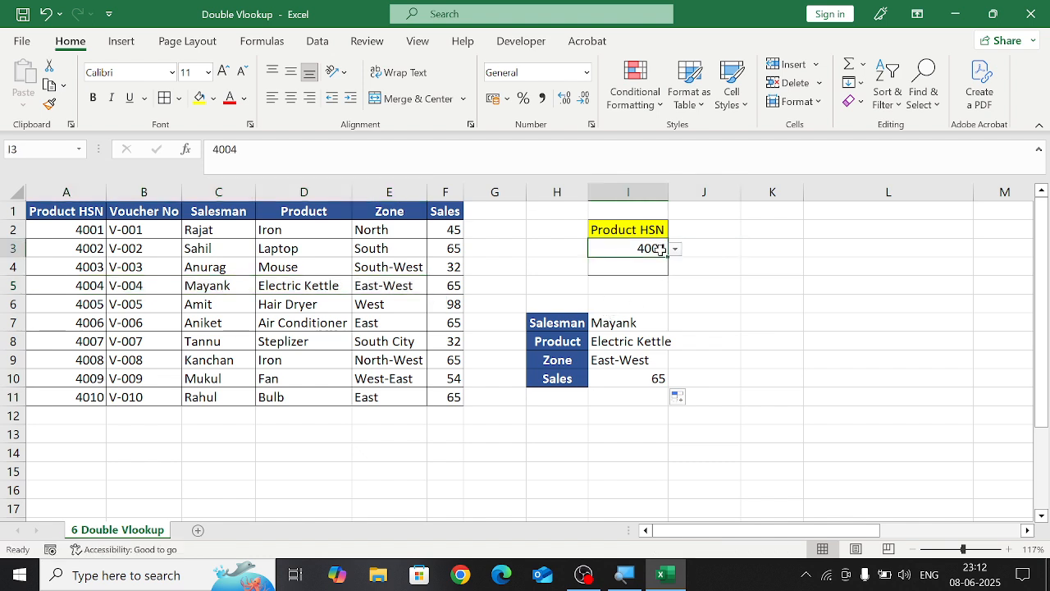
left_click(675, 248)
scroll(637, 304, "down", 1)
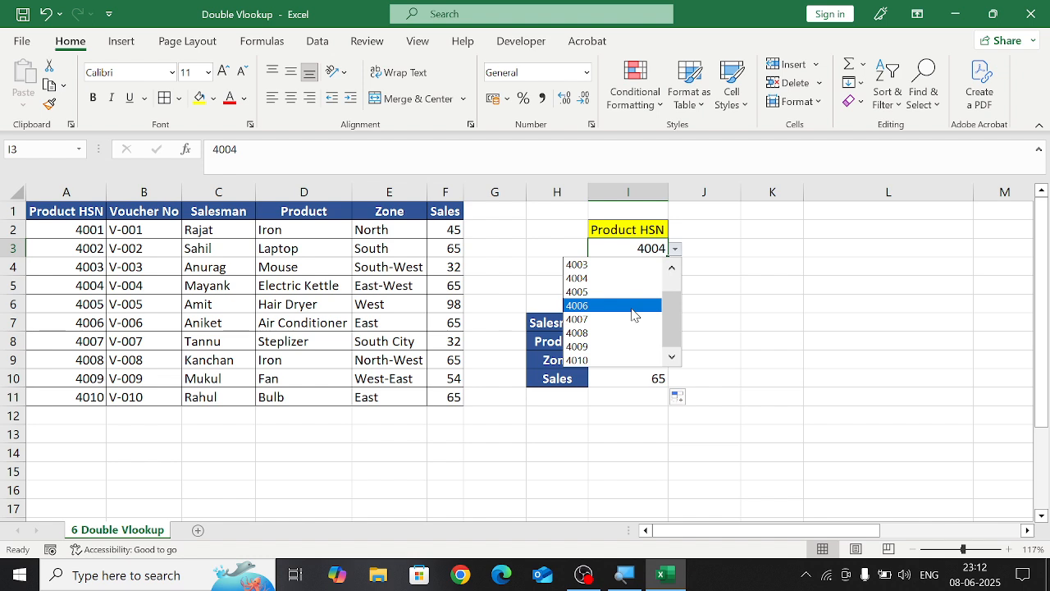
left_click(605, 333)
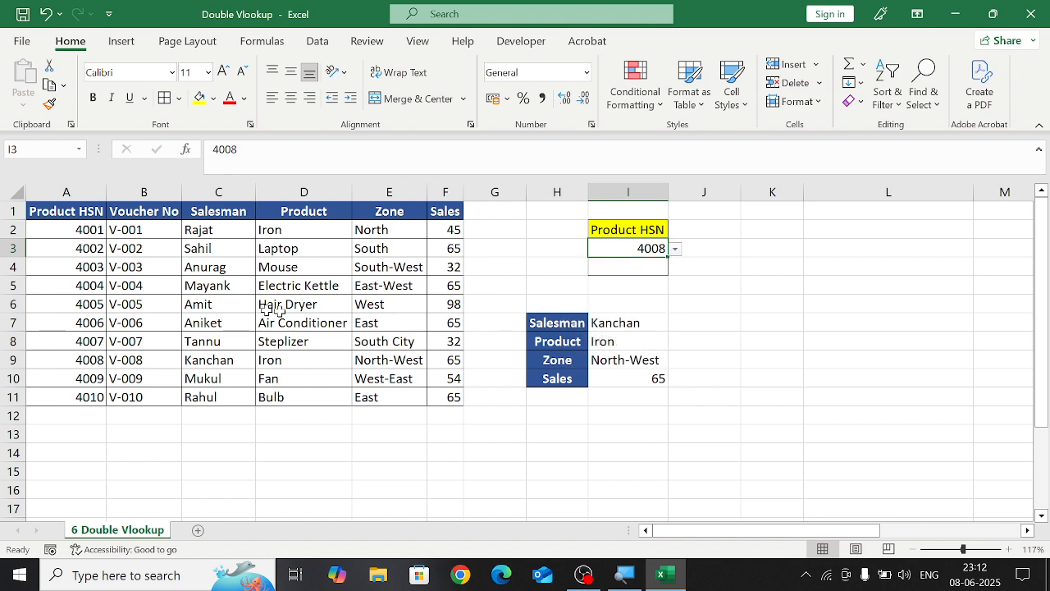
left_click(74, 358)
key("ctrl+shift+Right")
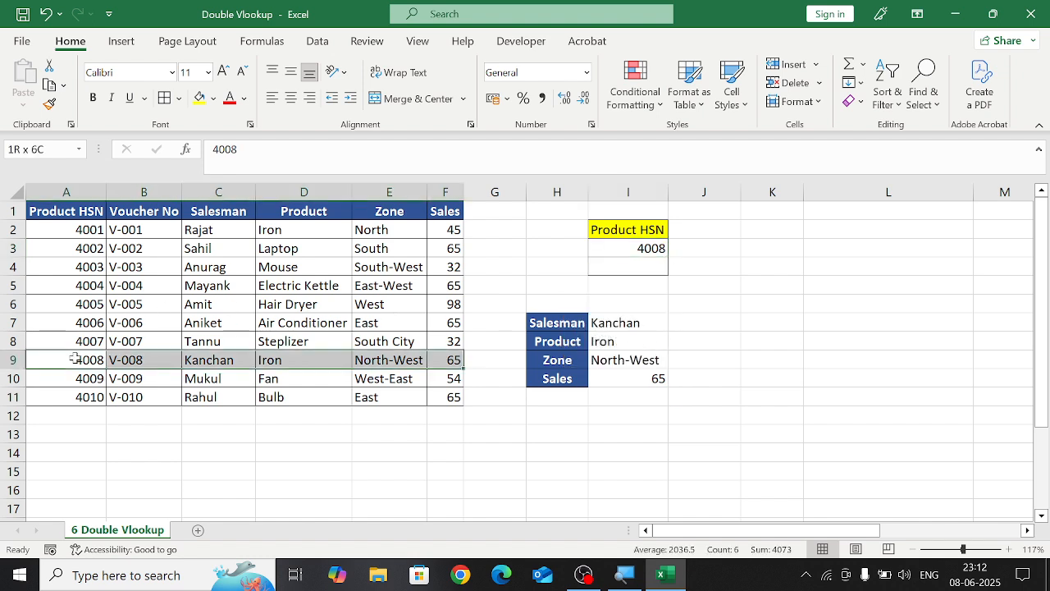
- Switch the lookup heading in I2 from Product HSN to Voucher No
left_click(623, 234)
left_click(674, 233)
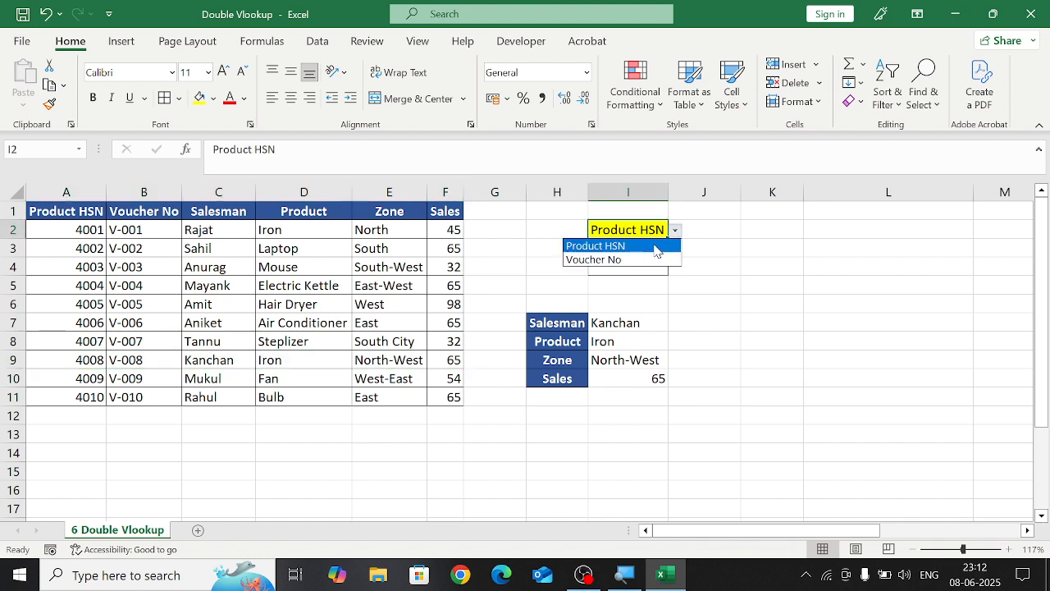
left_click(622, 257)
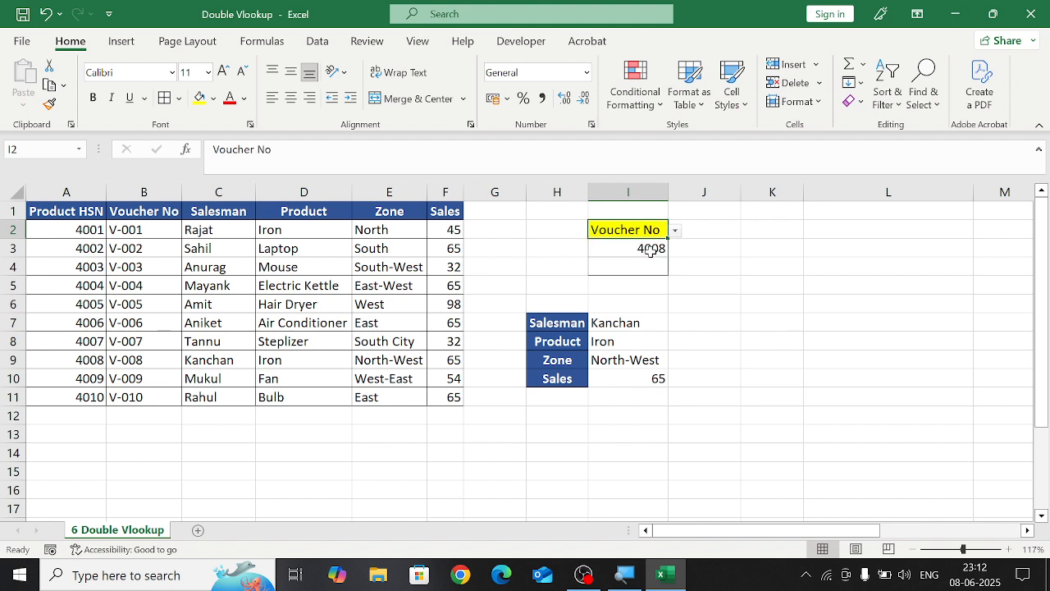
- Choose voucher V-006 in I3 and compare the returned Salesman, Product, Zone and Sales with its row in the source table
left_click(651, 251)
left_click(676, 250)
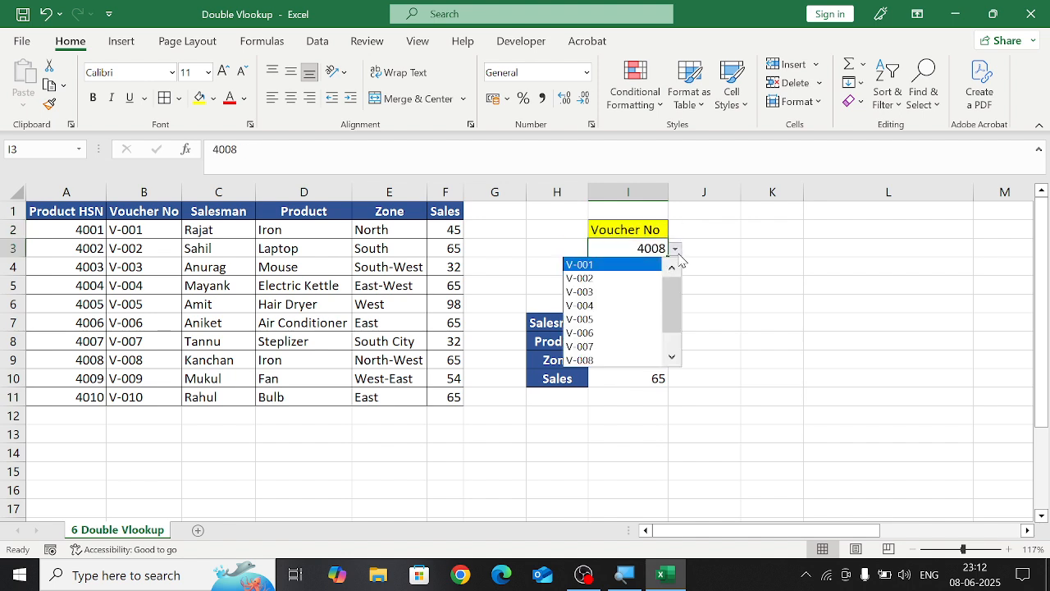
left_click(610, 326)
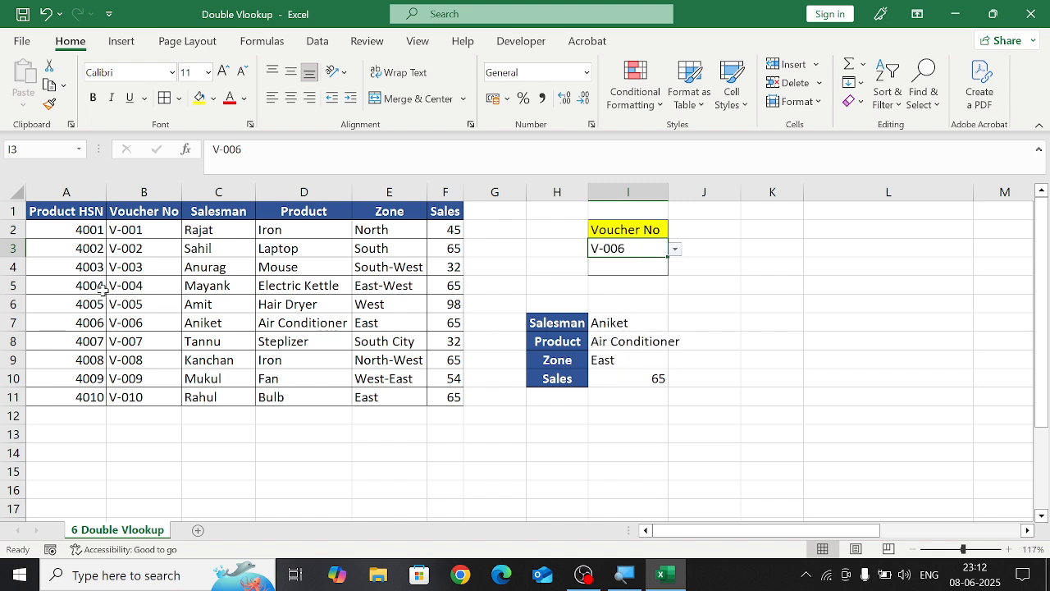
left_click(80, 325)
key("ctrl+shift+Right")
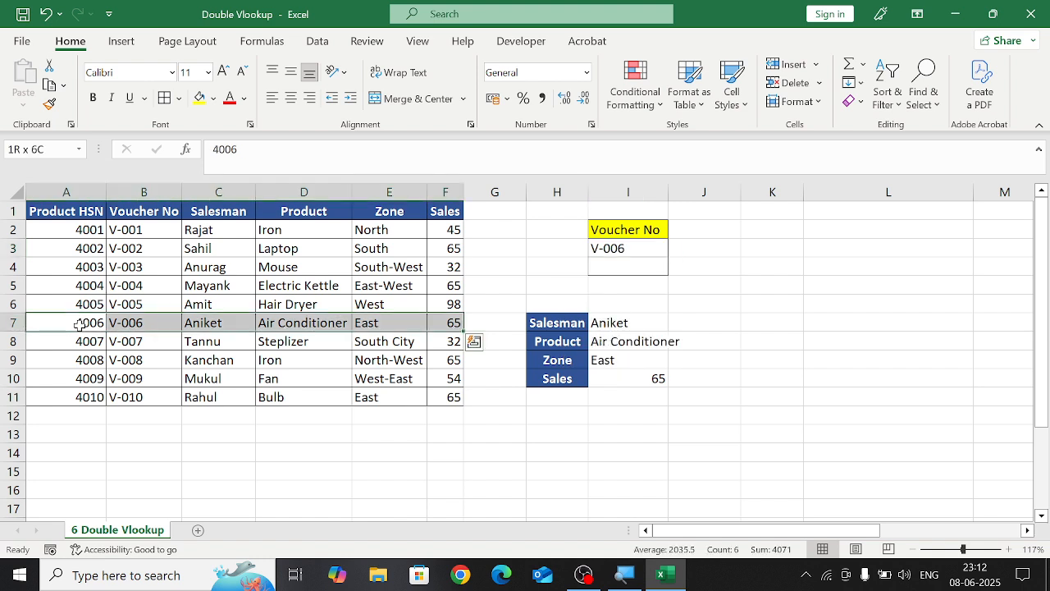